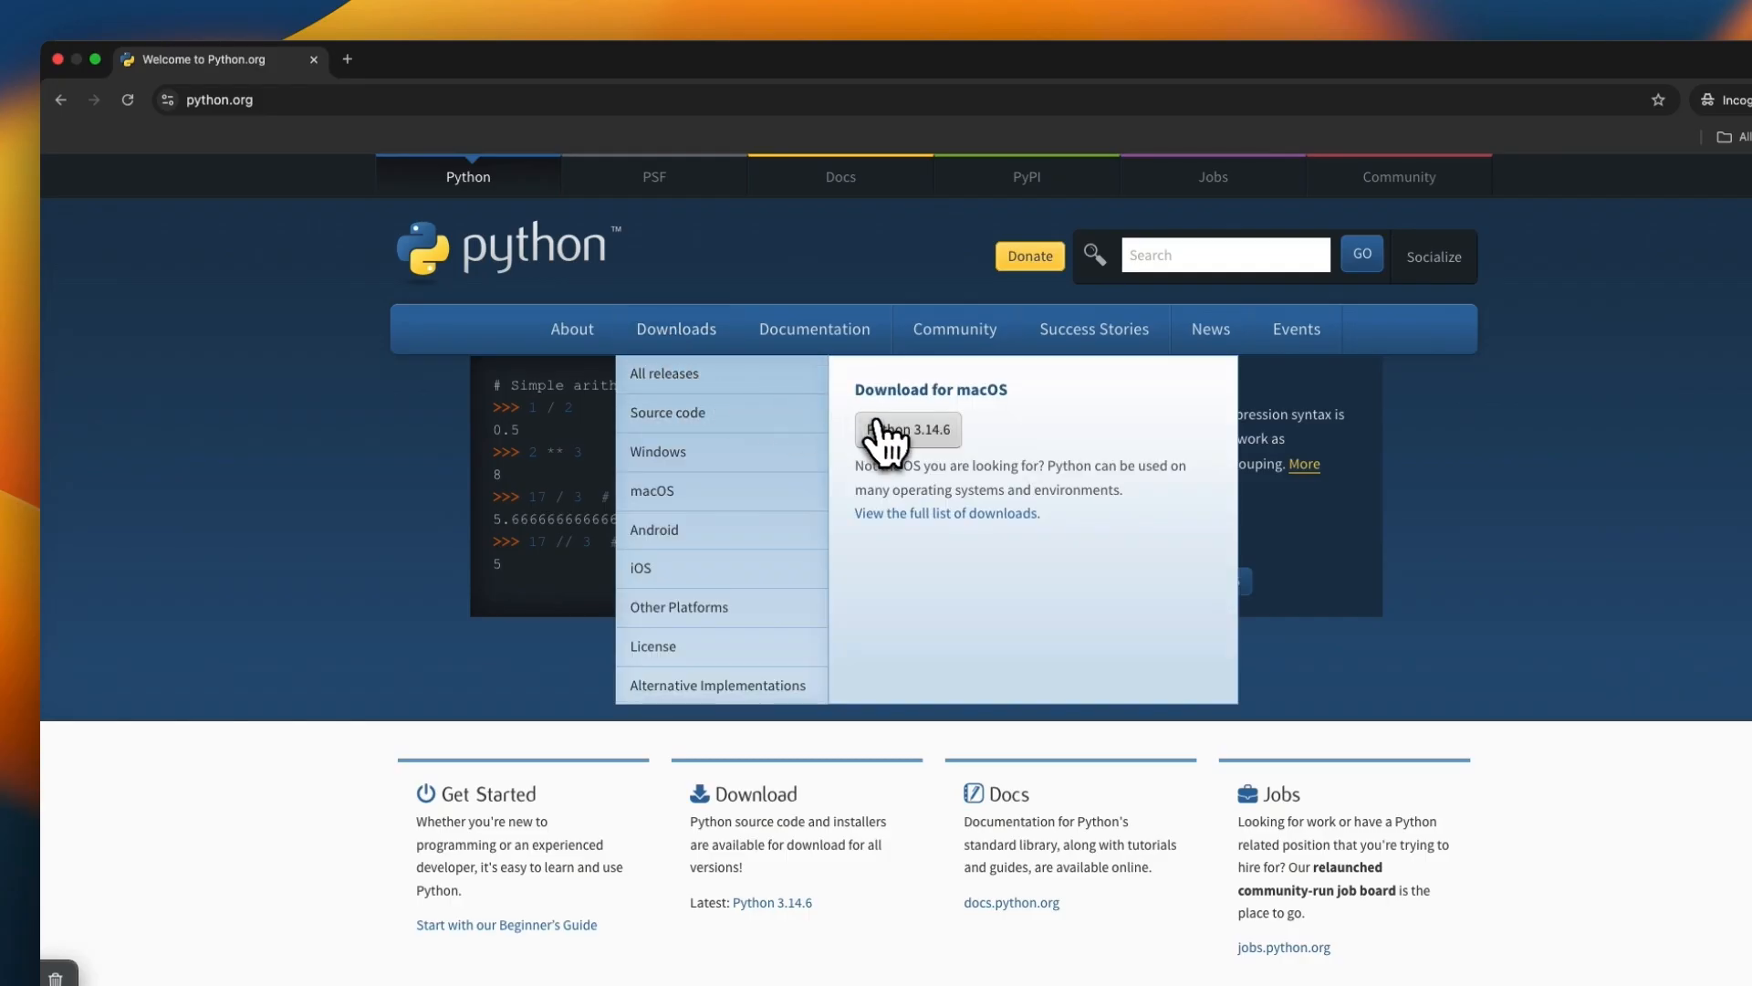
Download Python 3.14.6 for macOS from python.org
{"action": "left_click", "coordinate": [913, 432]}
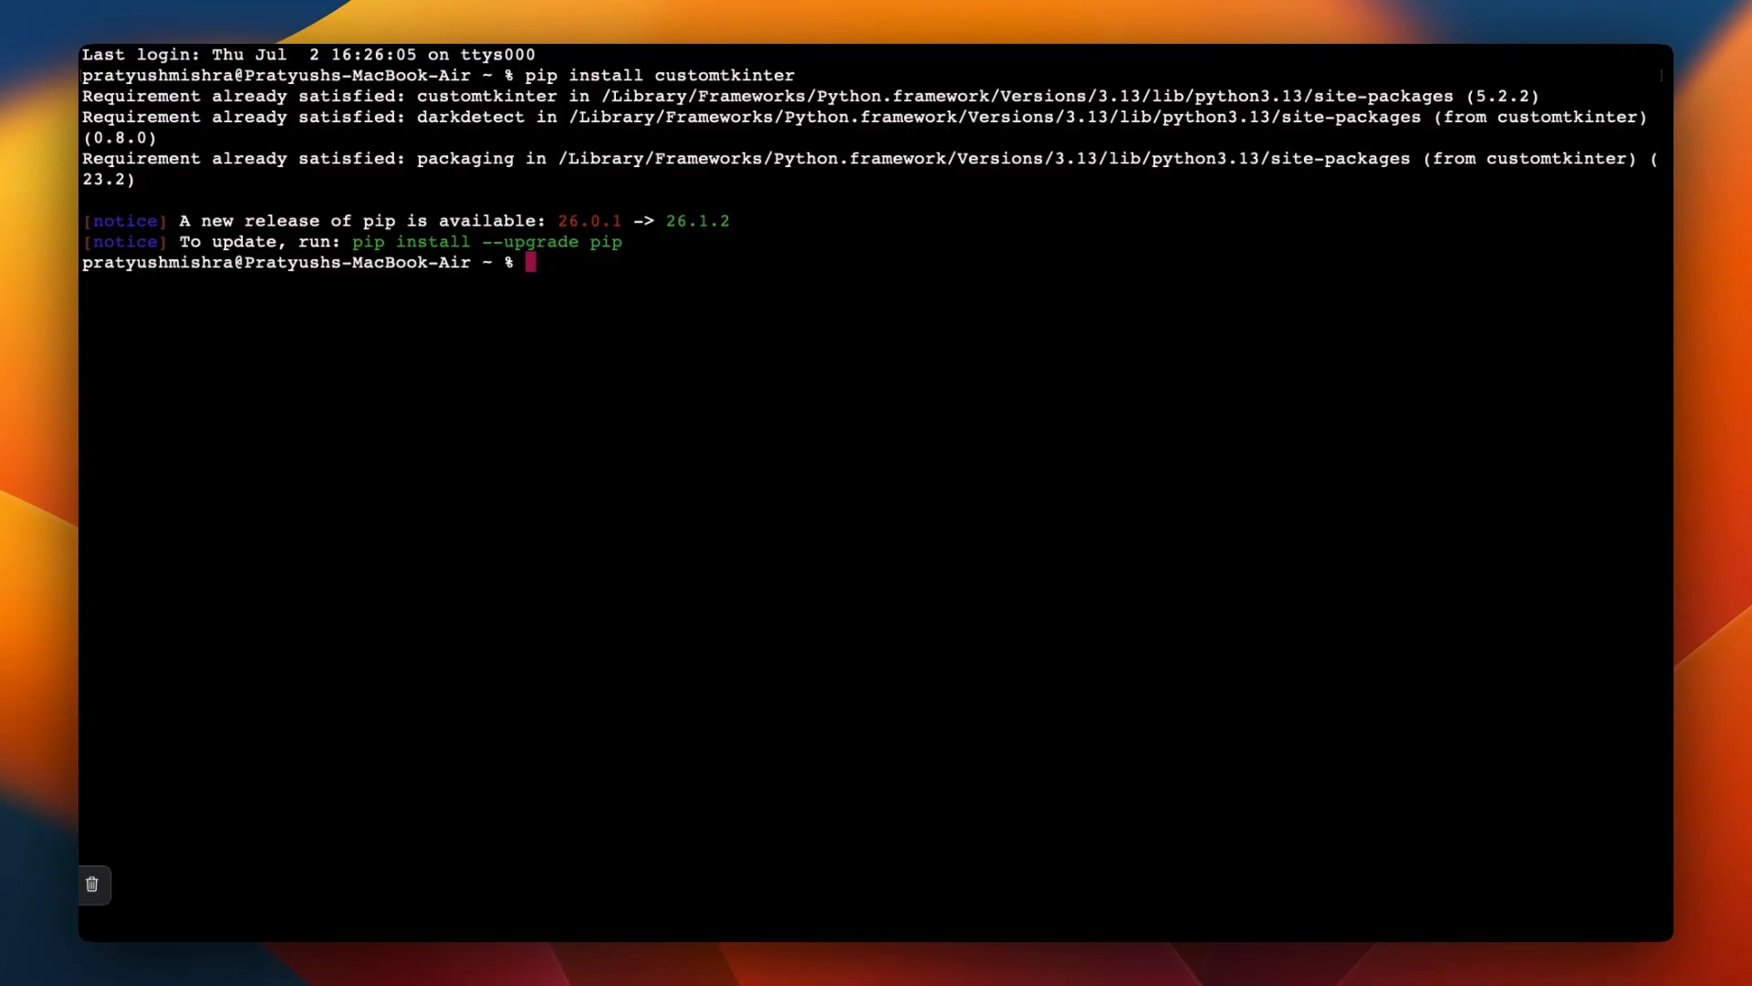
Install the auto-py-to-exe package with pip in the terminal
{"action": "type", "text": "pip install auto-py-to-"}
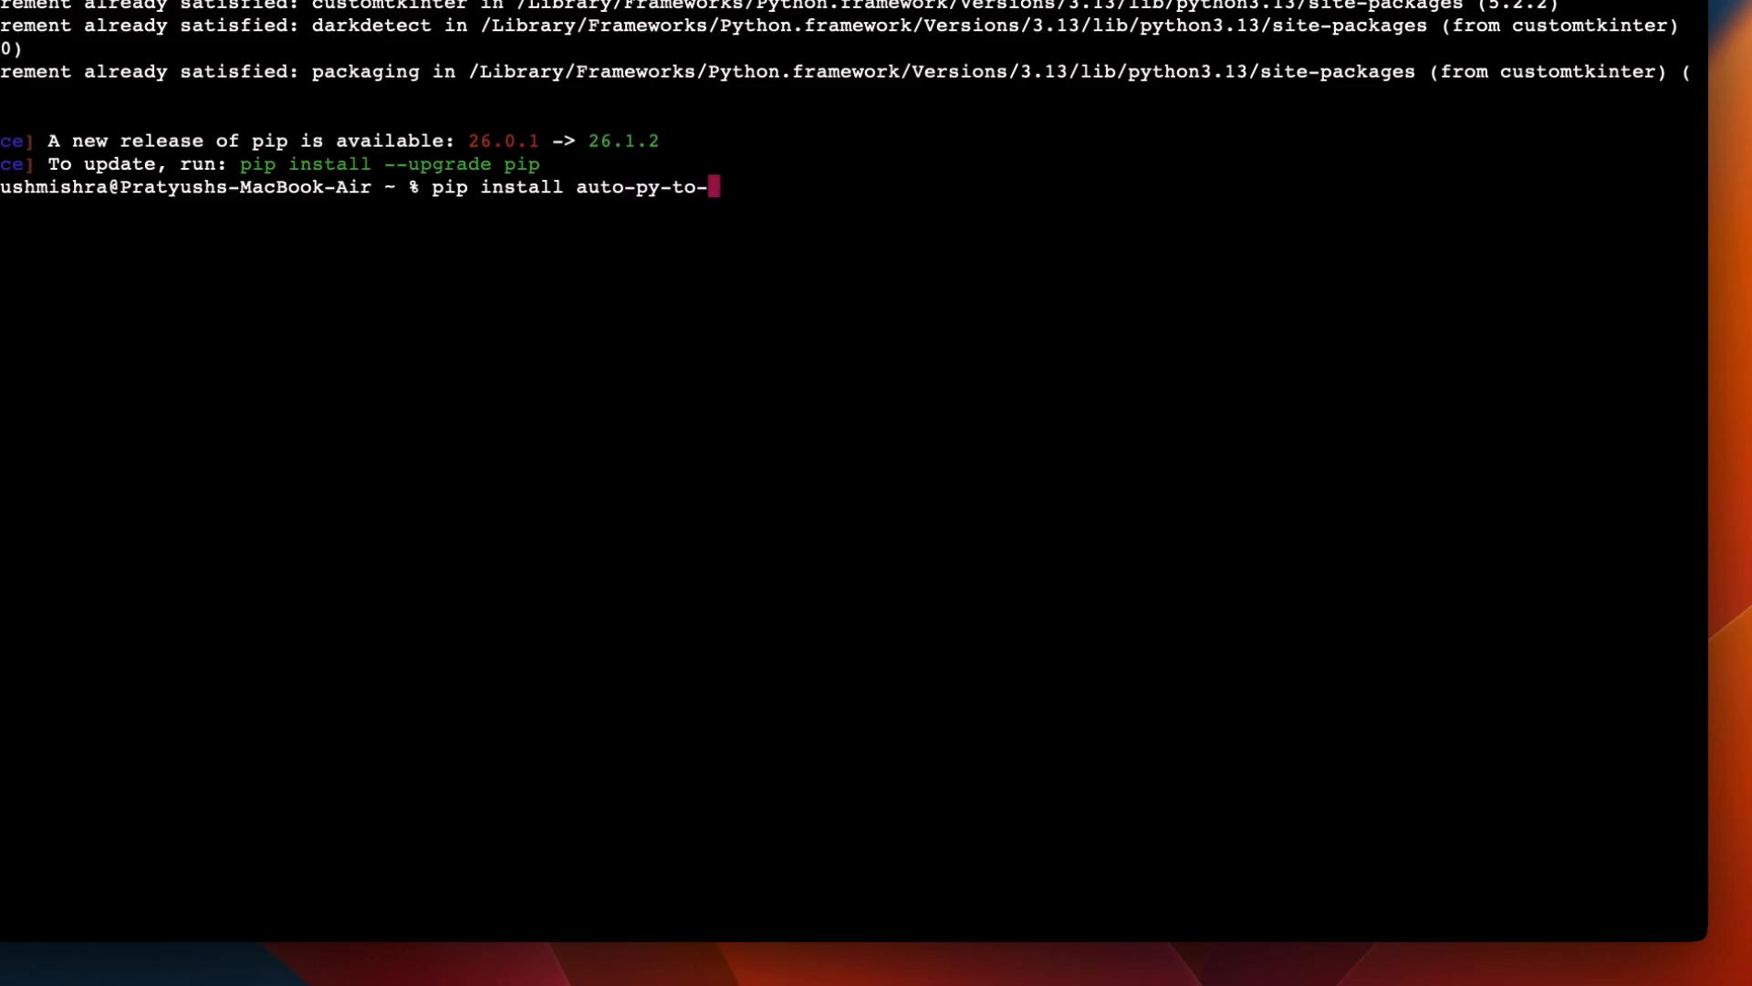
{"action": "type", "text": "exe"}
{"action": "key", "text": "Return"}
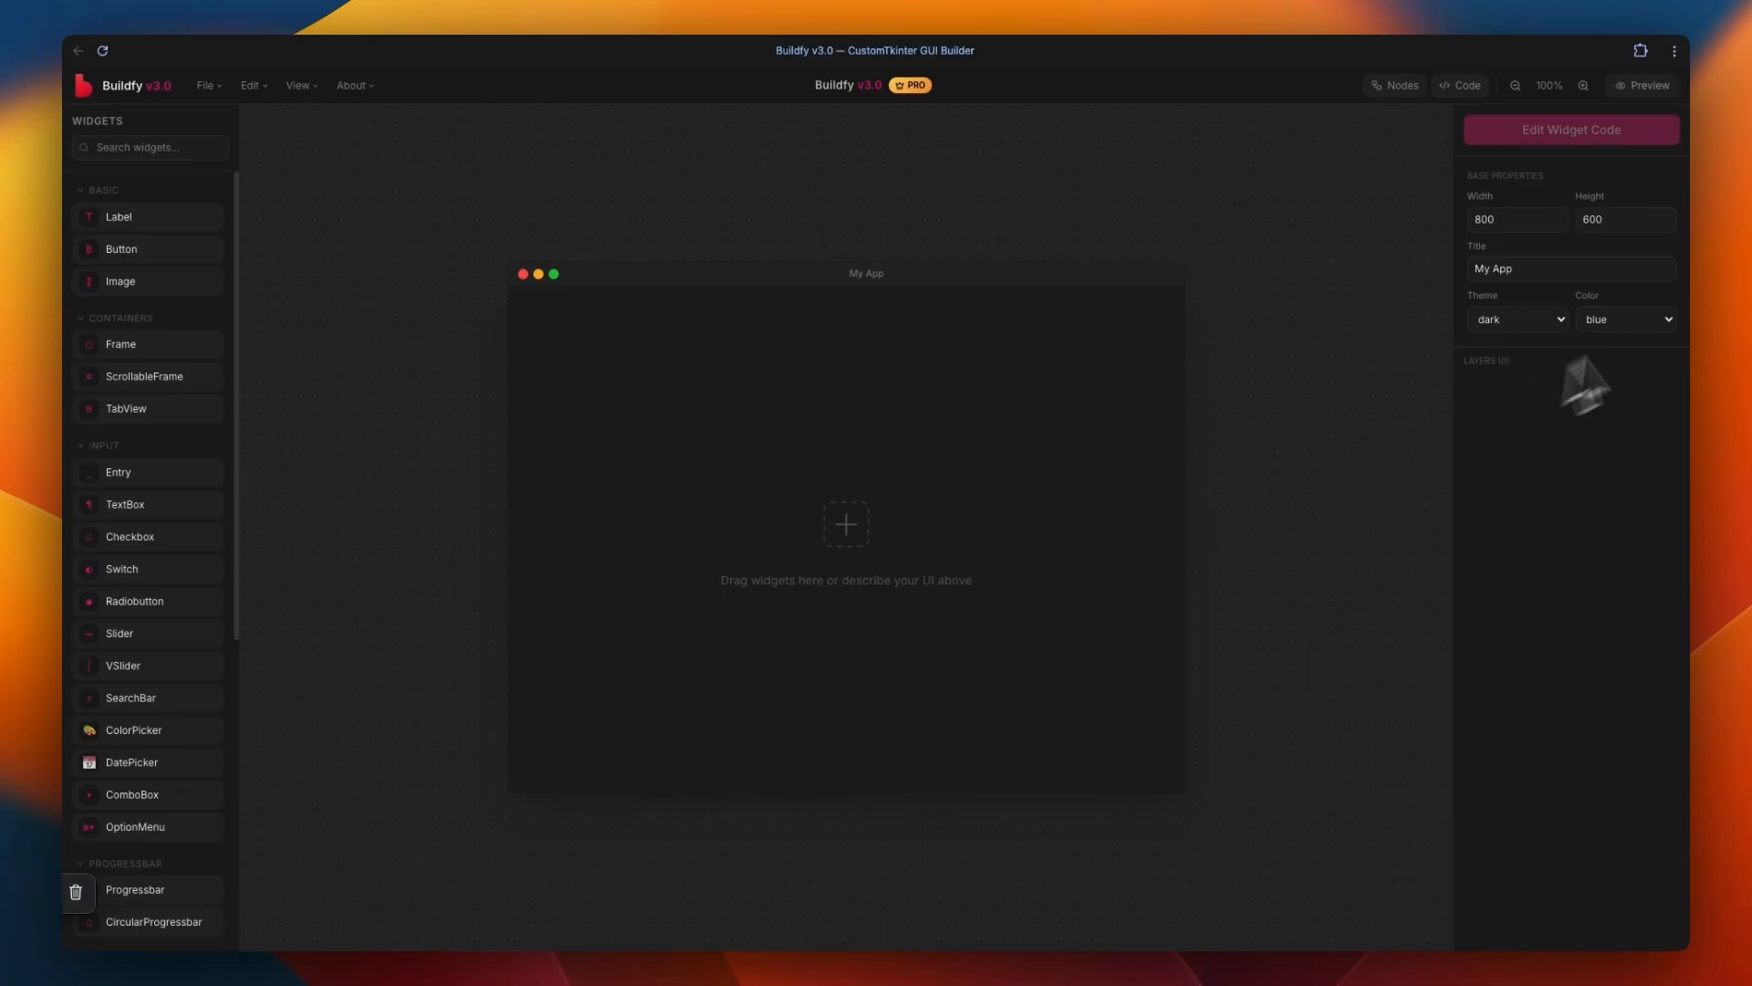
In Buildfy, set the app window's width to 660 and height to 800
{"action": "left_click", "coordinate": [1484, 217]}
{"action": "type", "text": "660"}
{"action": "left_click", "coordinate": [1640, 220]}
{"action": "double_click", "coordinate": [1640, 220]}
{"action": "type", "text": "0"}
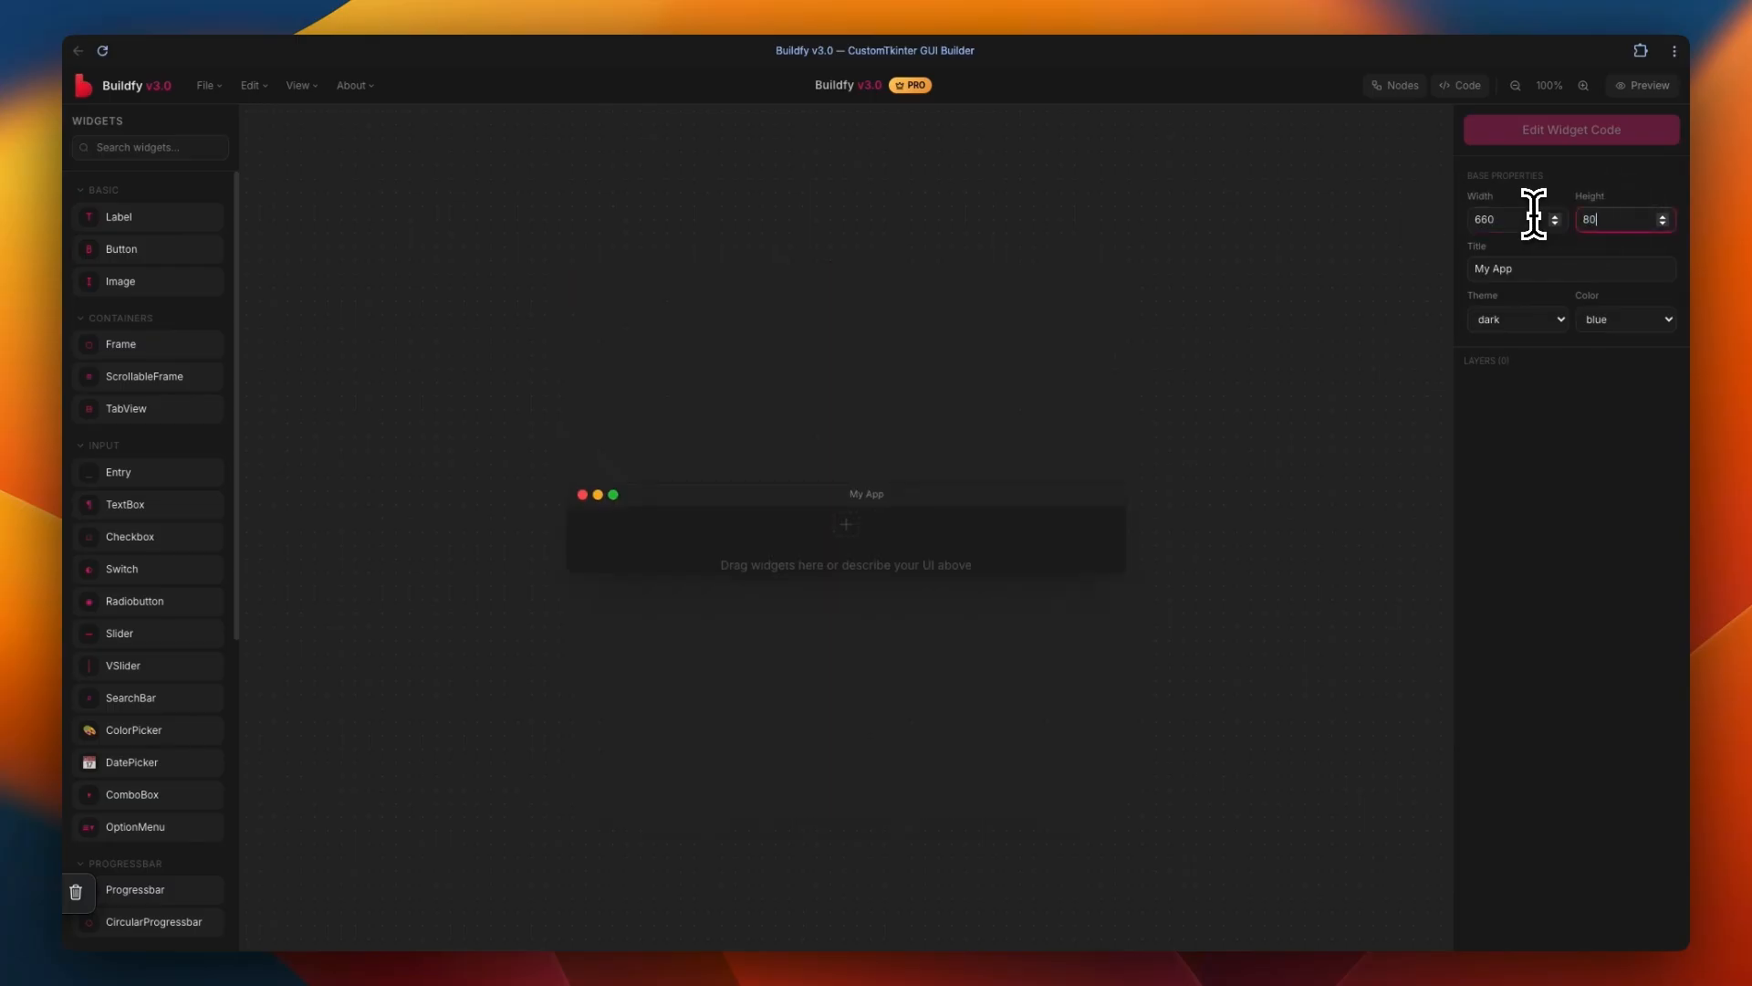
{"action": "type", "text": "800"}
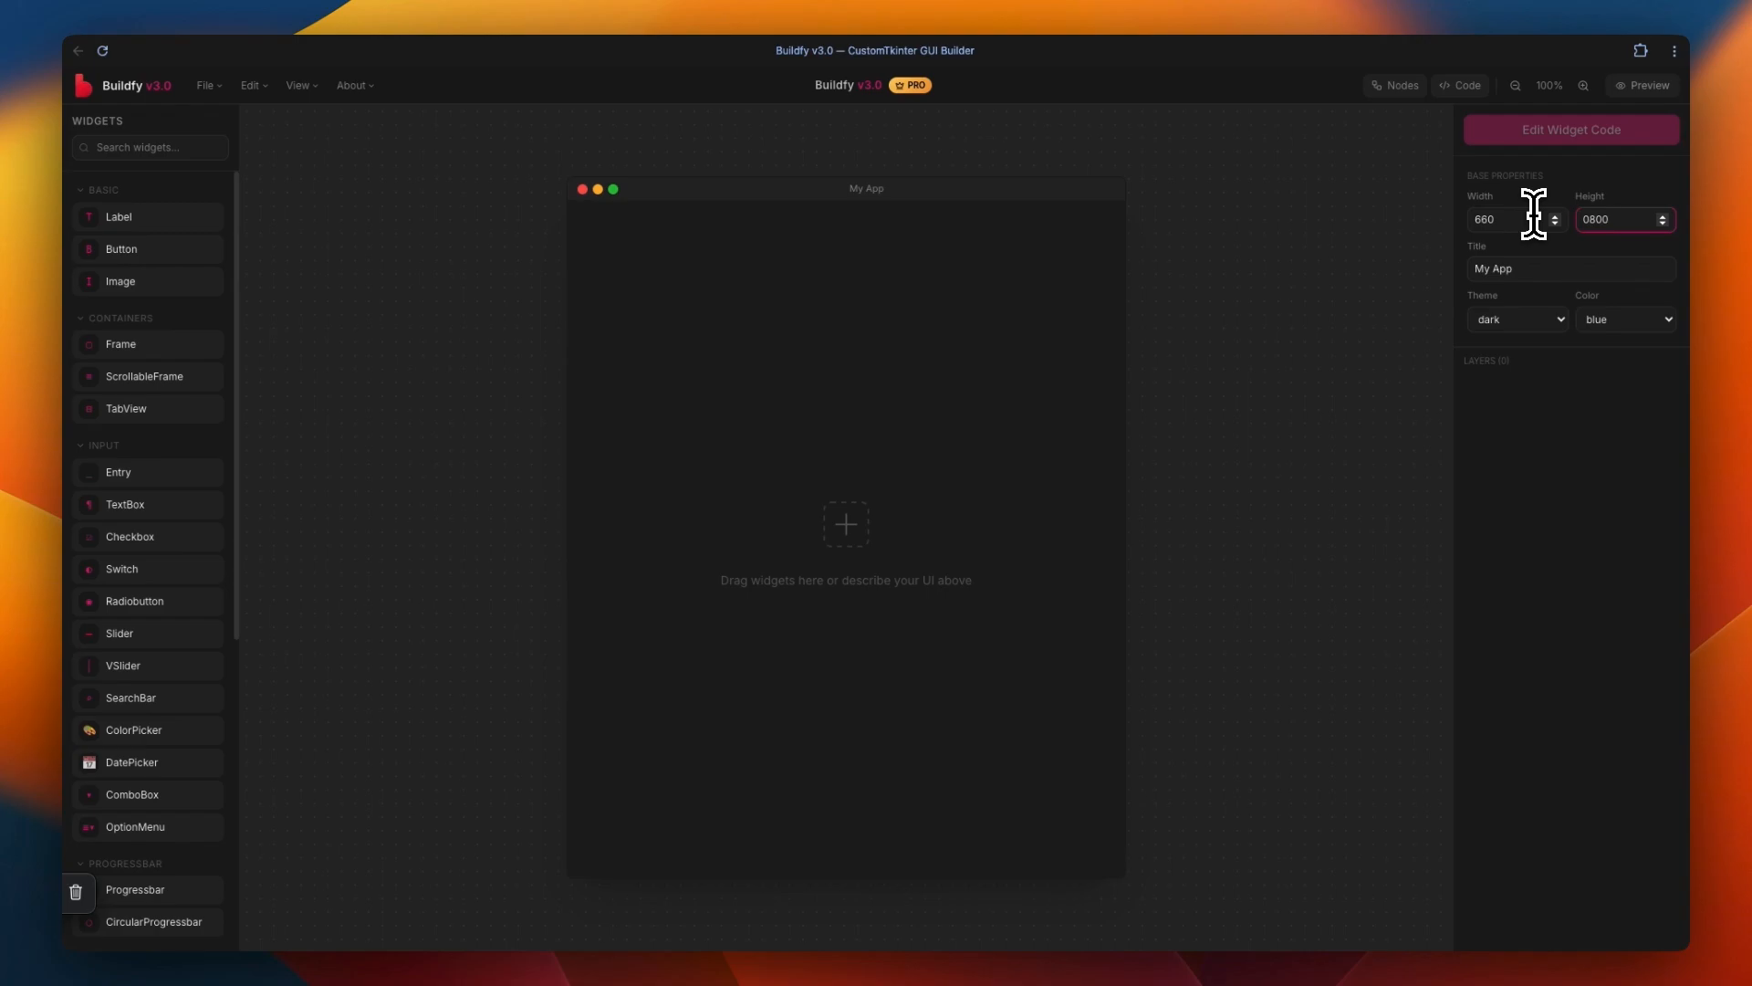
Title the app window "FileShare Pro" and switch its theme to light
{"action": "left_click_drag", "start_coordinate": [1630, 270], "coordinate": [1458, 255]}
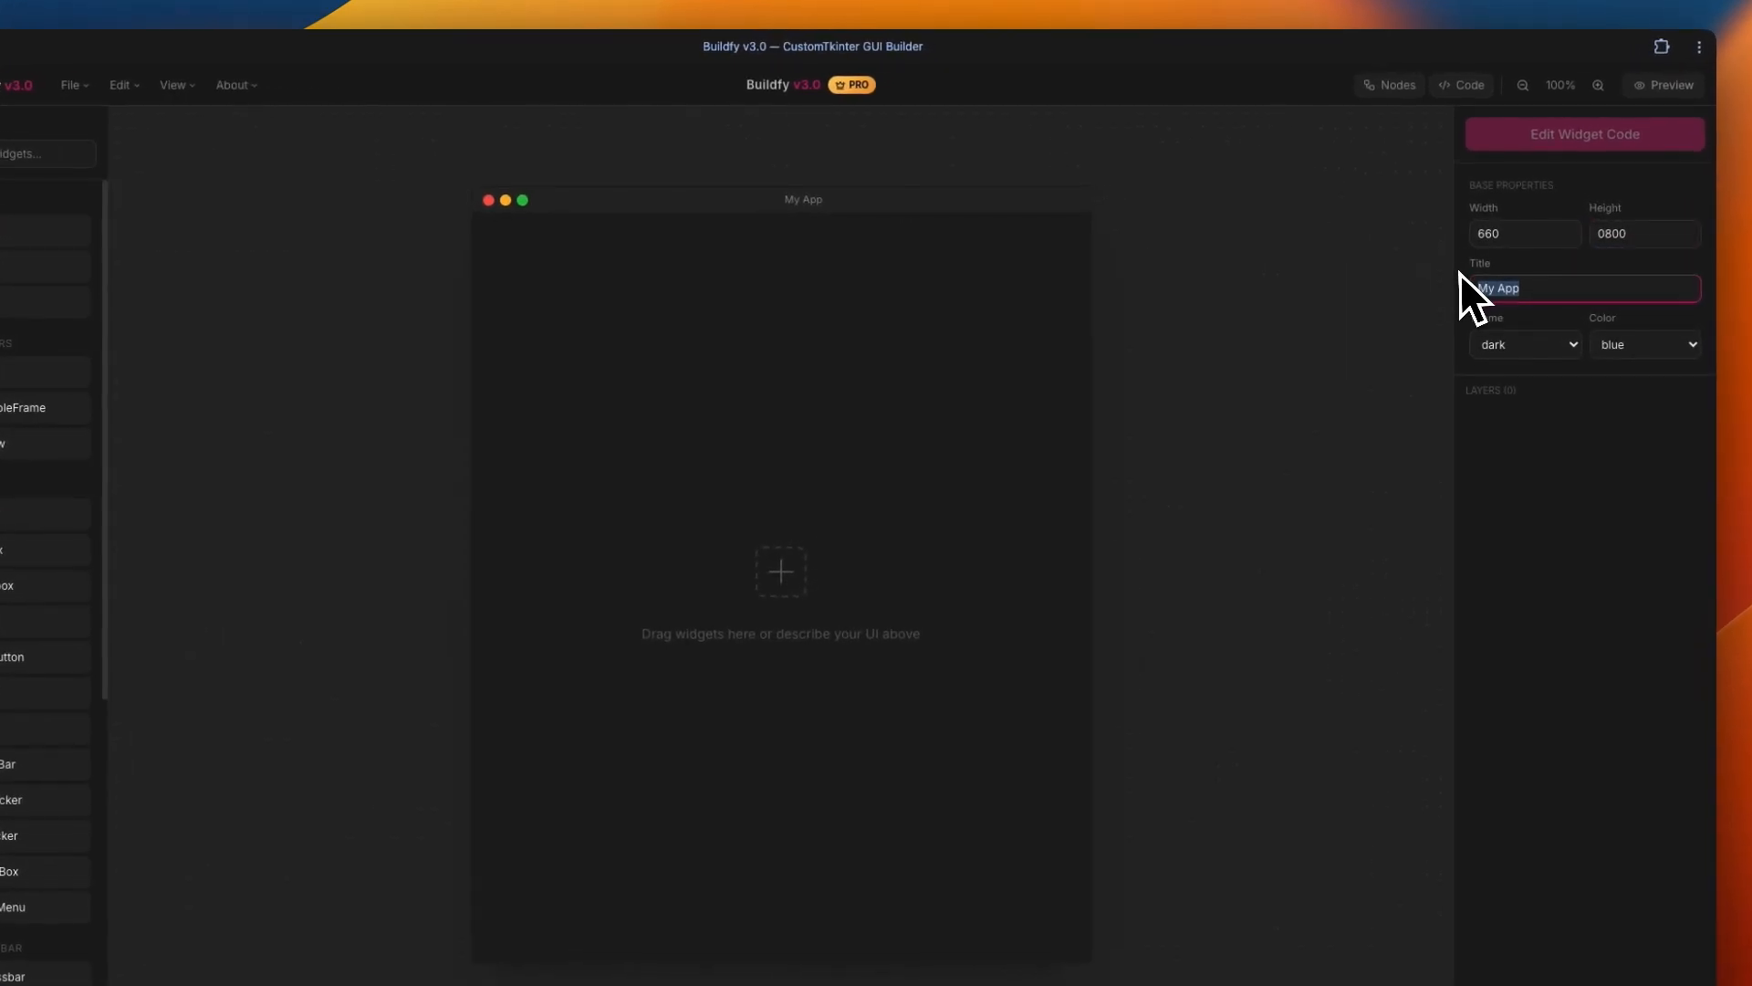
{"action": "type", "text": "FileShare Pro"}
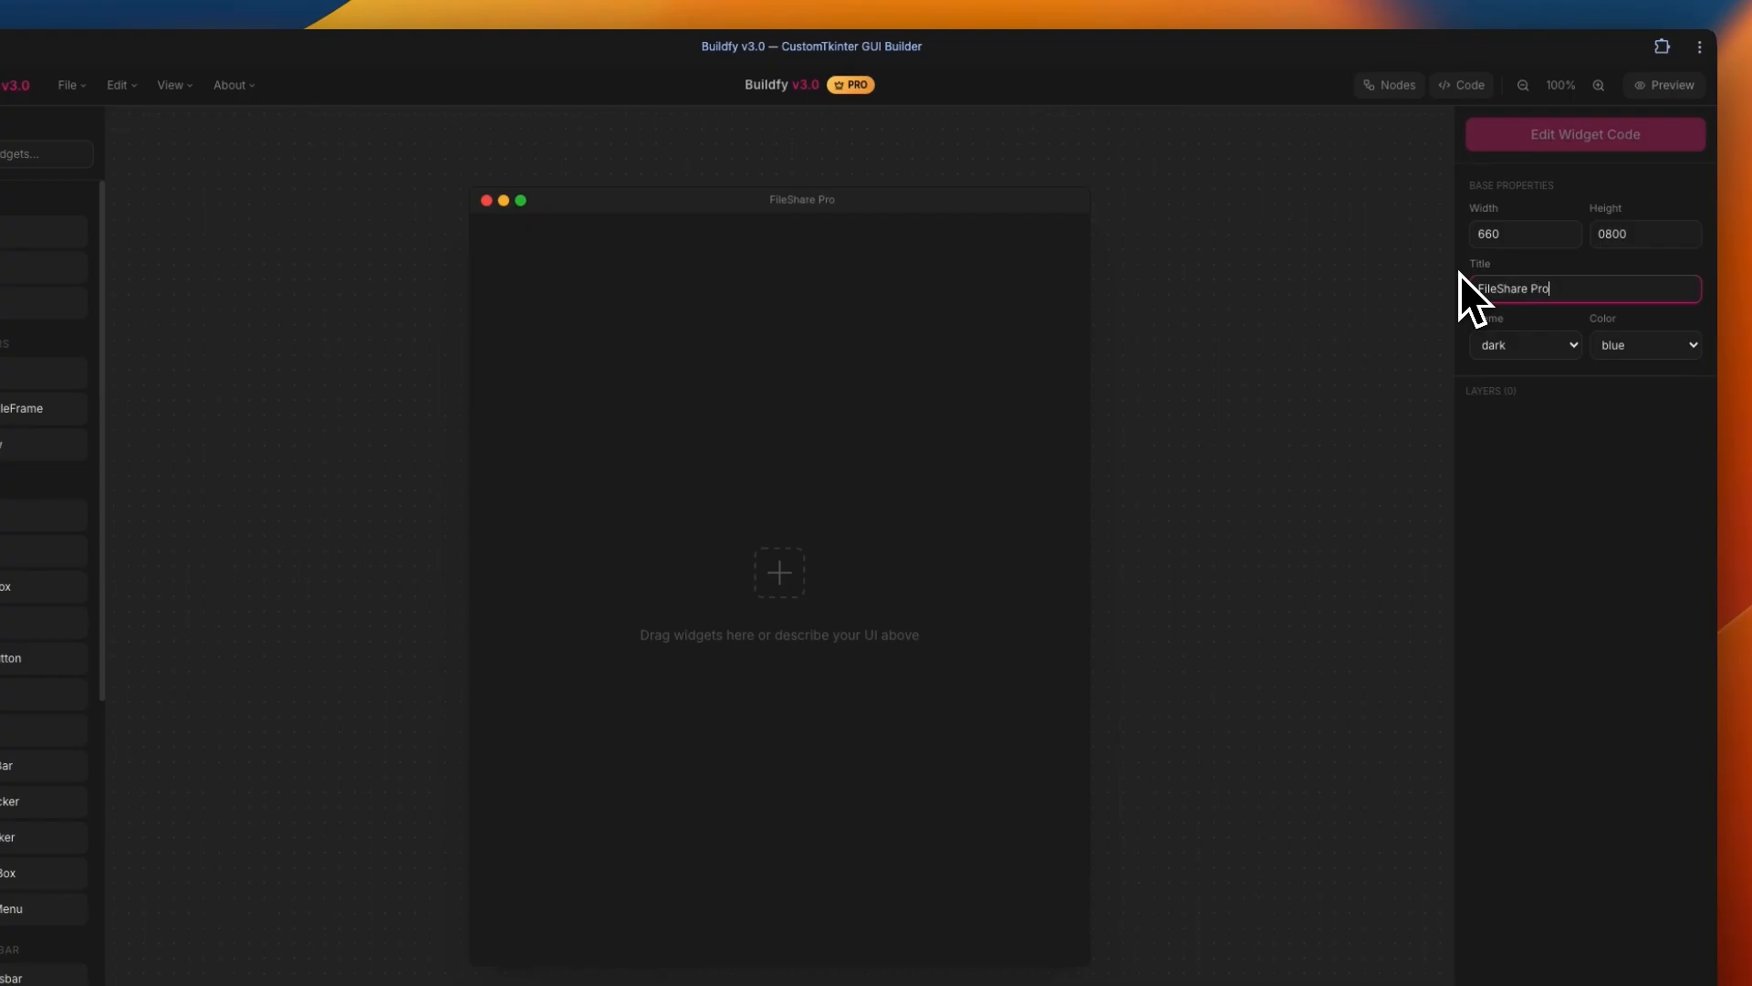
{"action": "left_click", "coordinate": [1573, 346]}
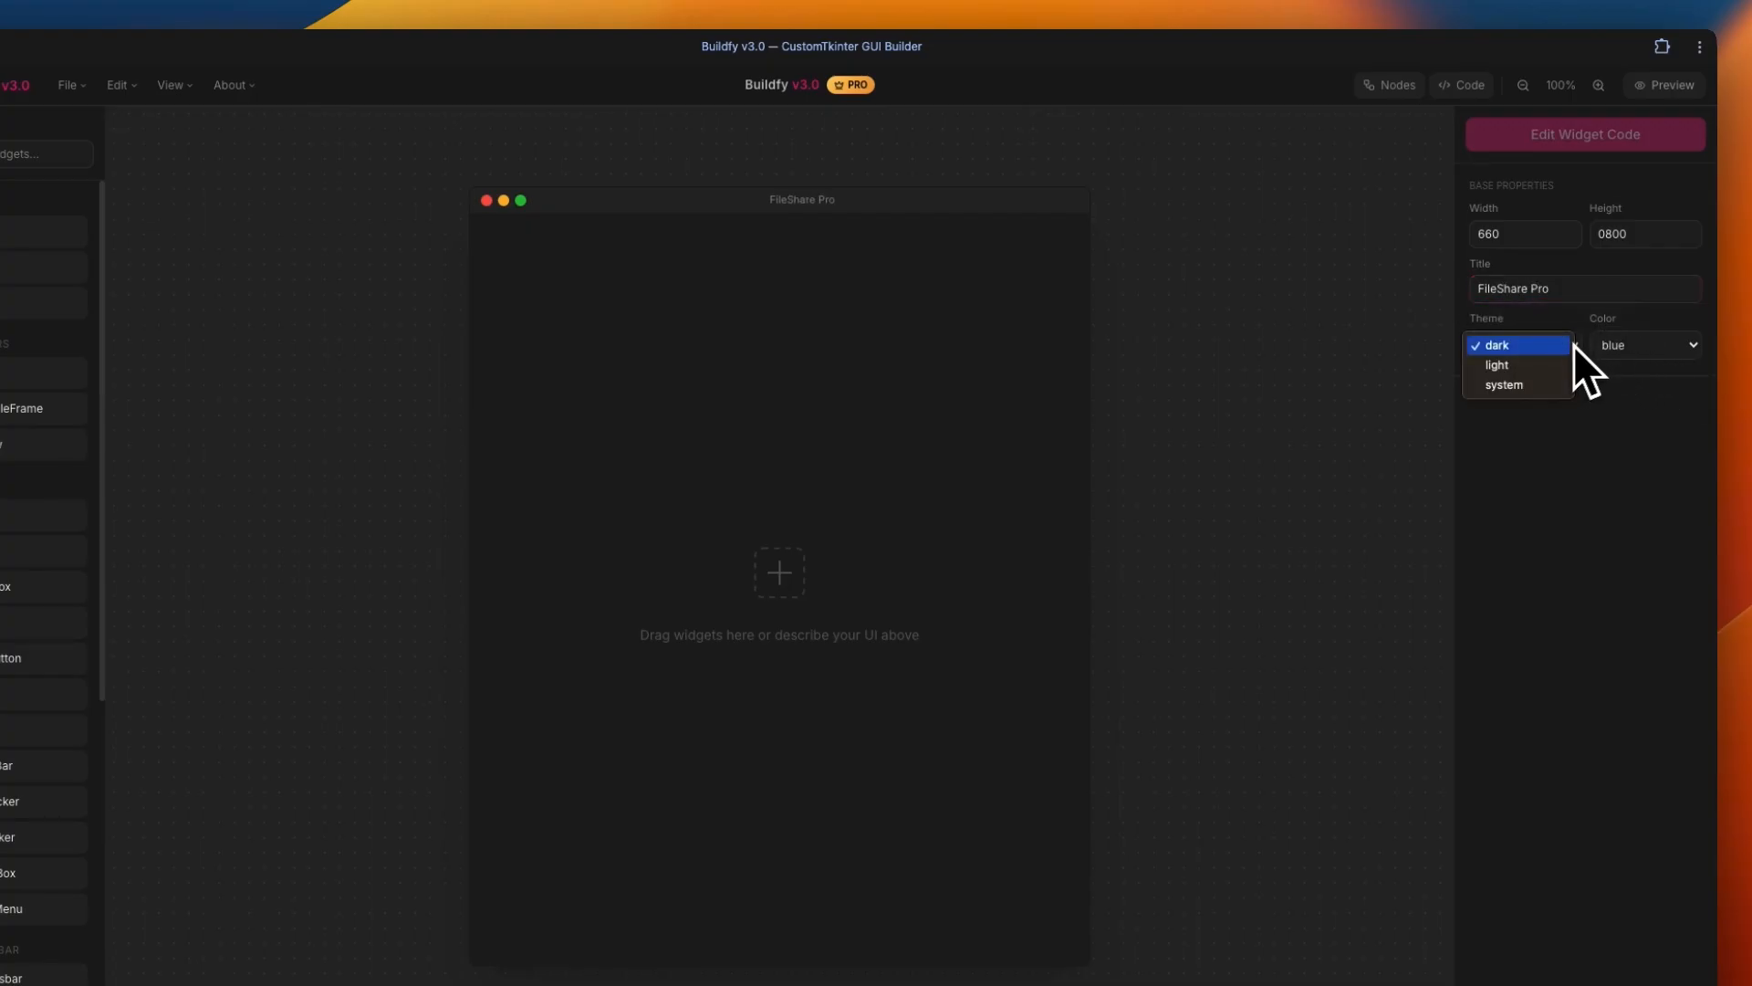
{"action": "left_click", "coordinate": [1545, 364]}
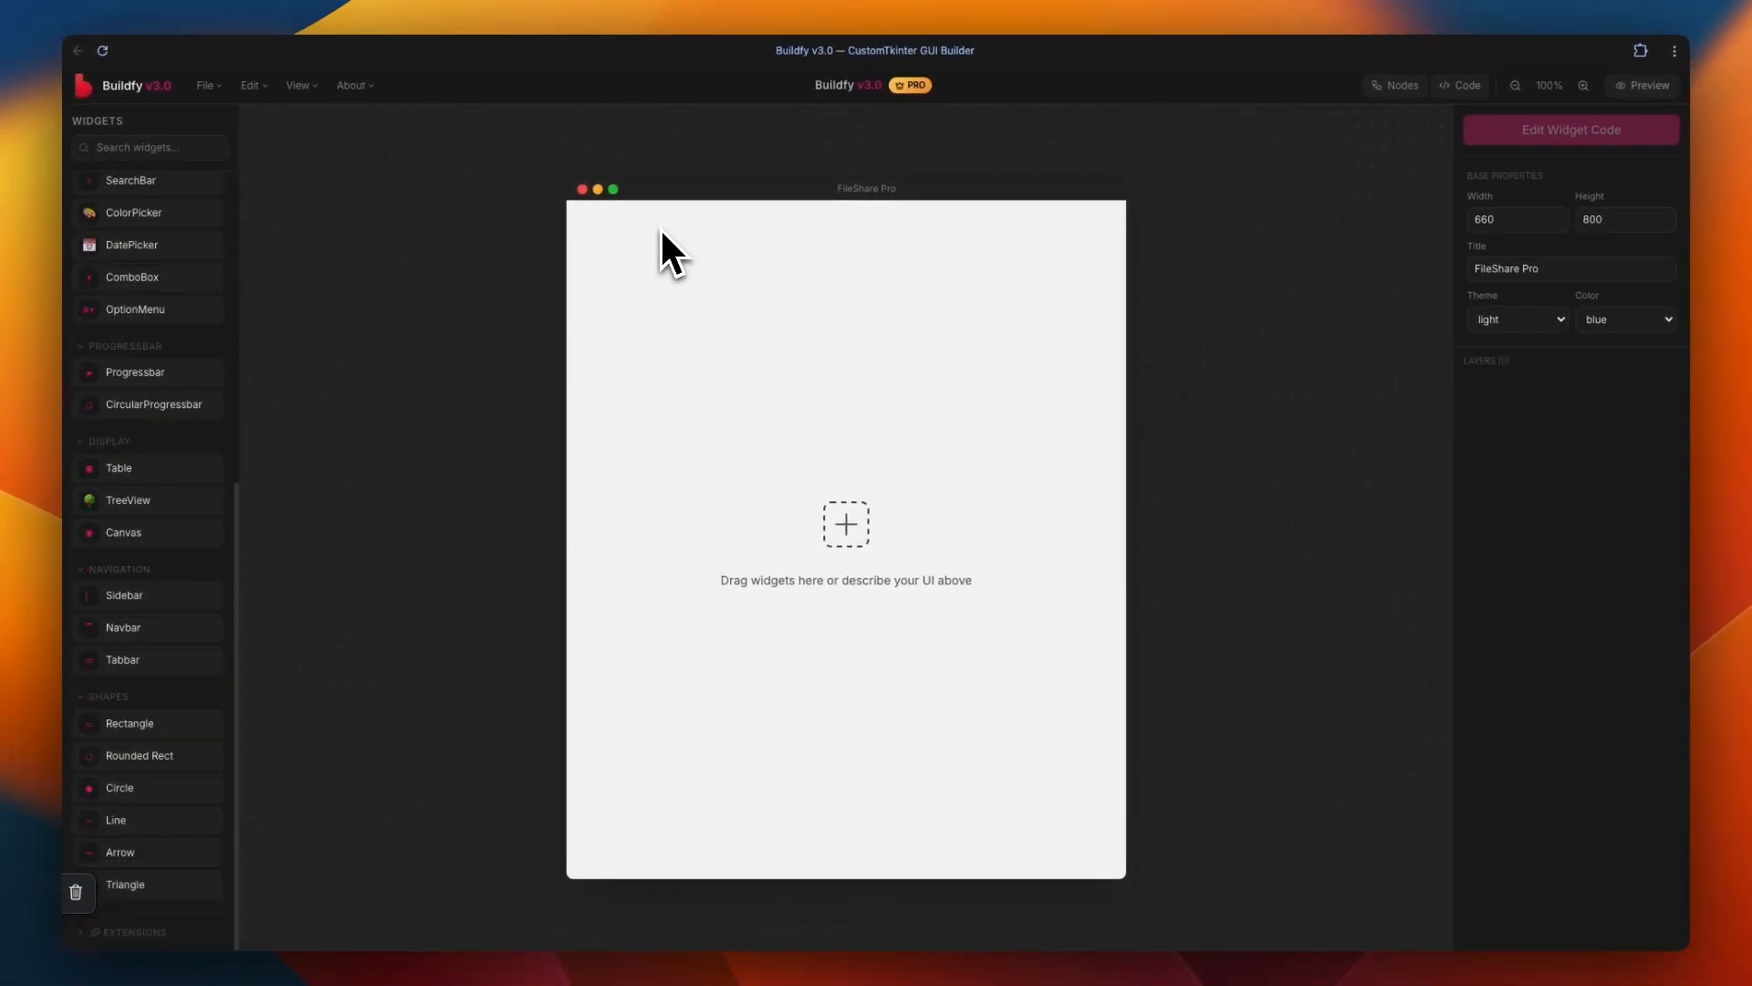
Add a rectangle about 663 wide and 20 high across the window's upper edge, shifted up so only a thin strip shows
{"action": "left_click_drag", "start_coordinate": [139, 723], "coordinate": [732, 218]}
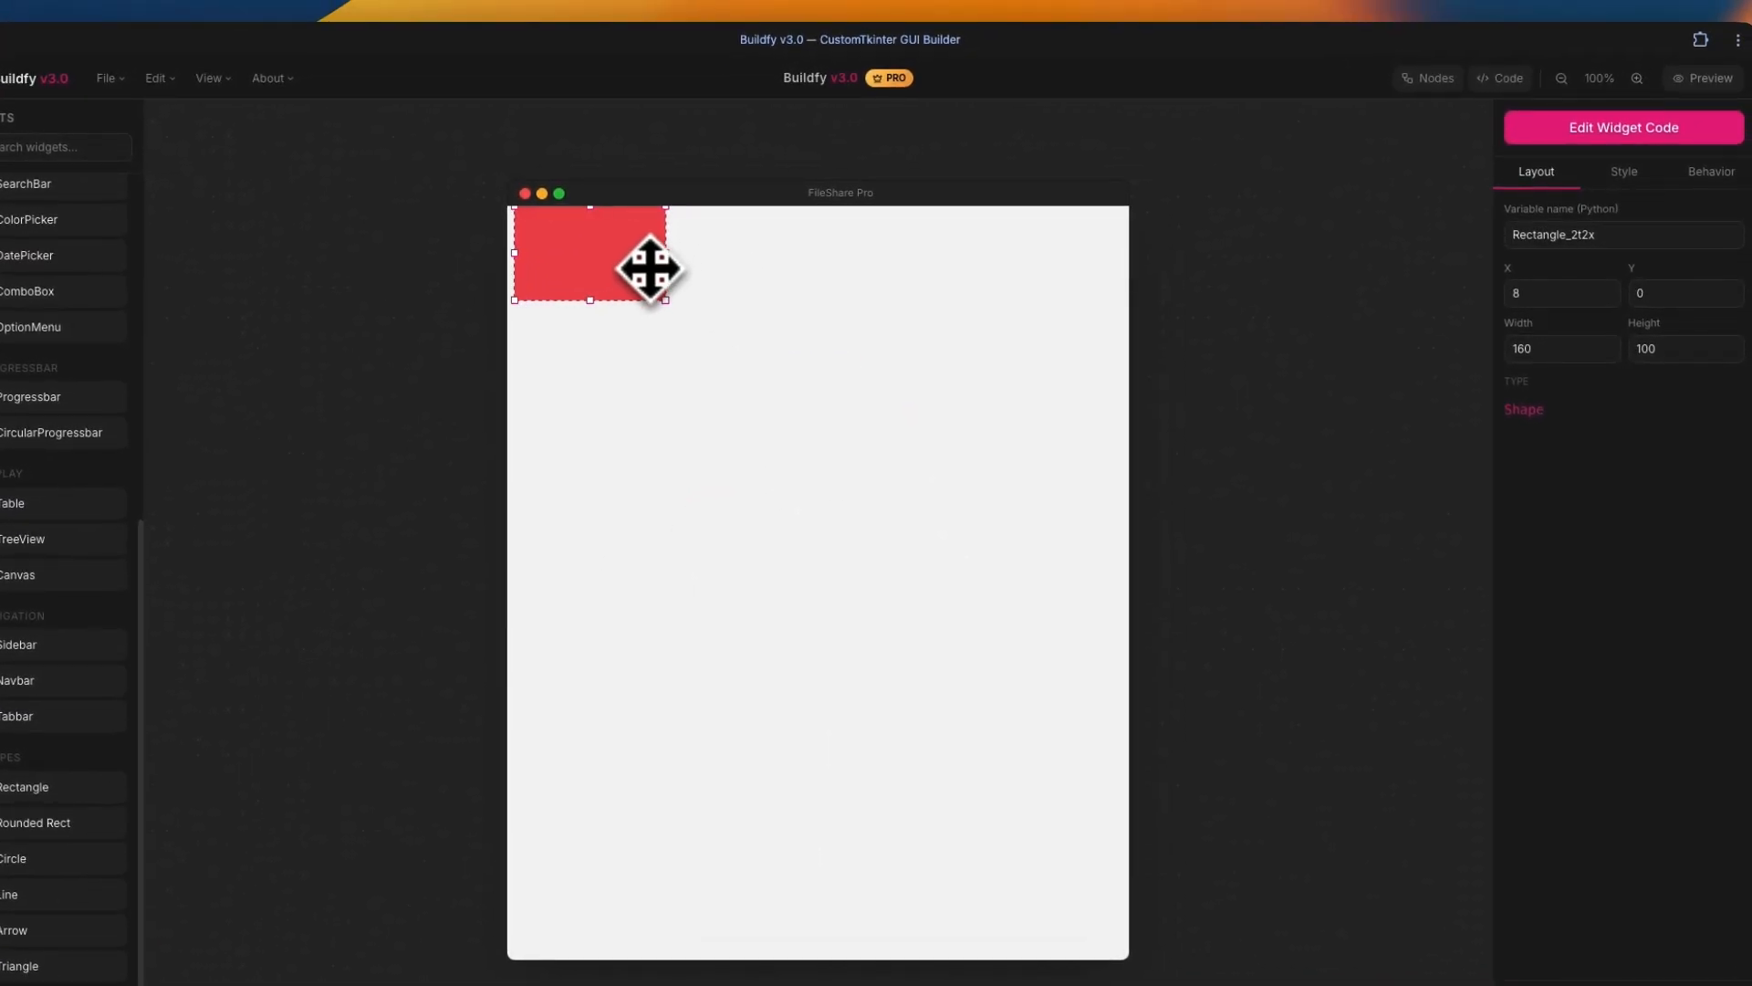
{"action": "left_click_drag", "start_coordinate": [650, 269], "coordinate": [1173, 221]}
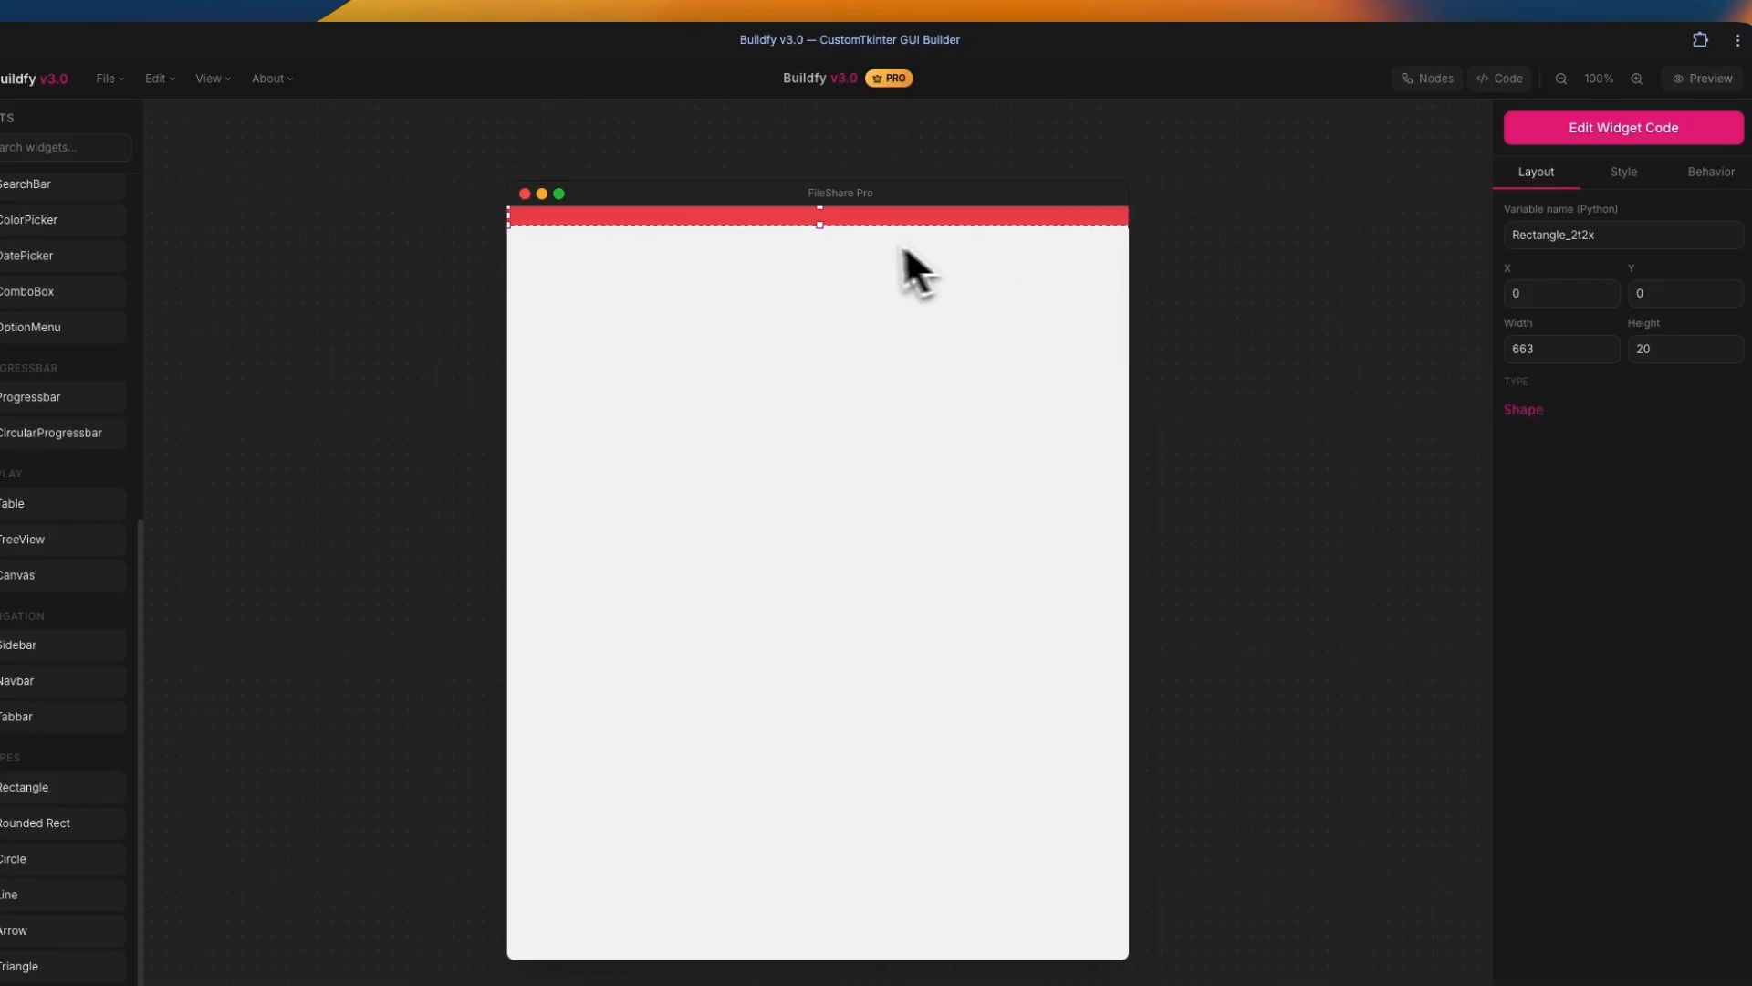
{"action": "left_click_drag", "start_coordinate": [819, 213], "coordinate": [853, 213]}
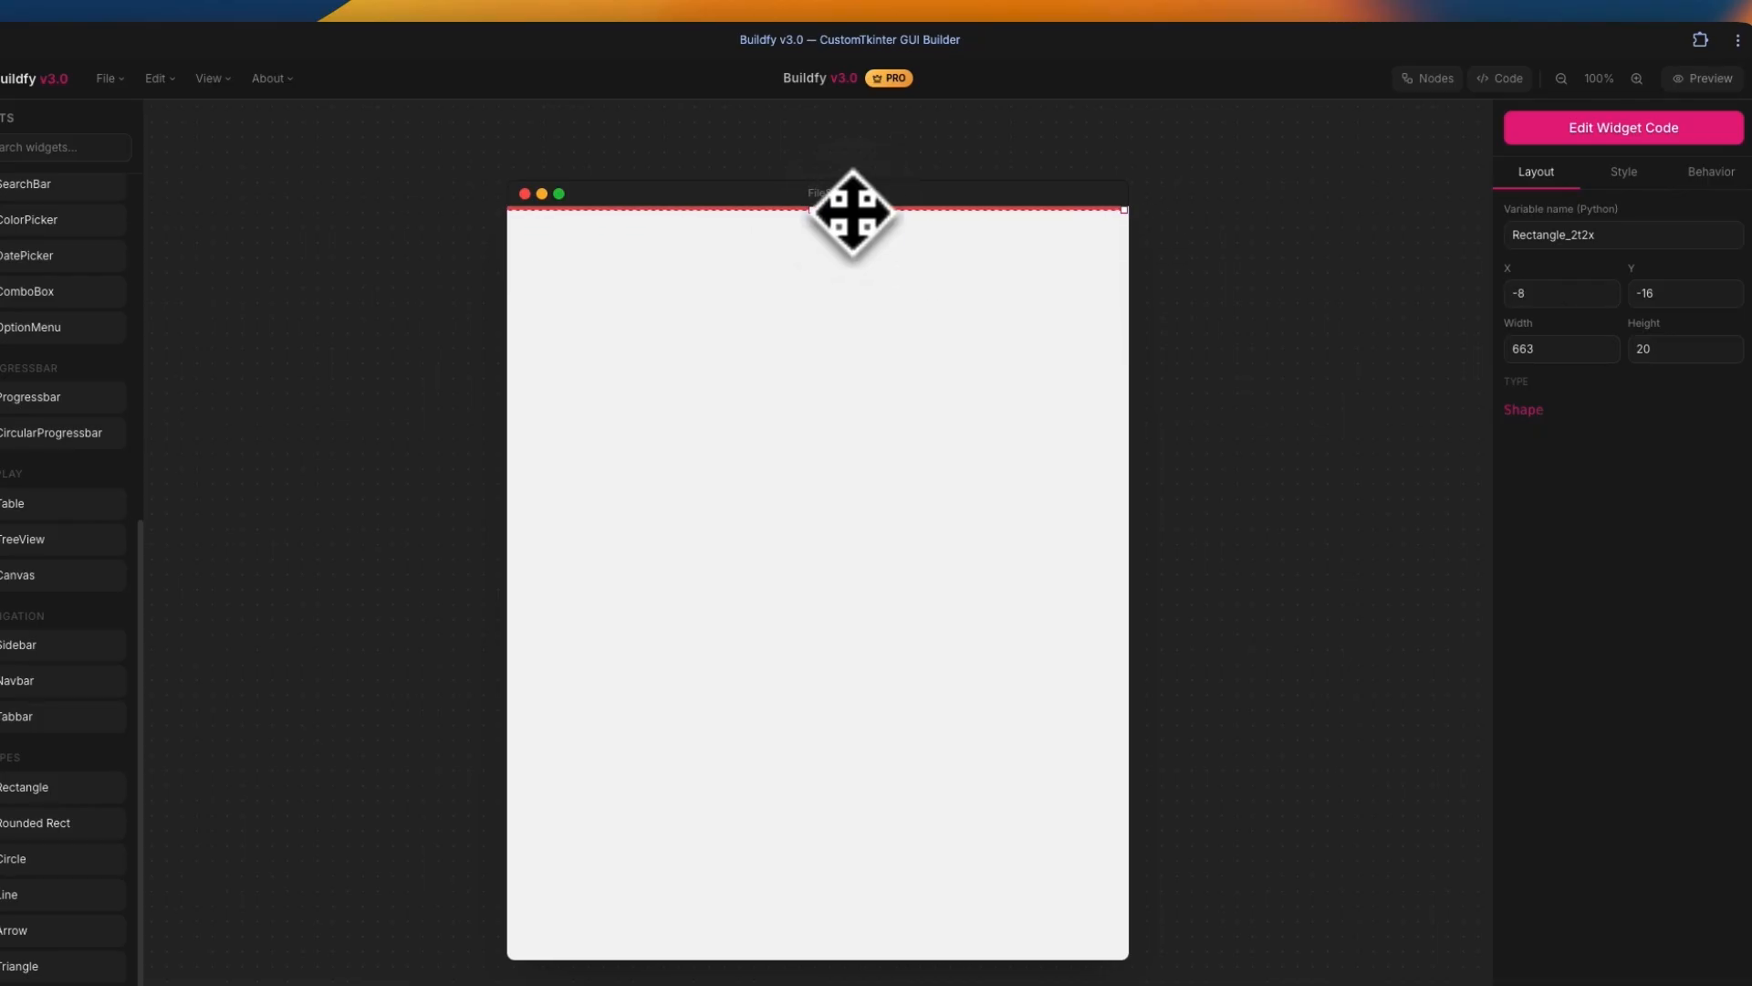
Change the thin strip rectangle's fill colour to blue
{"action": "left_click", "coordinate": [1622, 182]}
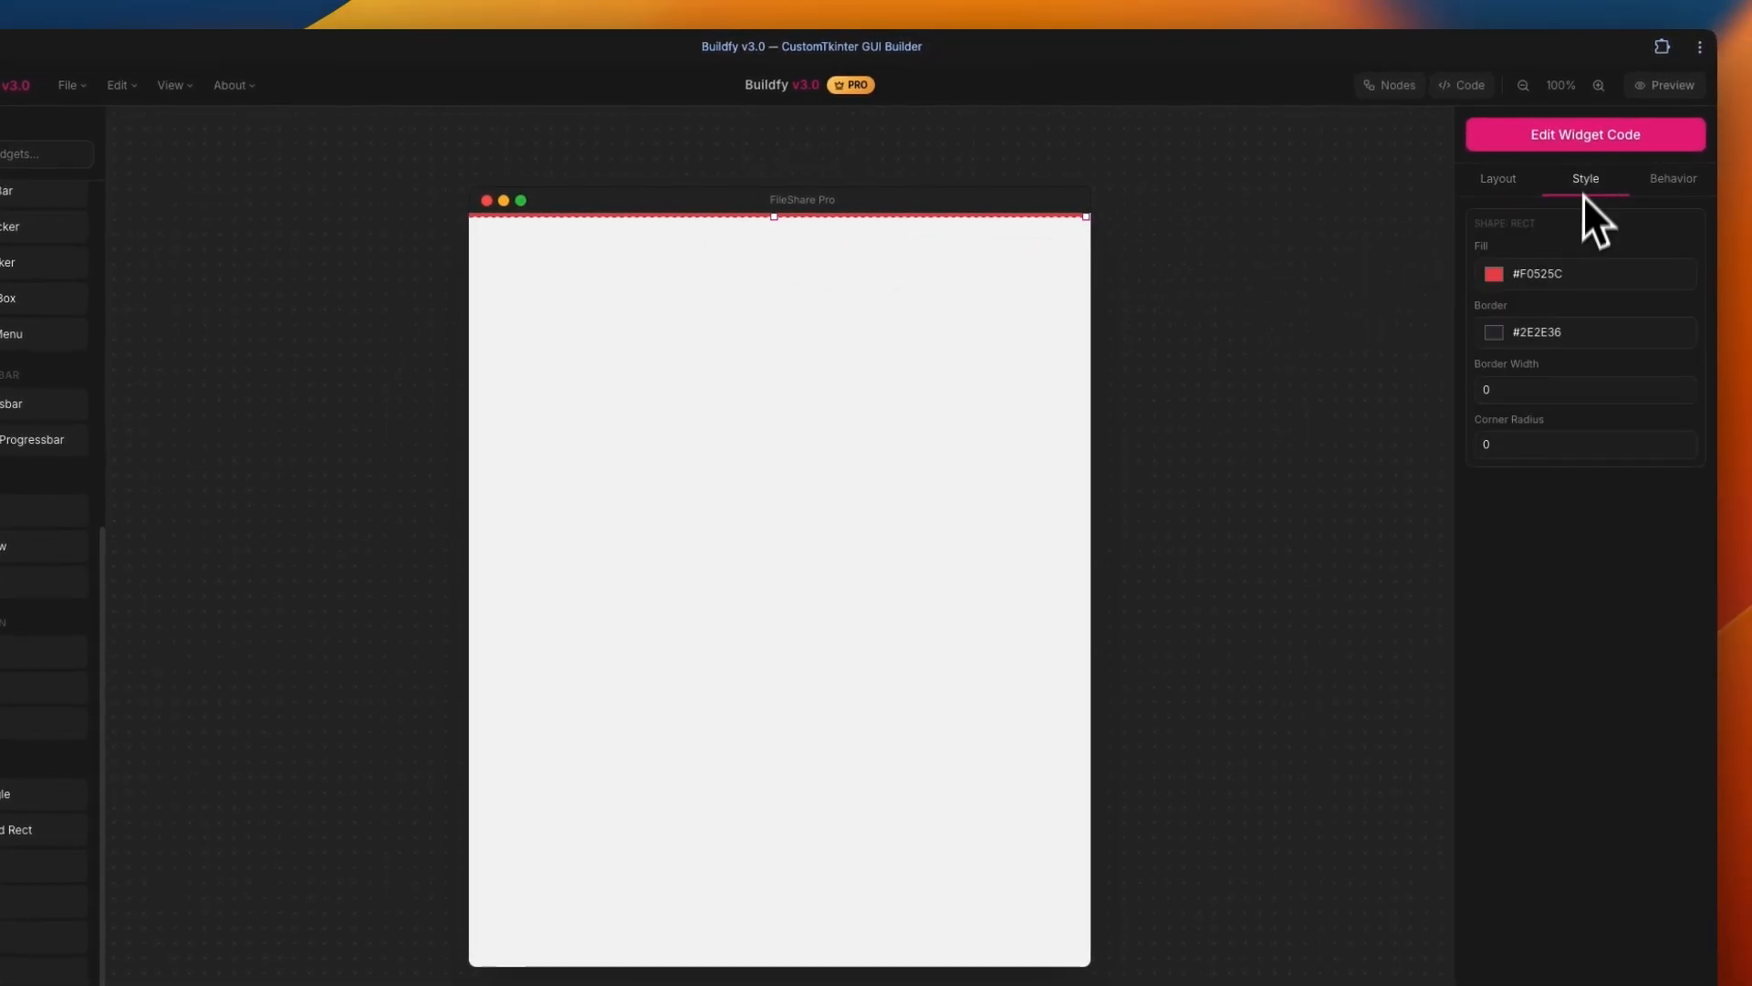
{"action": "left_click", "coordinate": [1495, 276]}
{"action": "left_click_drag", "start_coordinate": [1567, 438], "coordinate": [1608, 441]}
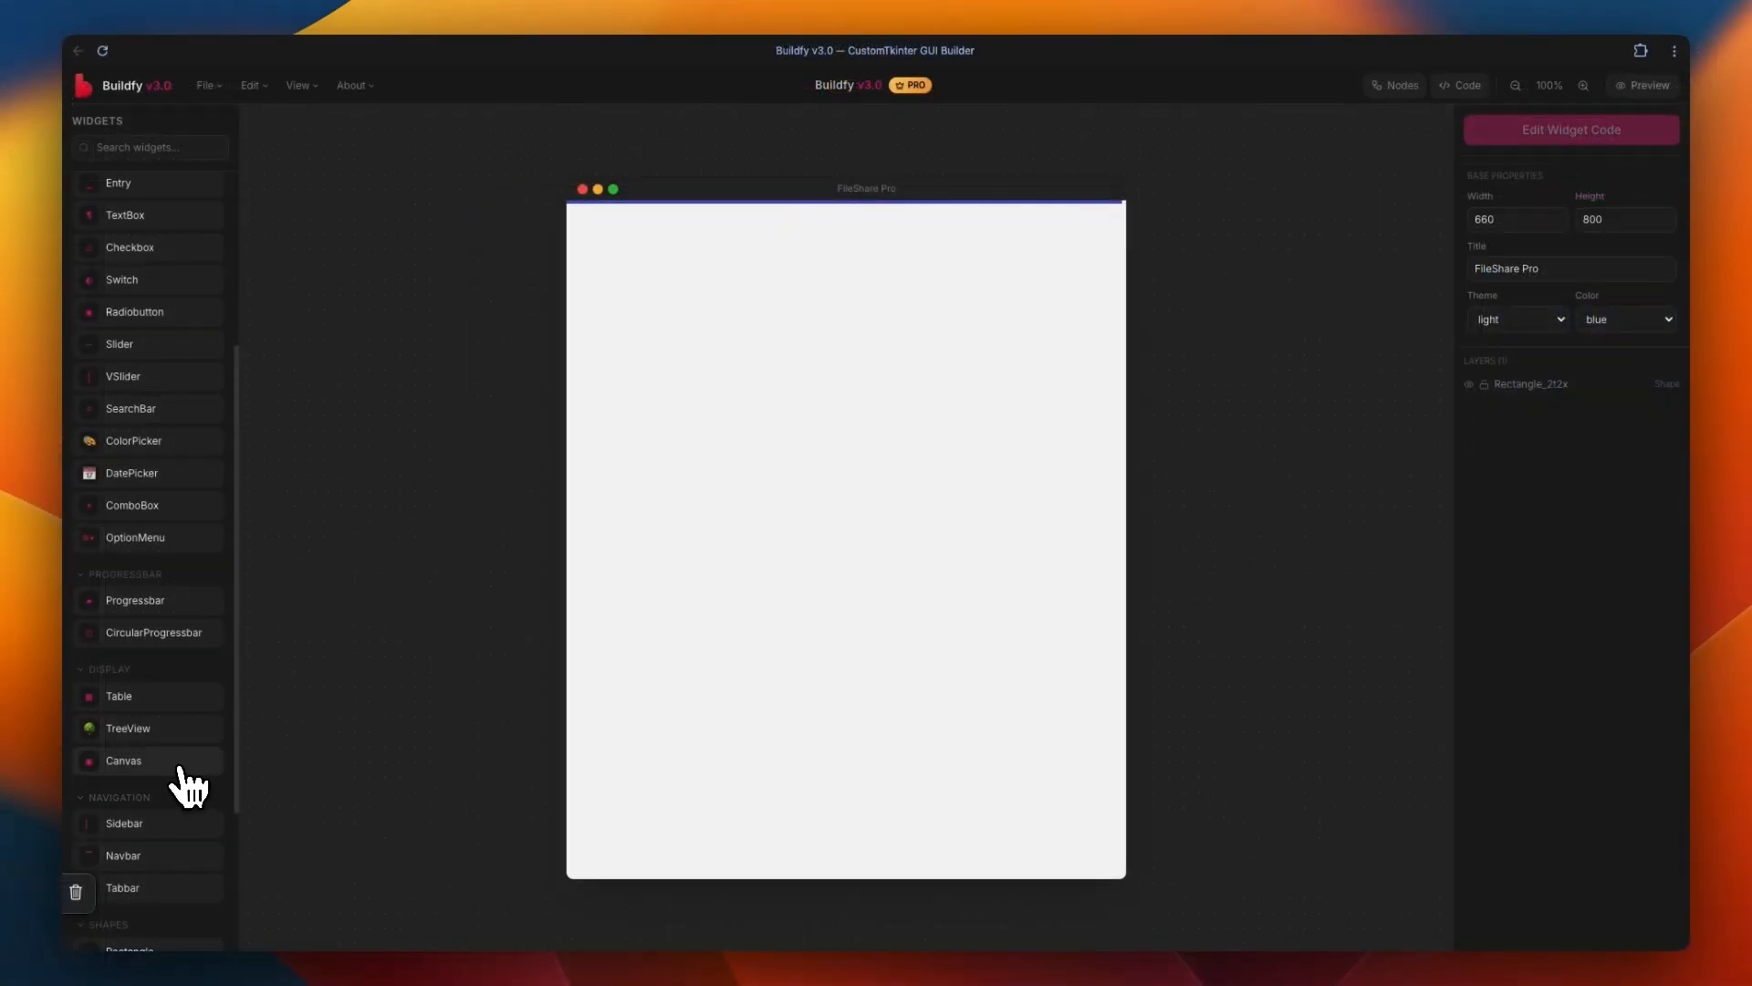
Add a canvas widget and stretch it over the whole window area below a narrow header band
{"action": "left_click_drag", "start_coordinate": [173, 763], "coordinate": [686, 273]}
{"action": "left_click_drag", "start_coordinate": [772, 373], "coordinate": [1137, 880]}
{"action": "left_click", "coordinate": [1014, 223]}
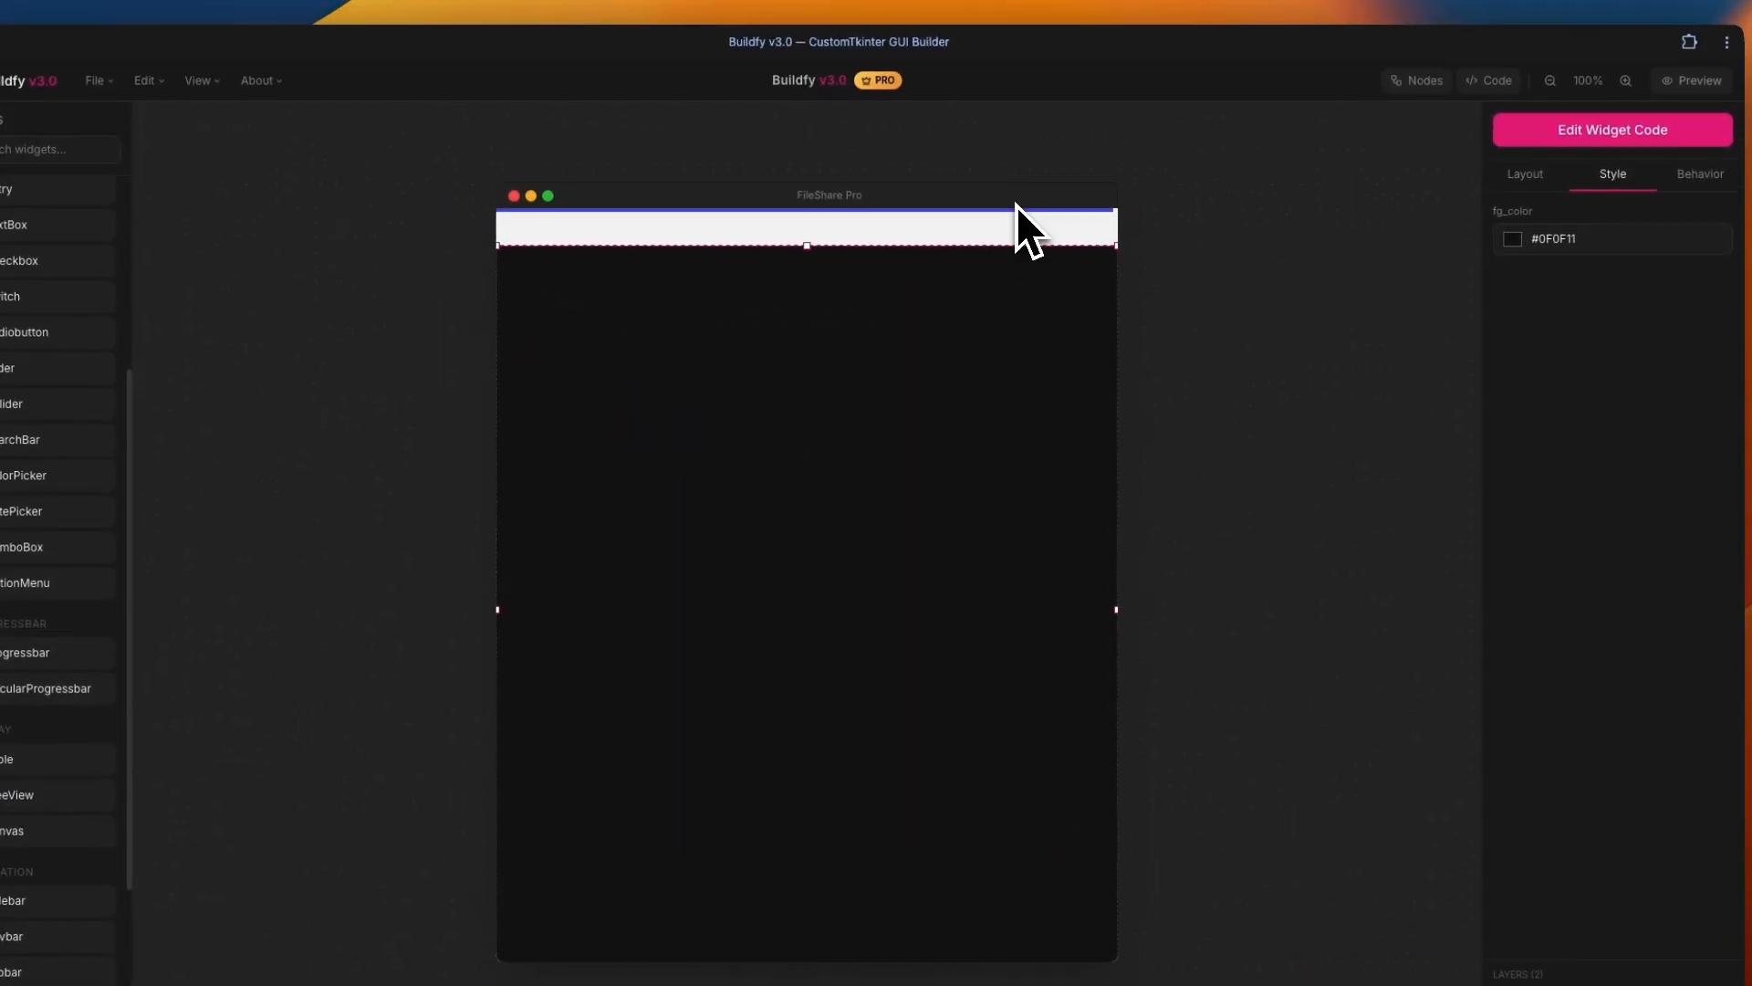
Set the canvas's fg_color to light grey #dedede, starting from a colour sampled from the header
{"action": "left_click", "coordinate": [935, 442]}
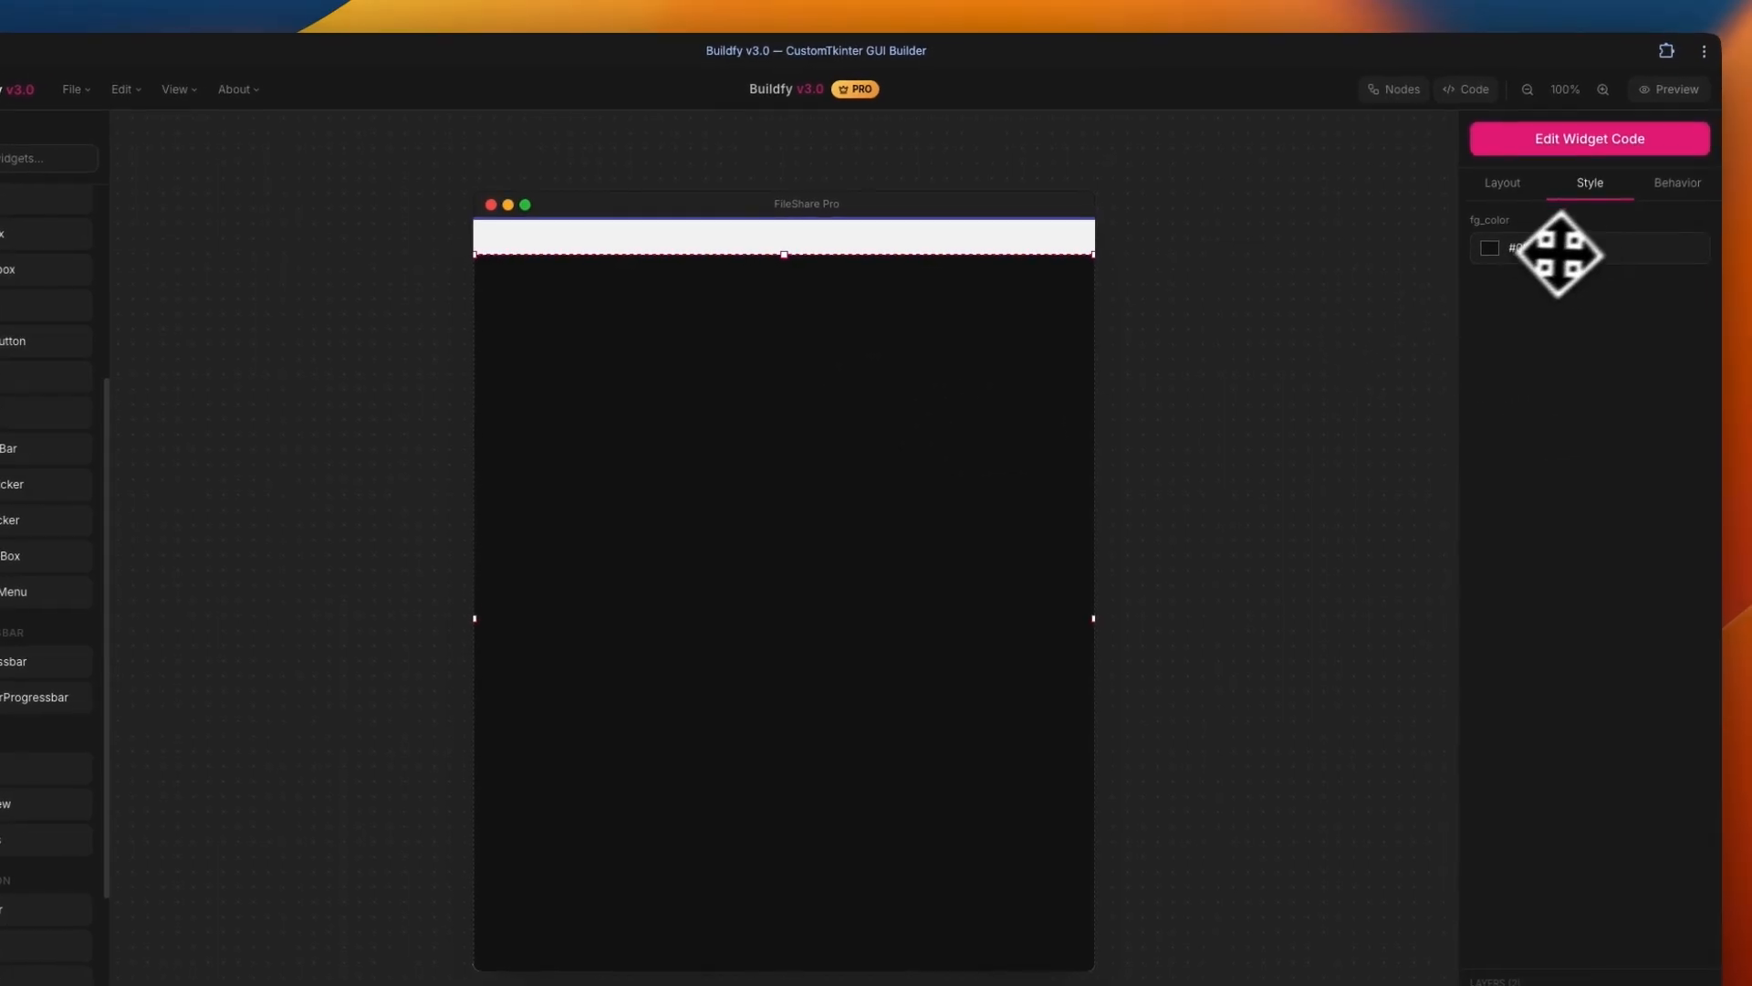
{"action": "left_click", "coordinate": [1487, 249]}
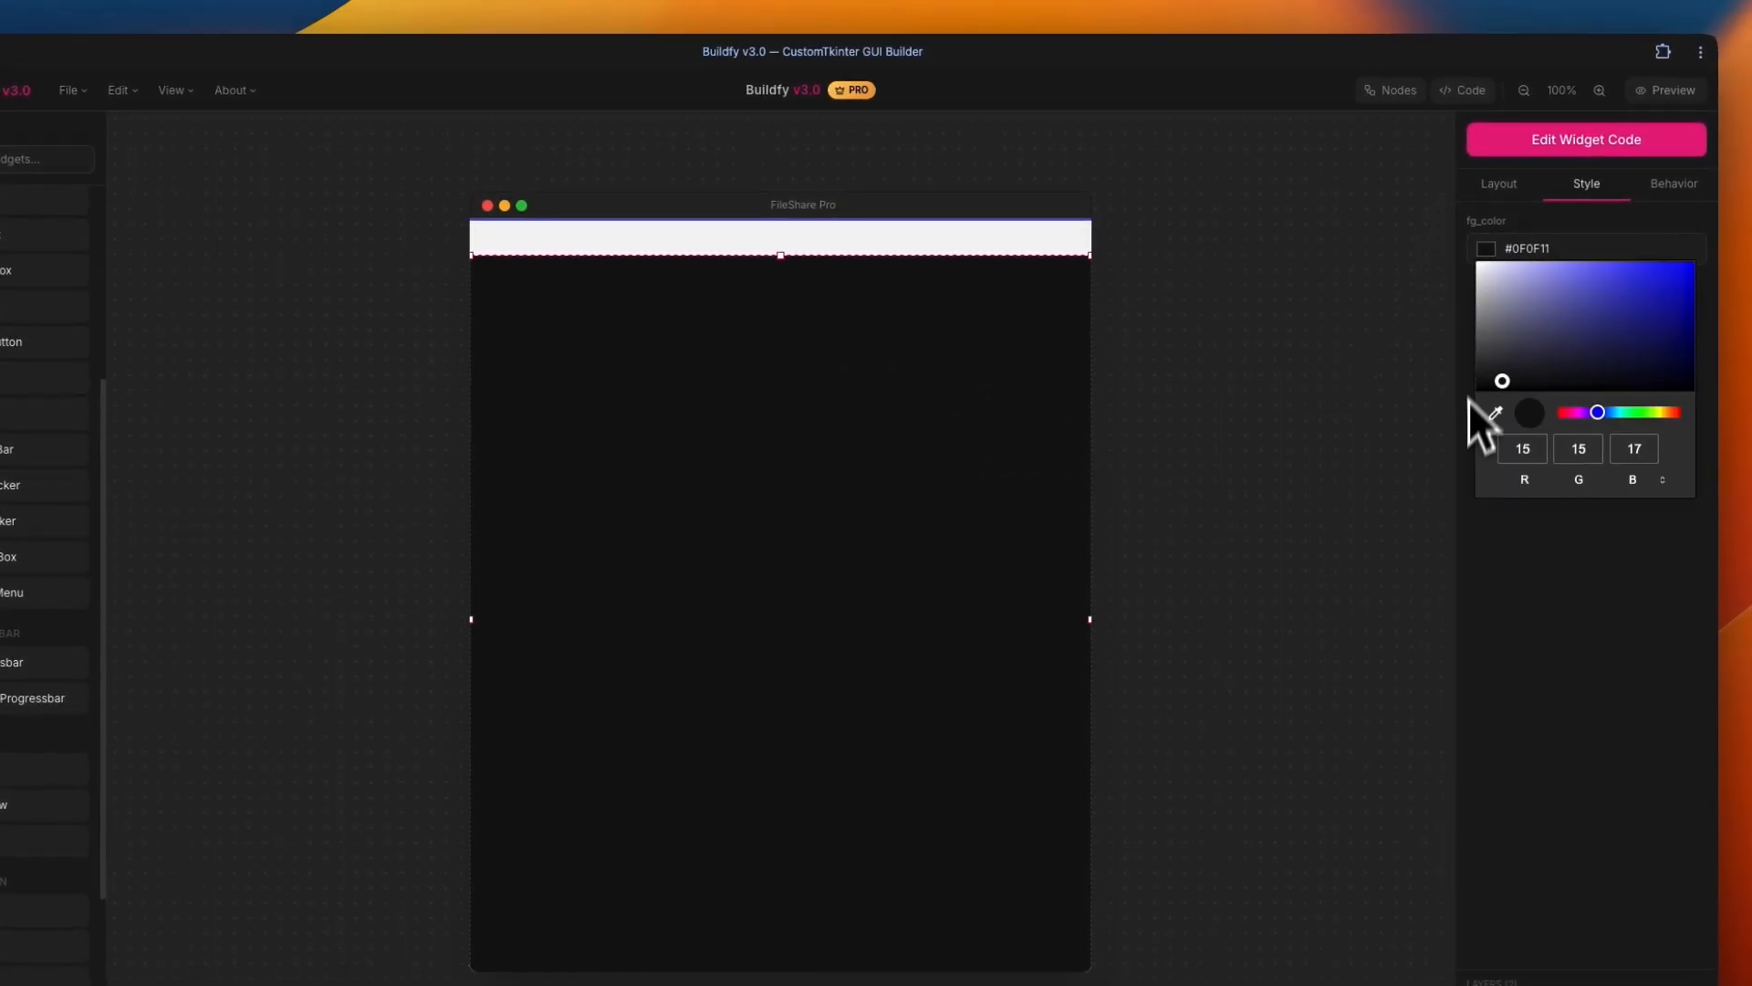
{"action": "left_click", "coordinate": [1493, 412]}
{"action": "left_click", "coordinate": [977, 242]}
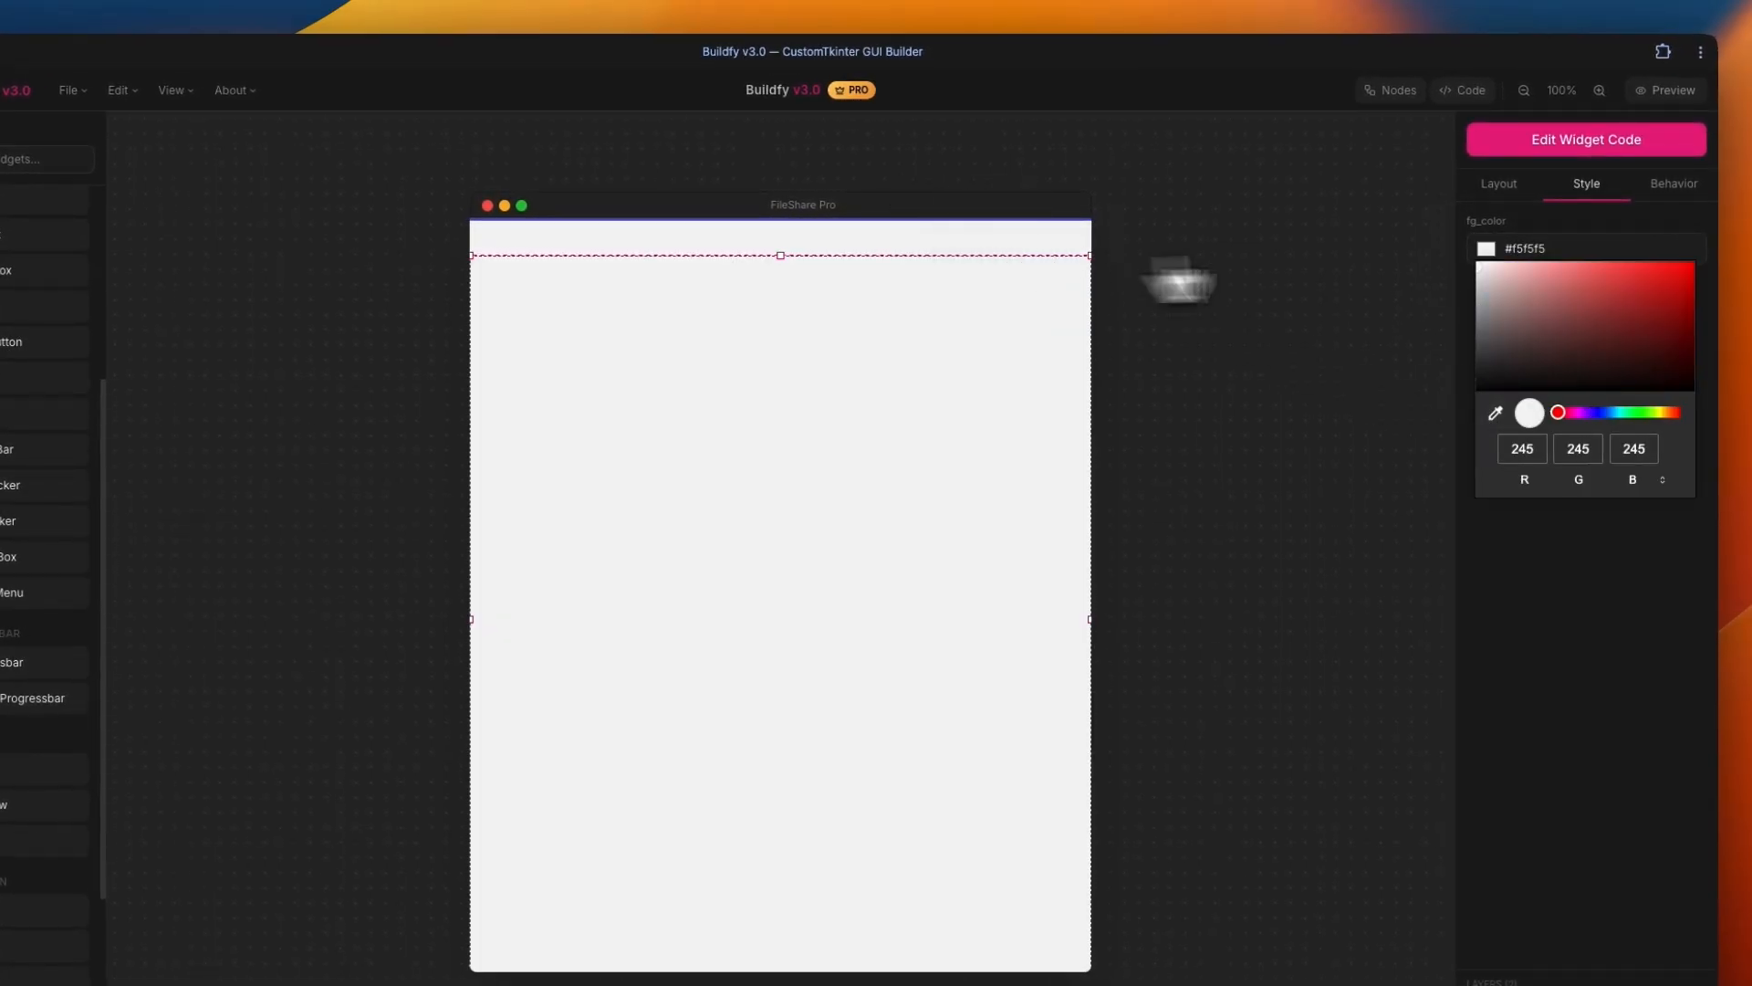
{"action": "left_click_drag", "start_coordinate": [1481, 266], "coordinate": [1477, 281]}
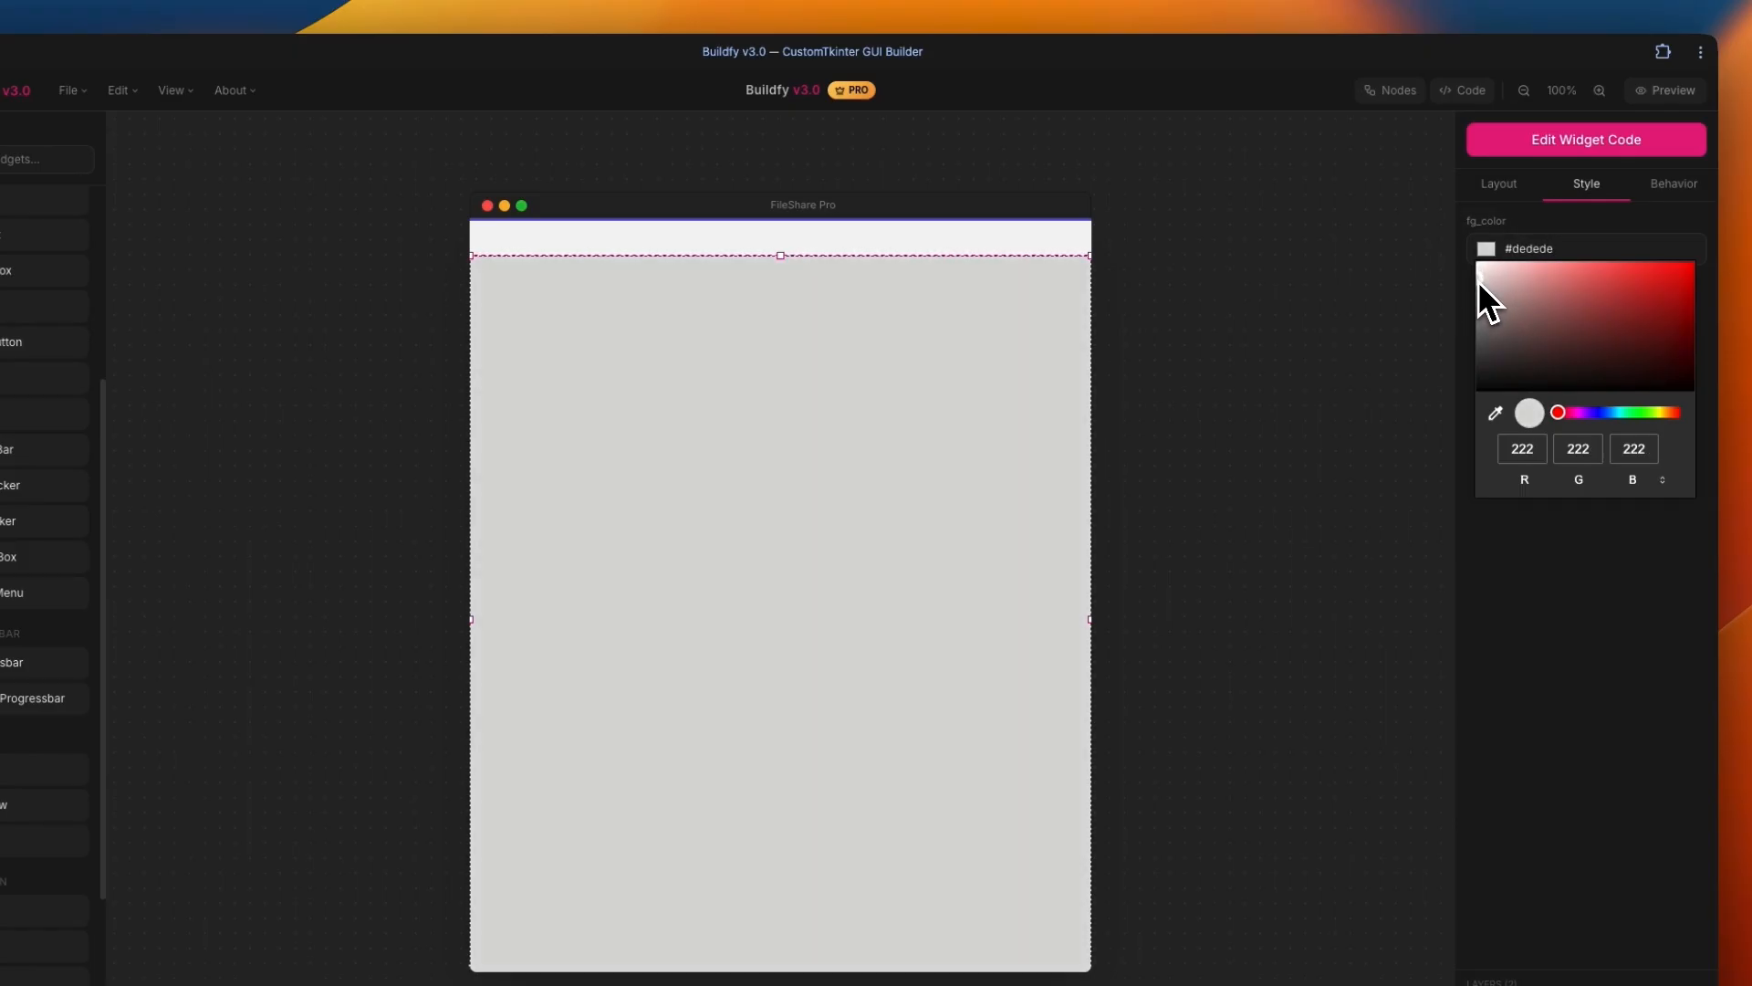
{"action": "left_click", "coordinate": [1095, 267]}
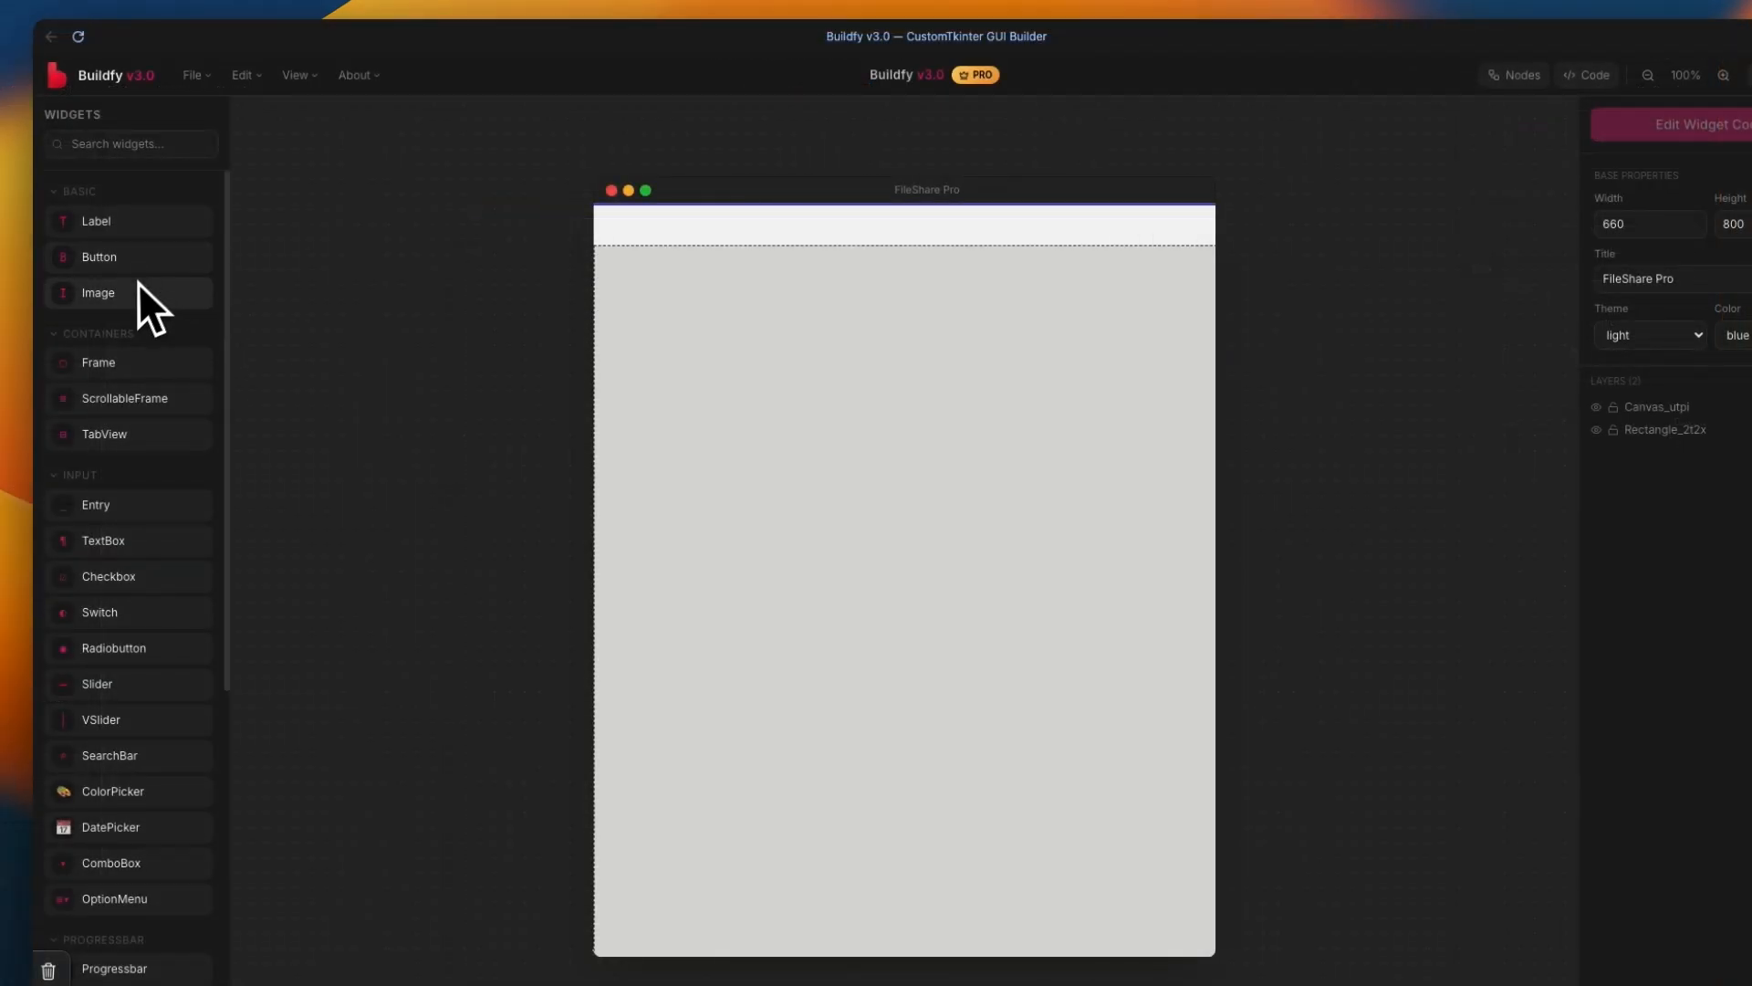
Add an image widget to the header, shrink it to about 30 by 31 and place it at X 61, Y 8
{"action": "left_click_drag", "start_coordinate": [139, 282], "coordinate": [683, 238]}
{"action": "scroll", "coordinate": [675, 233], "scroll_direction": "up", "scroll_amount": 3}
{"action": "scroll", "coordinate": [675, 232], "scroll_direction": "down", "scroll_amount": 4}
{"action": "left_click_drag", "start_coordinate": [722, 307], "coordinate": [789, 587]}
{"action": "scroll", "coordinate": [615, 281], "scroll_direction": "up", "scroll_amount": 7}
{"action": "left_click_drag", "start_coordinate": [569, 266], "coordinate": [572, 278]}
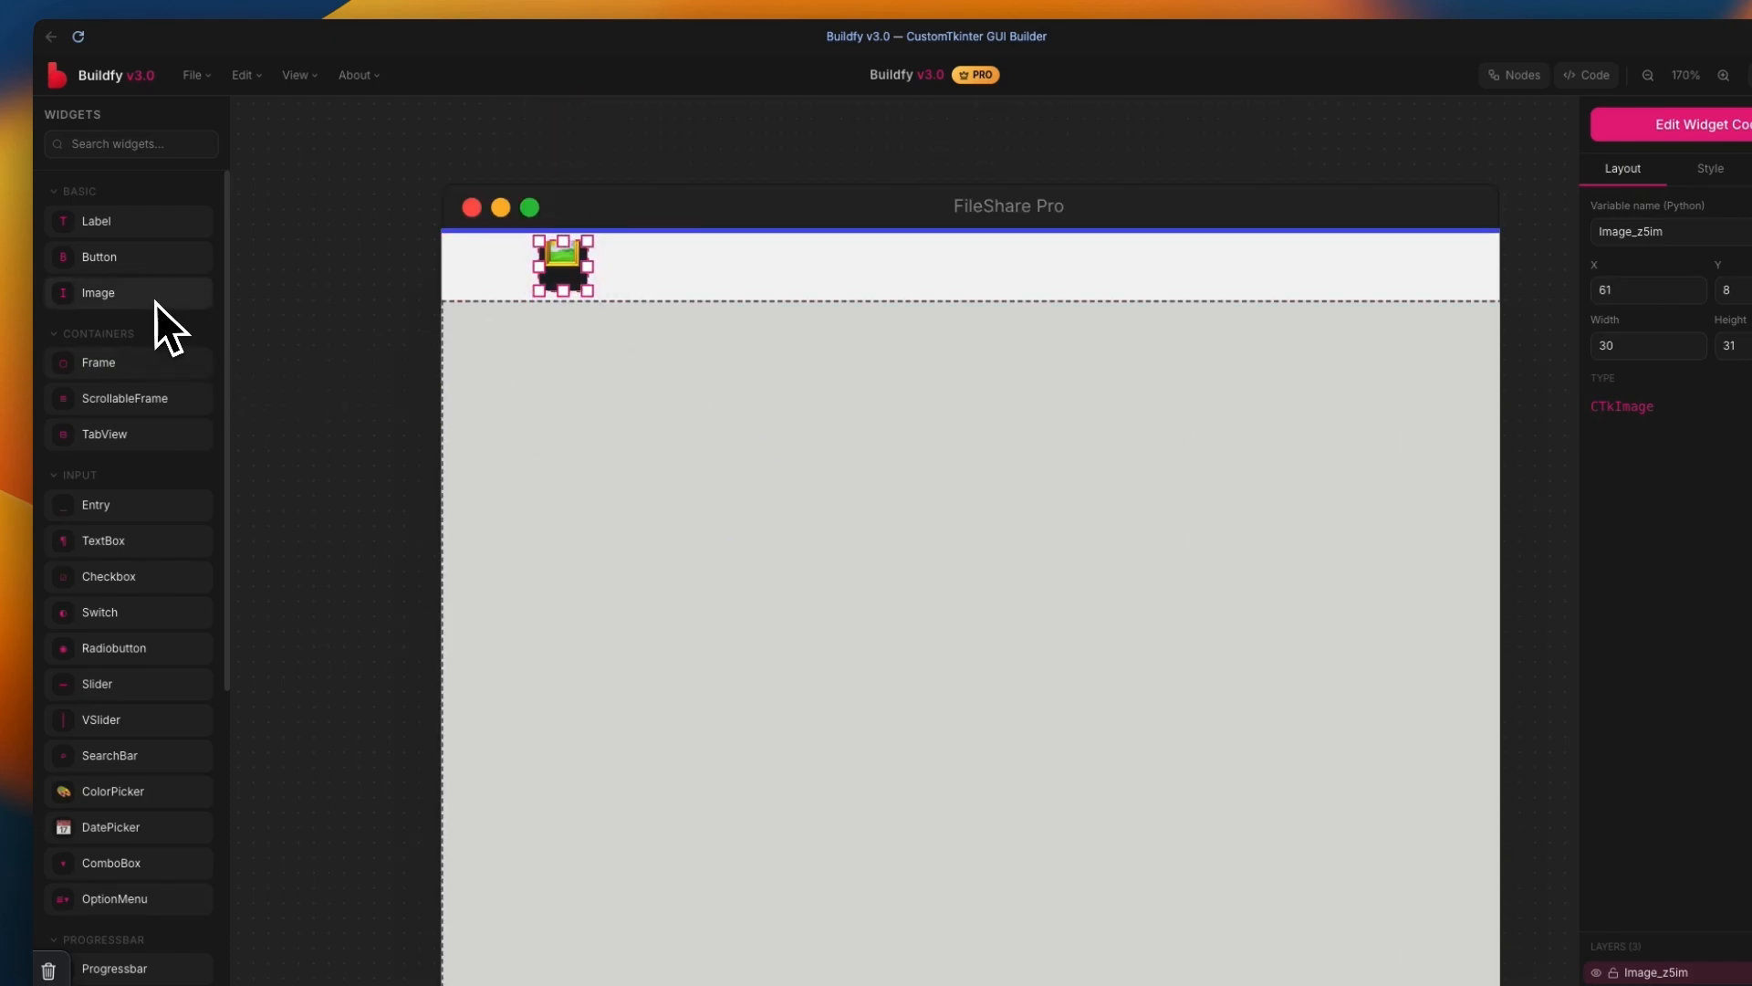
Add a label beside the header image at about X 100, Y 10 and set its text to "FileShare Pro"
{"action": "left_click_drag", "start_coordinate": [124, 230], "coordinate": [720, 286]}
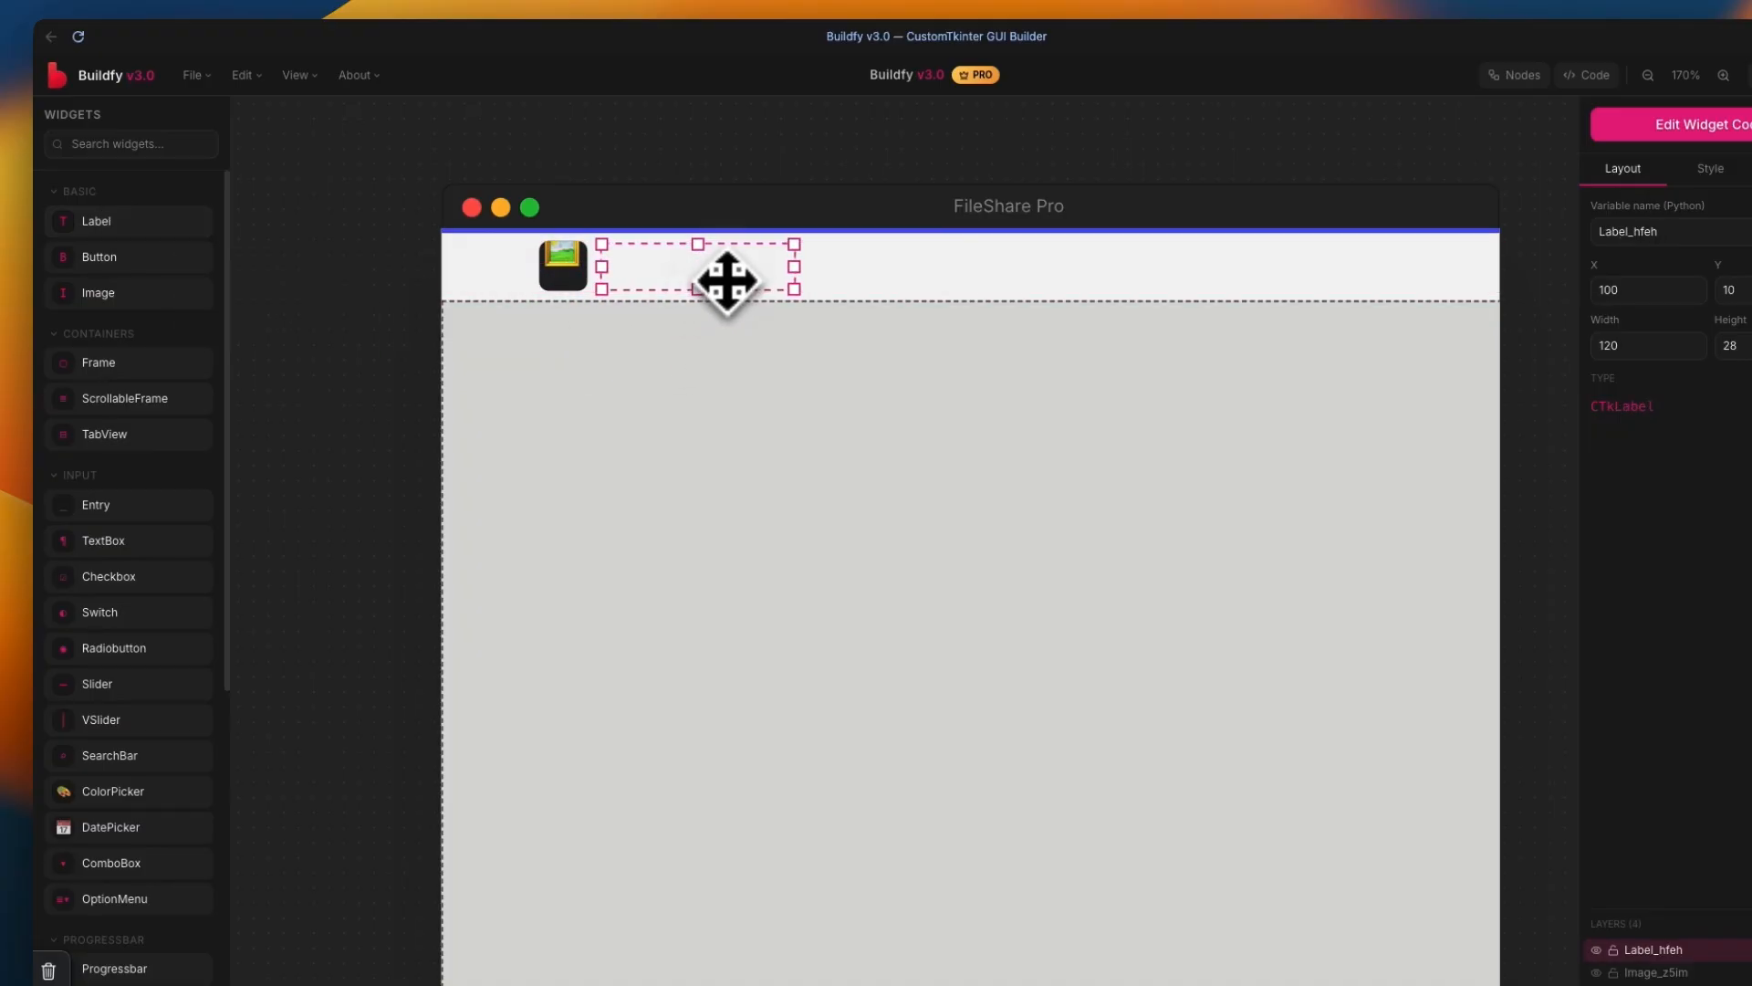
{"action": "double_click", "coordinate": [728, 274]}
{"action": "type", "text": "FileShare"}
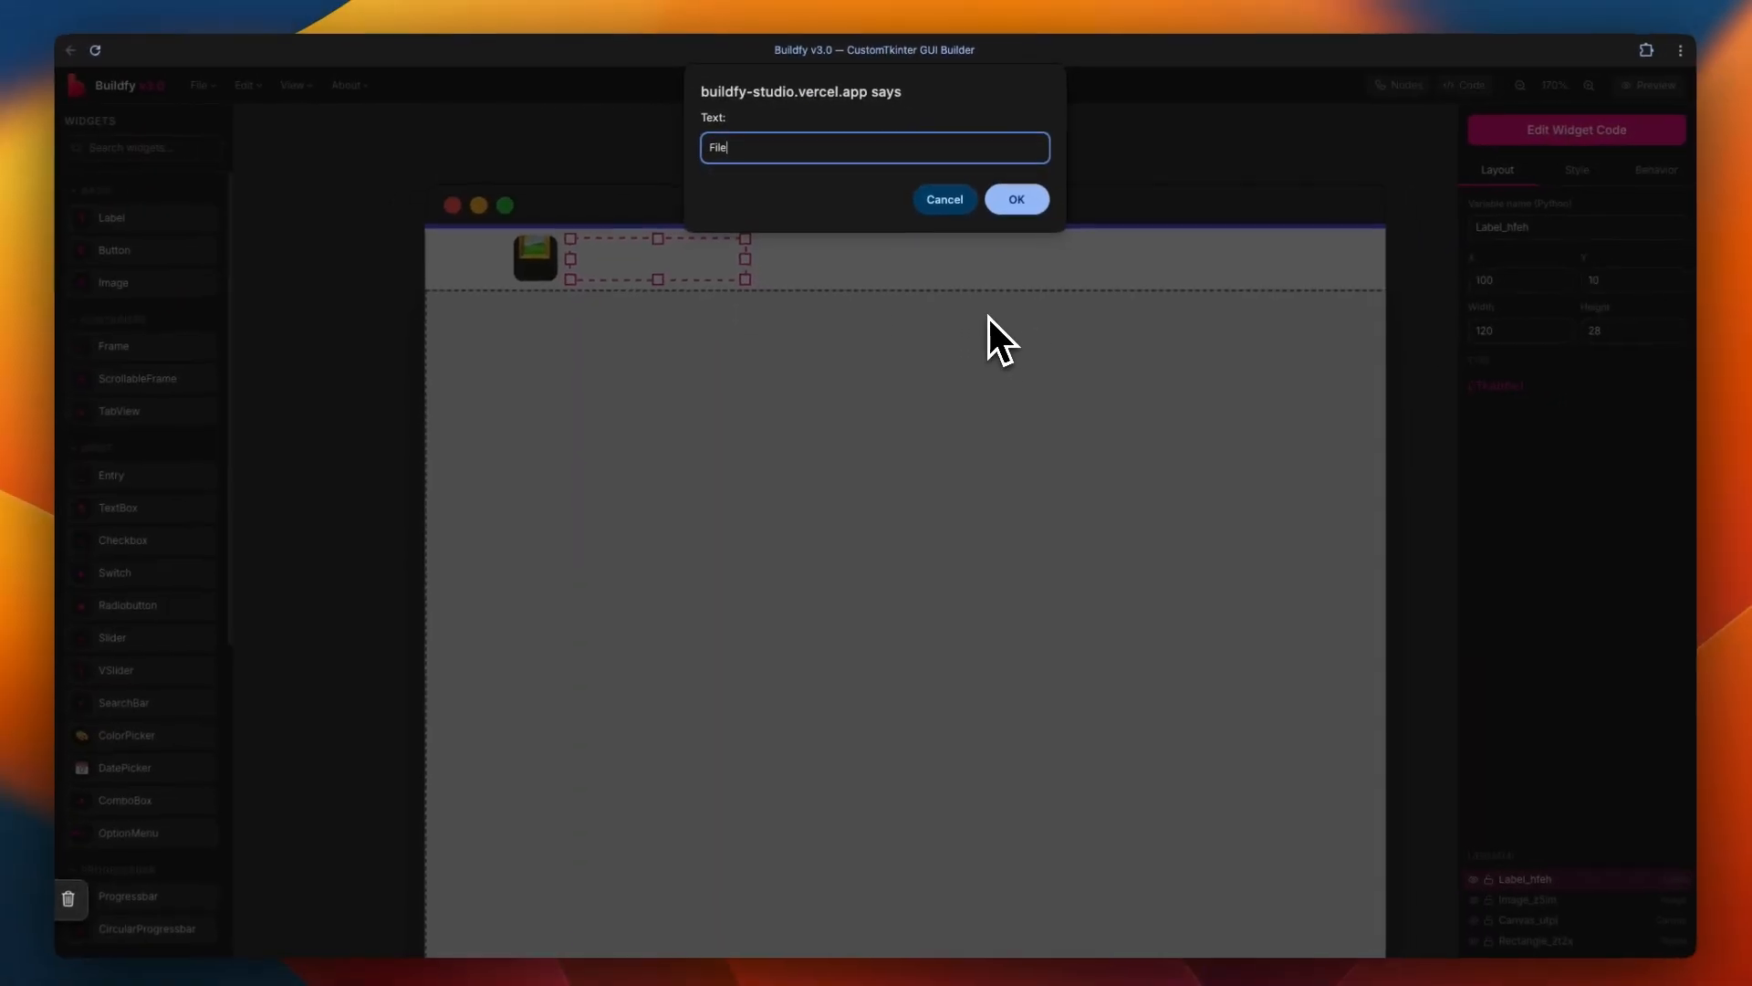
{"action": "type", "text": " Pro"}
{"action": "key", "text": "Return"}
Set the FileShare Pro label's text colour to black (#000000)
{"action": "left_click", "coordinate": [1570, 170]}
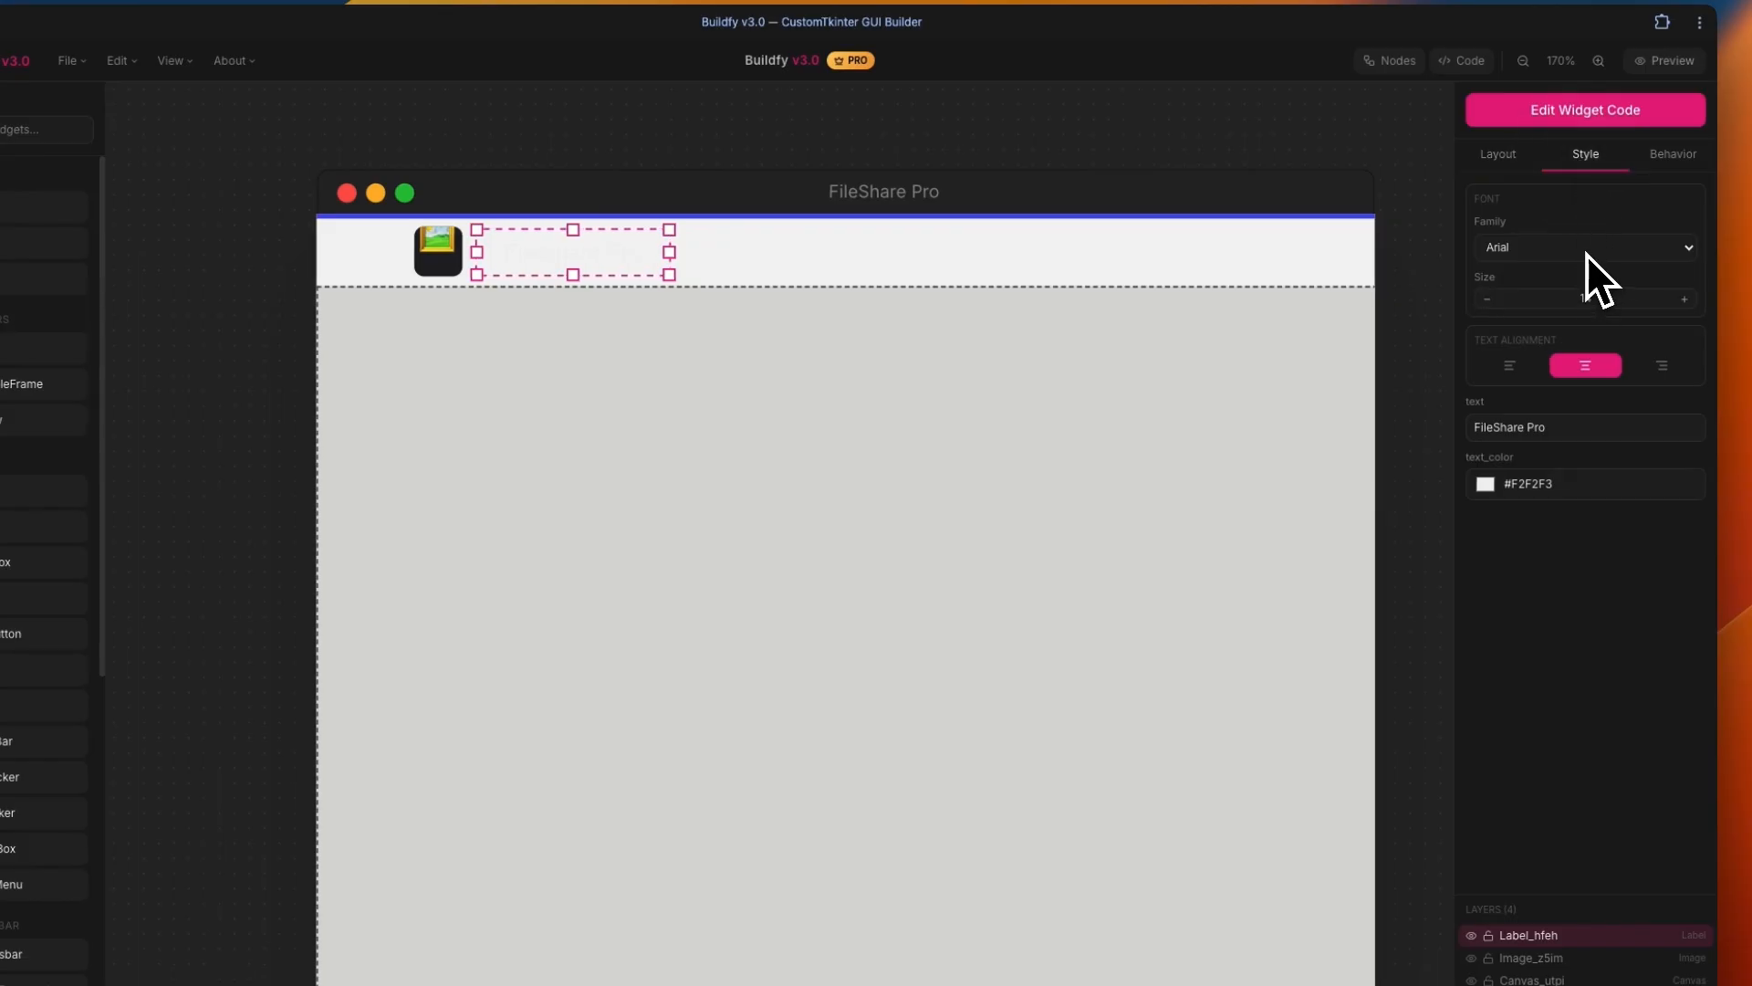
{"action": "left_click", "coordinate": [1486, 485]}
{"action": "left_click_drag", "start_coordinate": [1489, 496], "coordinate": [1494, 659]}
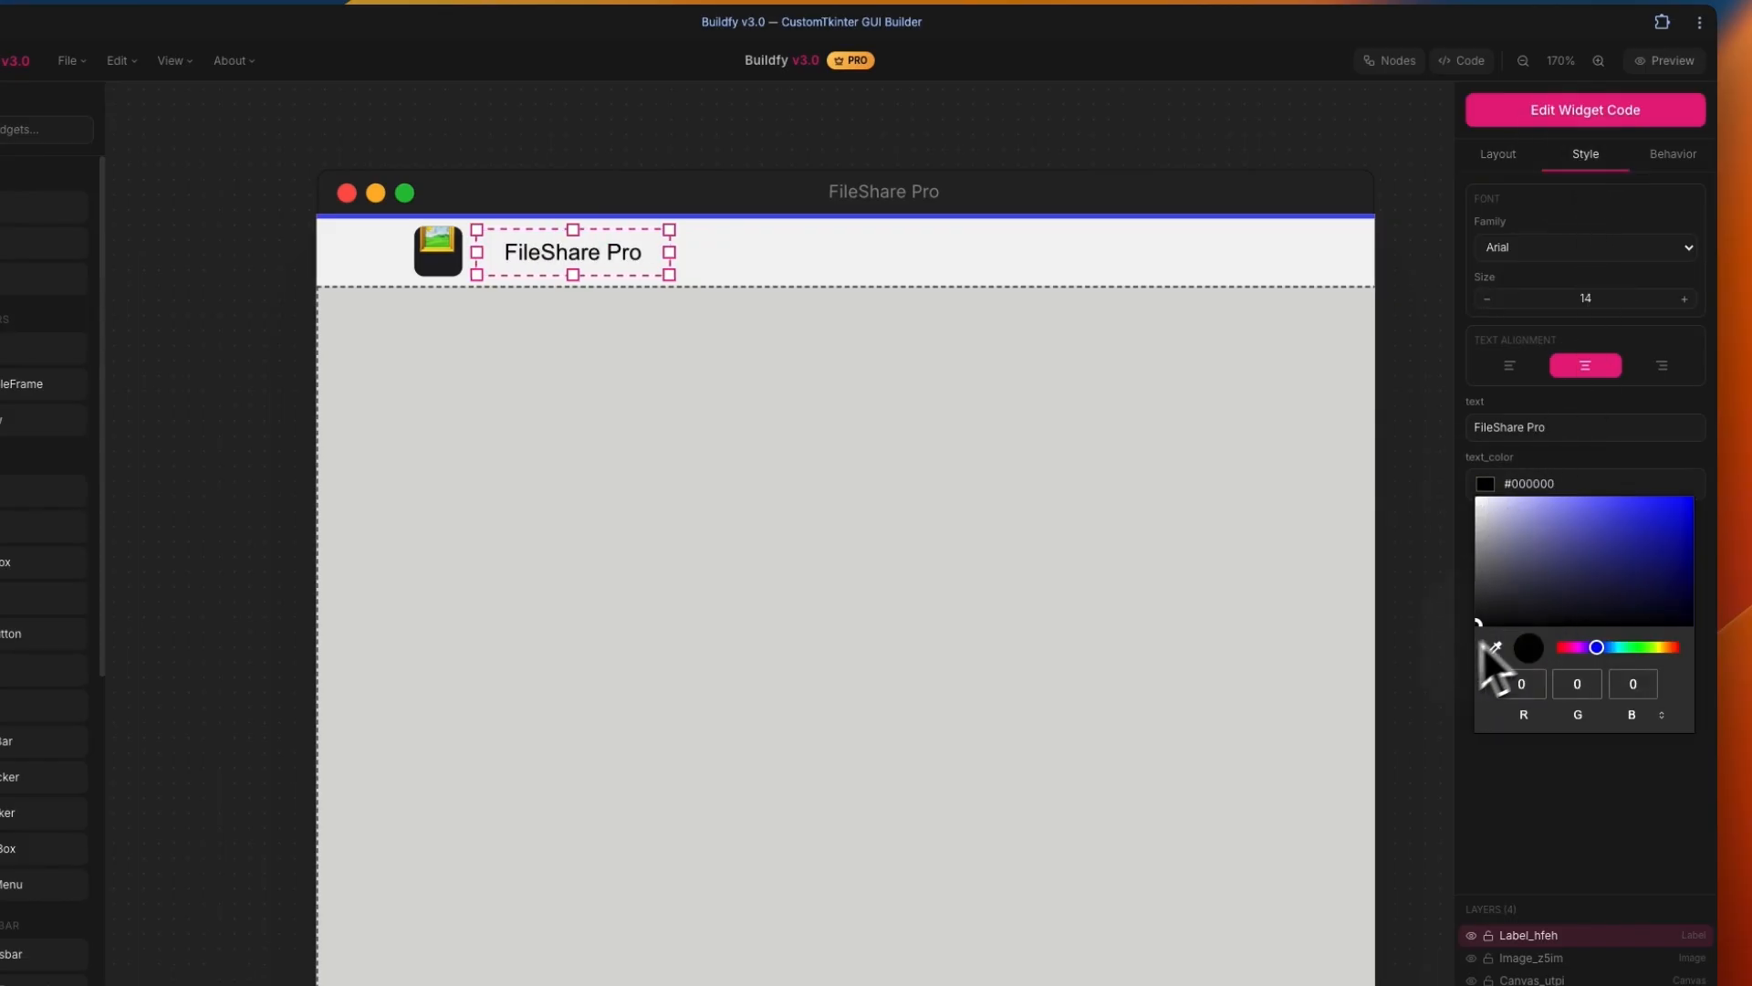
Set the label's font to Roboto, increase its size by three increments and align the text left
{"action": "left_click", "coordinate": [1562, 245]}
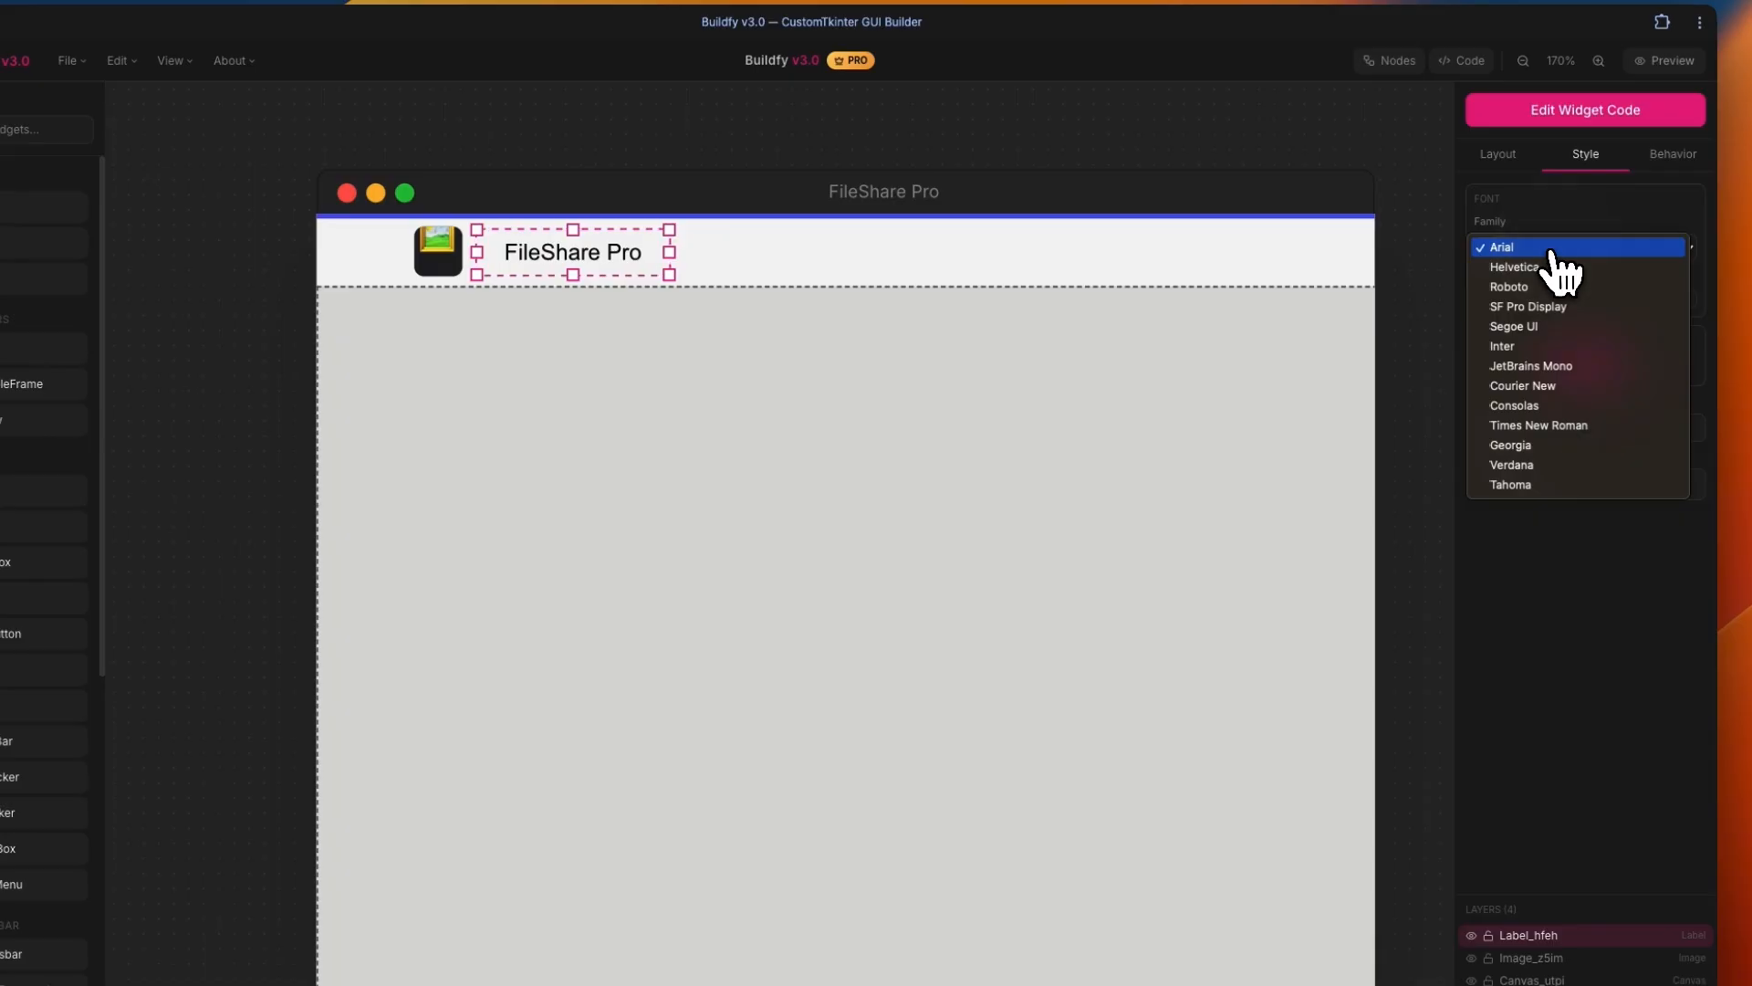
{"action": "left_click", "coordinate": [1521, 287]}
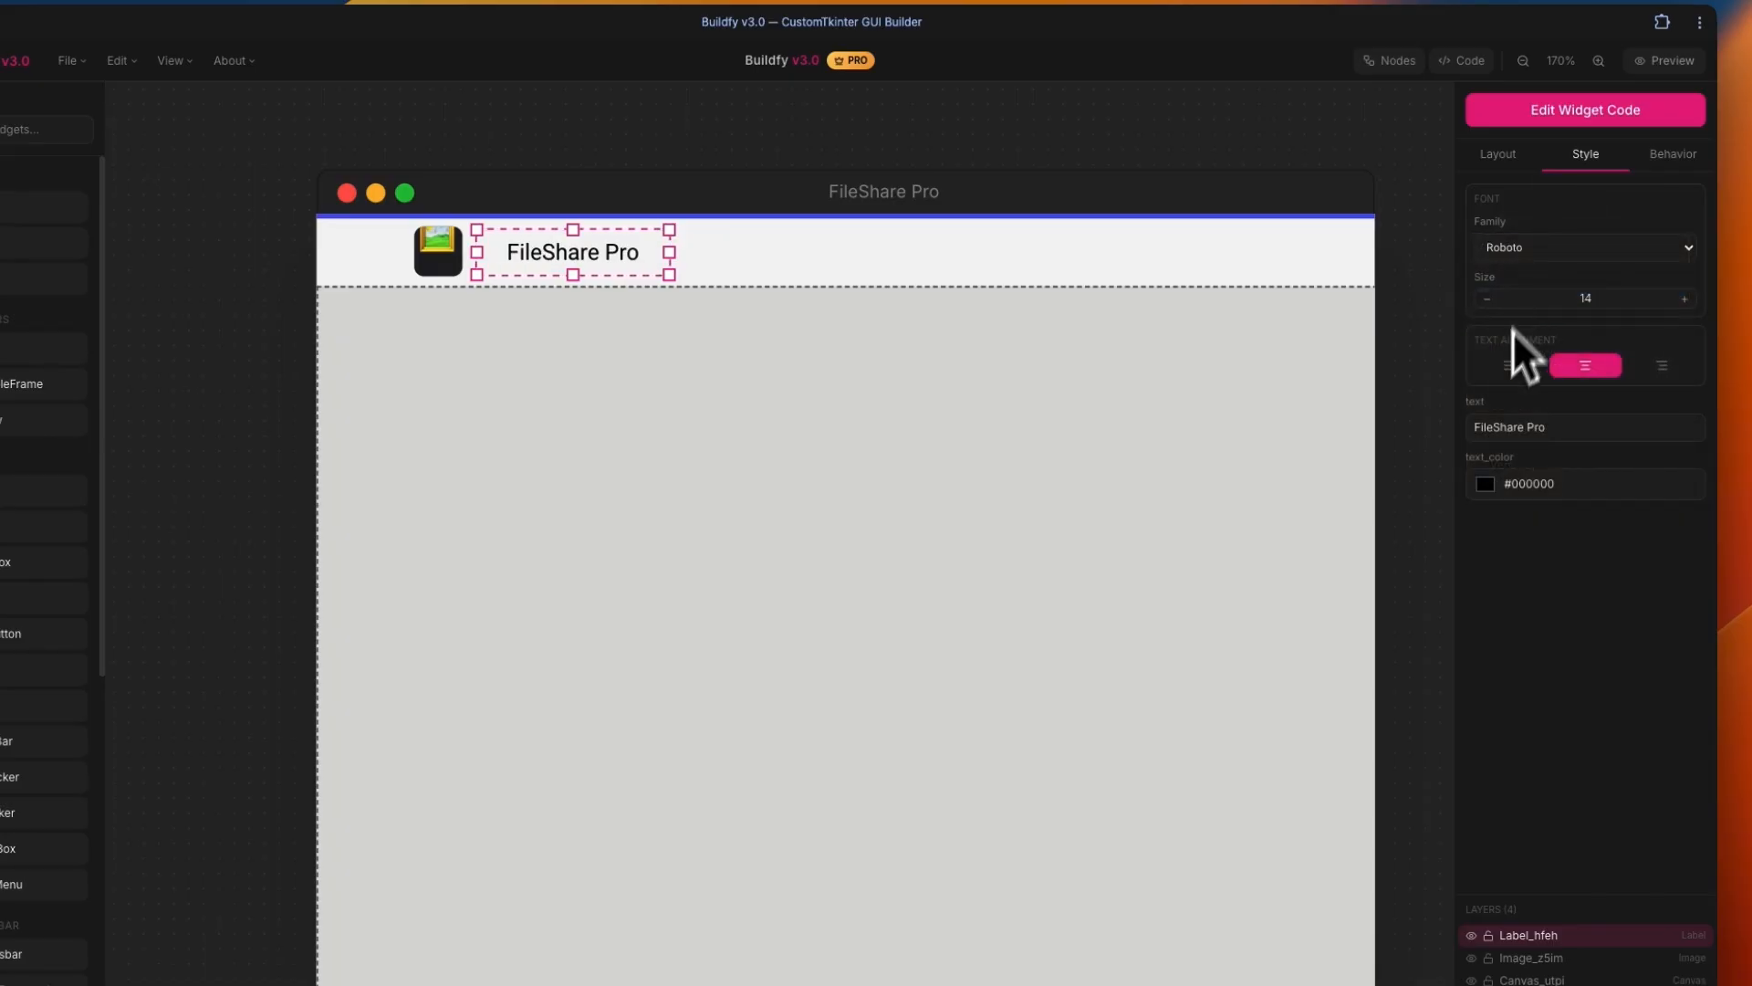
{"action": "left_click", "coordinate": [1685, 299]}
{"action": "left_click", "coordinate": [1685, 299]}
{"action": "left_click", "coordinate": [1685, 299]}
{"action": "left_click", "coordinate": [1510, 365]}
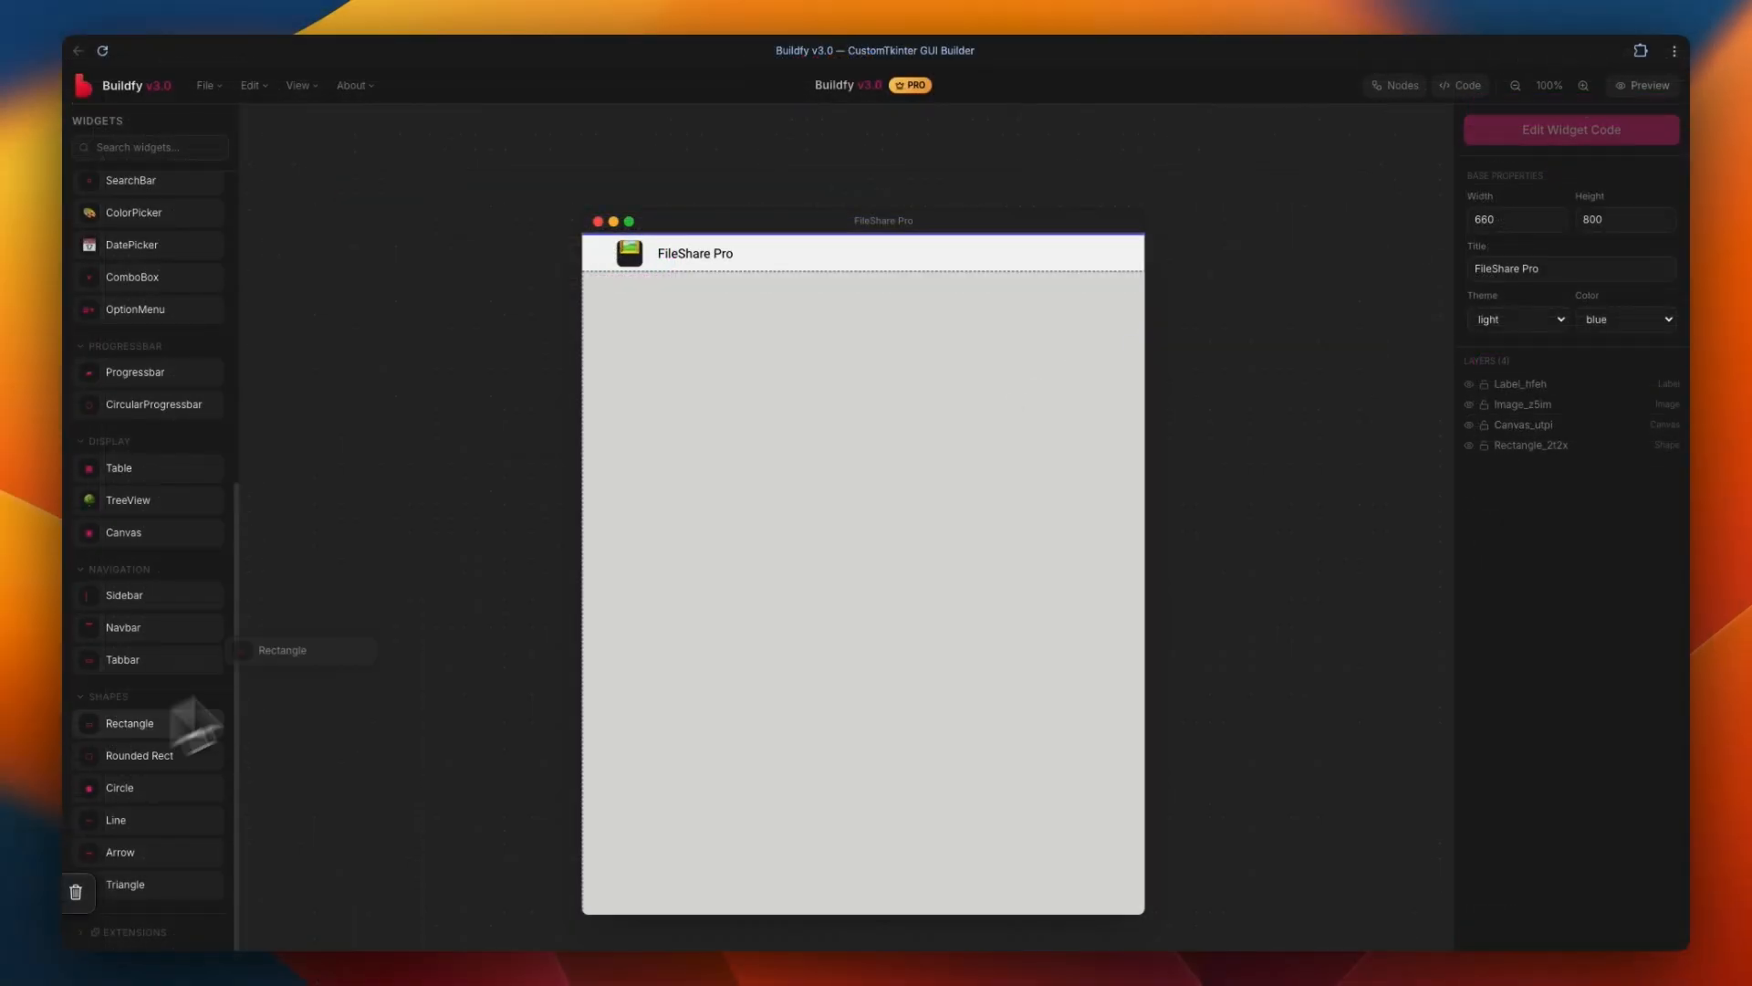
Add a rectangle to the design and reduce it to 20 wide and about 34 high
{"action": "left_click_drag", "start_coordinate": [189, 723], "coordinate": [781, 364]}
{"action": "left_click", "coordinate": [1524, 177]}
{"action": "double_click", "coordinate": [1508, 327]}
{"action": "type", "text": "2"}
{"action": "scroll", "coordinate": [719, 365], "scroll_direction": "up", "scroll_amount": 4}
{"action": "mouse_move", "coordinate": [720, 242]}
{"action": "left_mouse_down"}
{"action": "mouse_move", "coordinate": [697, 243]}
{"action": "mouse_move", "coordinate": [721, 225]}
{"action": "left_mouse_up"}
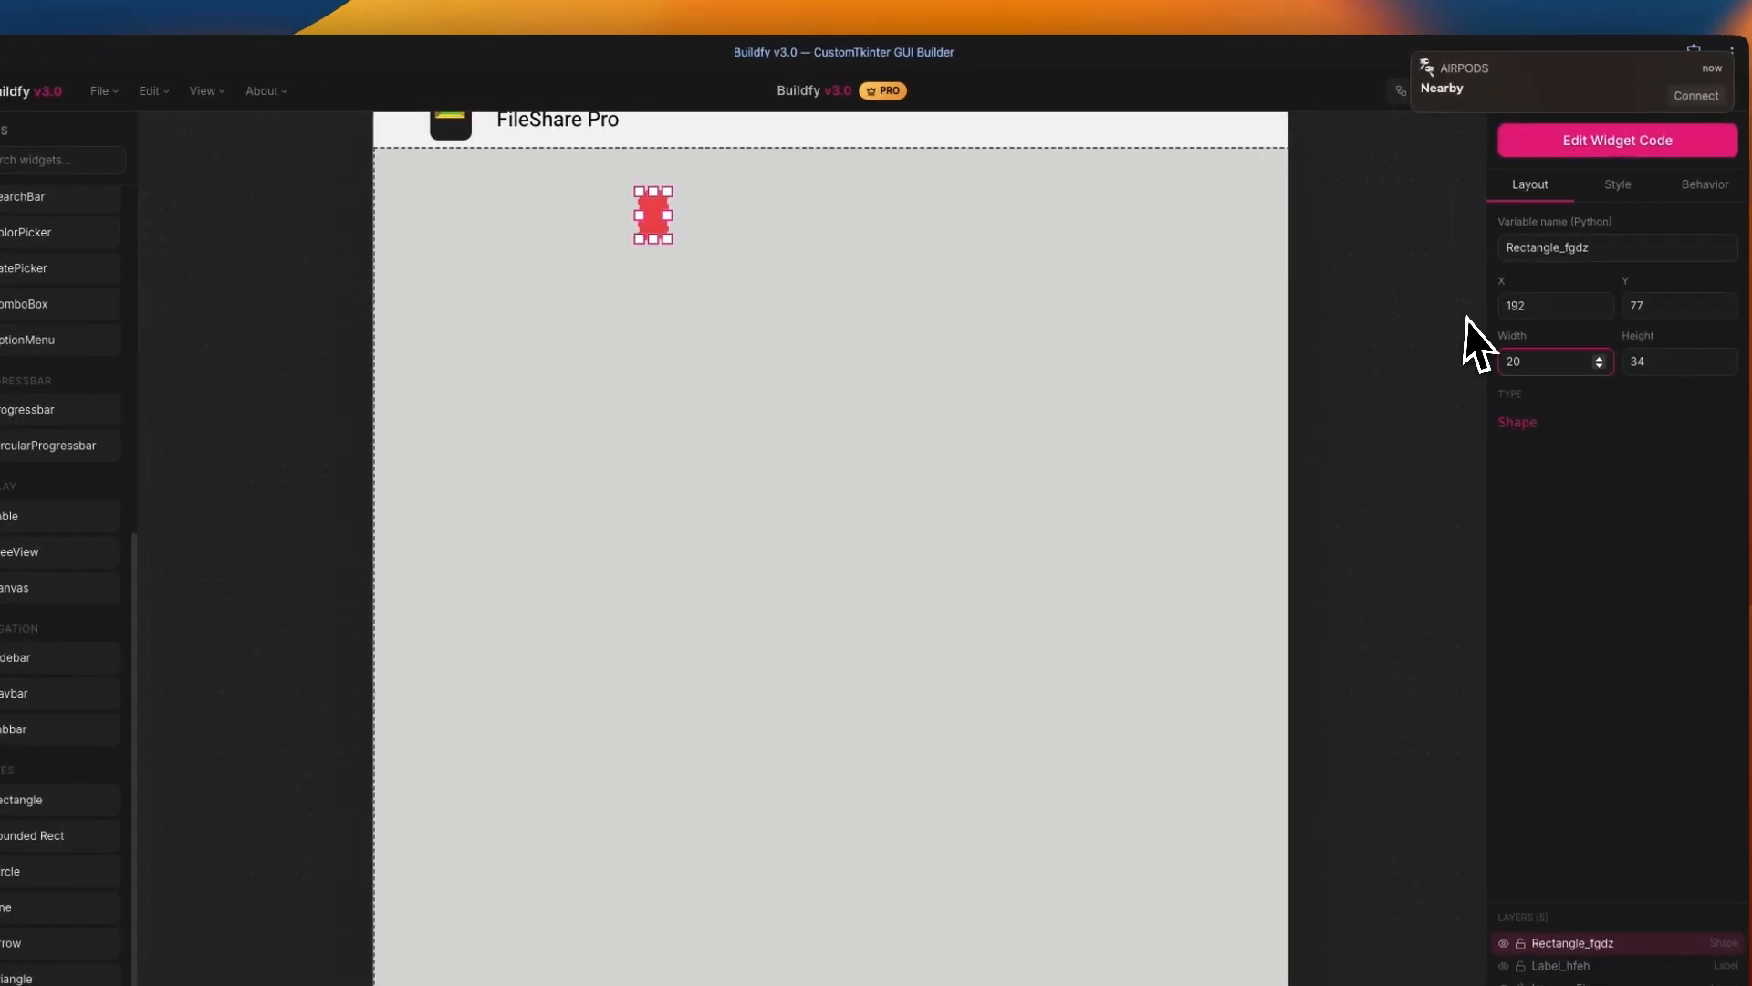
Set the small rectangle's width to 5 and move it into the header beside the label, at about X 205, Y 8
{"action": "double_click", "coordinate": [1506, 328]}
{"action": "type", "text": "05"}
{"action": "scroll", "coordinate": [701, 396], "scroll_direction": "up", "scroll_amount": 3}
{"action": "left_click", "coordinate": [701, 396]}
{"action": "left_click_drag", "start_coordinate": [741, 434], "coordinate": [767, 346]}
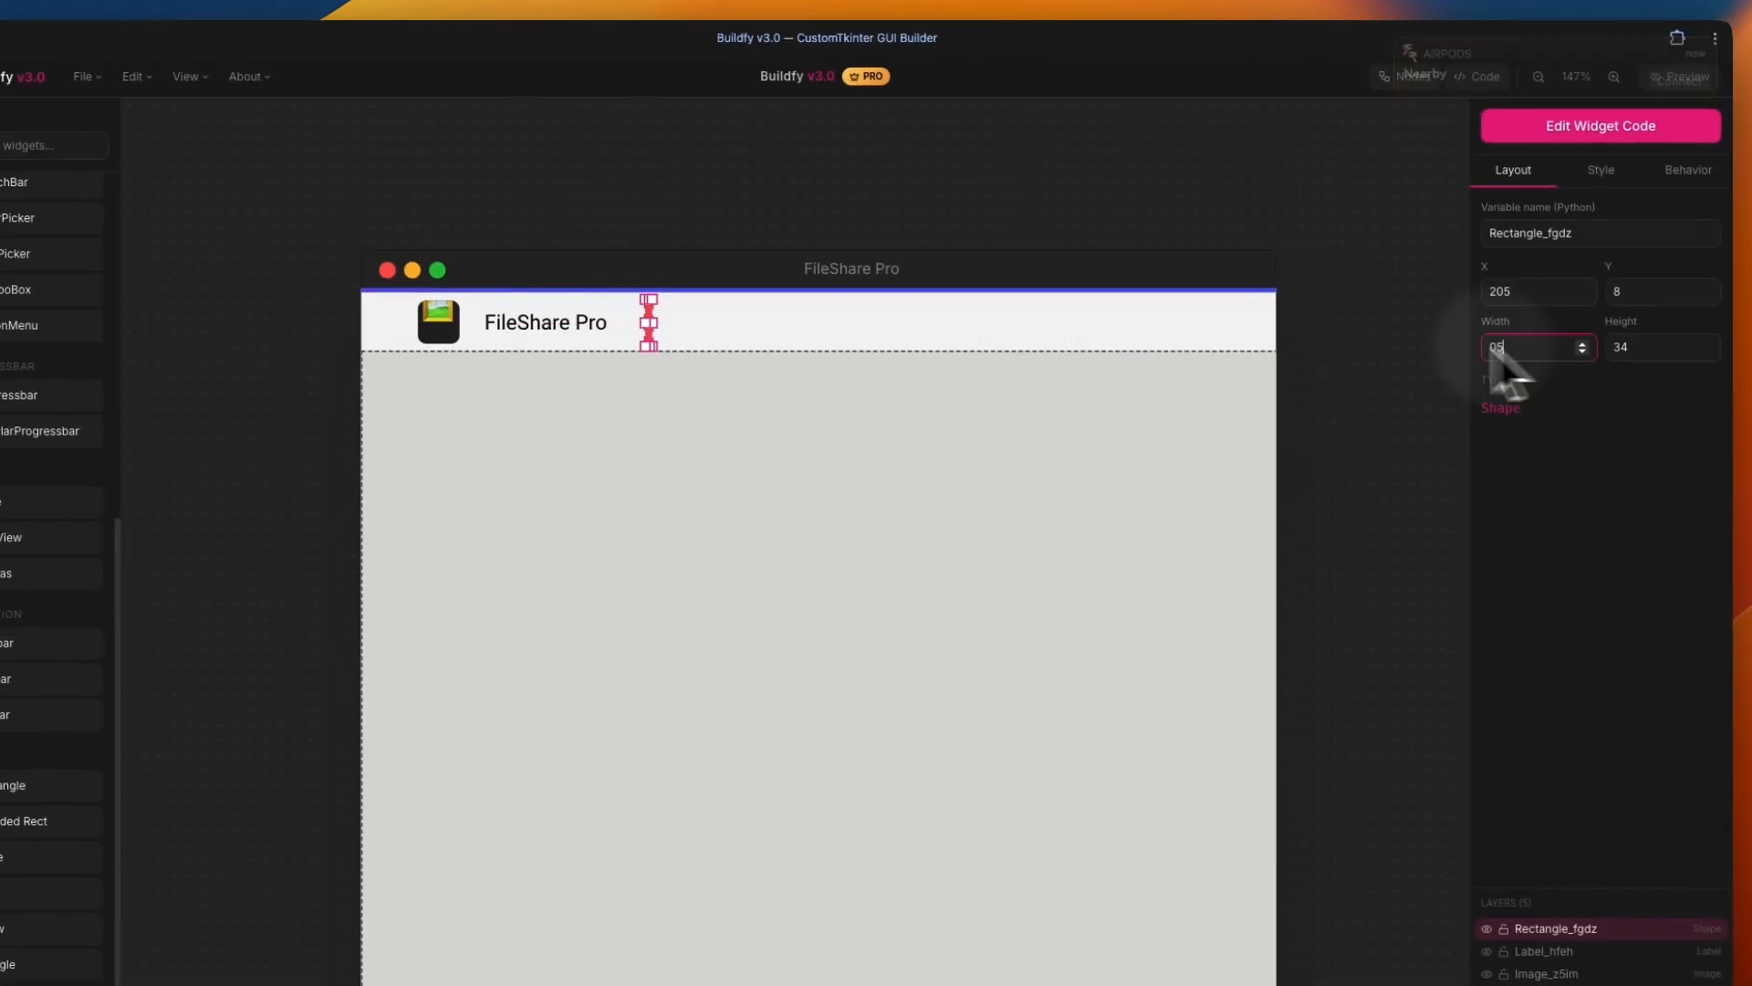
Fill the header divider rectangle with the grey sampled from the canvas
{"action": "left_click", "coordinate": [1620, 169]}
{"action": "left_click", "coordinate": [1527, 264]}
{"action": "left_click", "coordinate": [1529, 428]}
{"action": "left_click", "coordinate": [1031, 490]}
{"action": "left_click", "coordinate": [1302, 427]}
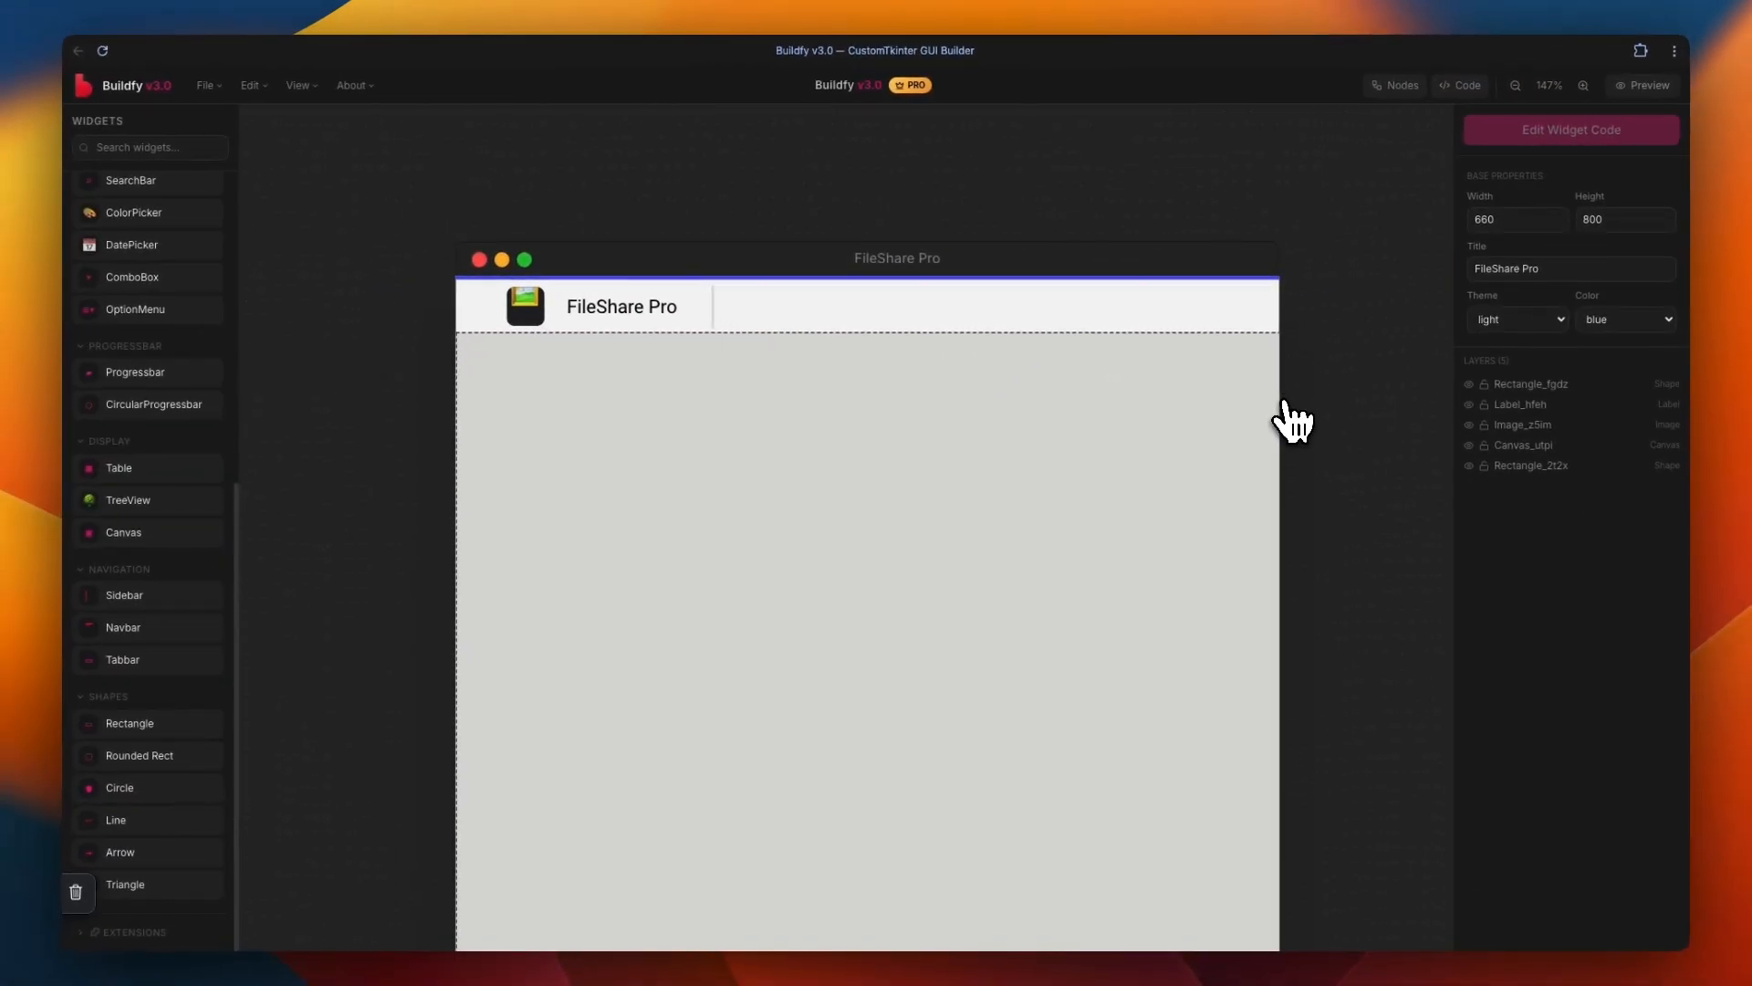
Add a button to the header beside the divider and set its fg_color to pale lavender #dbdcff, based on the blue strip's colour
{"action": "scroll", "coordinate": [197, 283], "scroll_direction": "up", "scroll_amount": 6}
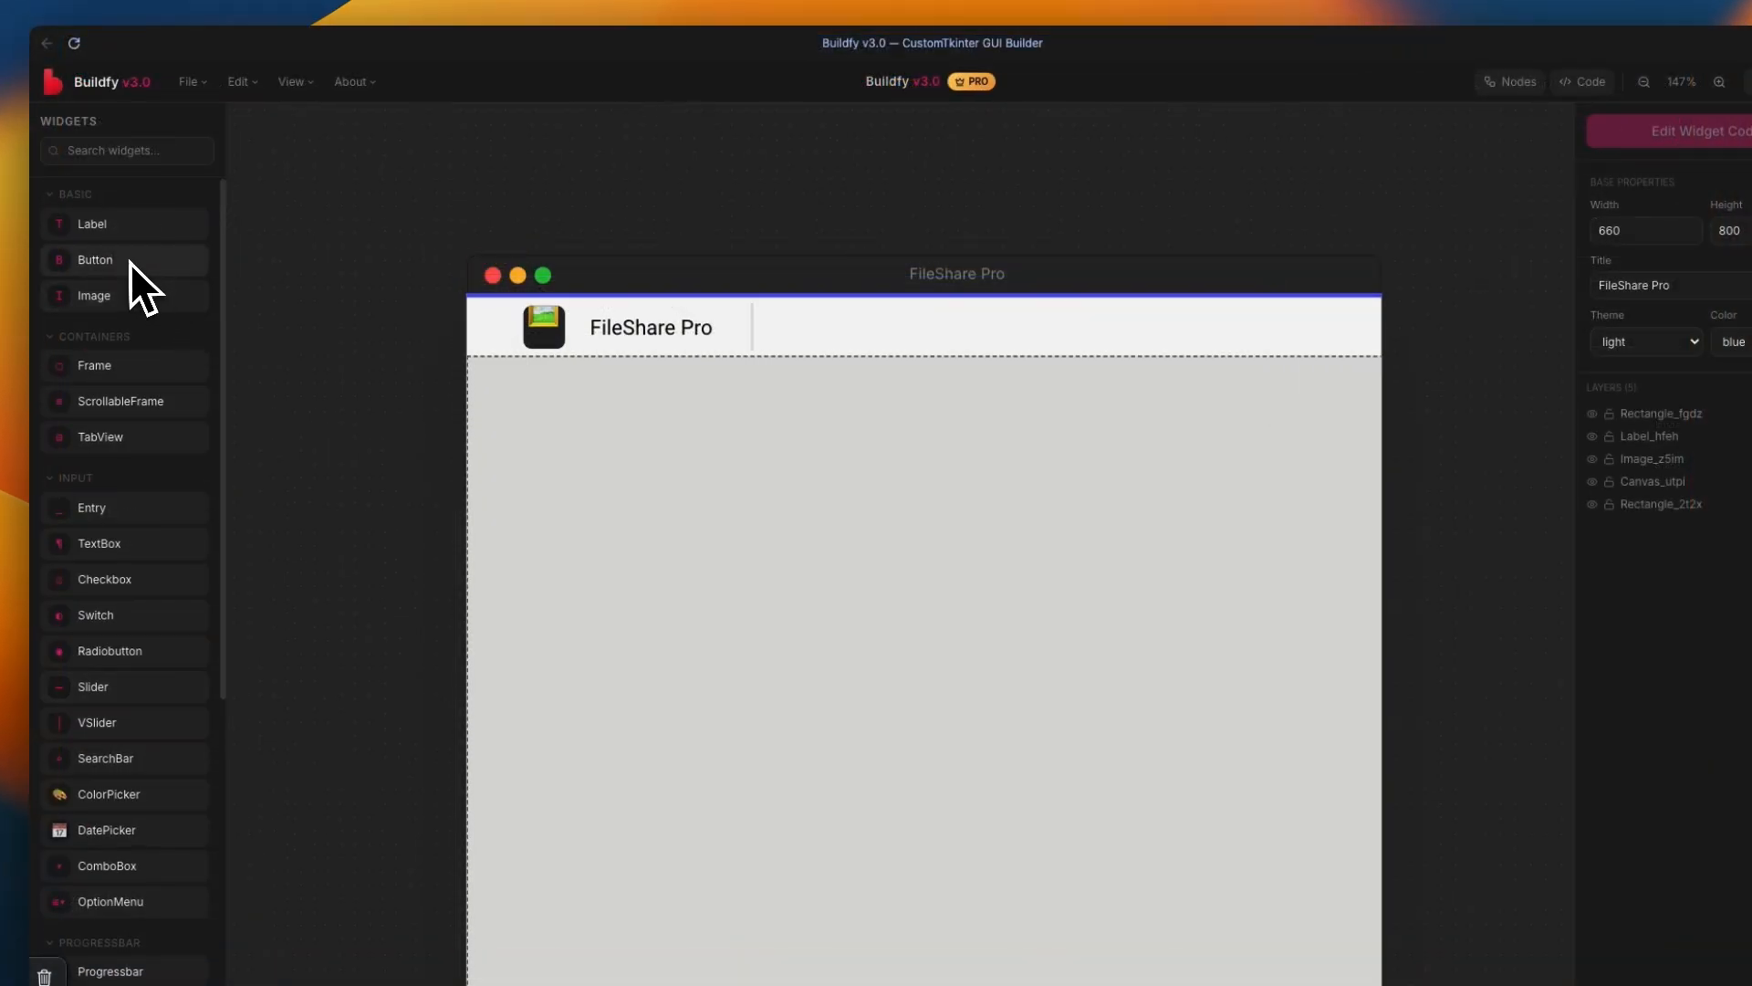
{"action": "left_click_drag", "start_coordinate": [130, 263], "coordinate": [867, 352]}
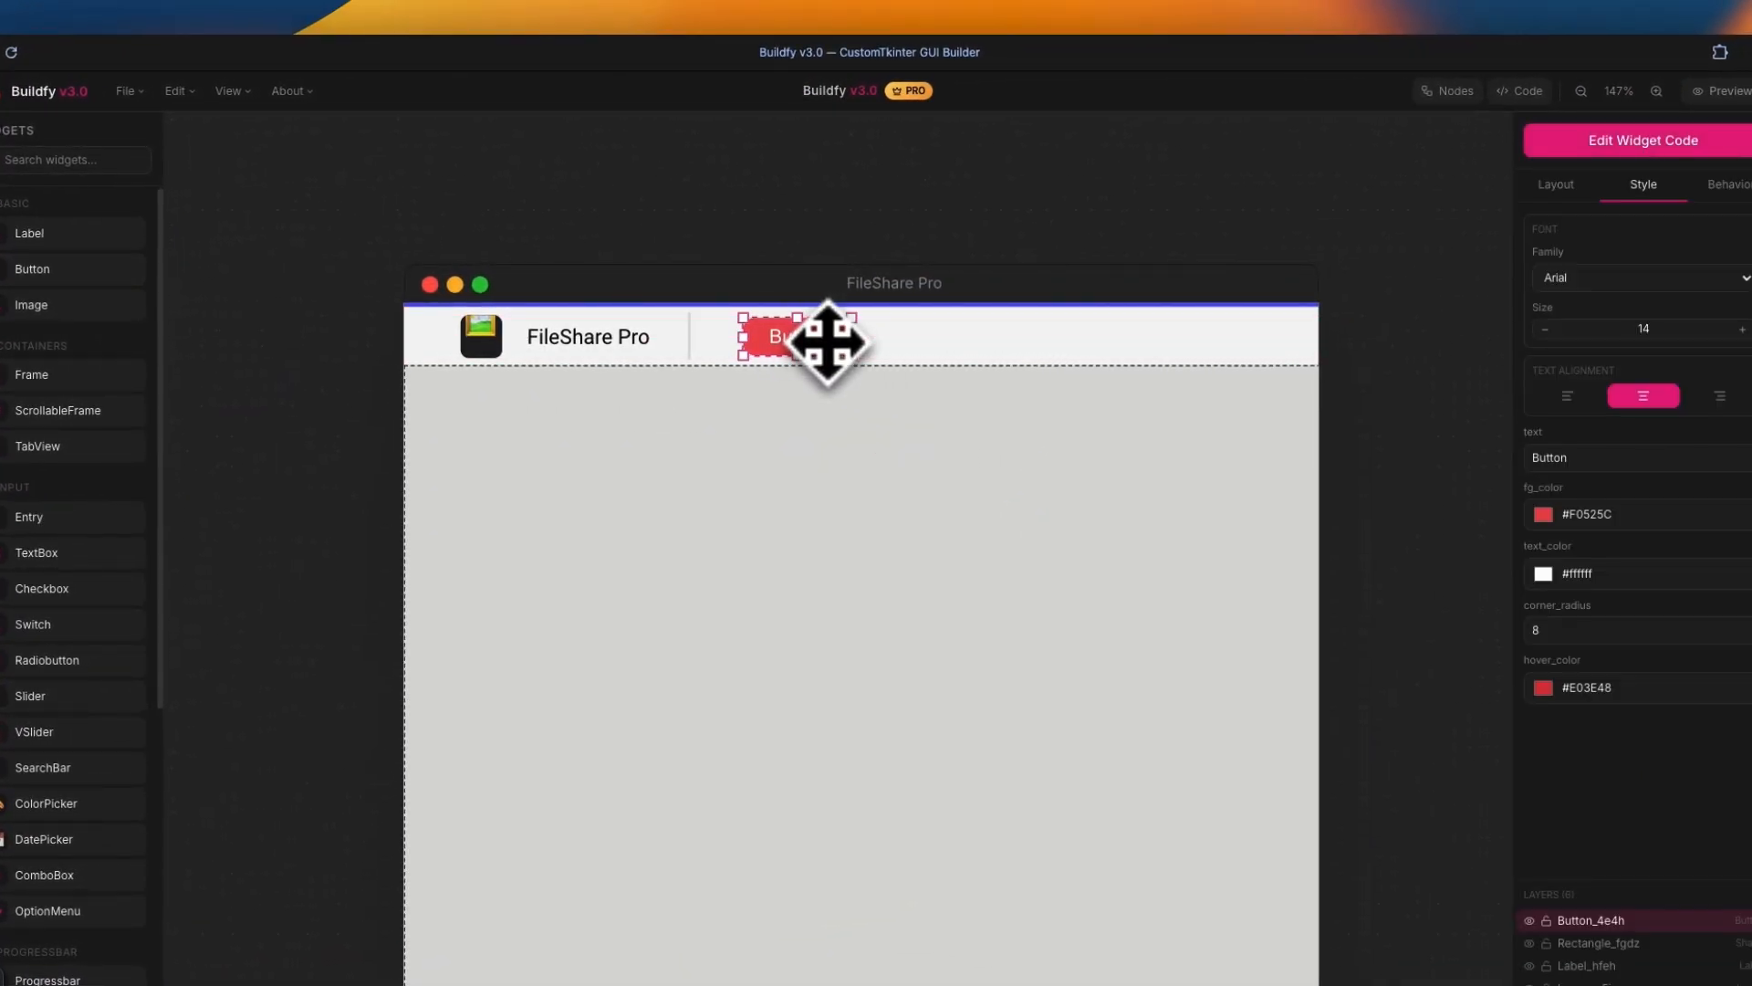
{"action": "left_click", "coordinate": [1545, 514]}
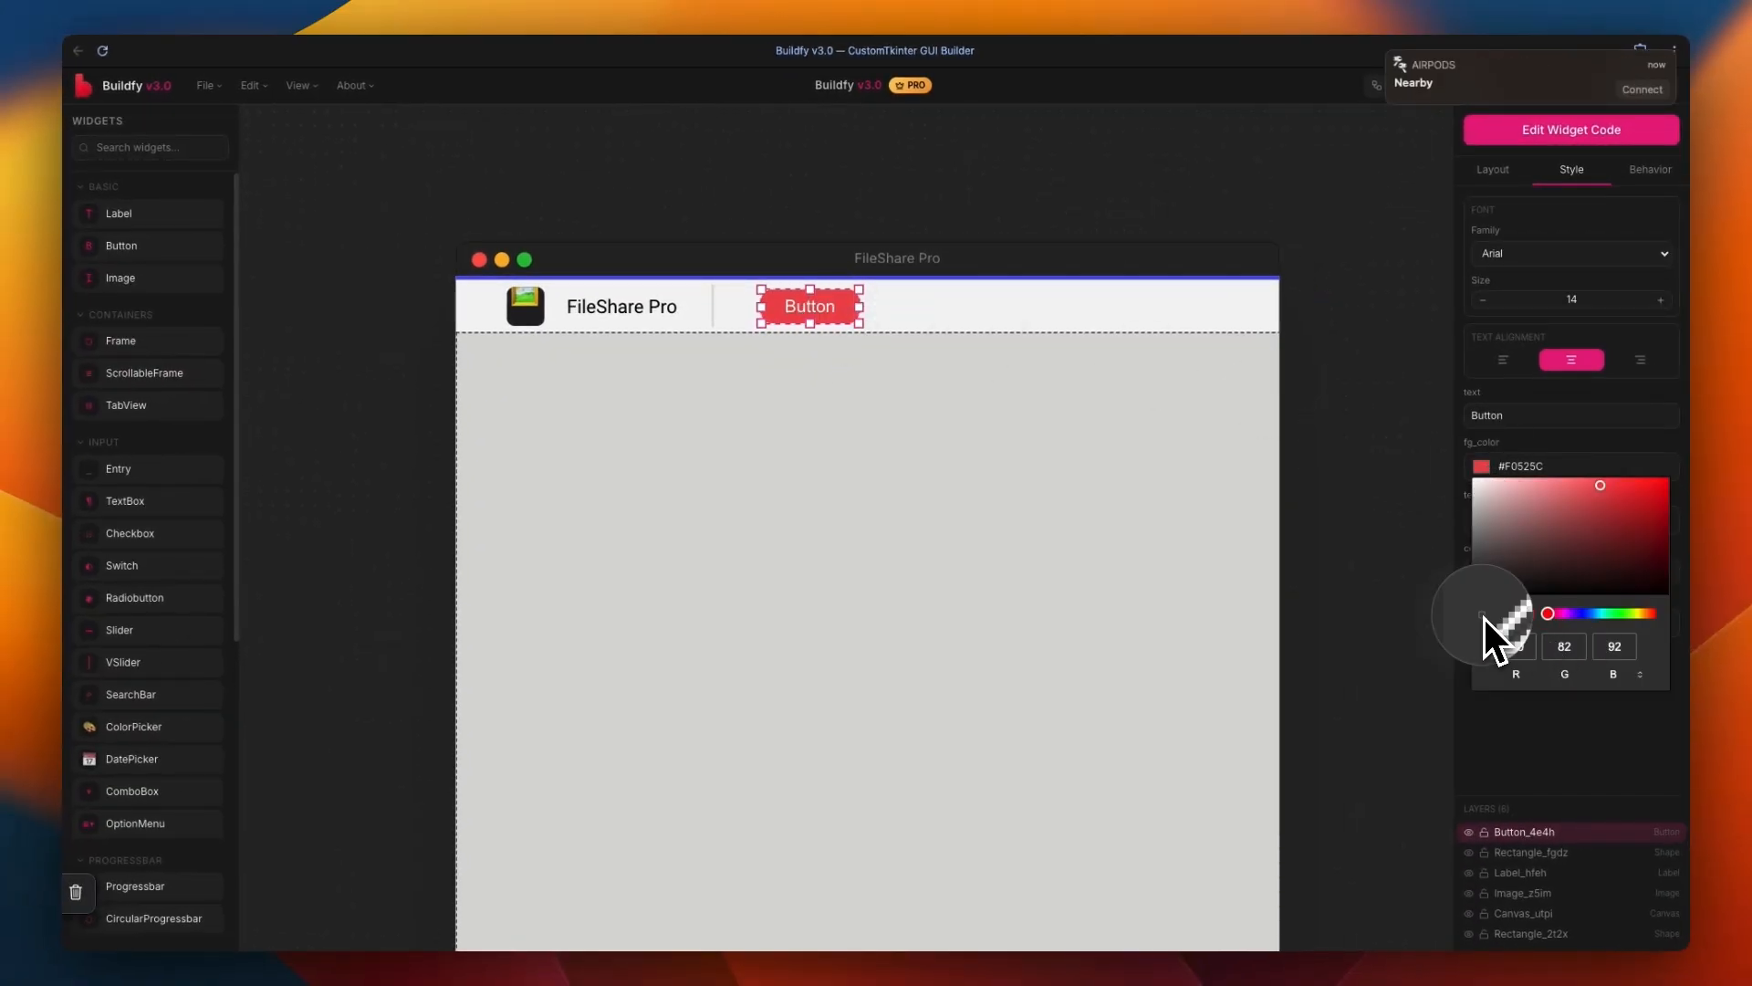
{"action": "left_click", "coordinate": [1066, 283]}
{"action": "left_click_drag", "start_coordinate": [1535, 502], "coordinate": [1507, 458]}
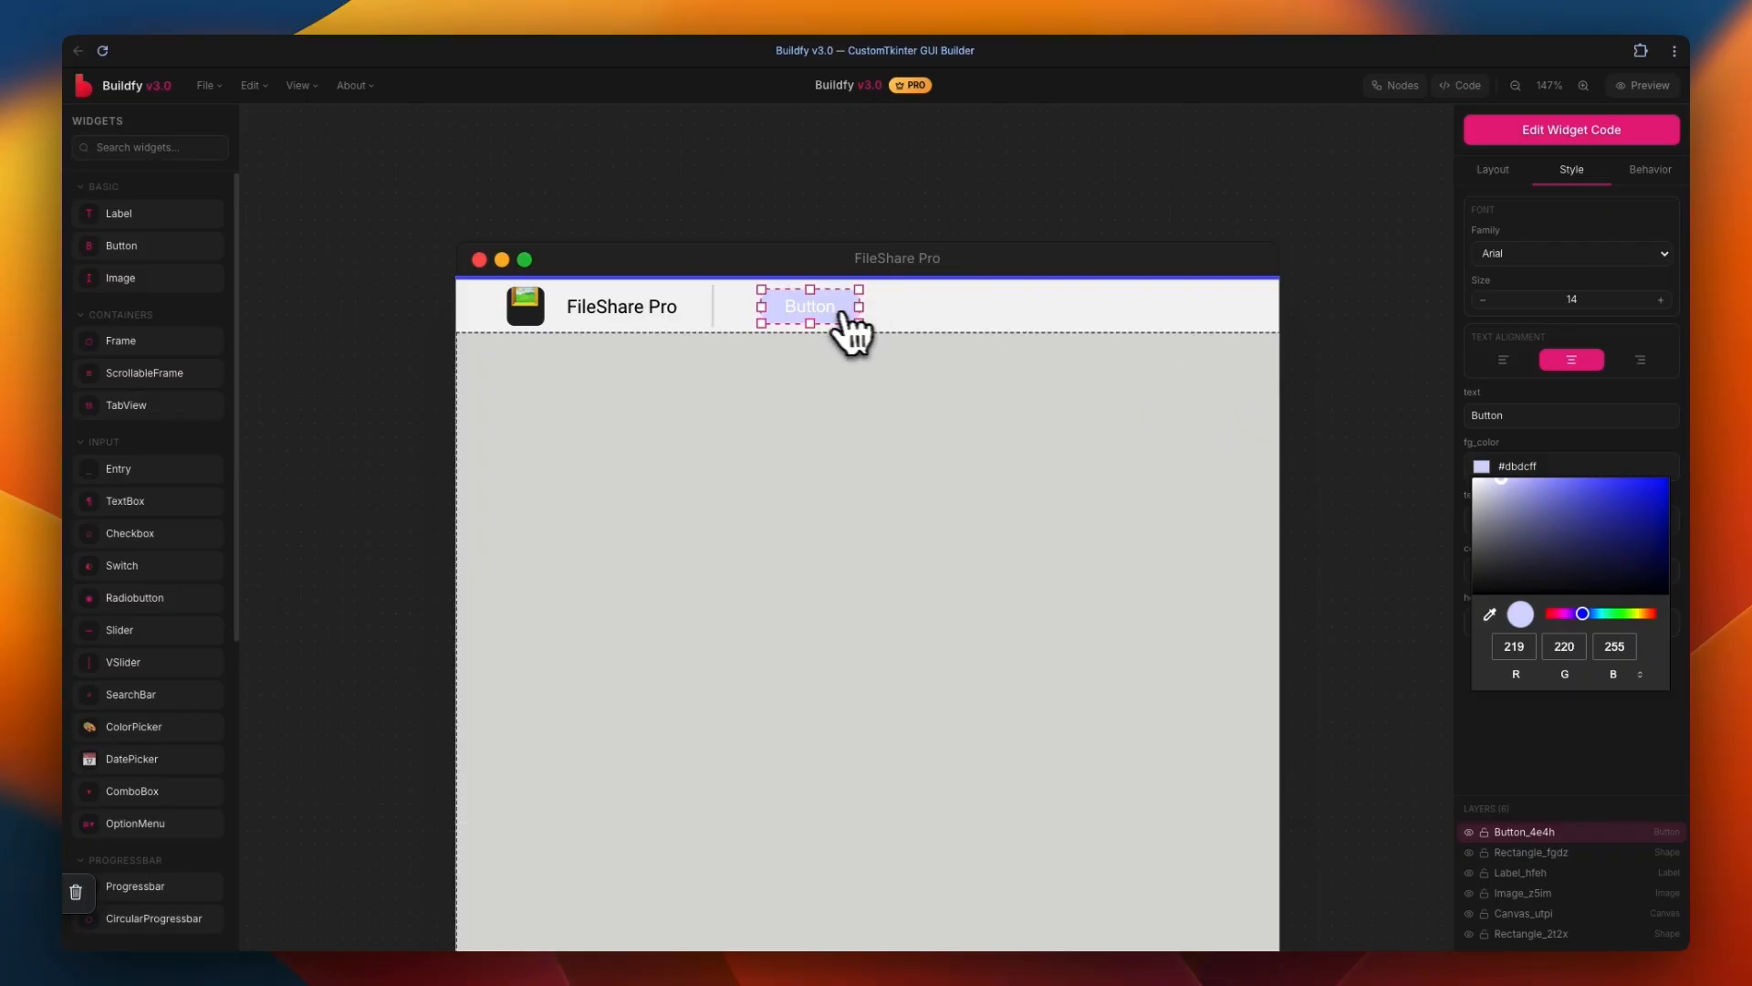
Change the header button's text to "Send"
{"action": "double_click", "coordinate": [841, 311]}
{"action": "type", "text": "S"}
{"action": "key", "text": "BackSpace"}
{"action": "type", "text": "Send"}
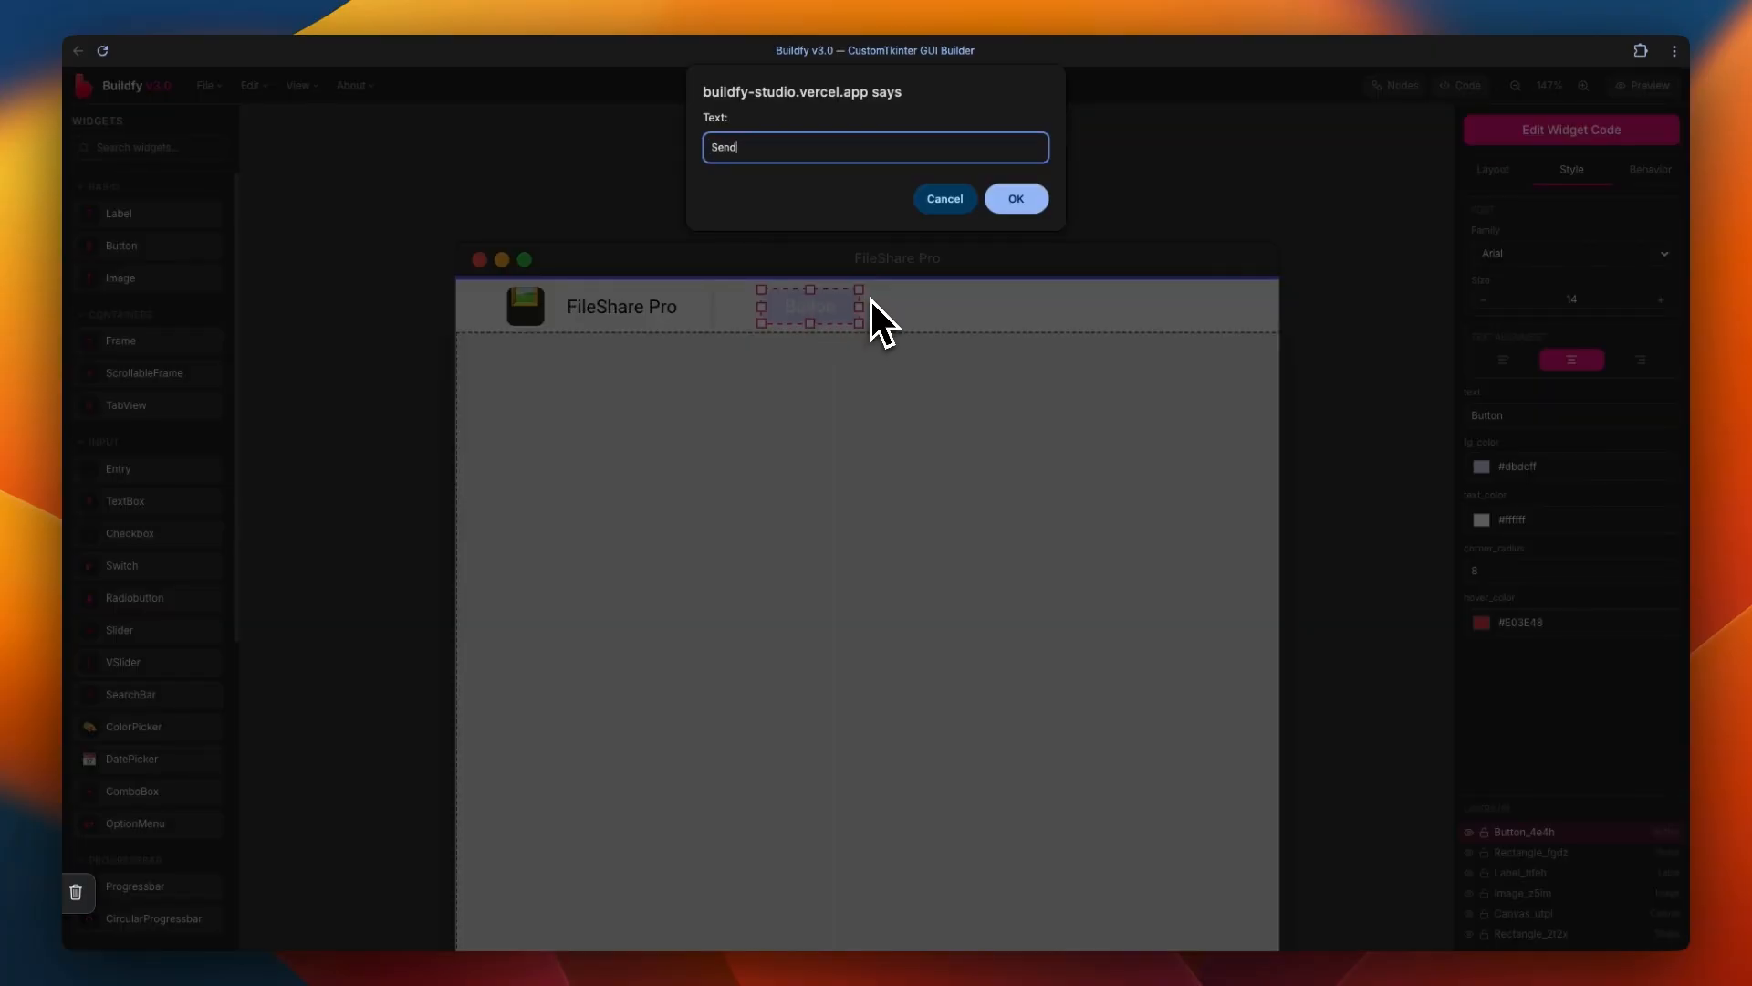
{"action": "key", "text": "Return"}
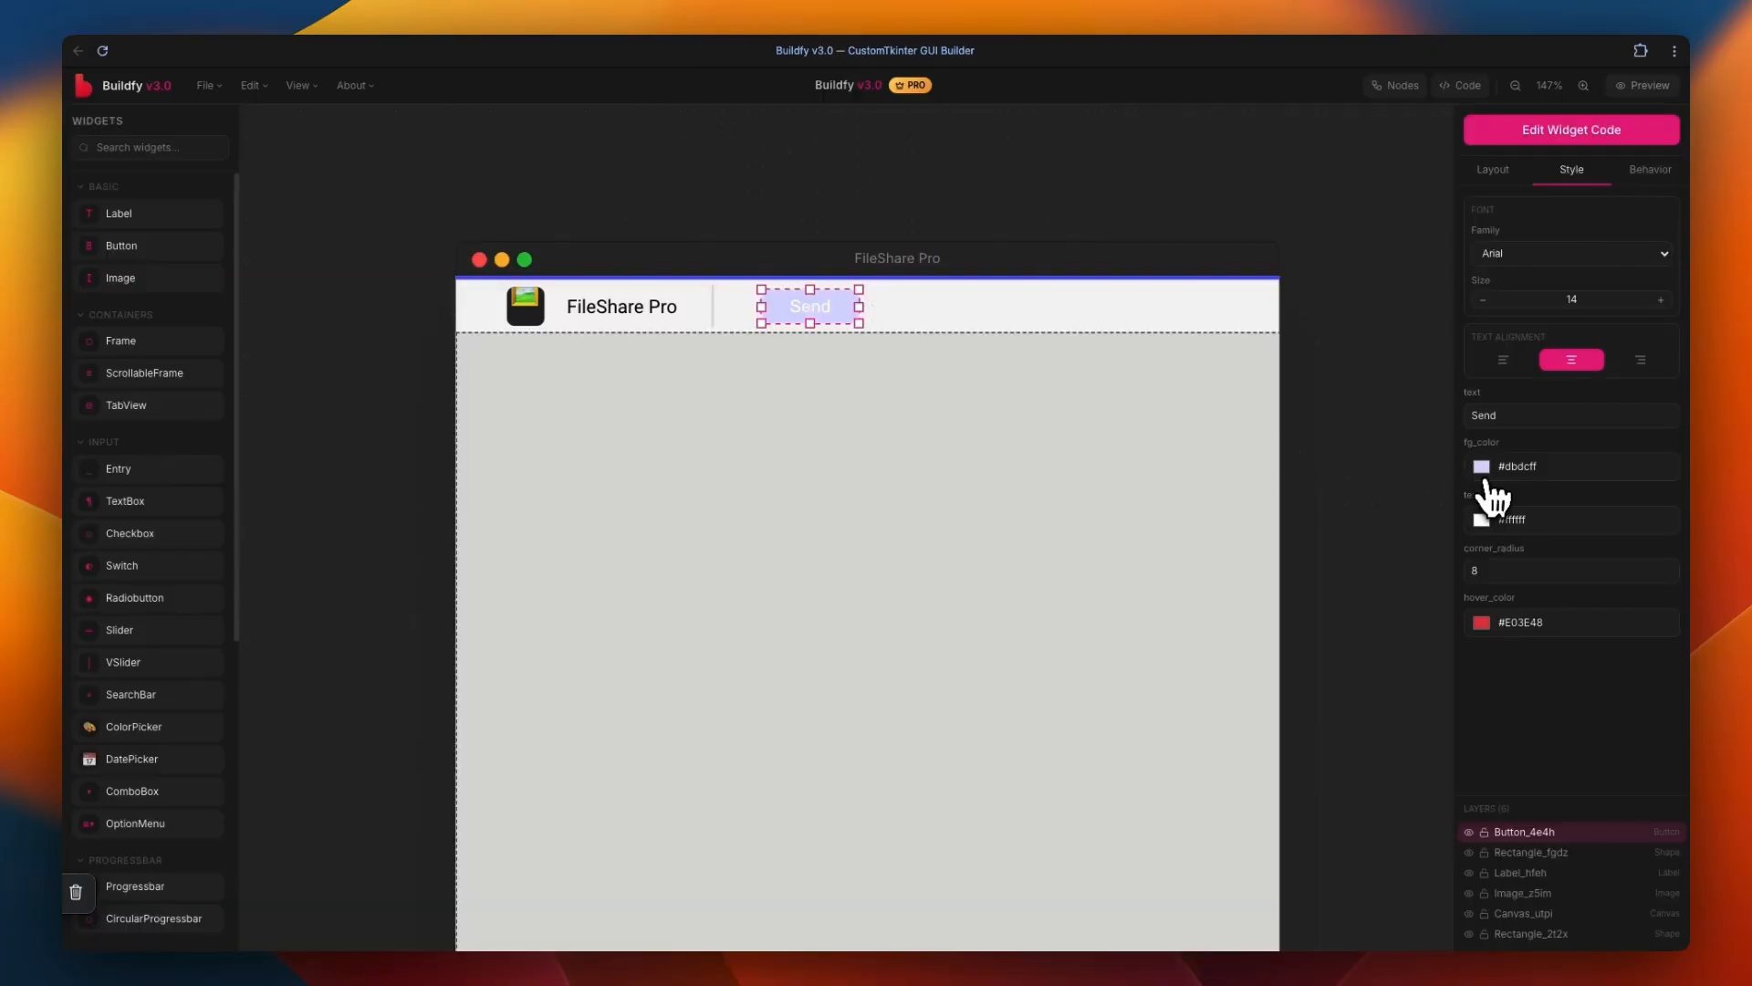
Set the Send button's fg_color to a stronger lavender, #b3b5ff, based on the blue strip's sampled colour
{"action": "left_click", "coordinate": [1481, 466]}
{"action": "left_click", "coordinate": [1494, 616]}
{"action": "left_click", "coordinate": [1077, 279]}
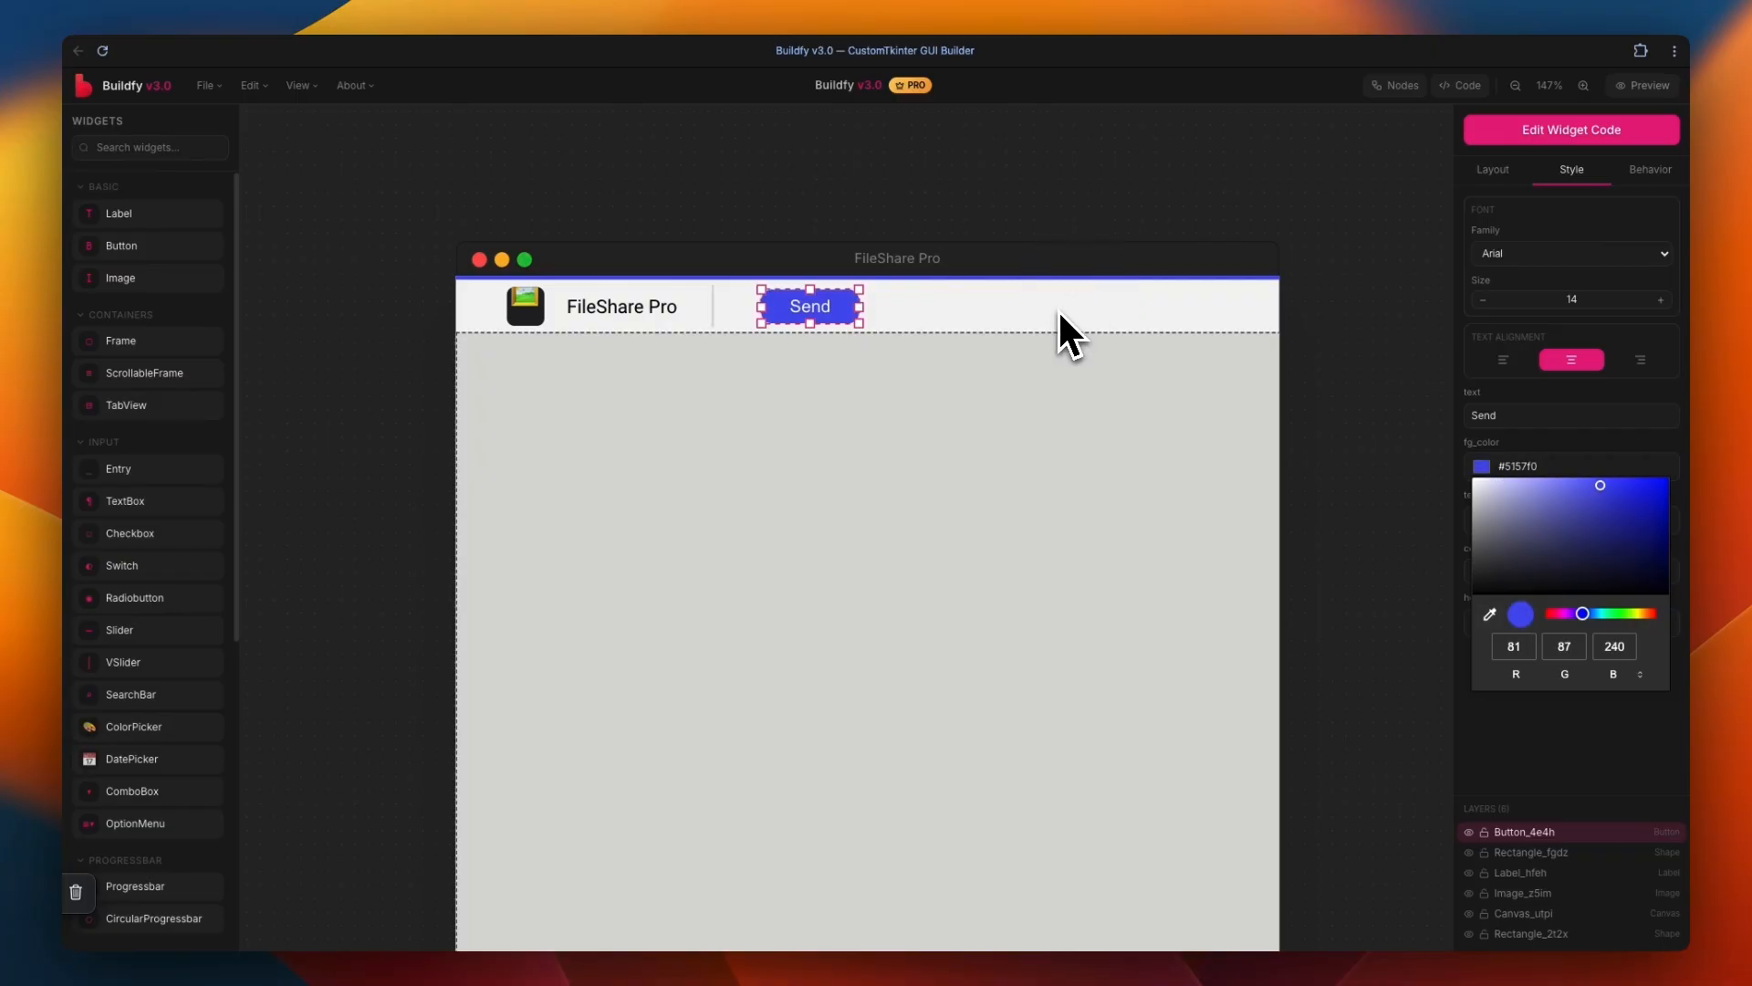
{"action": "left_click_drag", "start_coordinate": [1580, 524], "coordinate": [1552, 490]}
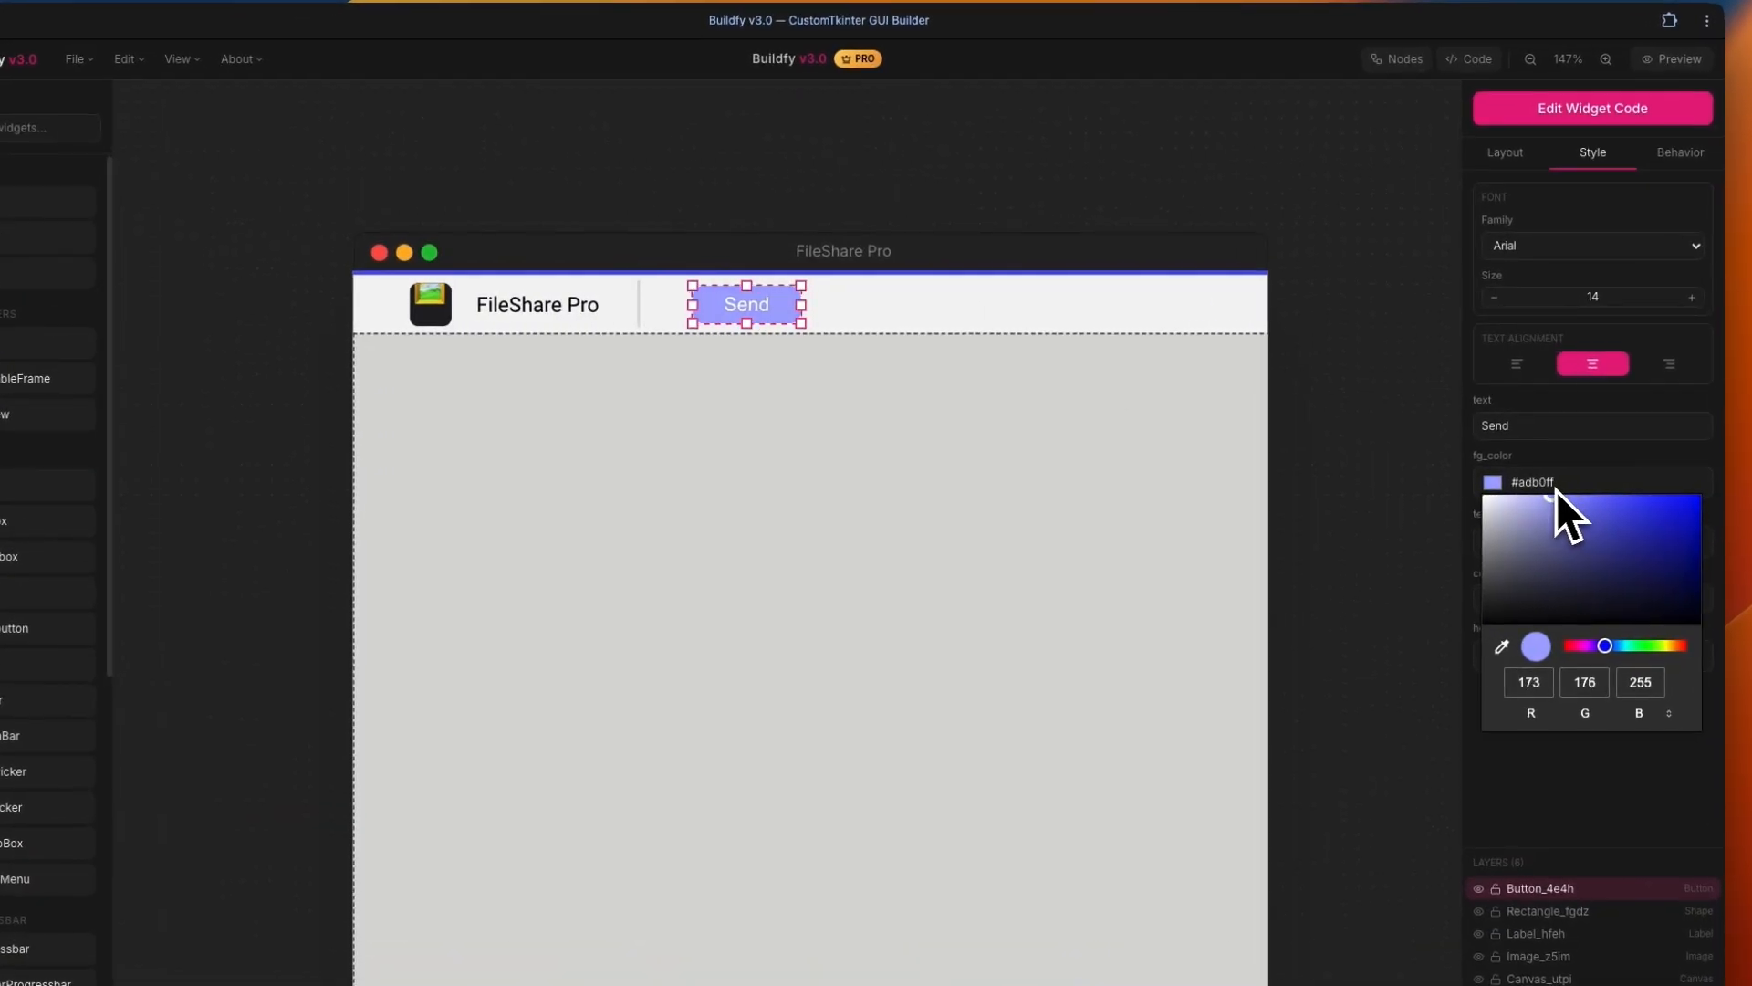
{"action": "left_click", "coordinate": [888, 327]}
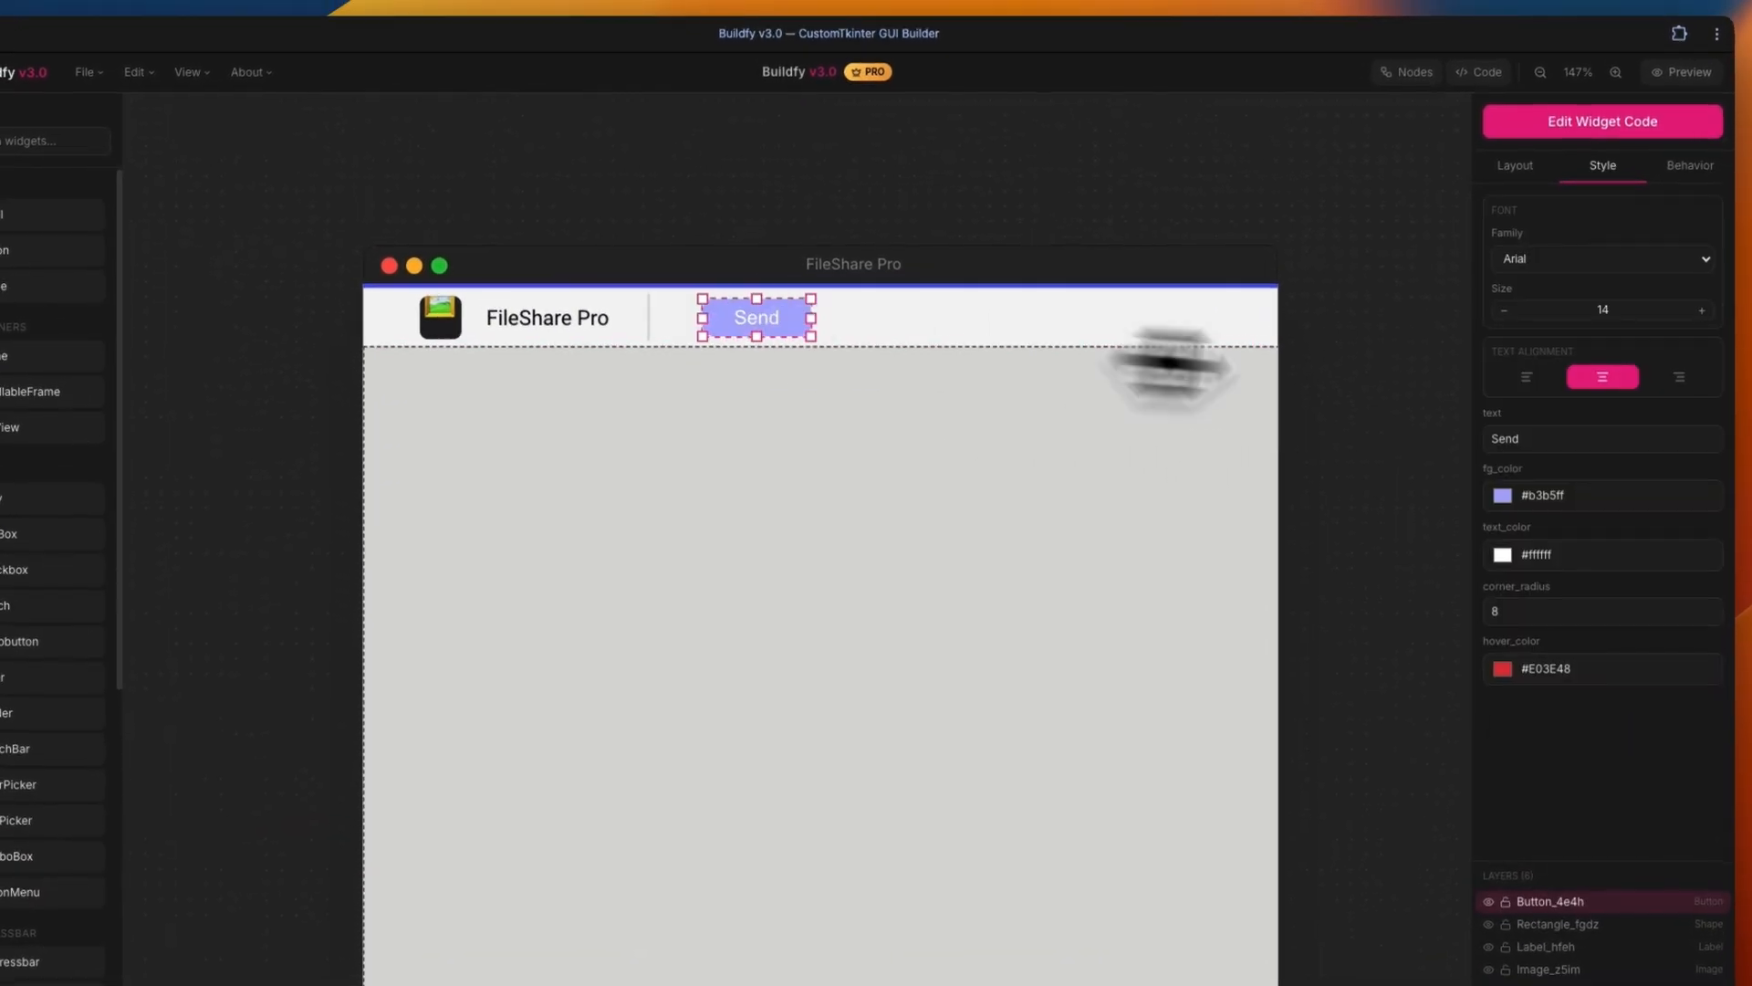
Set the Send button's text_color to #5157f0 sampled from the blue strip and its font size to 9
{"action": "left_click", "coordinate": [1502, 555]}
{"action": "left_click", "coordinate": [1518, 718]}
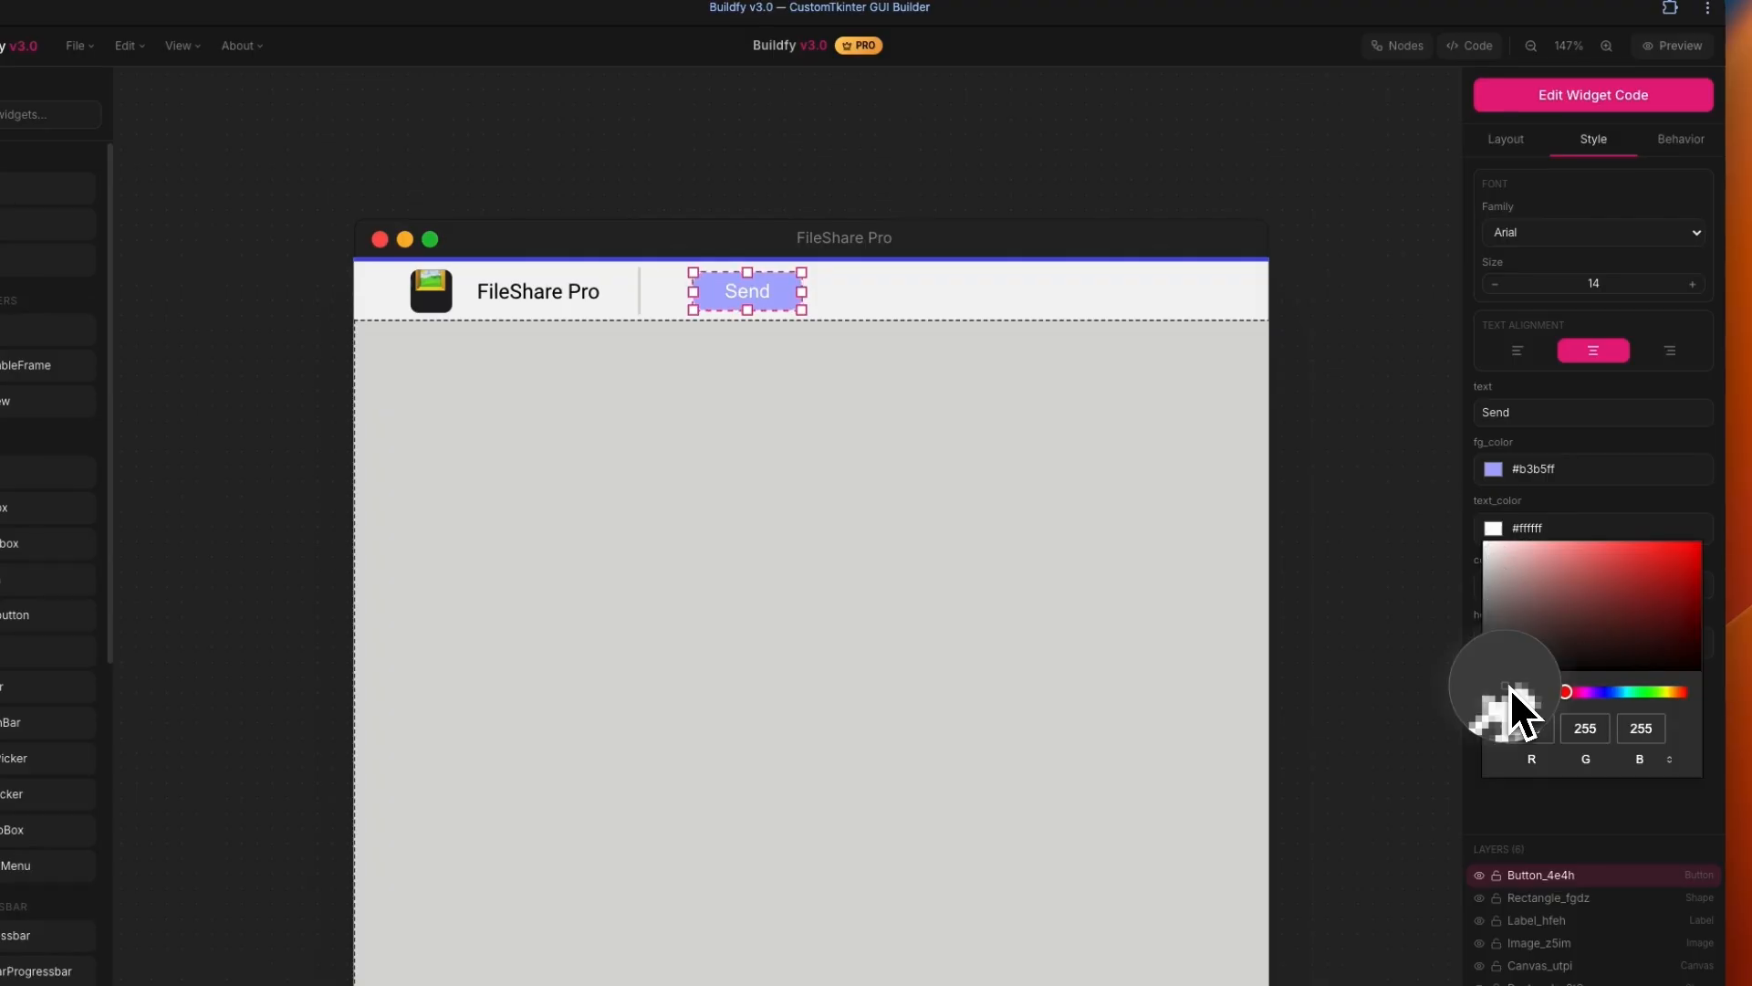
{"action": "left_click", "coordinate": [957, 260]}
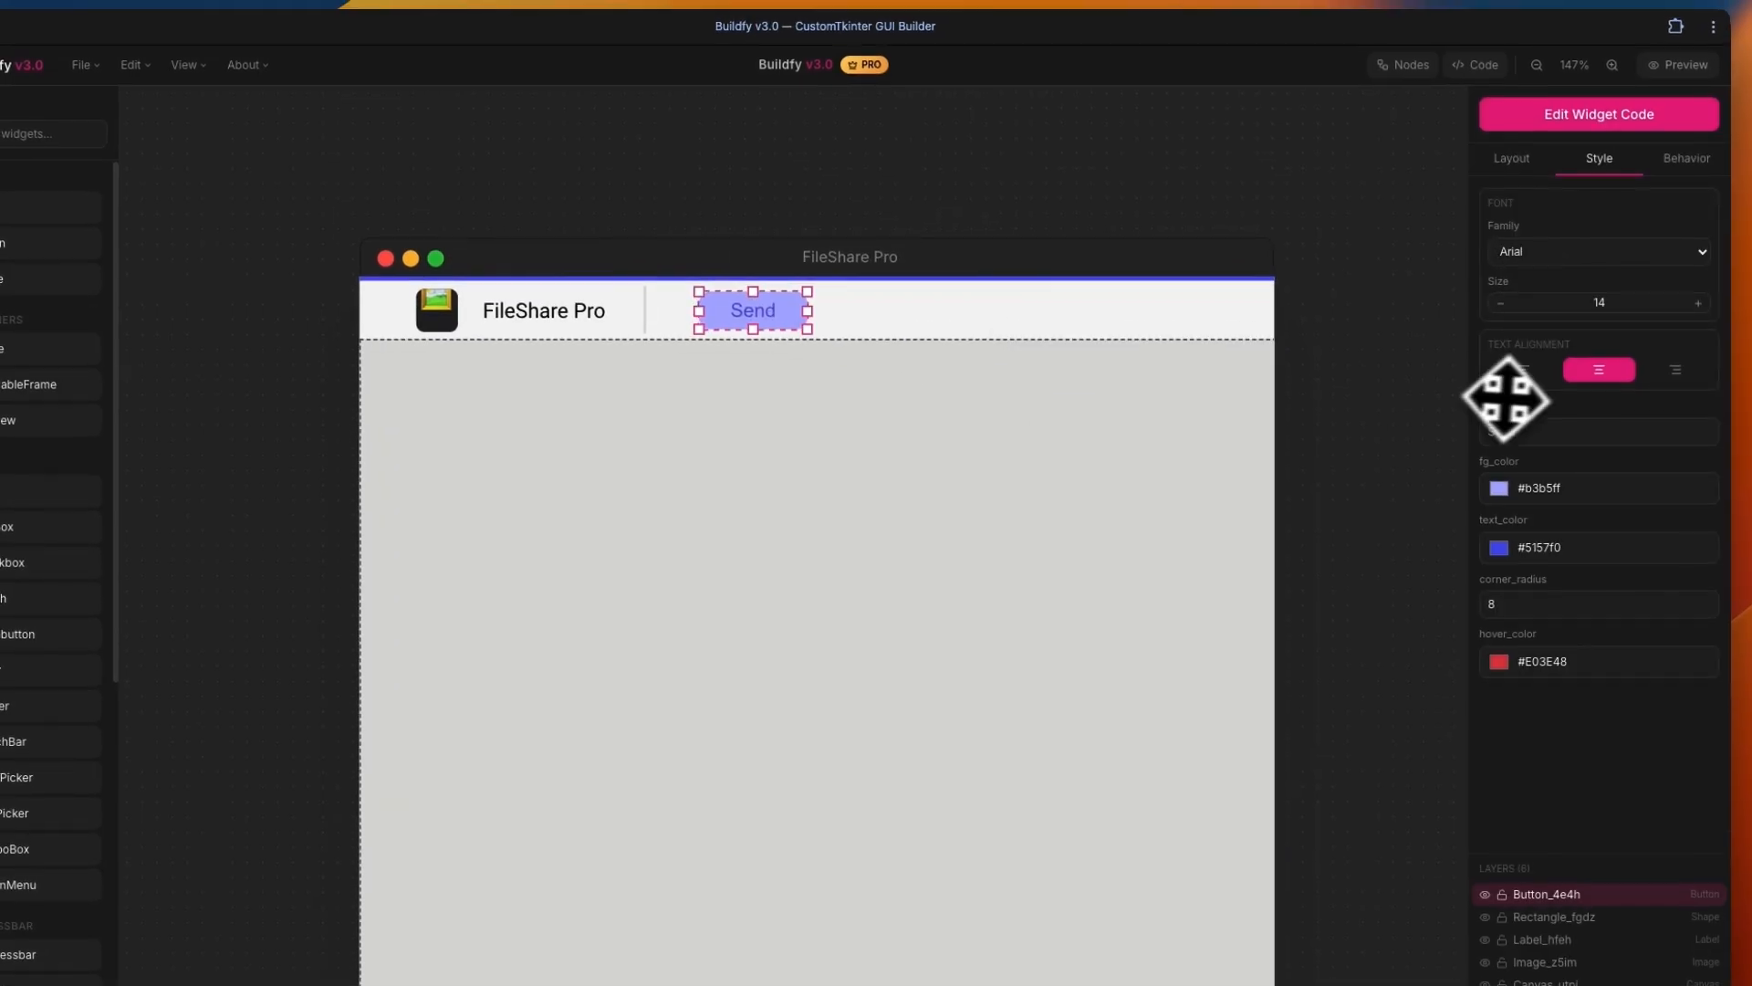
{"action": "left_click", "coordinate": [1497, 288]}
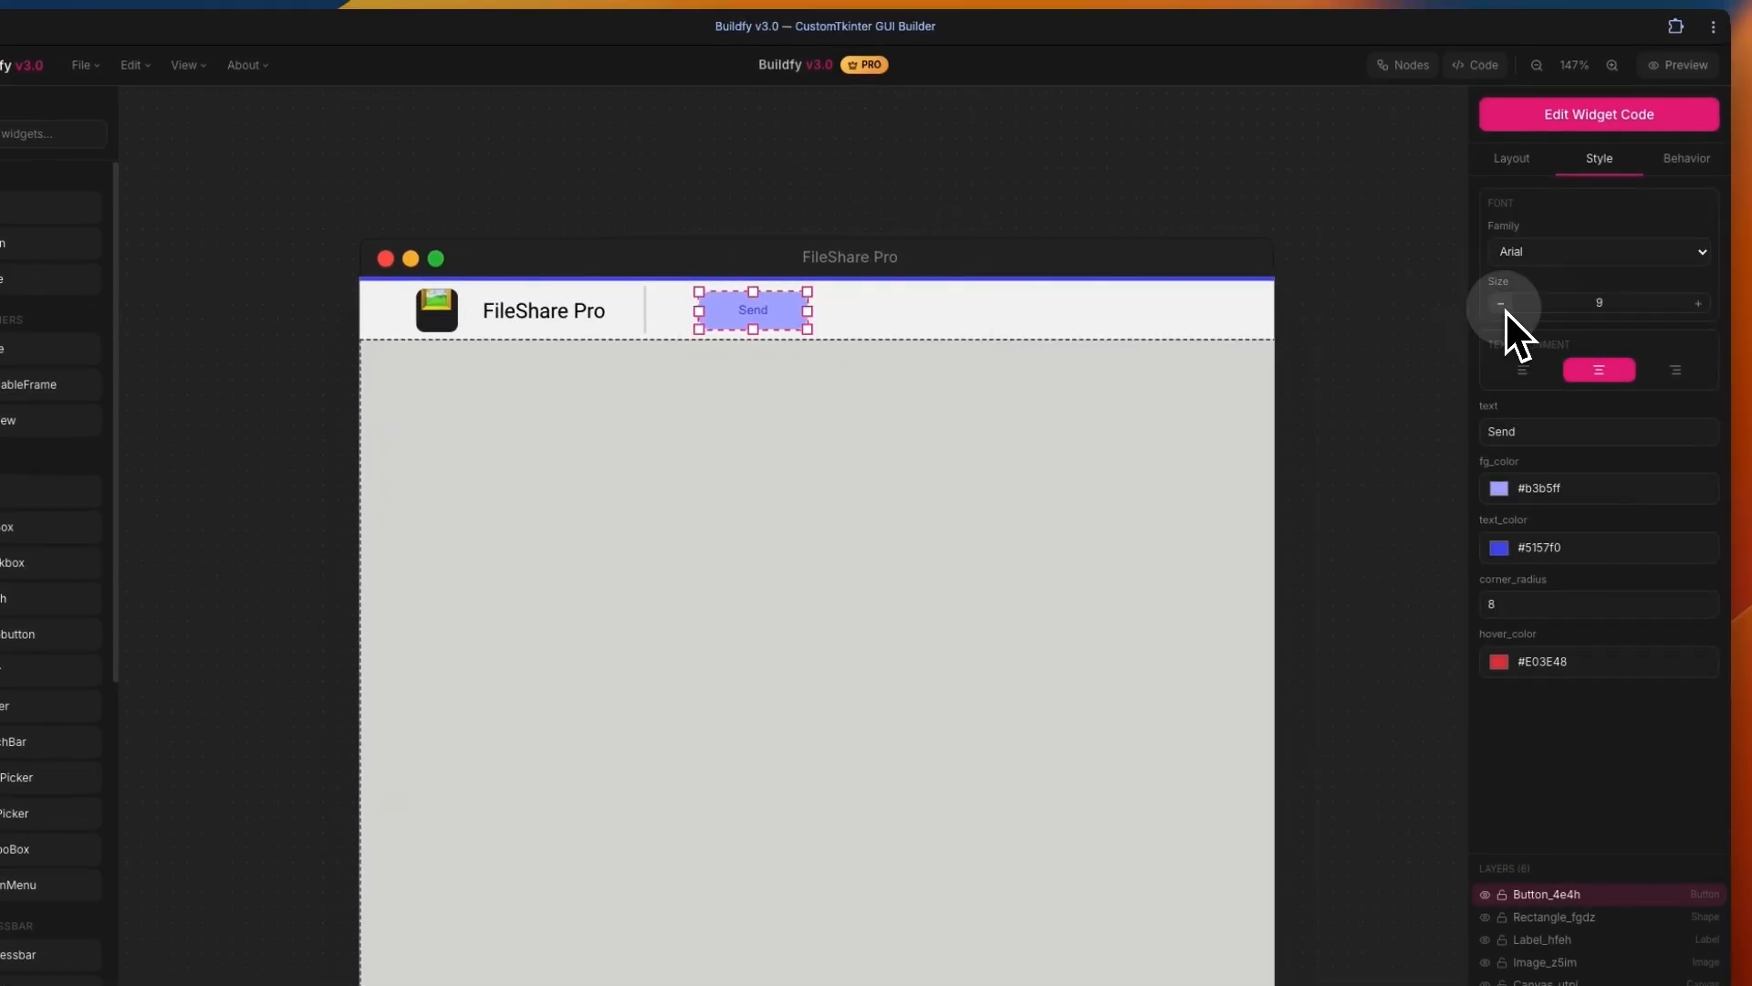
{"action": "left_click", "coordinate": [950, 313]}
Lighten the Send button's fg_color to pale lavender #dbdcff
{"action": "scroll", "coordinate": [945, 294], "scroll_direction": "down", "scroll_amount": 3}
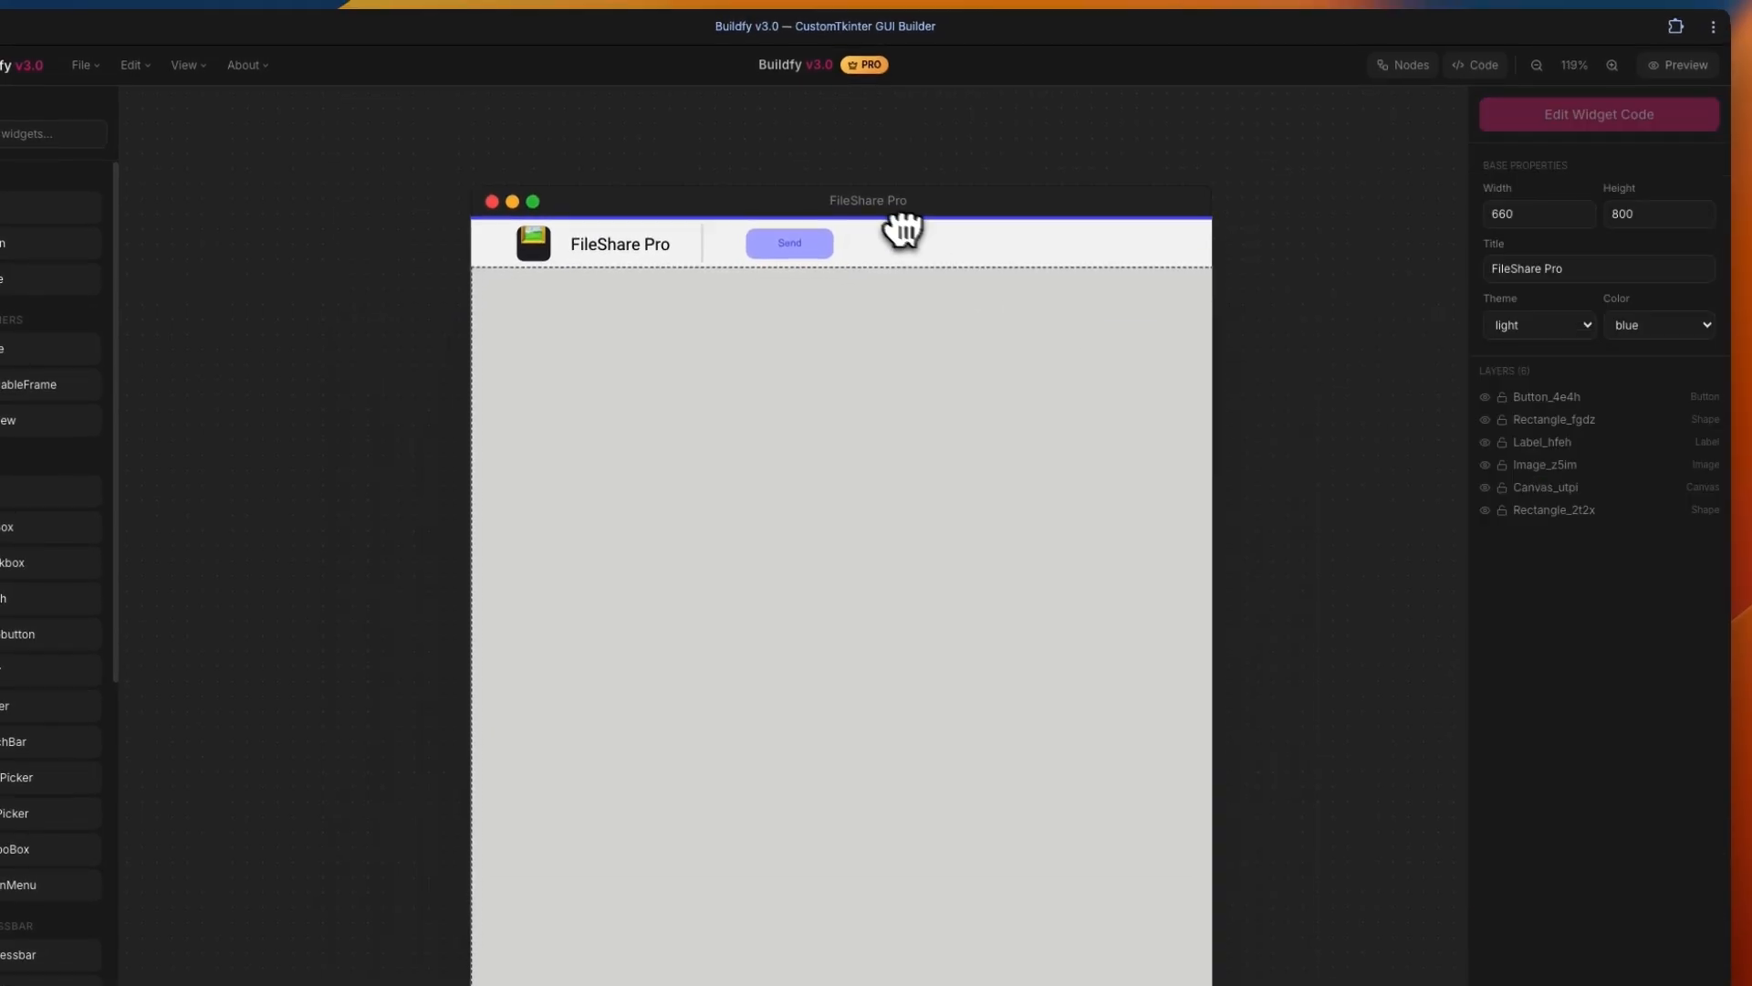
{"action": "left_click", "coordinate": [796, 248]}
{"action": "left_click", "coordinate": [1500, 494]}
{"action": "left_click_drag", "start_coordinate": [1569, 508], "coordinate": [1520, 490]}
{"action": "left_click", "coordinate": [1268, 455]}
{"action": "left_click_drag", "start_coordinate": [1218, 456], "coordinate": [1195, 365]}
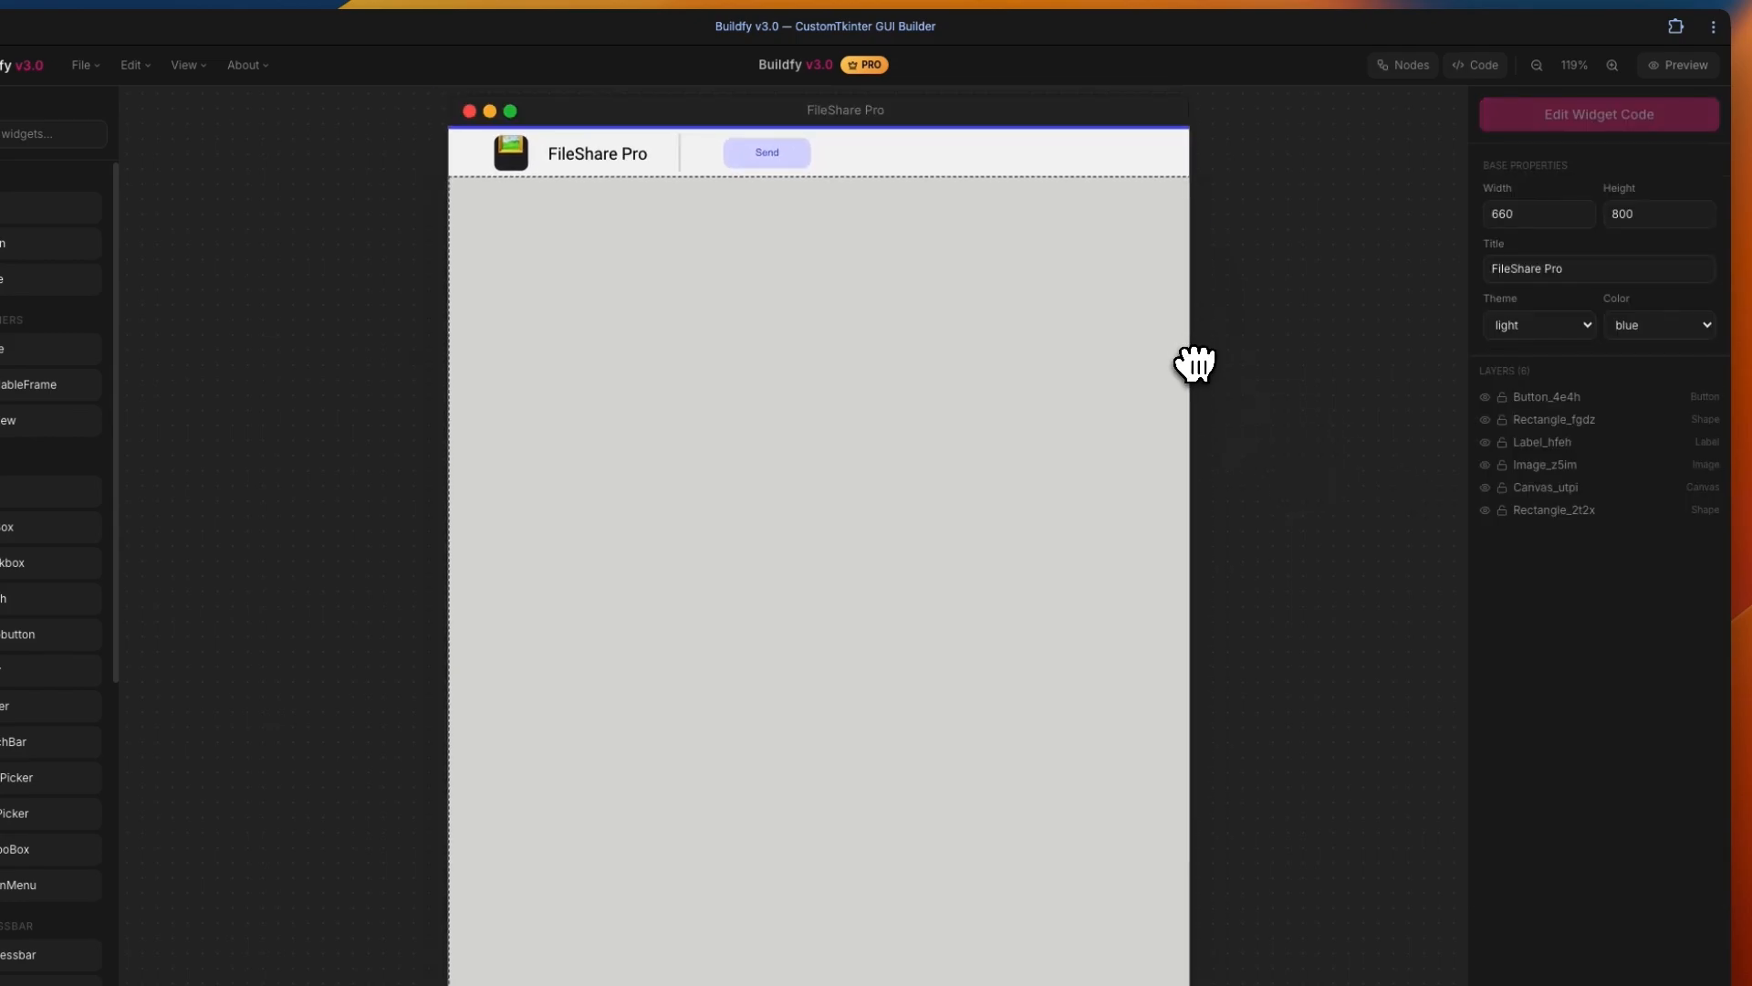
Duplicate the Send button and place the copy beside it in the header
{"action": "scroll", "coordinate": [1177, 363], "scroll_direction": "down", "scroll_amount": 3}
{"action": "scroll", "coordinate": [802, 306], "scroll_direction": "up", "scroll_amount": 1}
{"action": "left_click", "coordinate": [788, 240]}
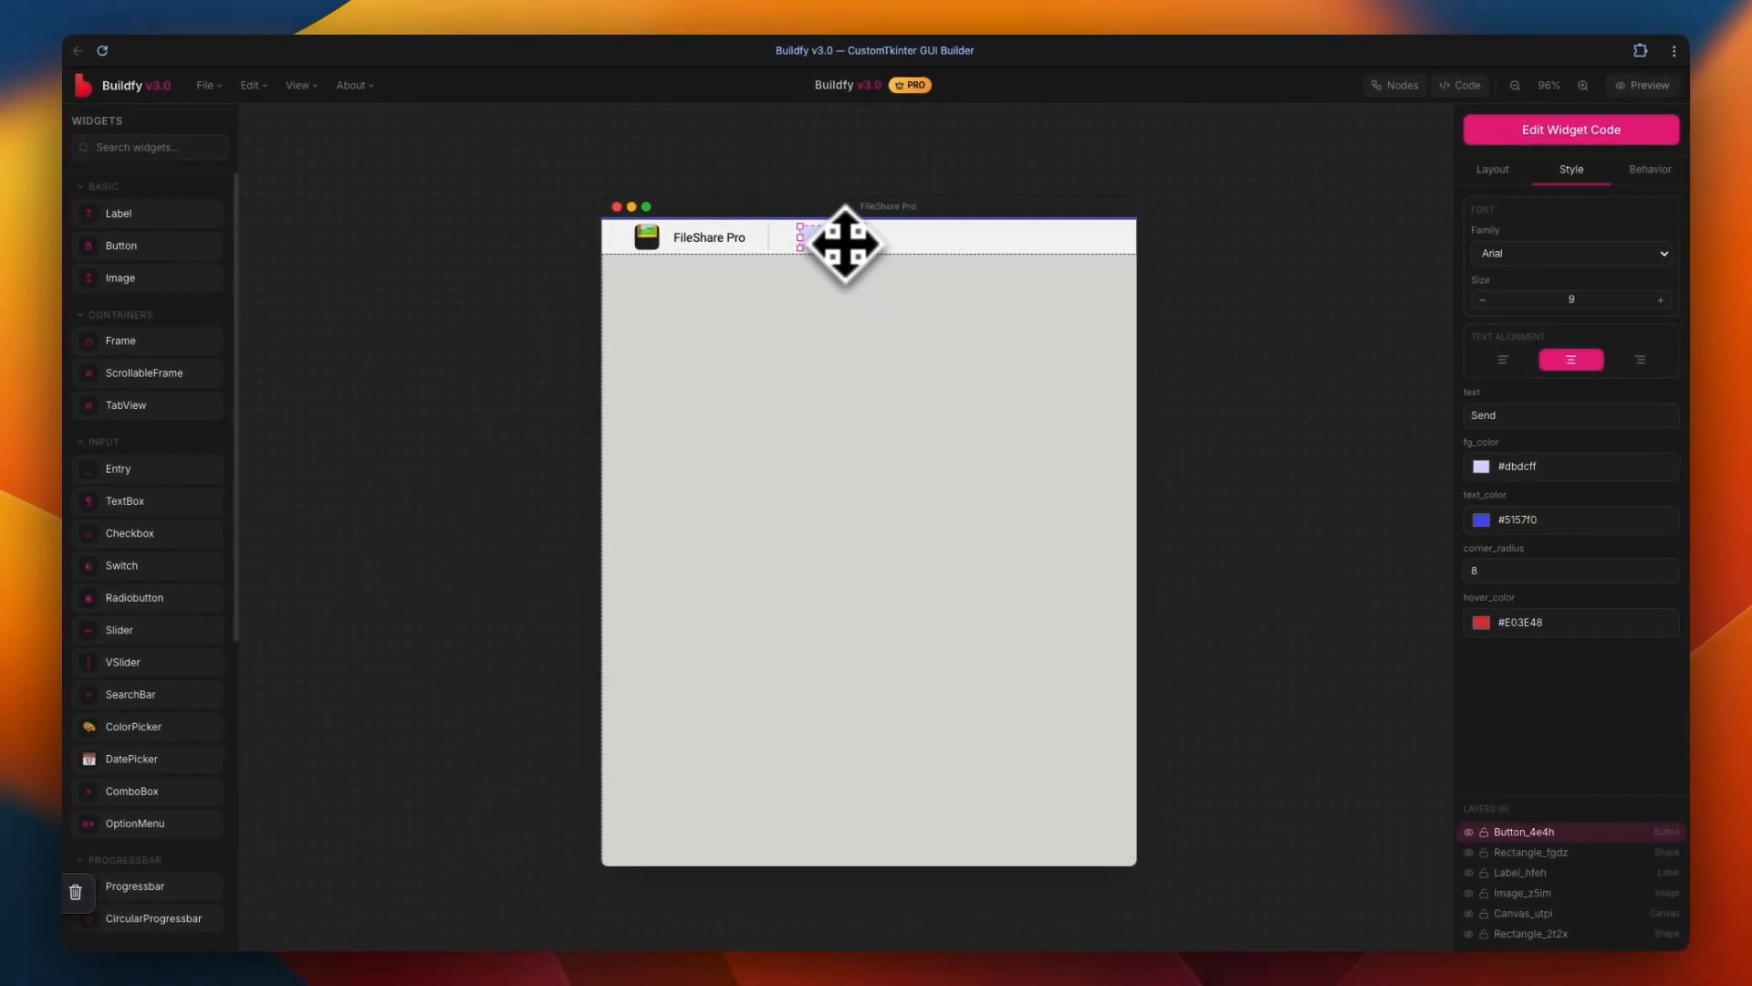
{"action": "key", "text": "ctrl+d"}
{"action": "left_click_drag", "start_coordinate": [850, 253], "coordinate": [932, 262]}
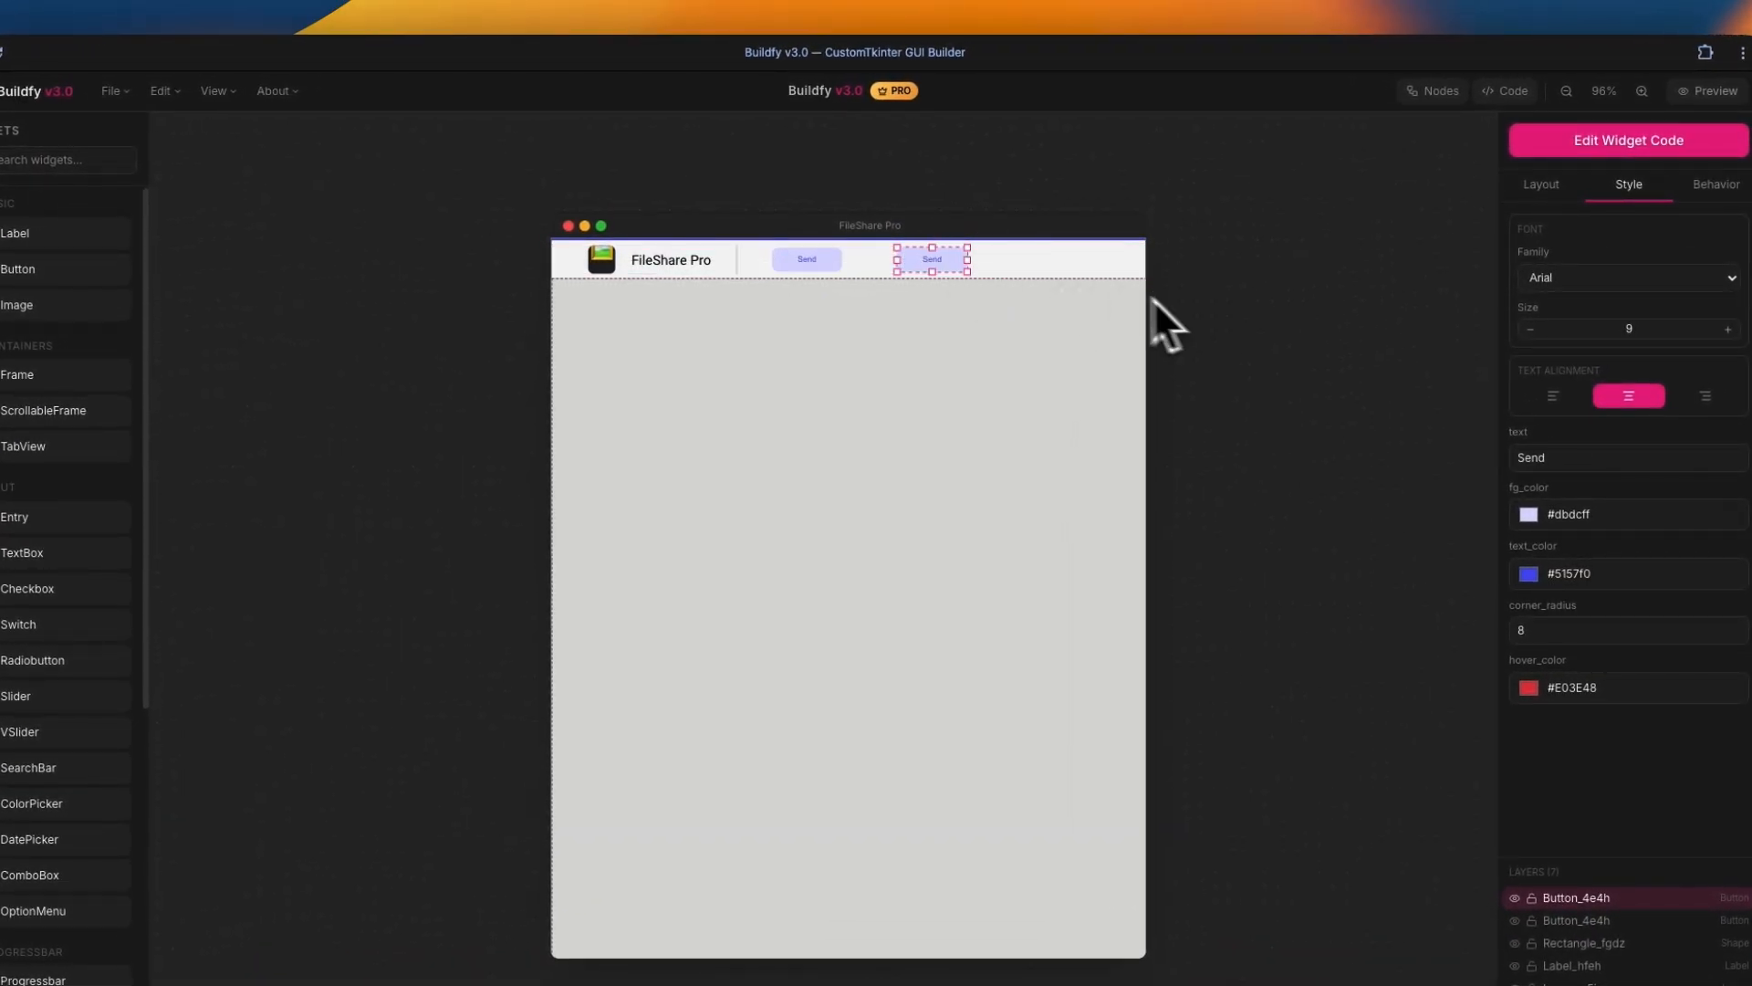
Change the duplicated button's text to "Receive" and its fg_color to white #ffffff
{"action": "double_click", "coordinate": [929, 262]}
{"action": "type", "text": "Rece"}
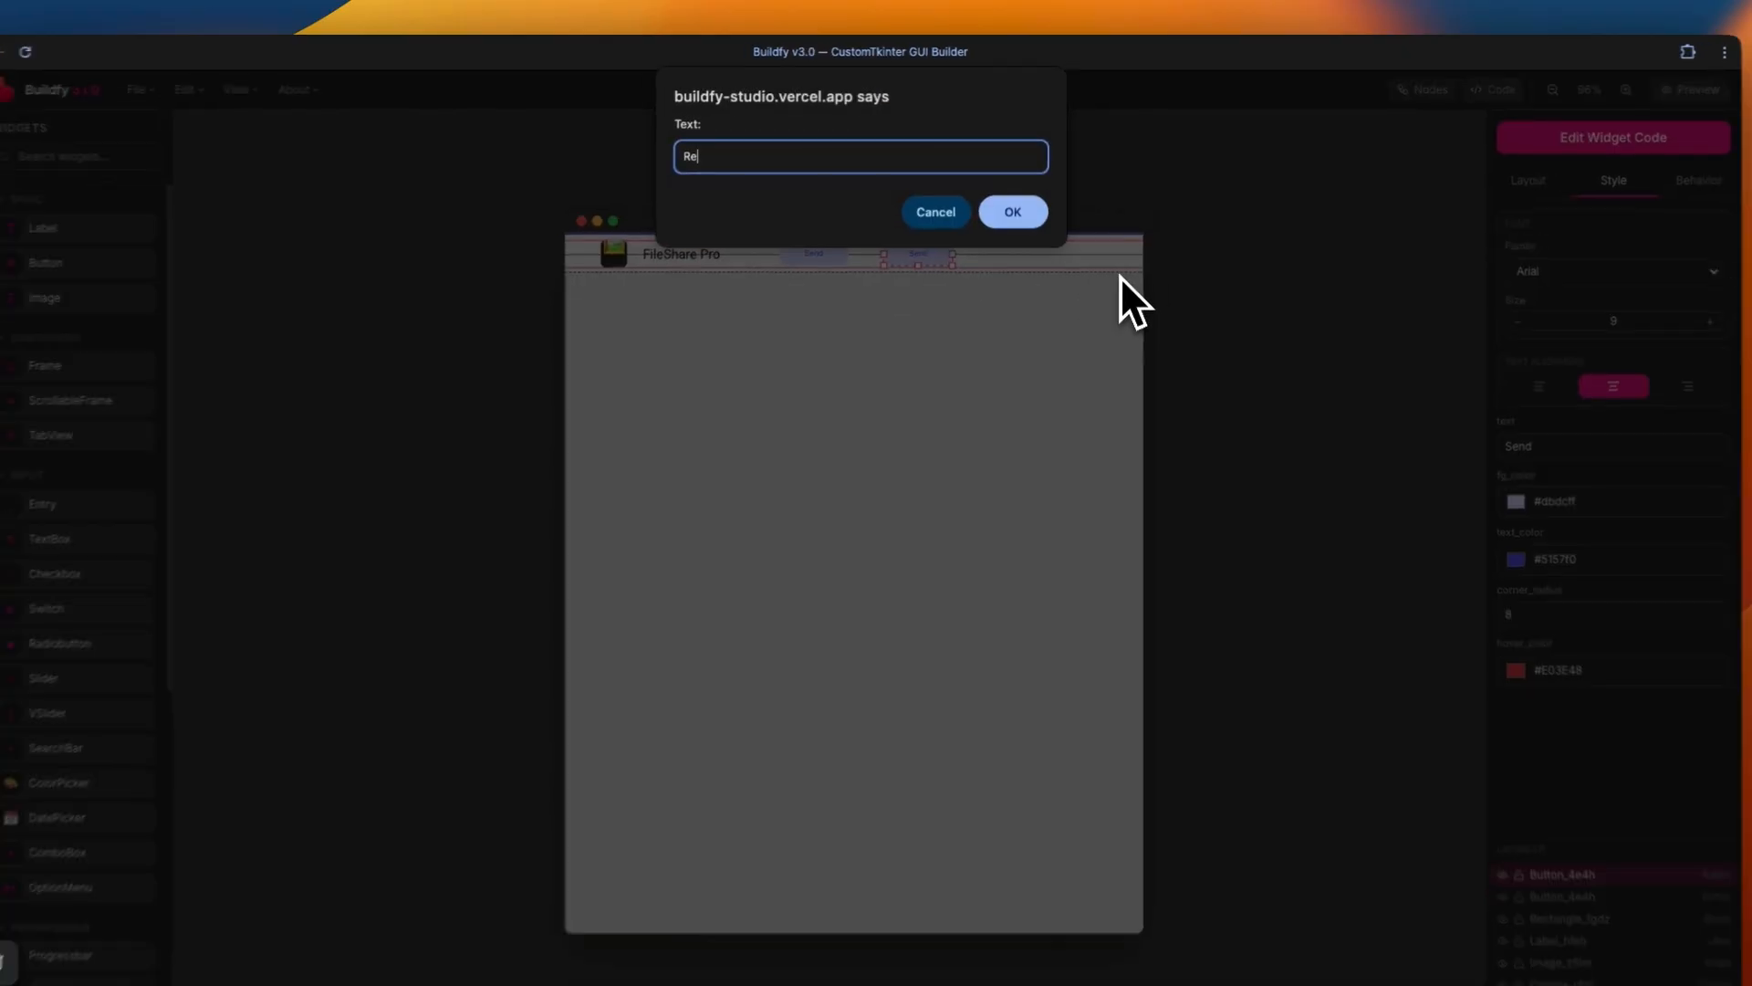
{"action": "type", "text": "ive"}
{"action": "key", "text": "Return"}
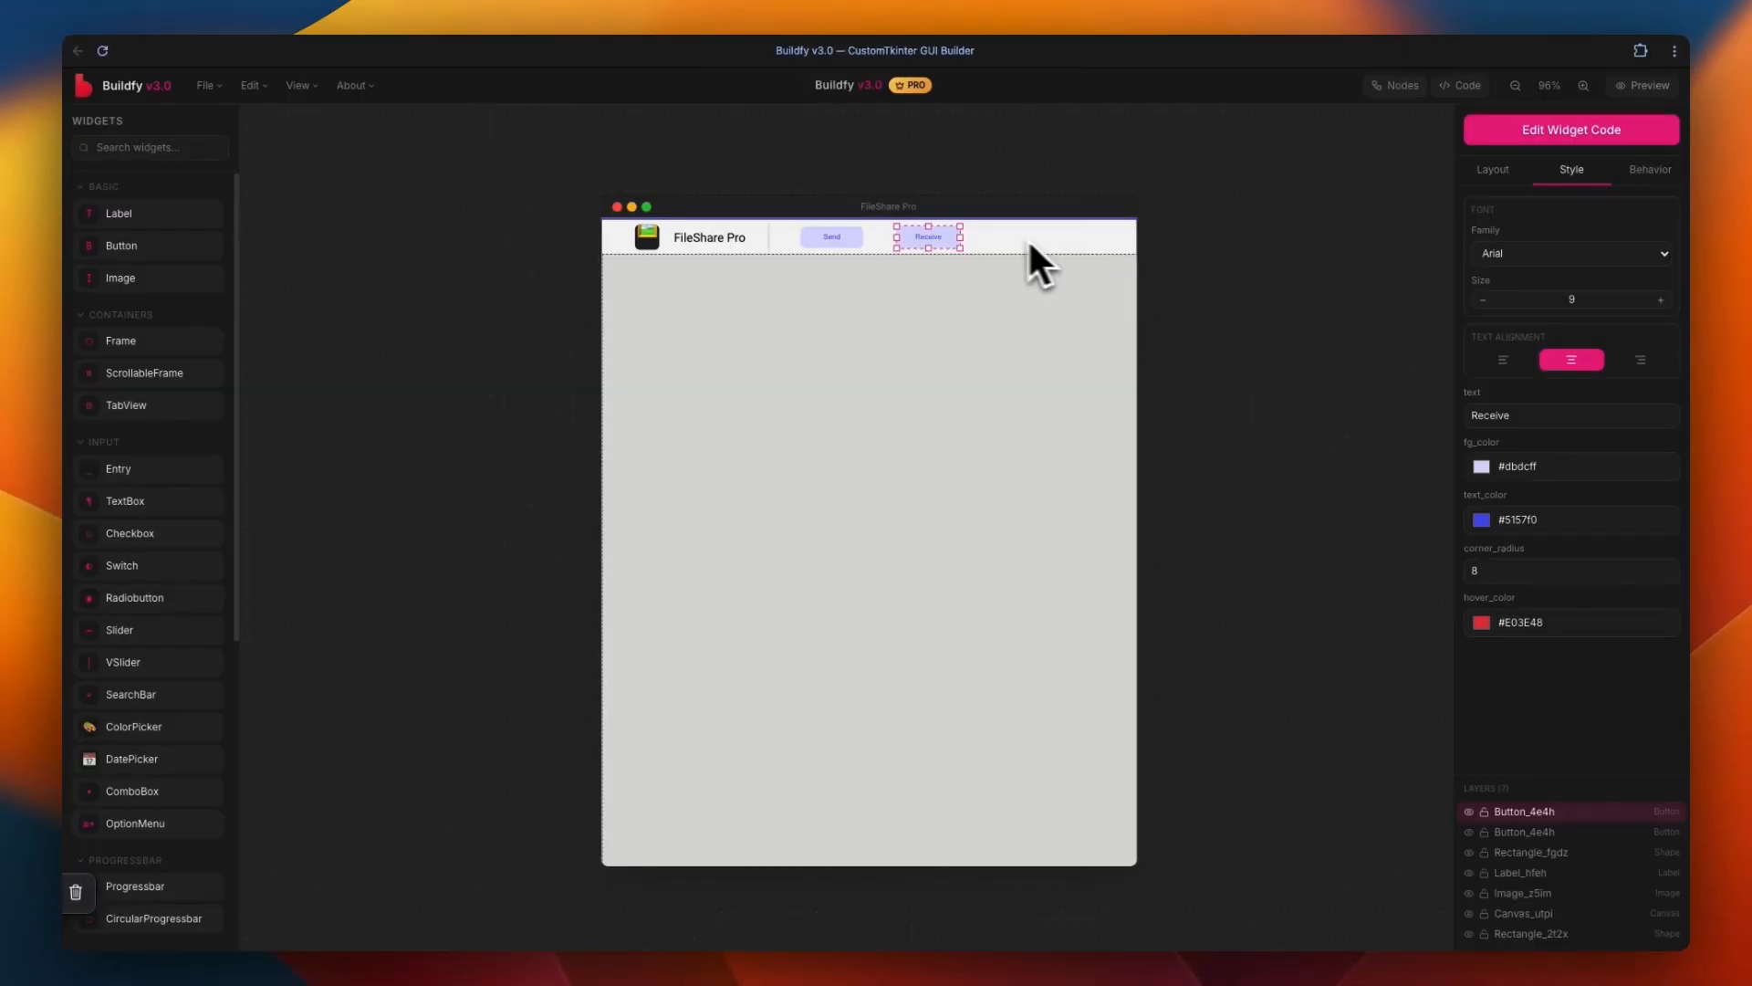
{"action": "left_click", "coordinate": [1329, 445]}
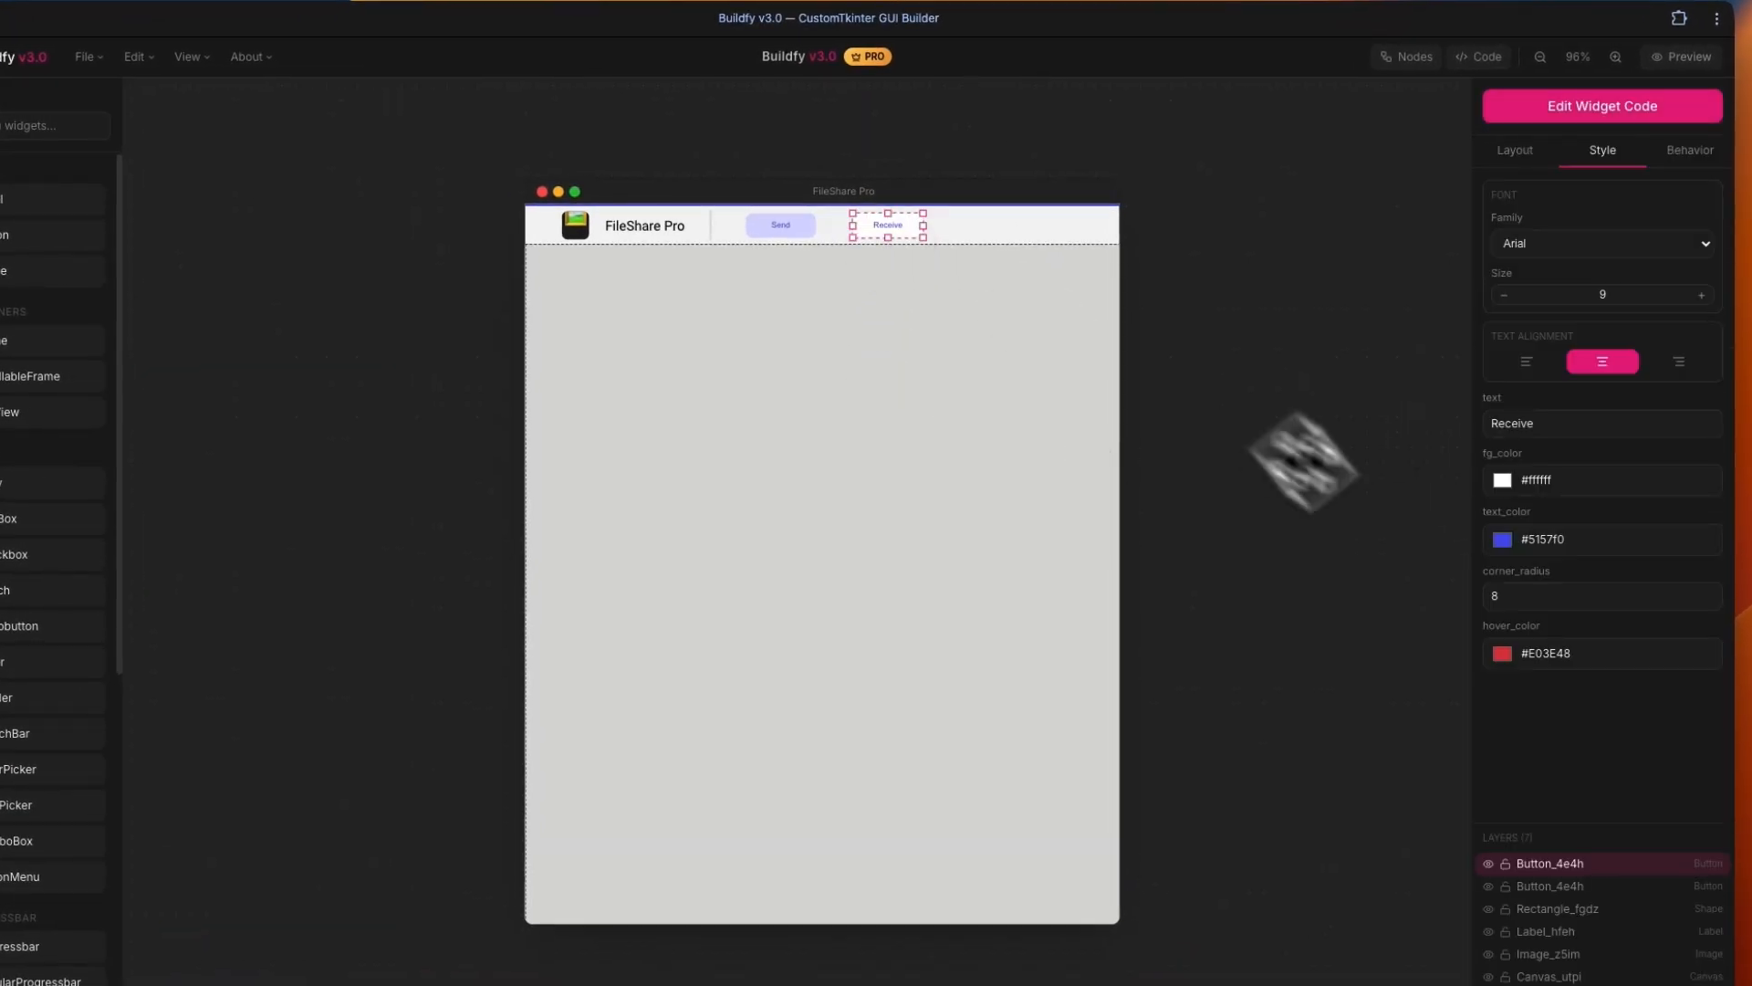
{"action": "left_click", "coordinate": [301, 265]}
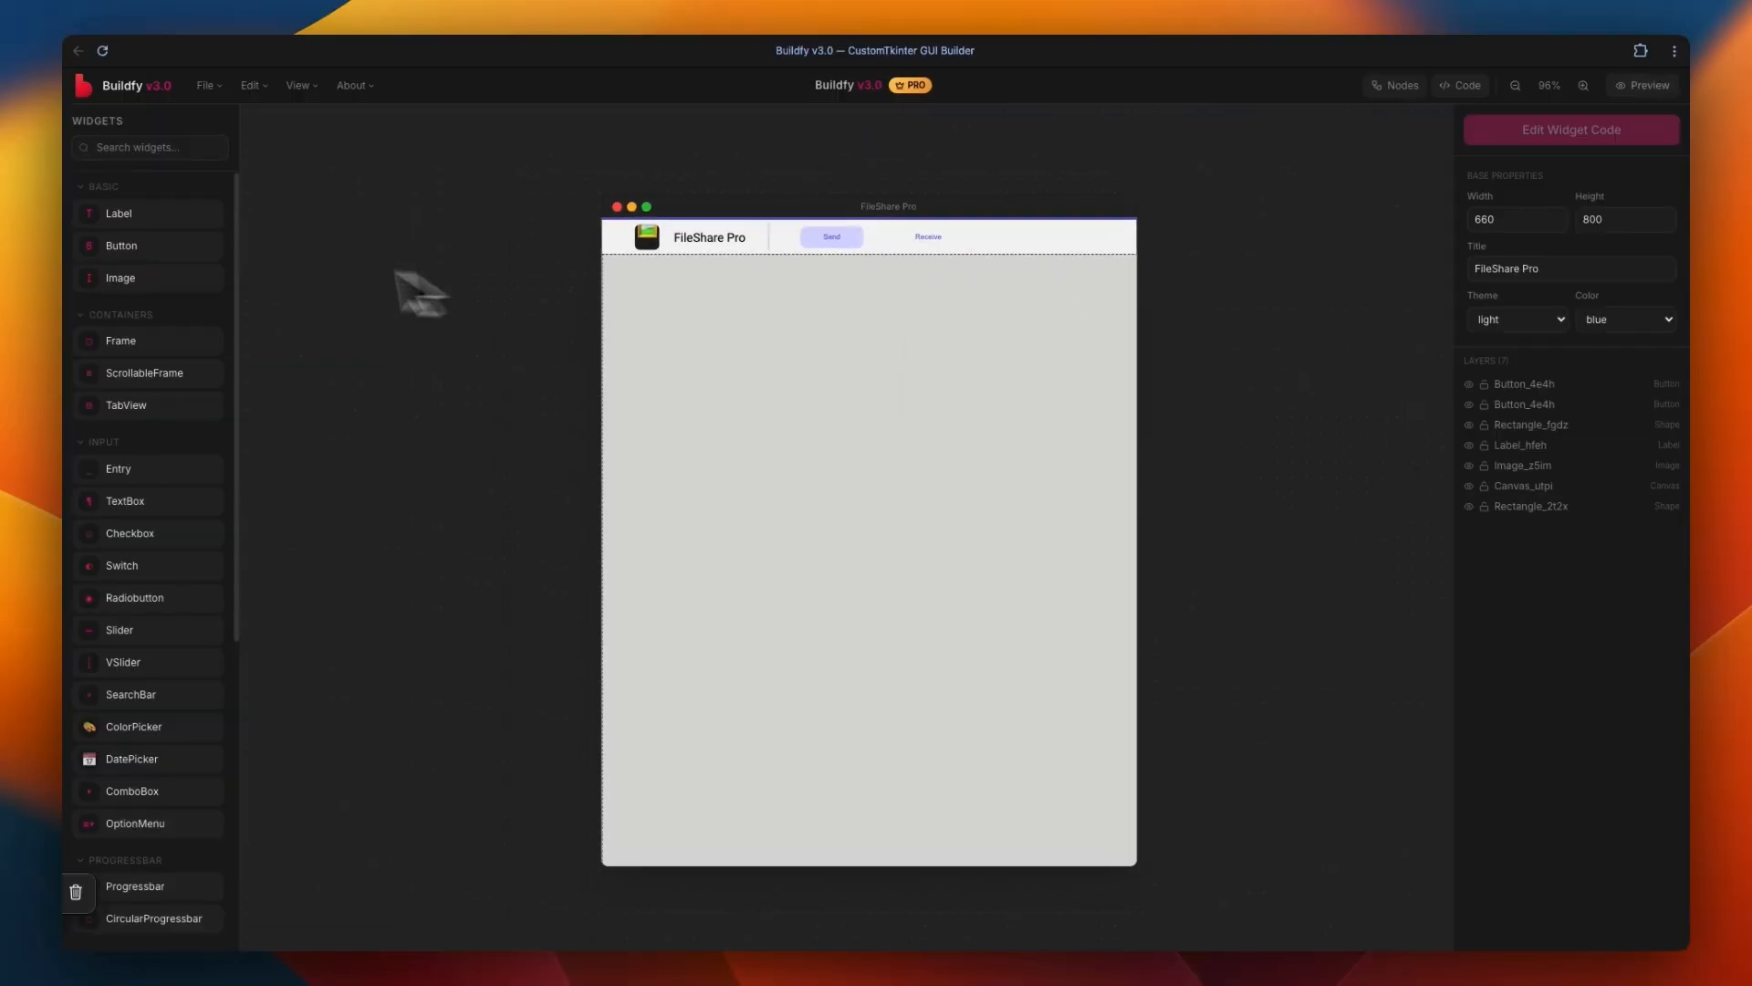
Add a label at the far end of the header, beyond the Receive button
{"action": "left_click_drag", "start_coordinate": [155, 215], "coordinate": [1101, 268]}
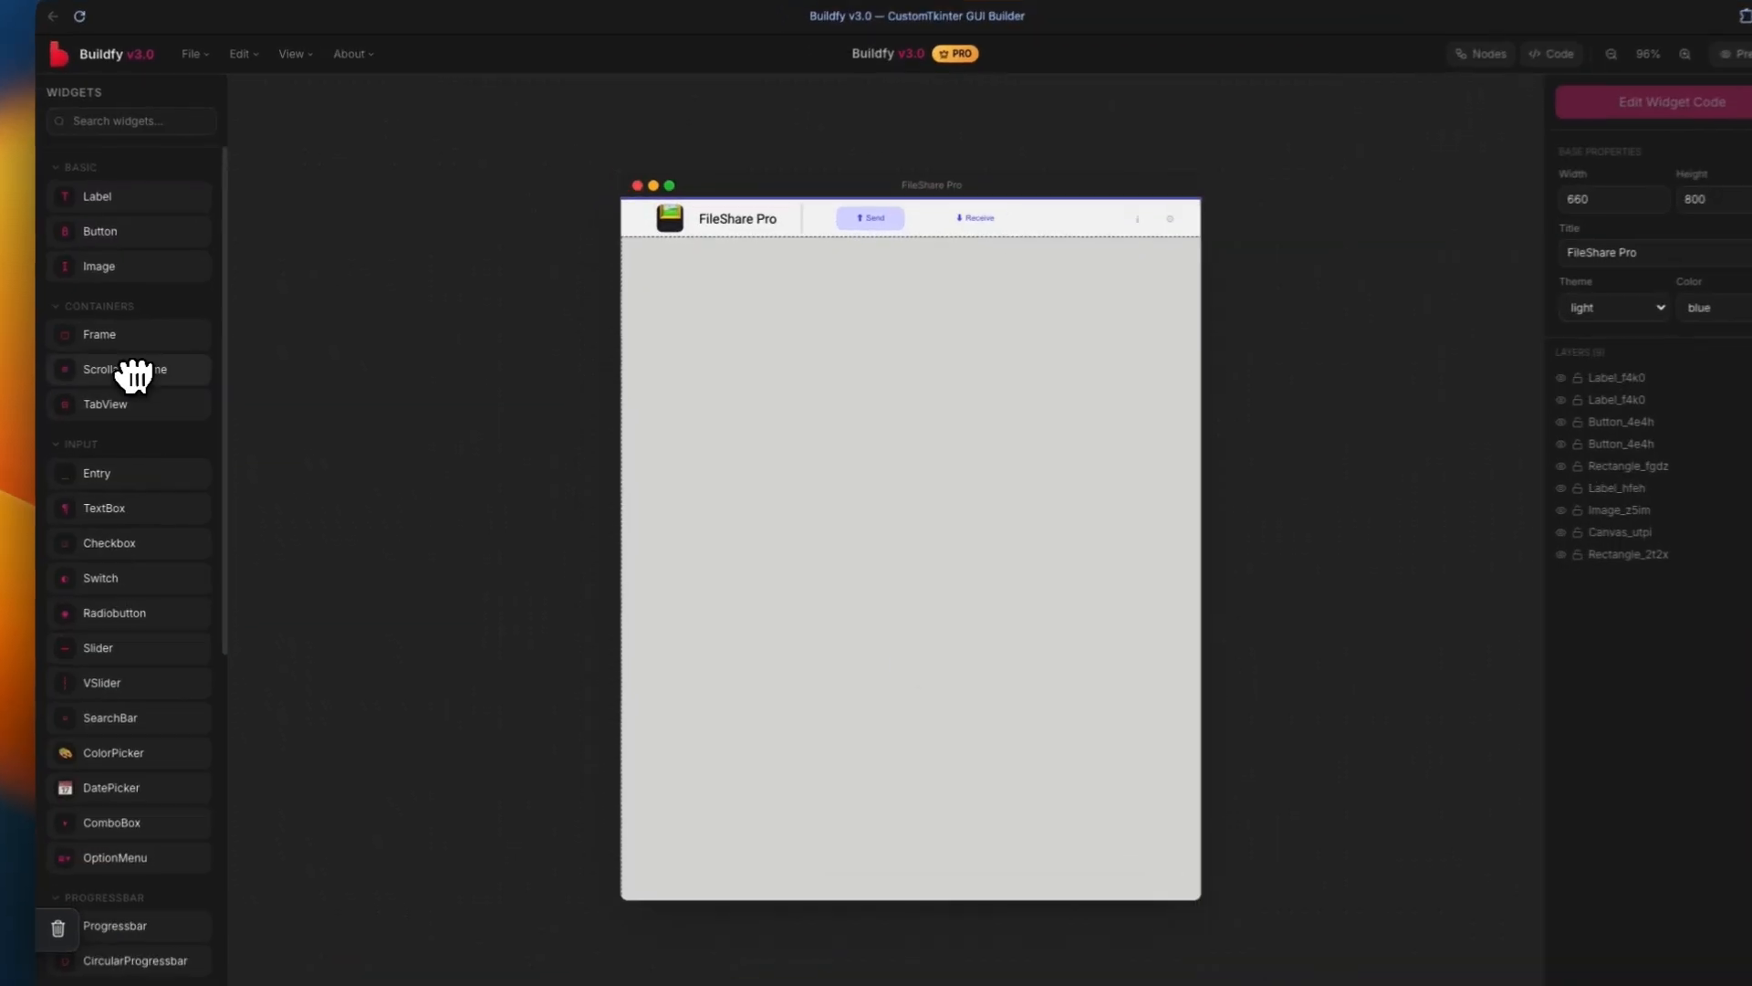
Add a scrollable frame directly below the header and stretch it across the full width and nearly the full remaining height
{"action": "left_click_drag", "start_coordinate": [36, 411], "coordinate": [845, 539]}
{"action": "left_click", "coordinate": [1507, 212]}
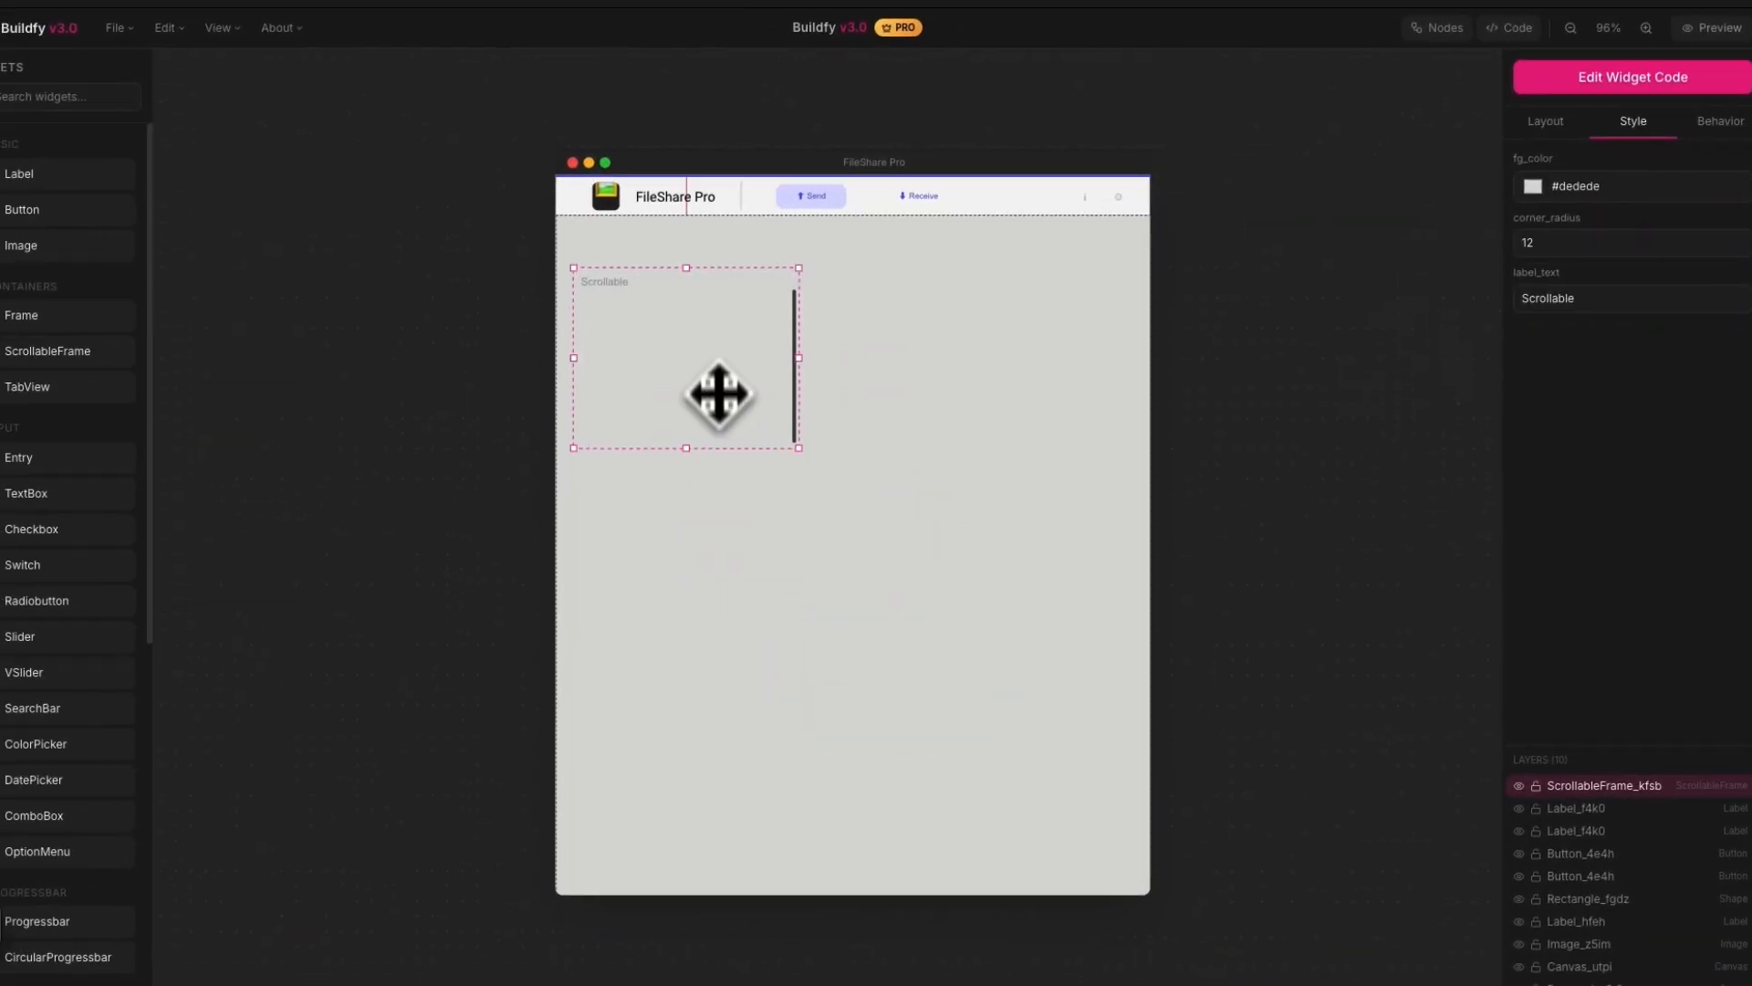
{"action": "left_click_drag", "start_coordinate": [715, 392], "coordinate": [715, 340]}
{"action": "left_click_drag", "start_coordinate": [787, 389], "coordinate": [1159, 873]}
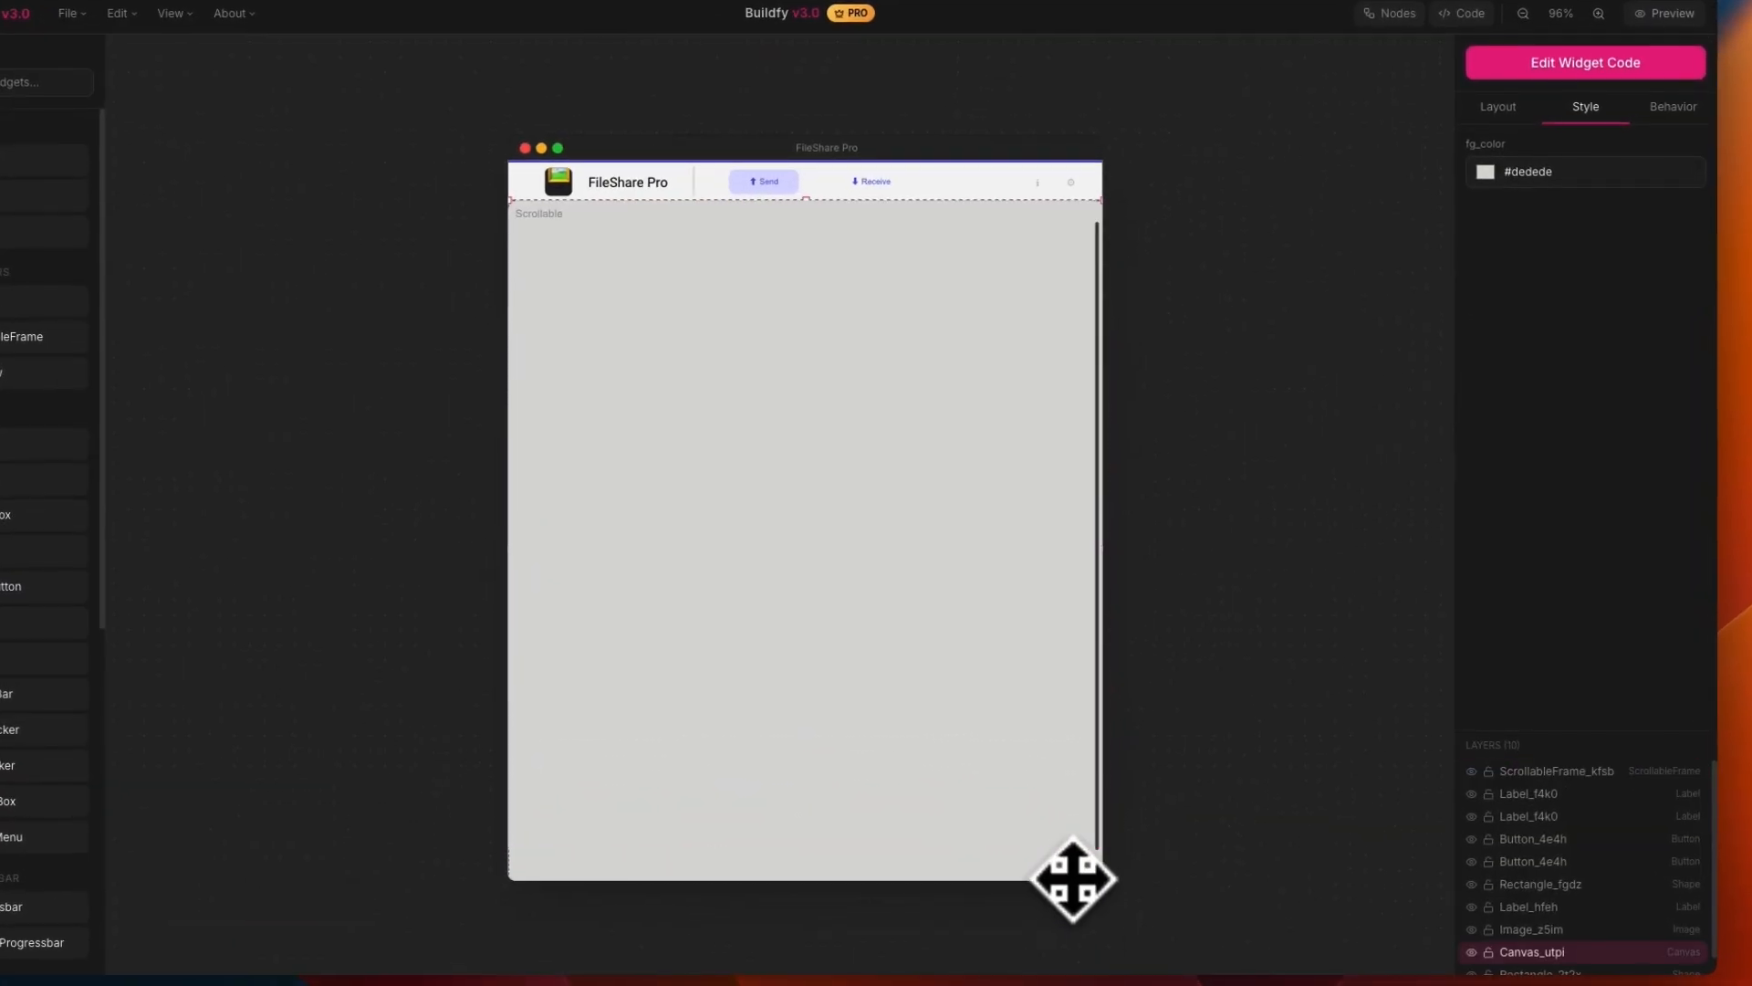
Set the canvas's fg_color to #f5f5f5 and the scrollable frame's fg_color to pale blue-grey #e1e4ef
{"action": "left_click", "coordinate": [1488, 227]}
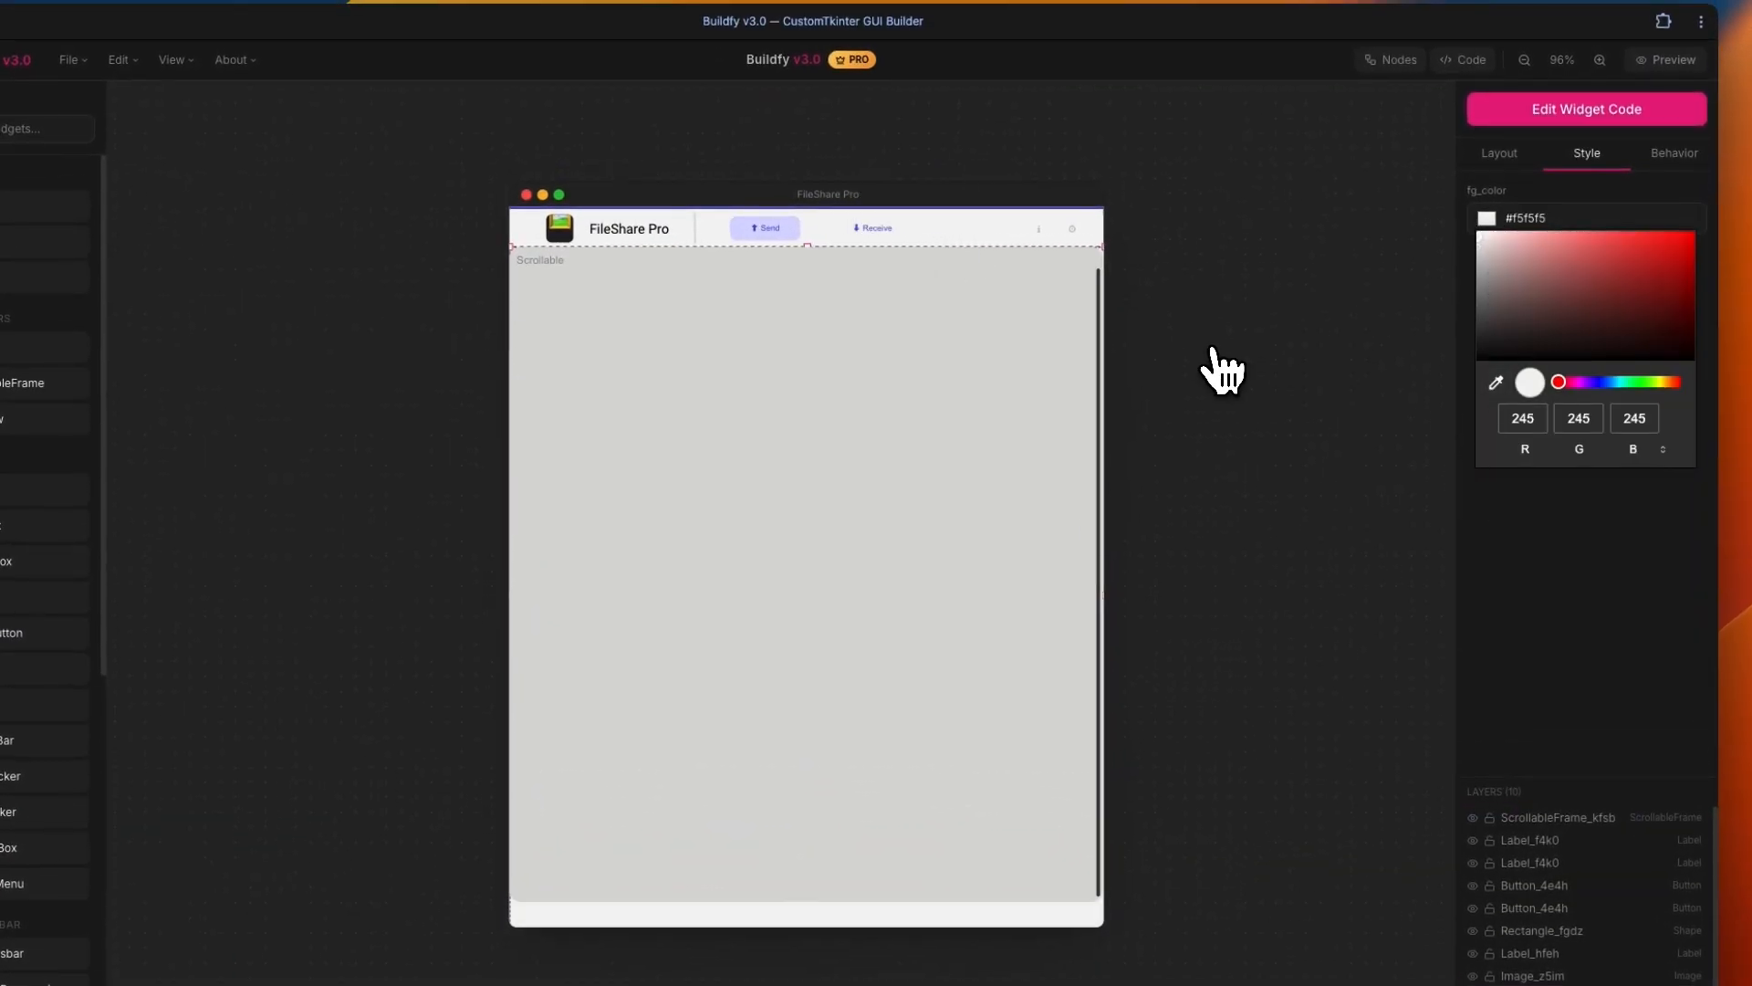
{"action": "left_click", "coordinate": [1032, 638]}
{"action": "left_click", "coordinate": [1487, 218]}
{"action": "left_click_drag", "start_coordinate": [1526, 244], "coordinate": [1485, 250]}
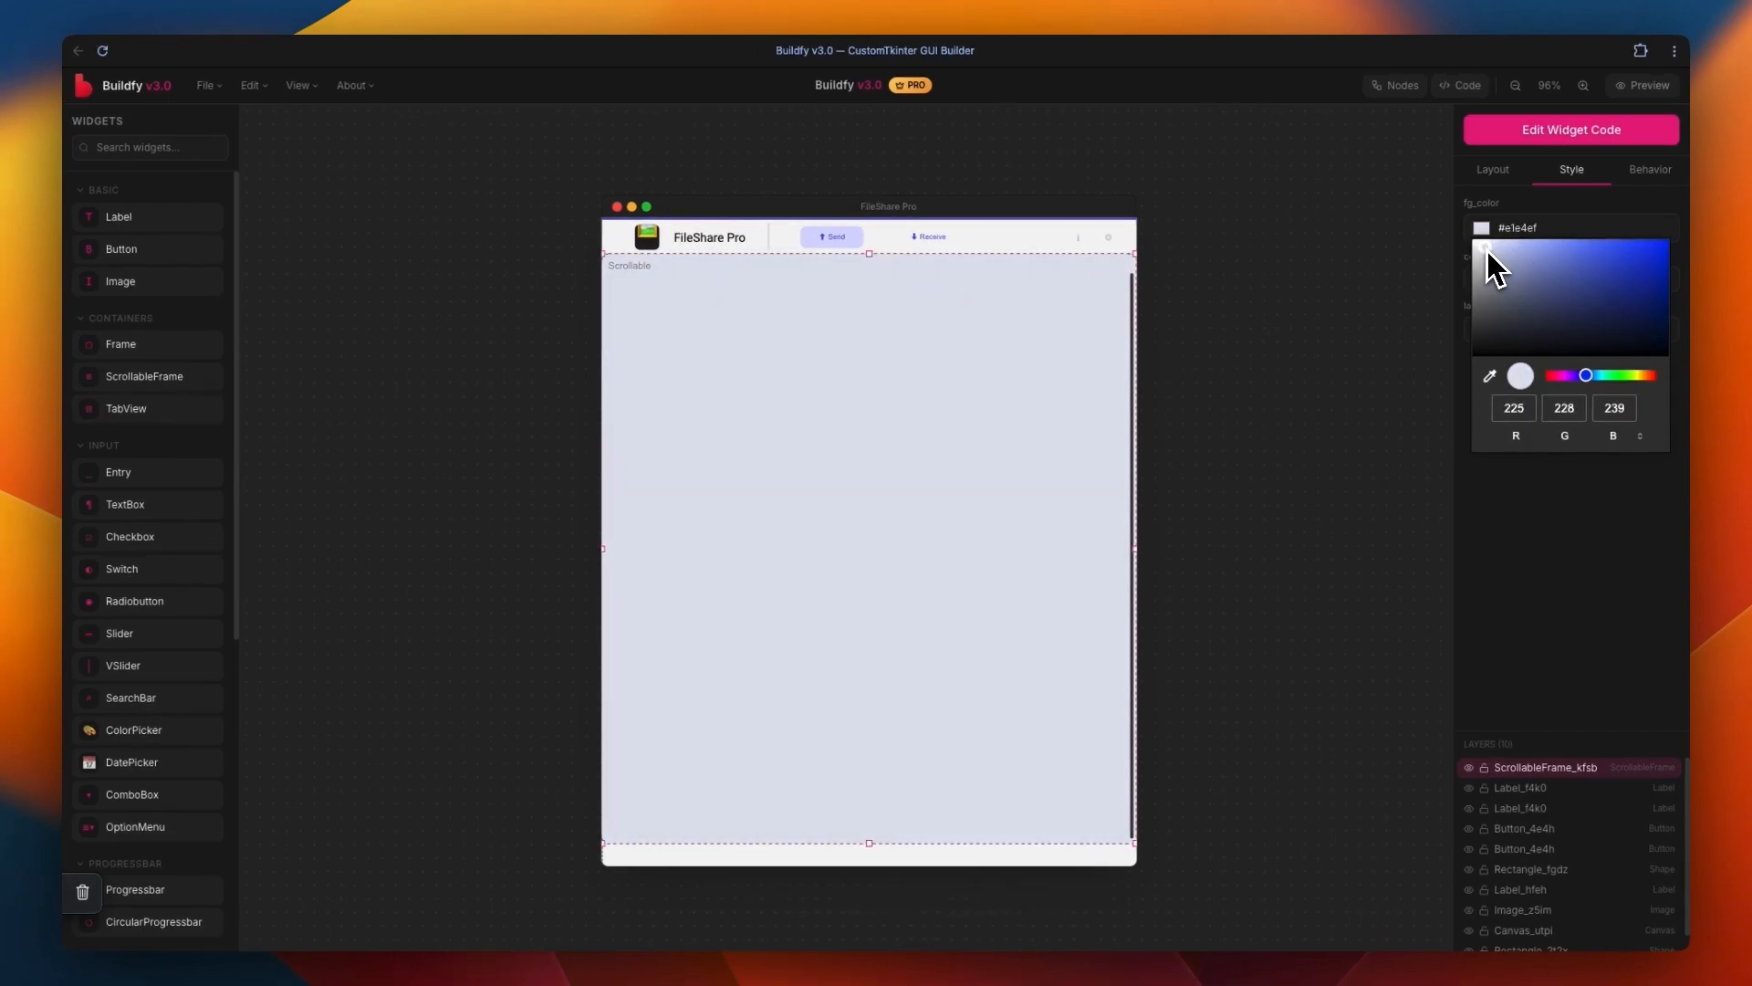
{"action": "left_click", "coordinate": [1308, 350]}
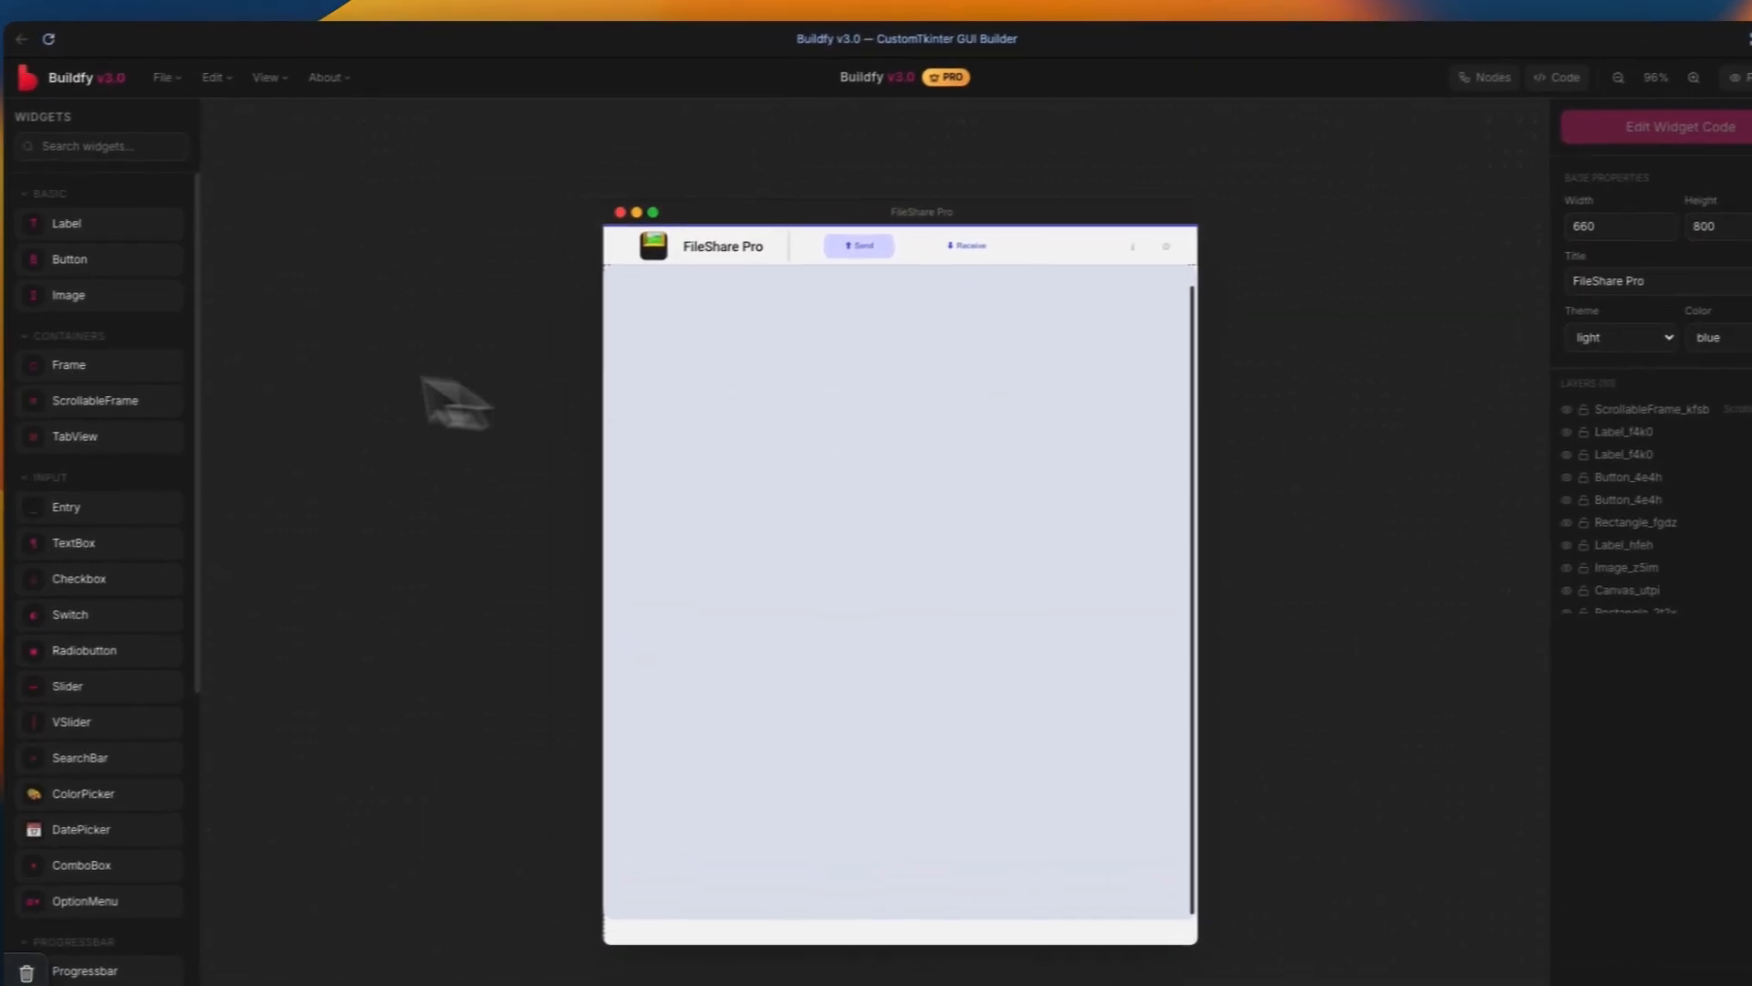
Add a frame in the upper part of the scrollable area, widen it and centre it horizontally
{"action": "left_click_drag", "start_coordinate": [88, 354], "coordinate": [848, 343]}
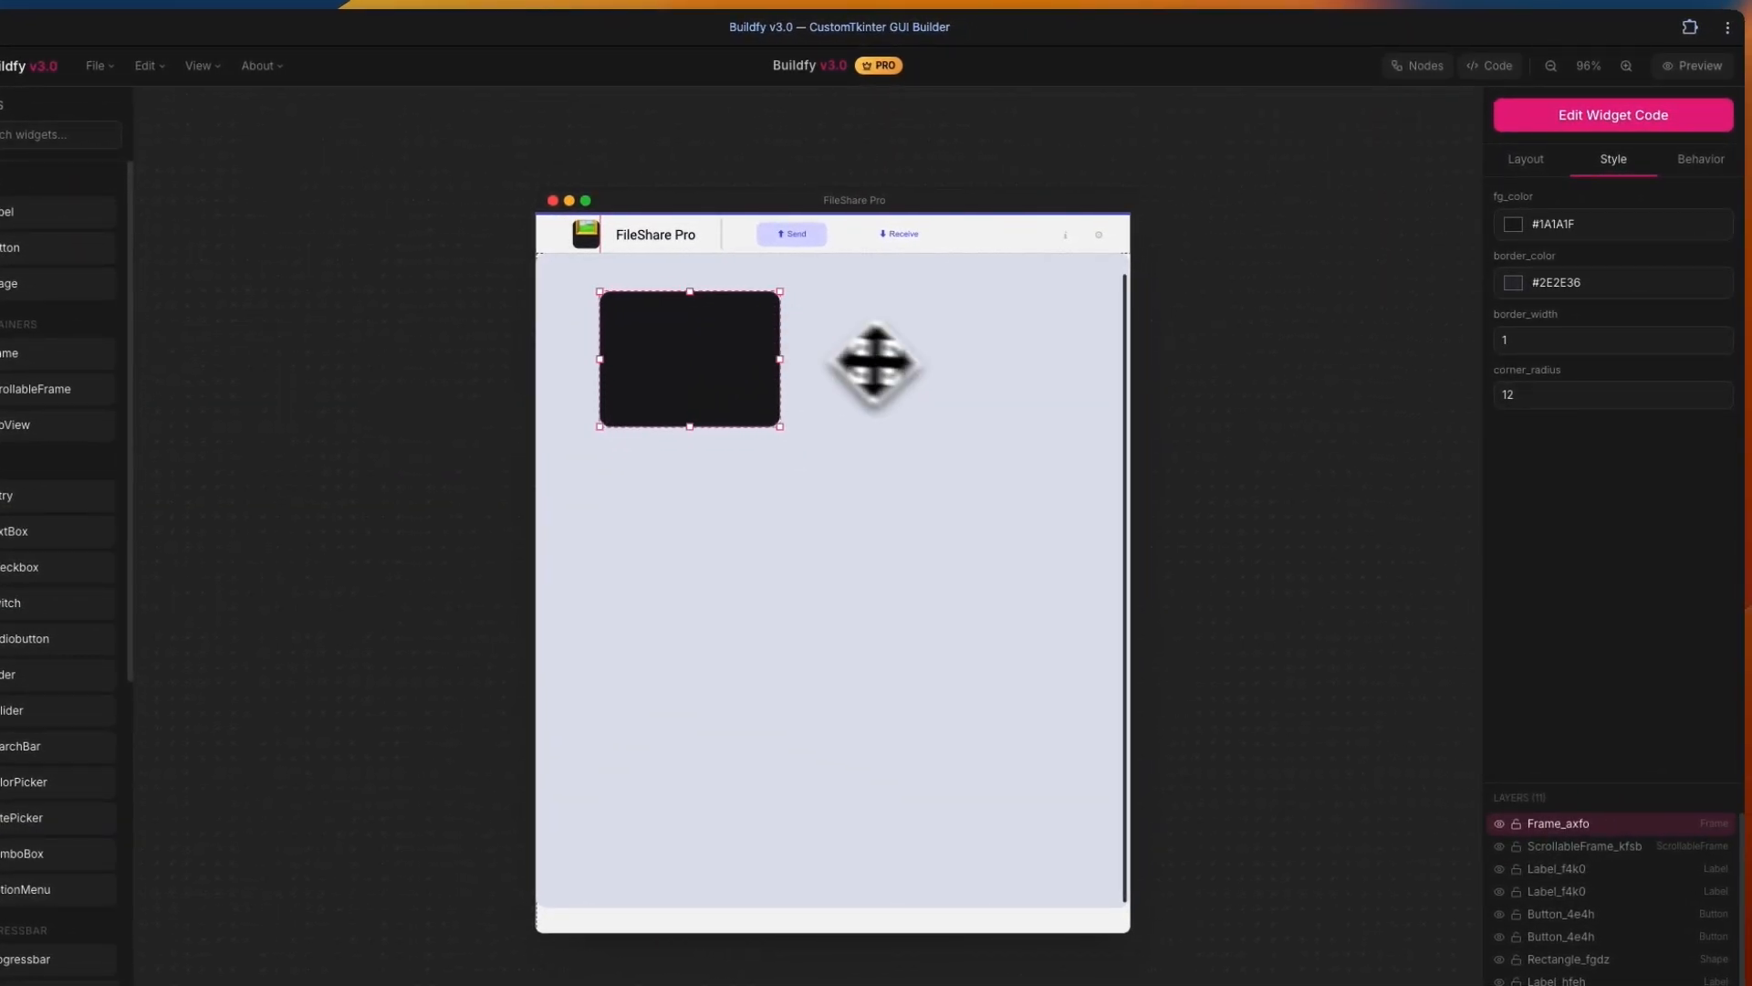
{"action": "left_click", "coordinate": [794, 368]}
{"action": "left_click_drag", "start_coordinate": [776, 358], "coordinate": [993, 403]}
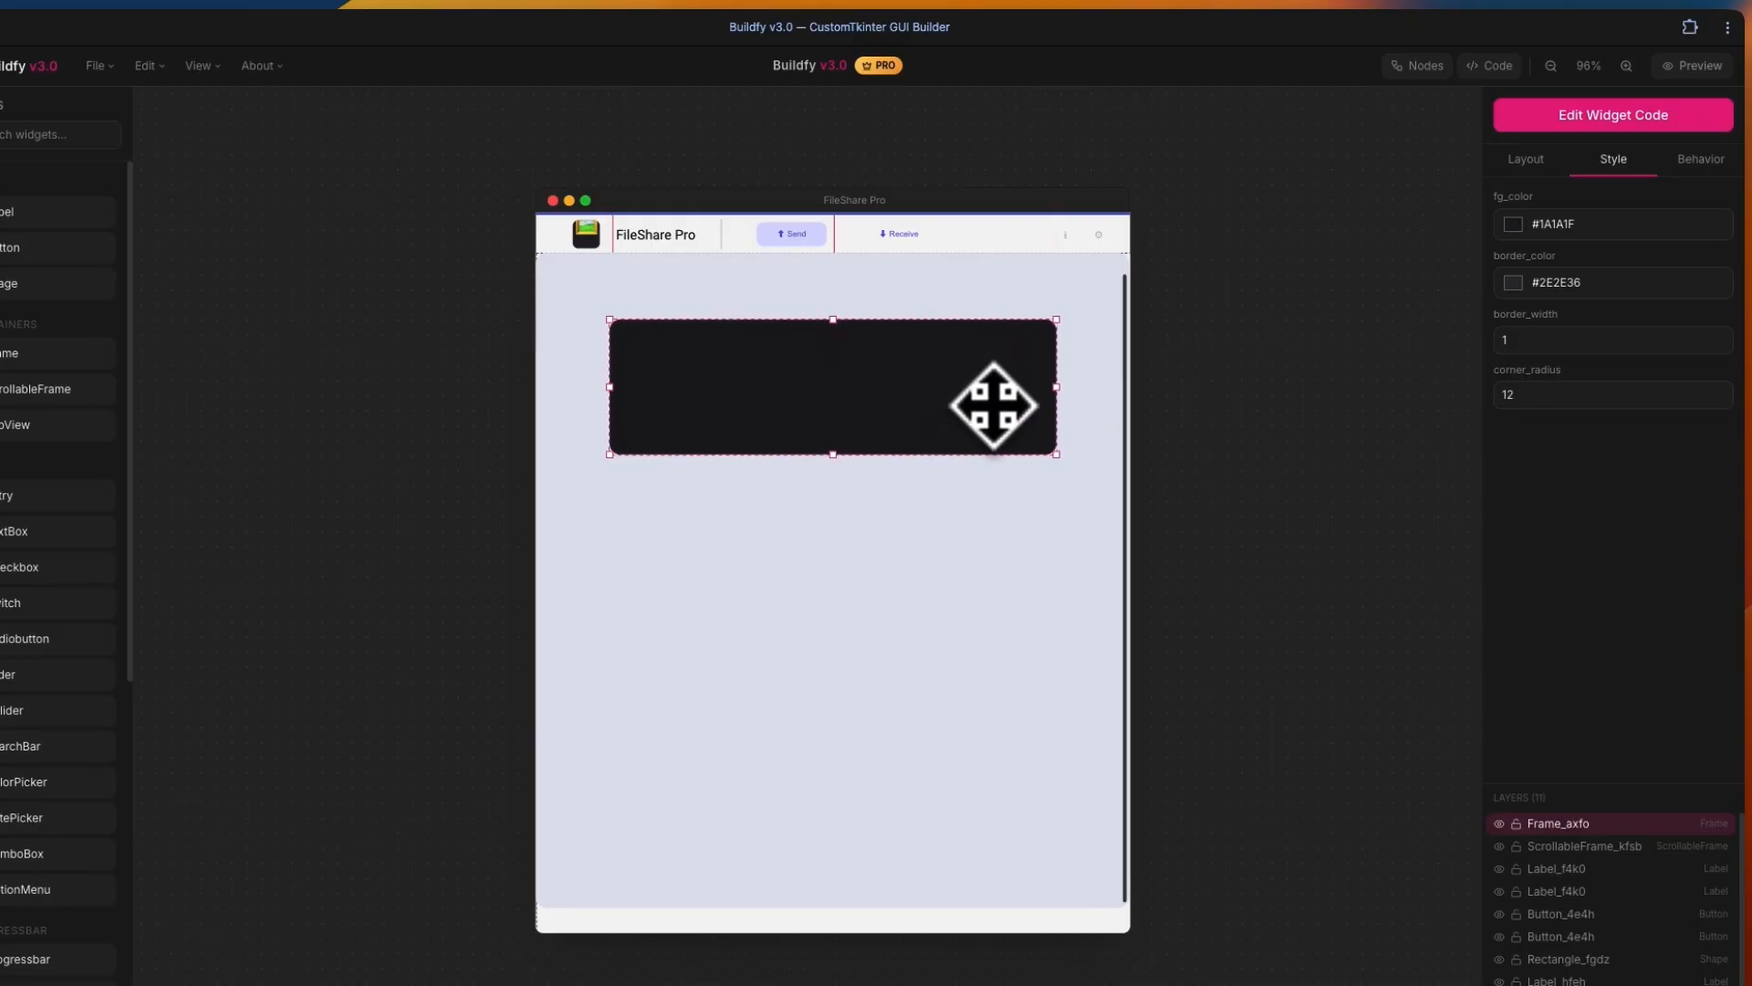
Set the new frame's corner_radius to 5 and its fg_color to #f5f5f5
{"action": "left_click", "coordinate": [1636, 398]}
{"action": "key", "text": "BackSpace"}
{"action": "key", "text": "BackSpace"}
{"action": "type", "text": "8"}
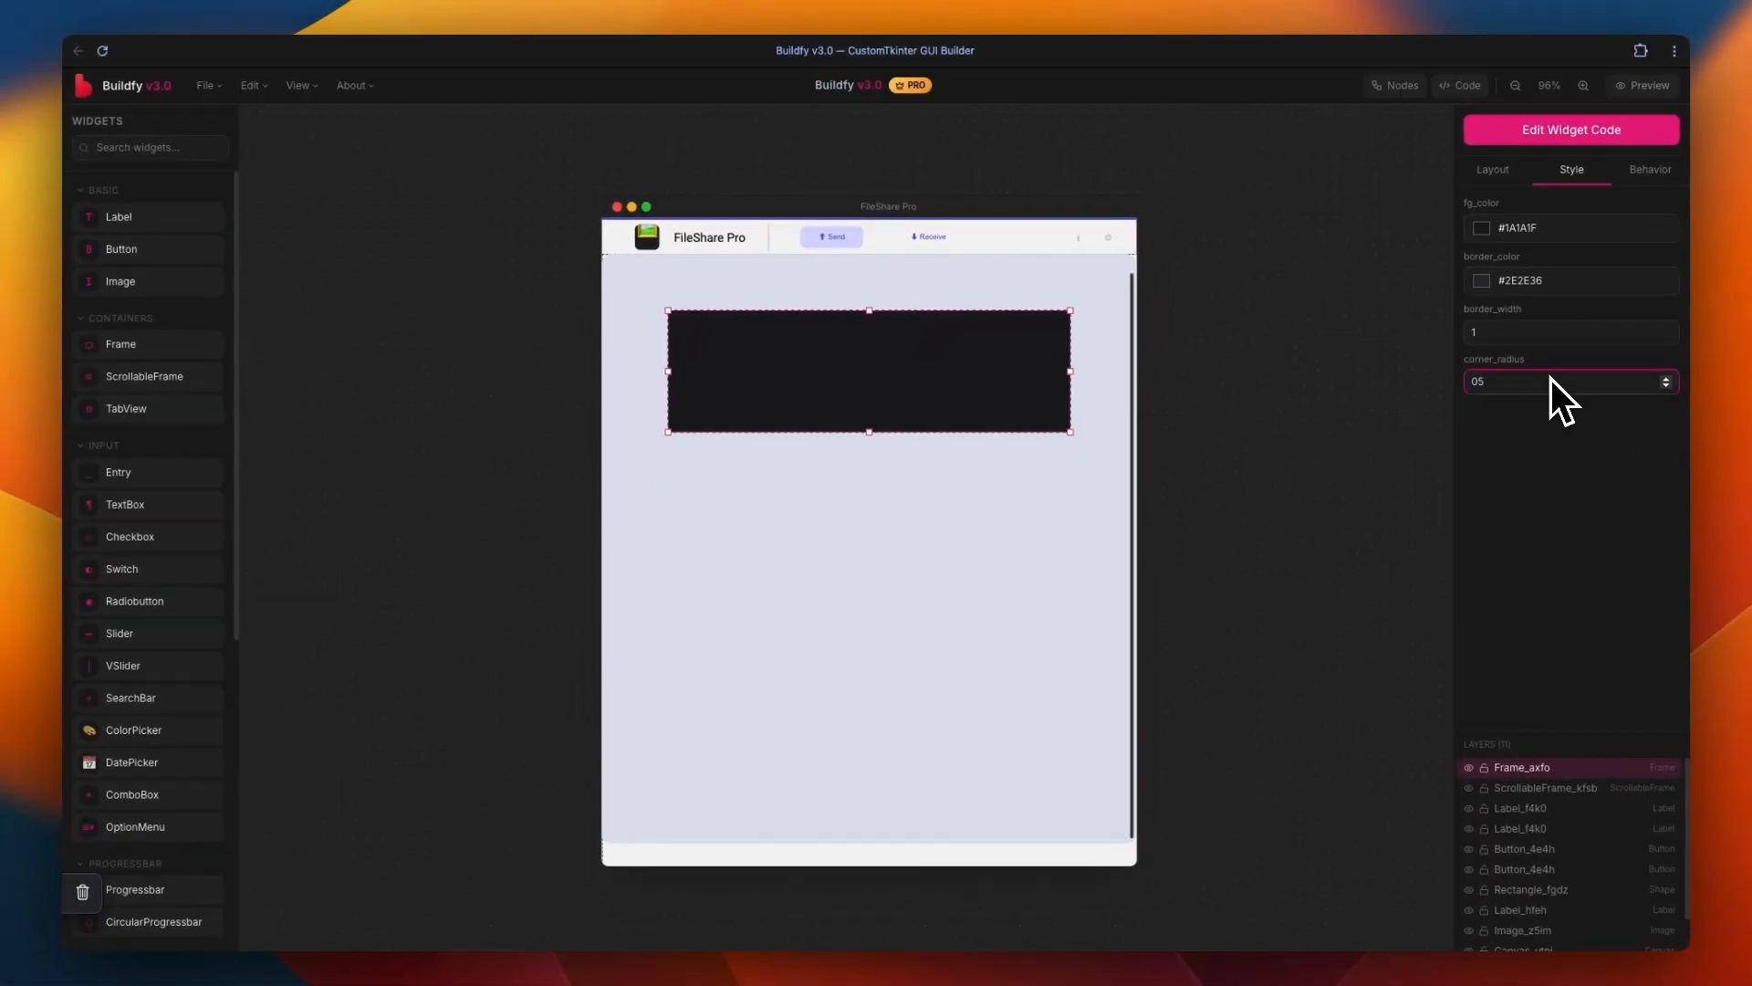
{"action": "left_click", "coordinate": [1483, 229]}
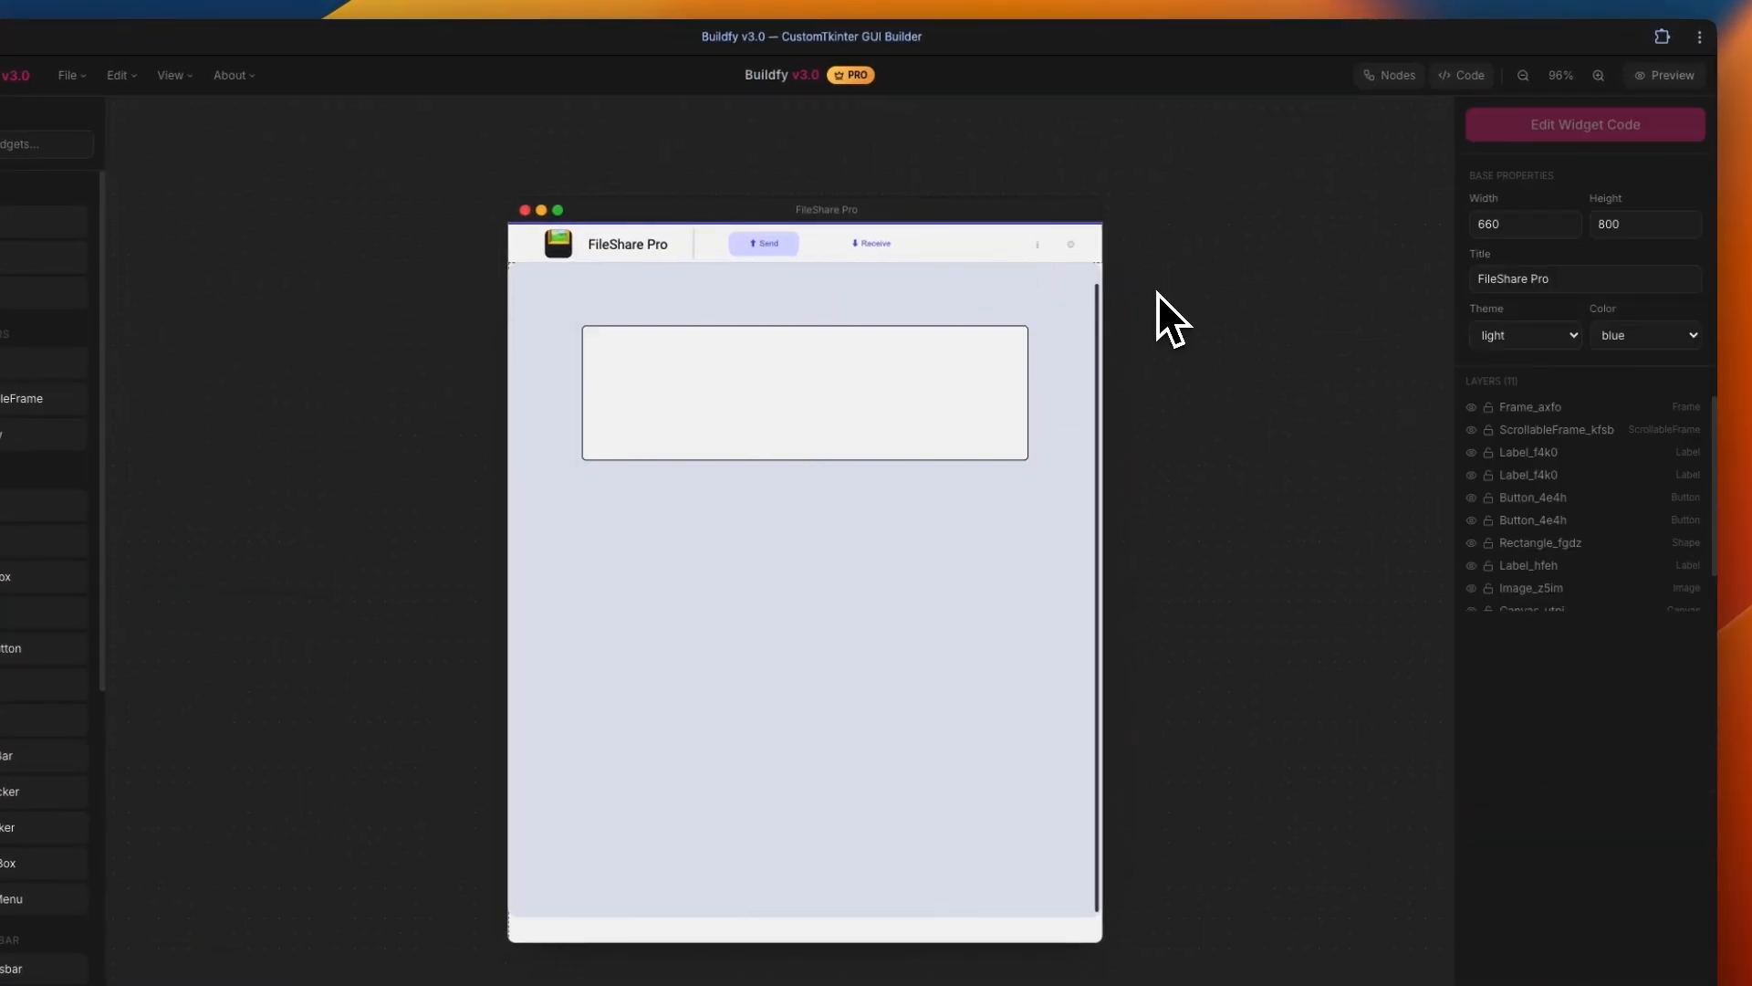
Set the frame's border_color to grey #949494
{"action": "left_click", "coordinate": [1485, 291]}
{"action": "left_click_drag", "start_coordinate": [1508, 408], "coordinate": [1471, 364]}
{"action": "left_click", "coordinate": [1263, 411]}
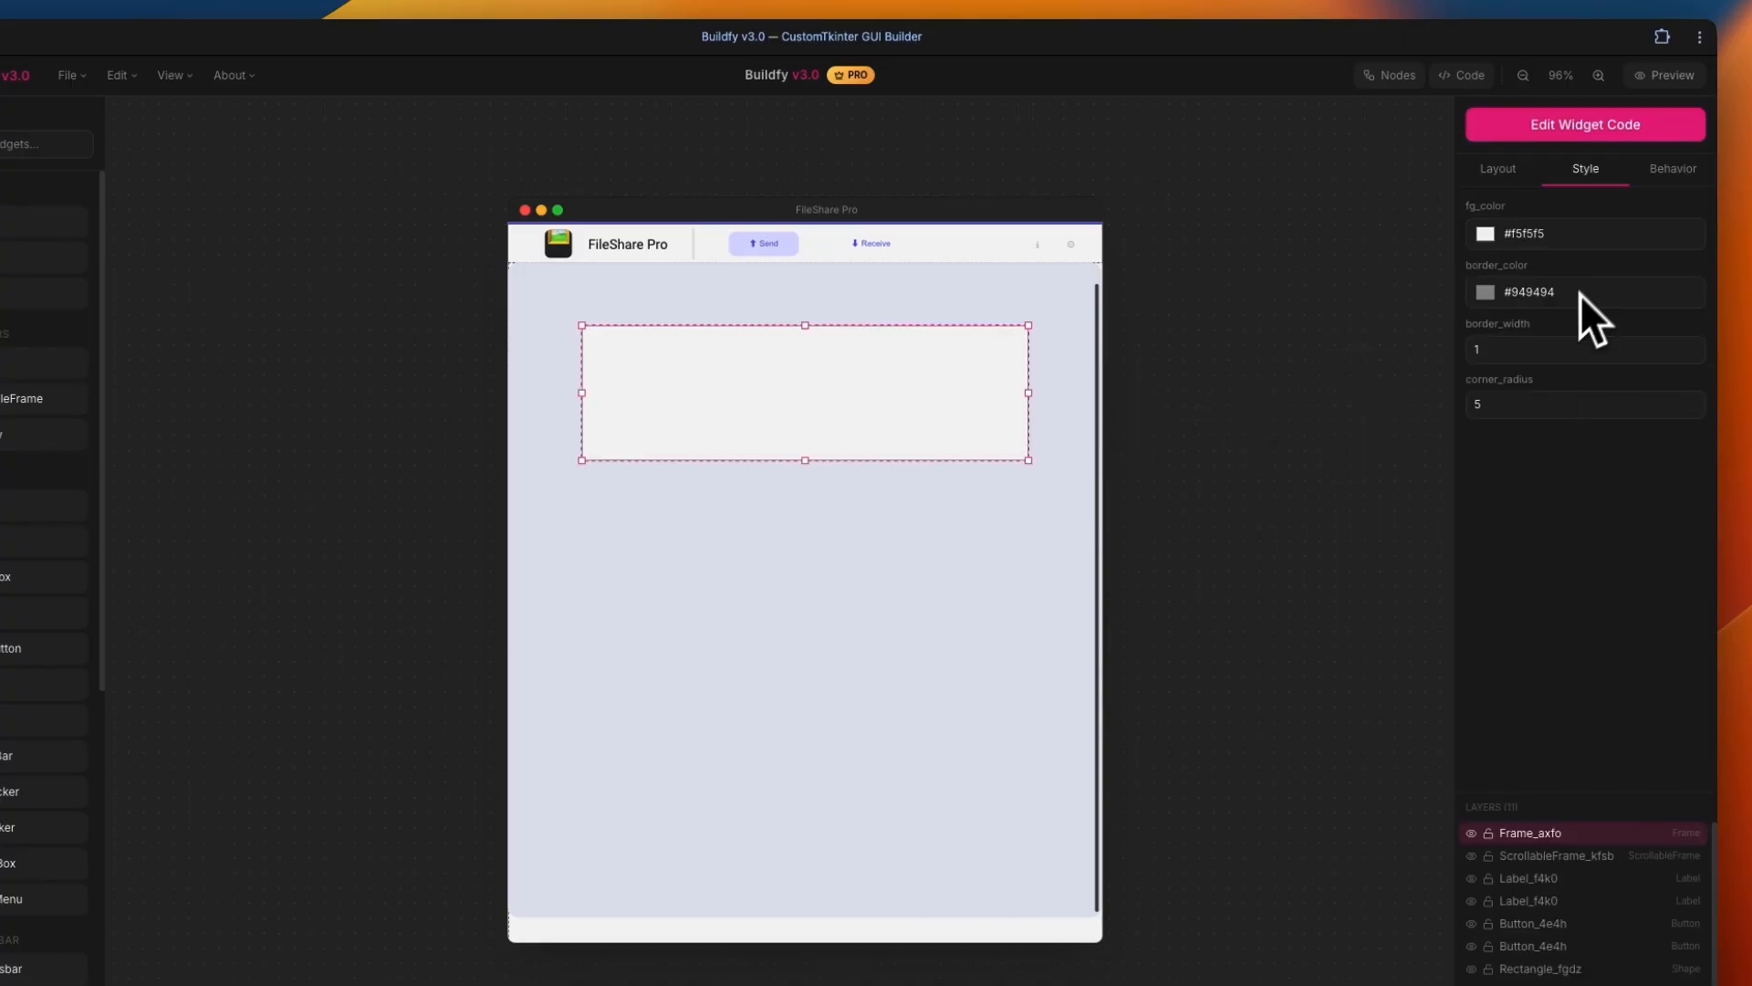
{"action": "left_click", "coordinate": [1344, 469]}
Add a label centred near the top of the frame and set its text to a cloud symbol
{"action": "left_click_drag", "start_coordinate": [87, 228], "coordinate": [958, 371]}
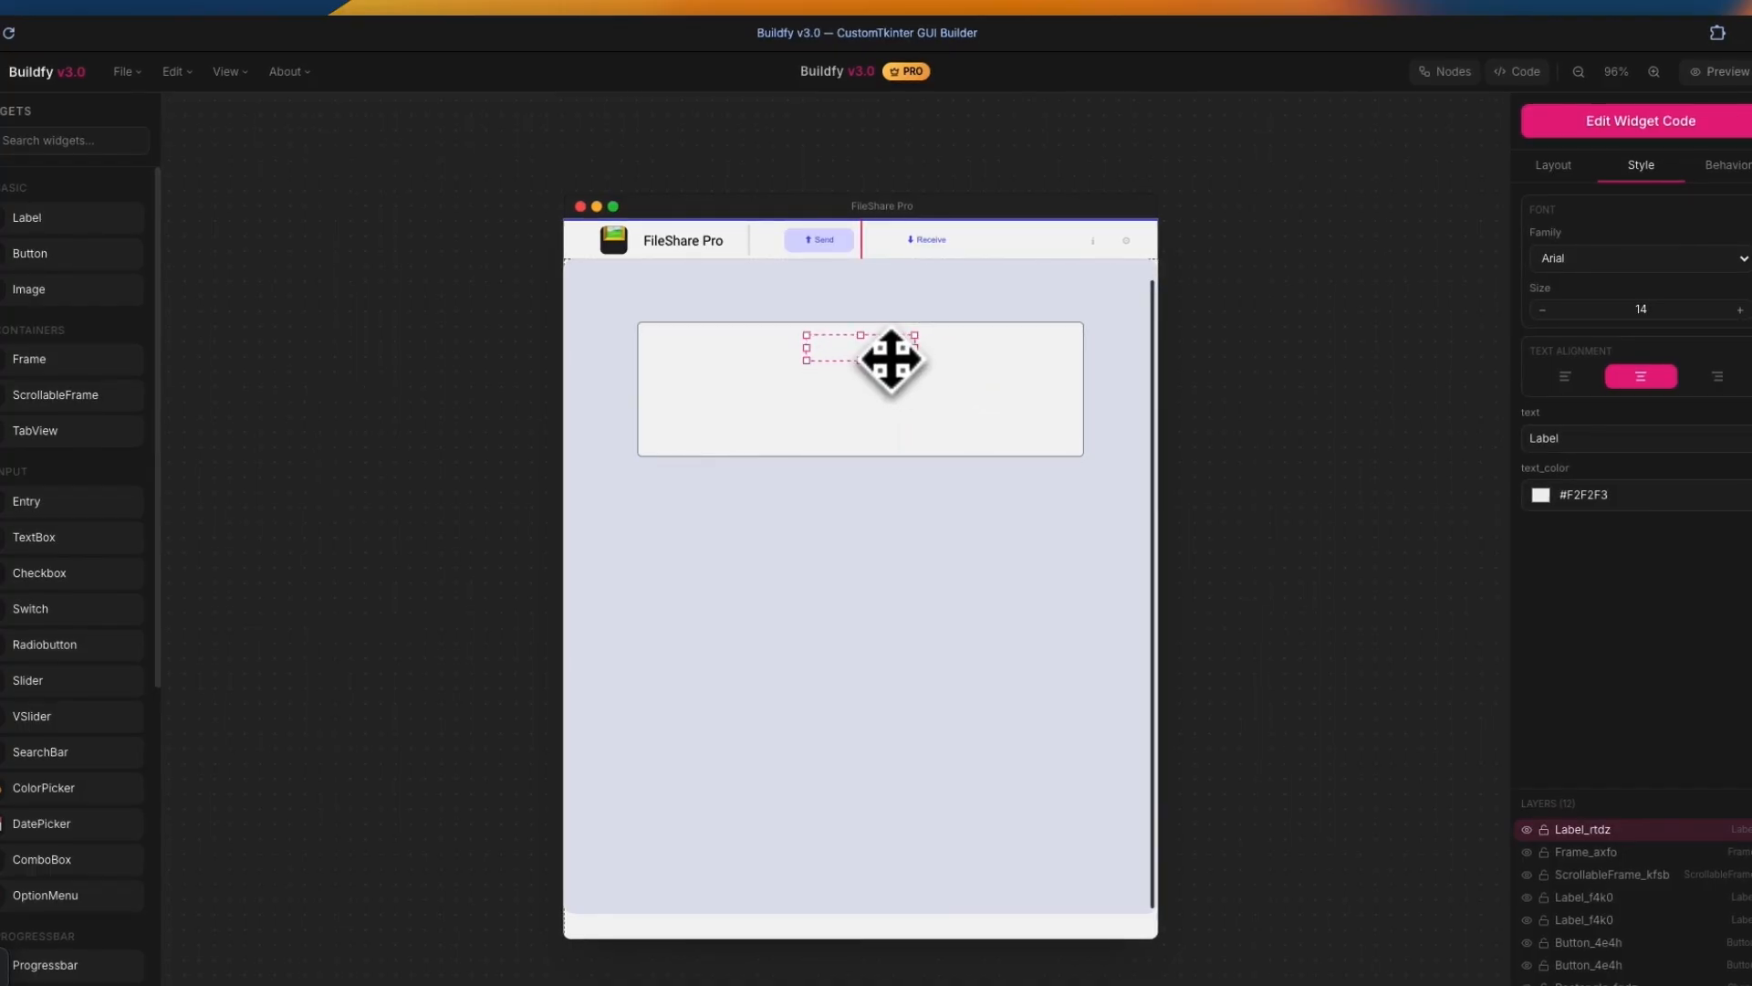
{"action": "double_click", "coordinate": [889, 359]}
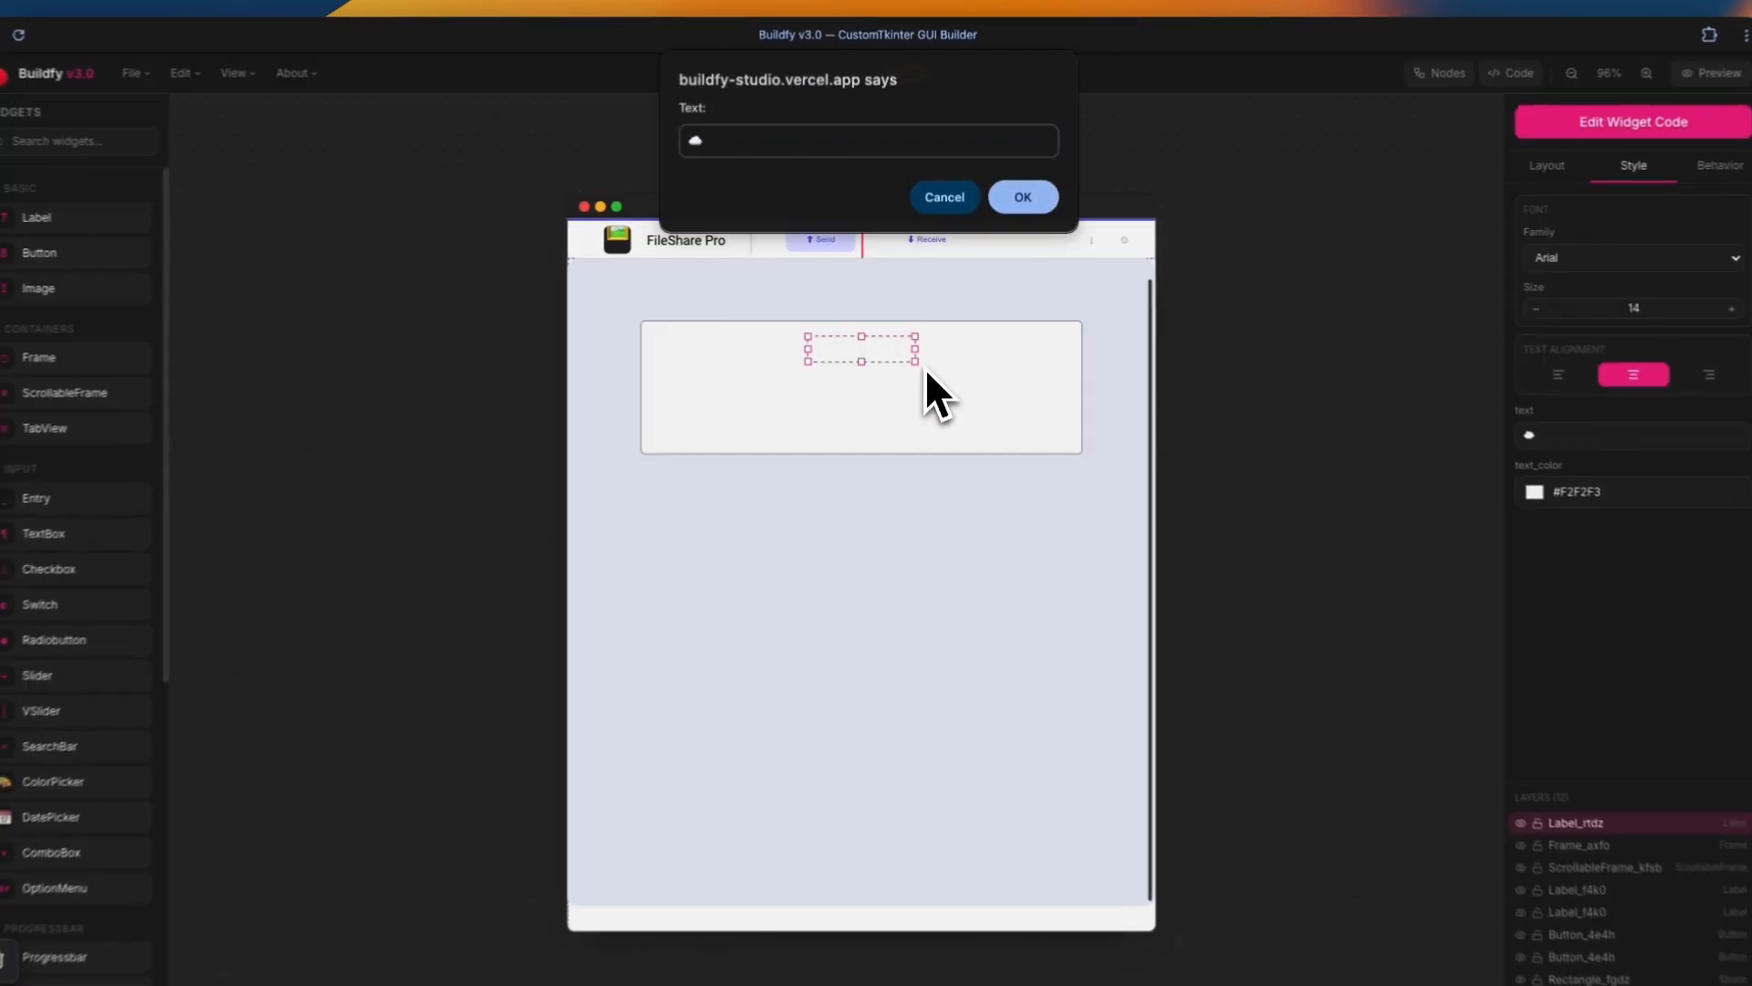
{"action": "key", "text": "Return"}
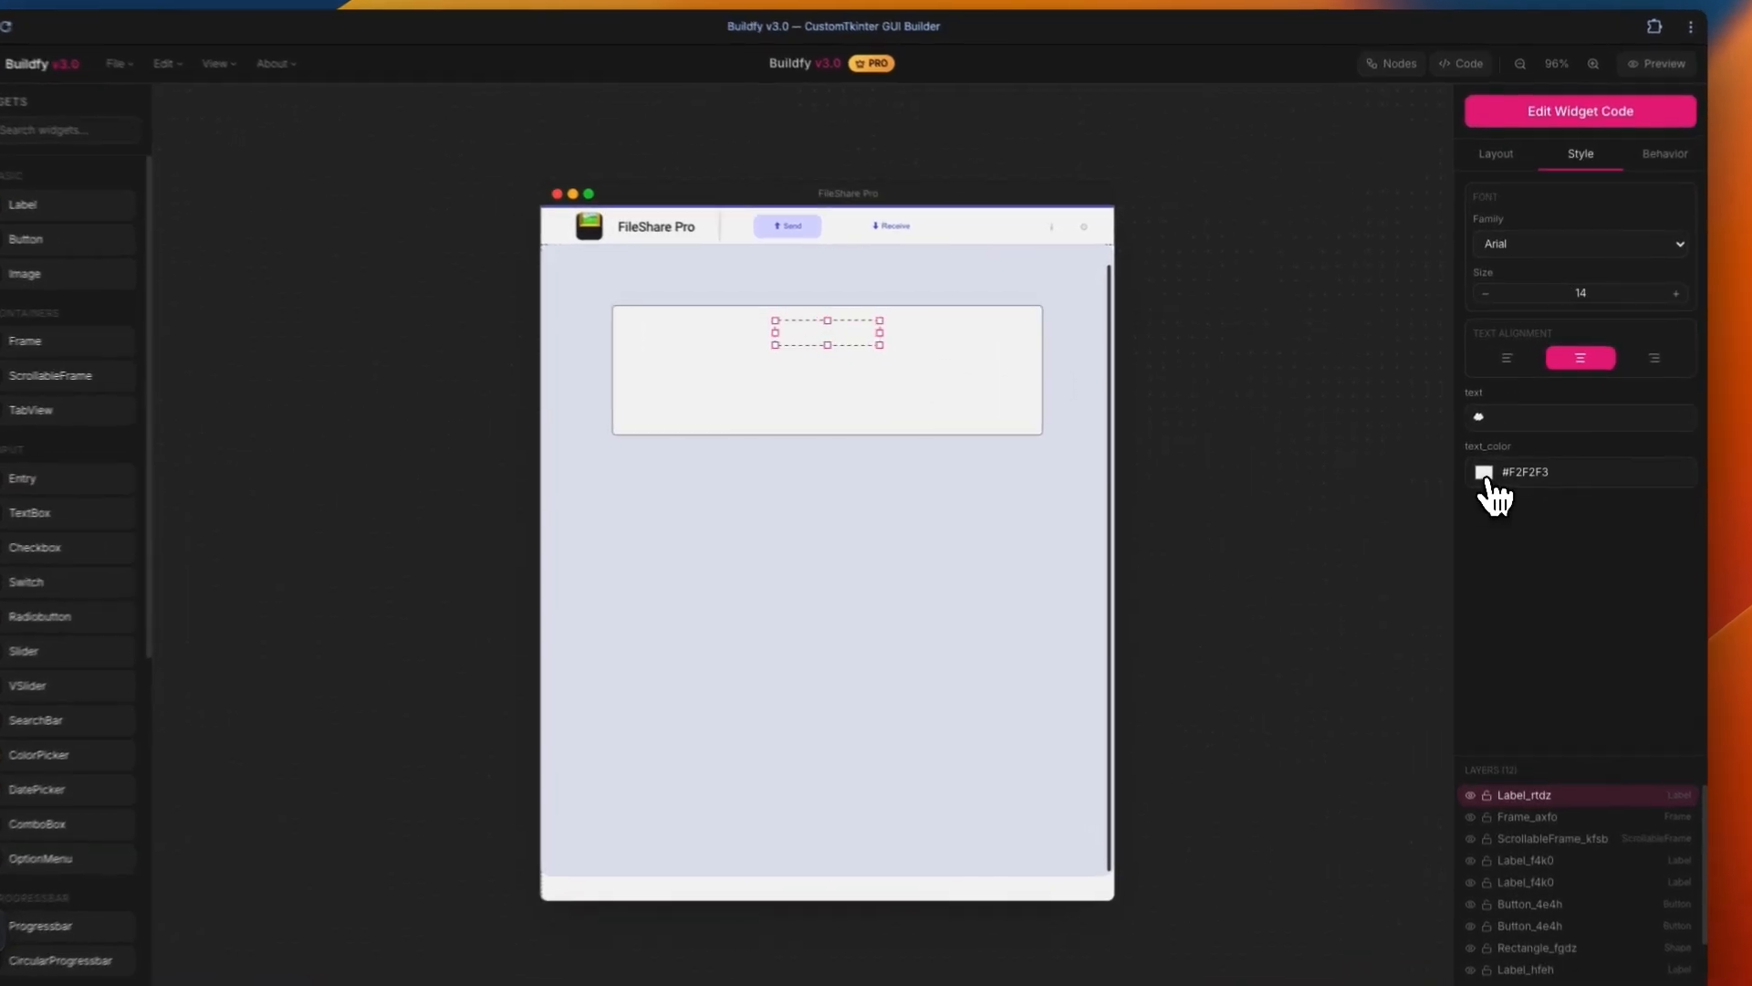
Set the cloud label's text_color to light grey #d9d9d9, sampled from the header's info icon
{"action": "left_click", "coordinate": [1483, 467]}
{"action": "left_click", "coordinate": [1495, 639]}
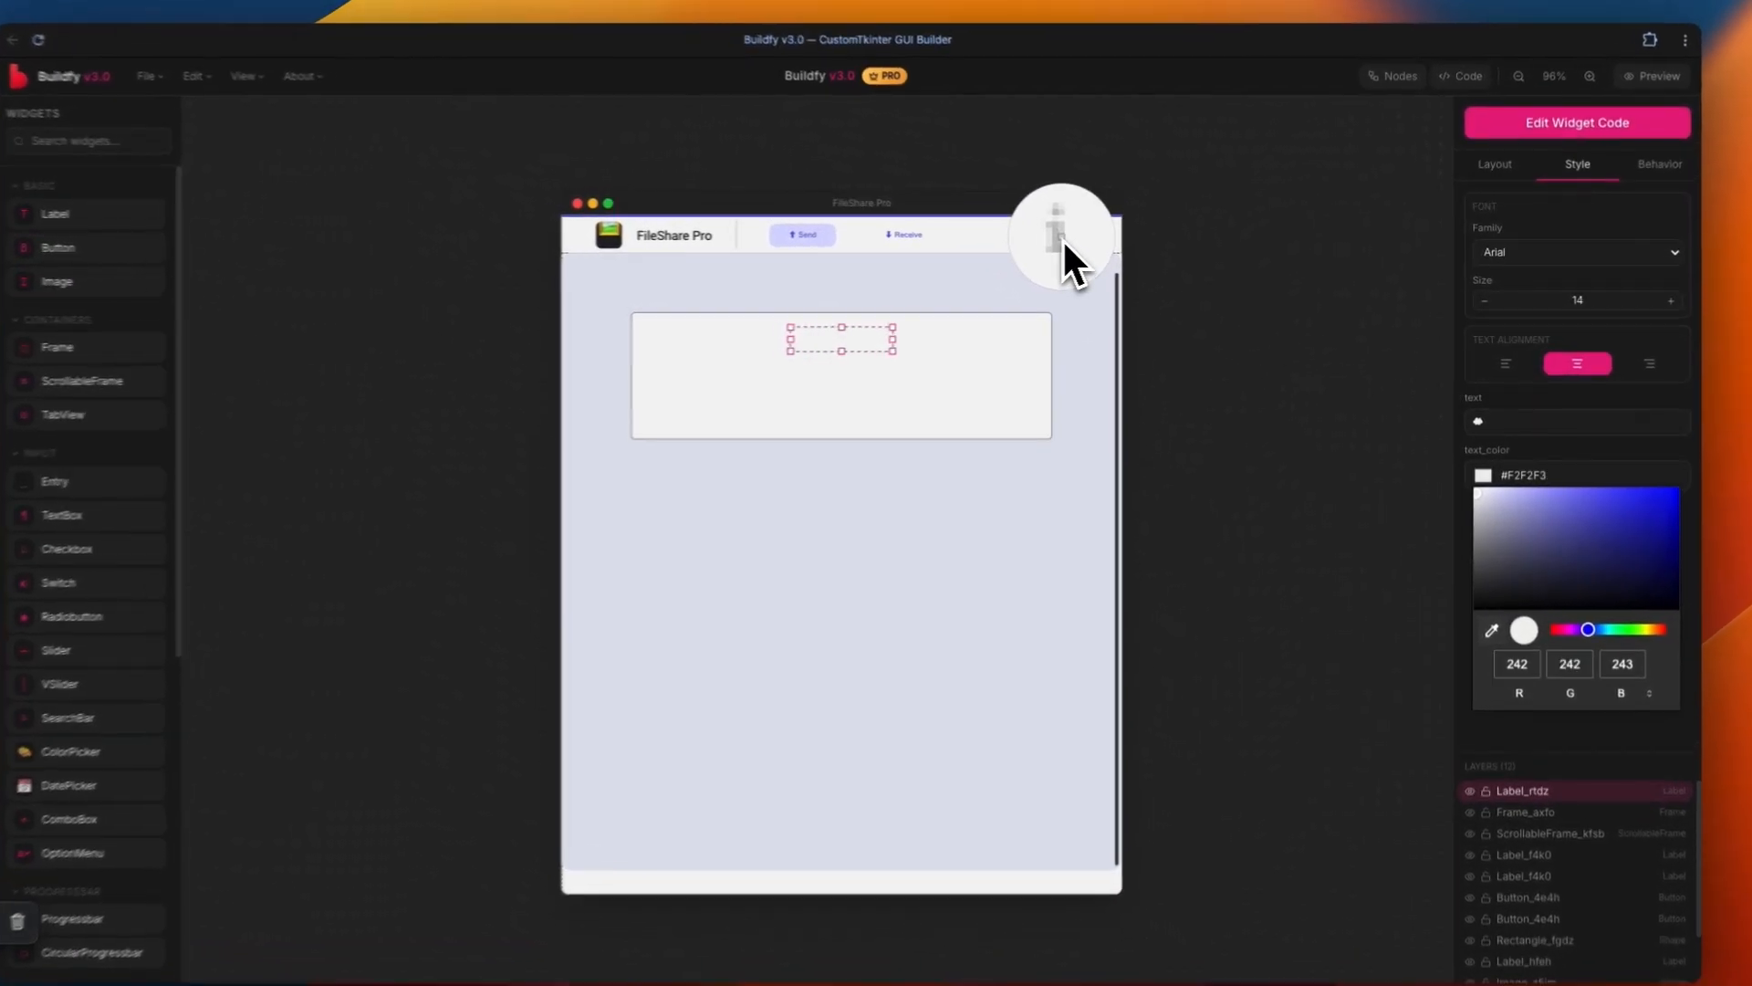
{"action": "left_click", "coordinate": [1062, 238]}
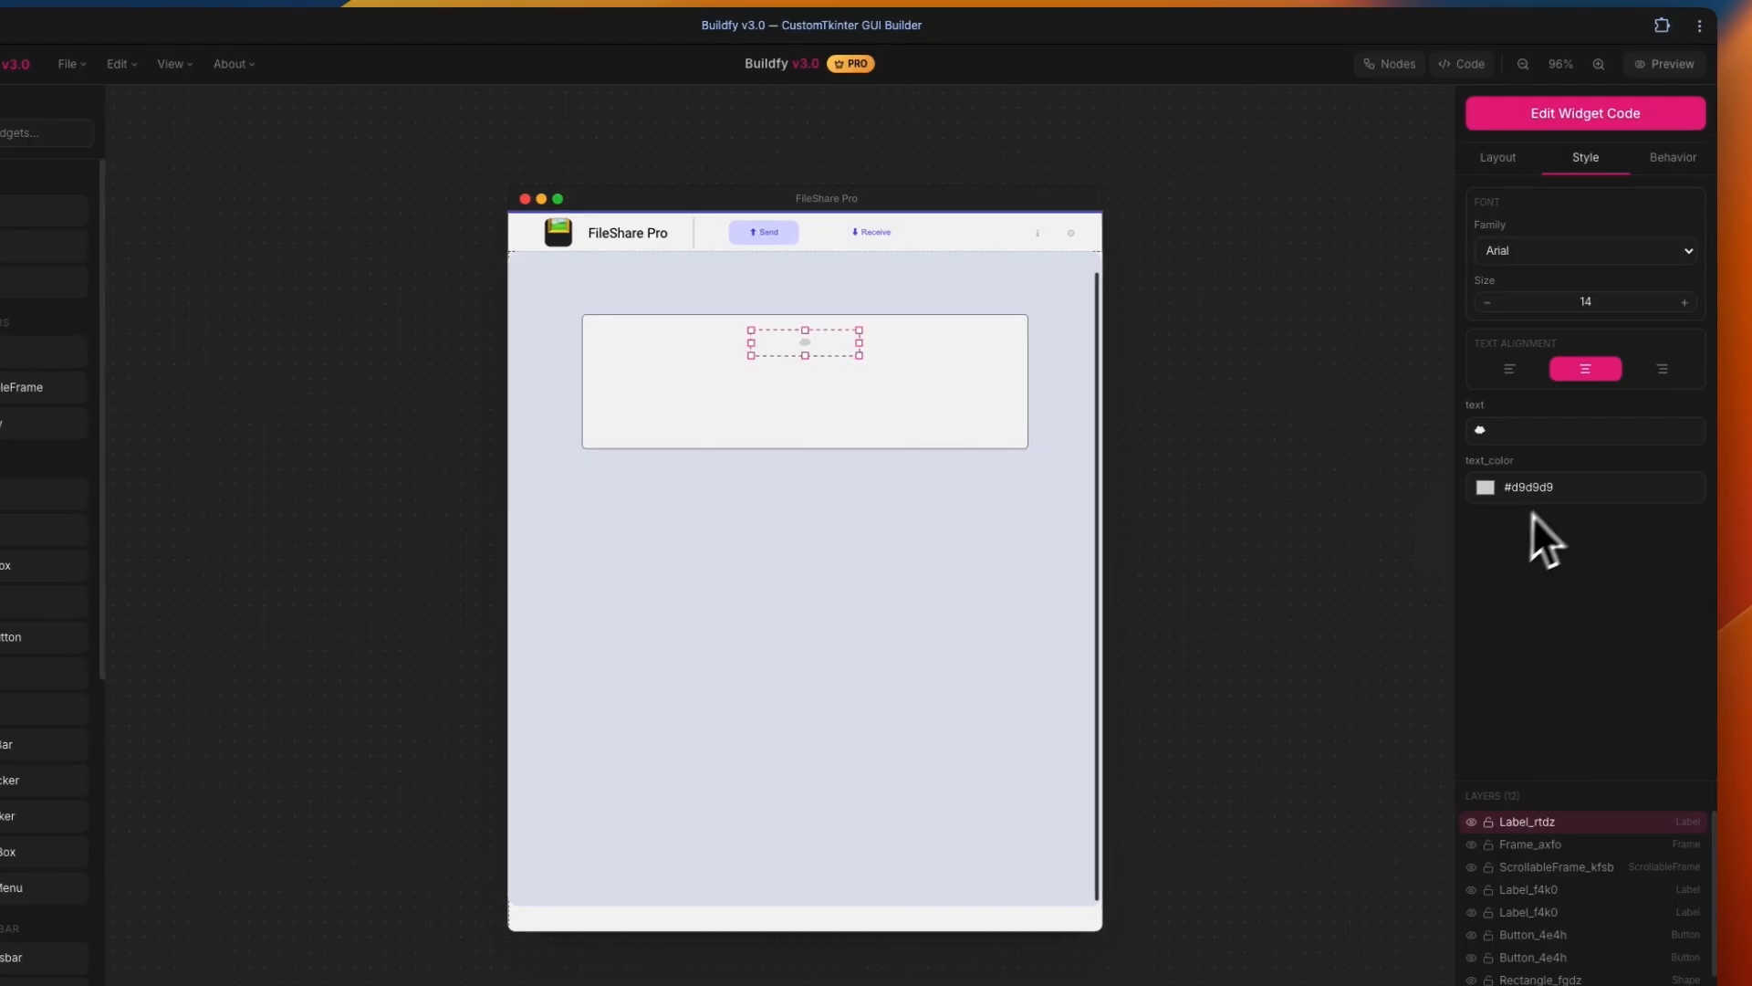
Give the cloud label font size 29 and text_color #949494, centred near the top of the frame
{"action": "left_click", "coordinate": [1683, 302]}
{"action": "left_click", "coordinate": [1683, 302]}
{"action": "left_click", "coordinate": [1683, 302]}
{"action": "left_click", "coordinate": [1683, 302]}
{"action": "left_click", "coordinate": [1485, 488]}
{"action": "left_click_drag", "start_coordinate": [1482, 563], "coordinate": [1470, 557]}
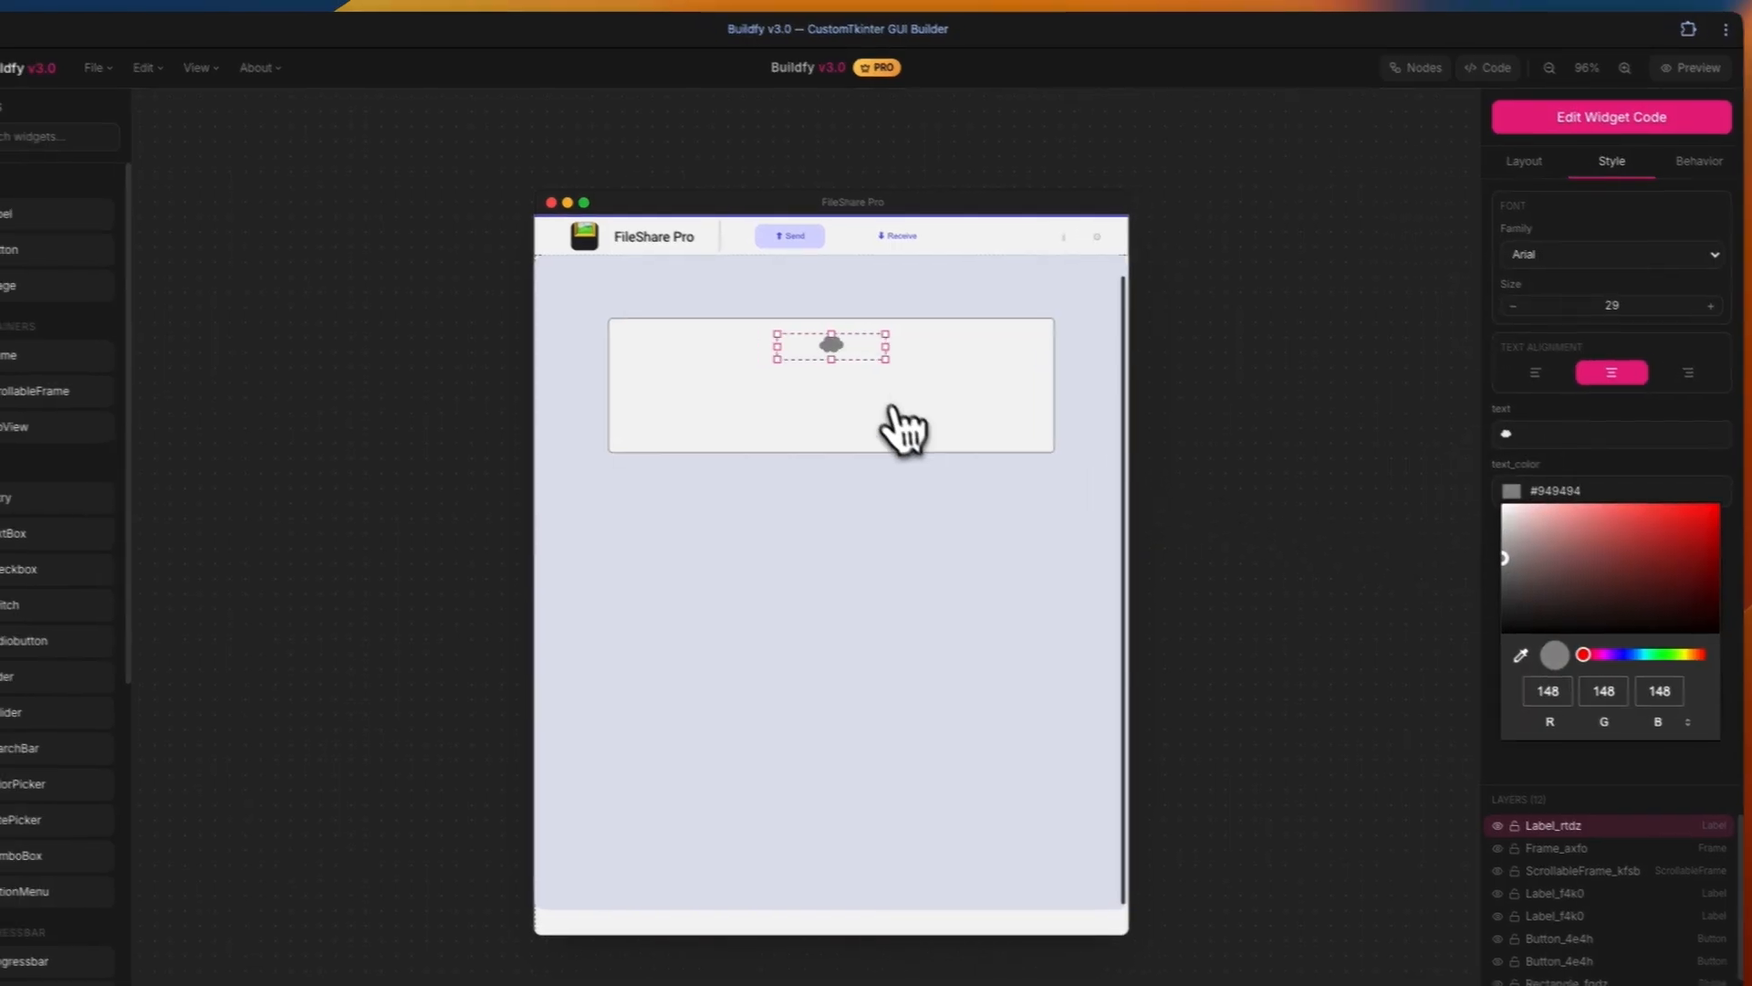
{"action": "left_click", "coordinate": [949, 353]}
{"action": "left_click_drag", "start_coordinate": [921, 354], "coordinate": [888, 356]}
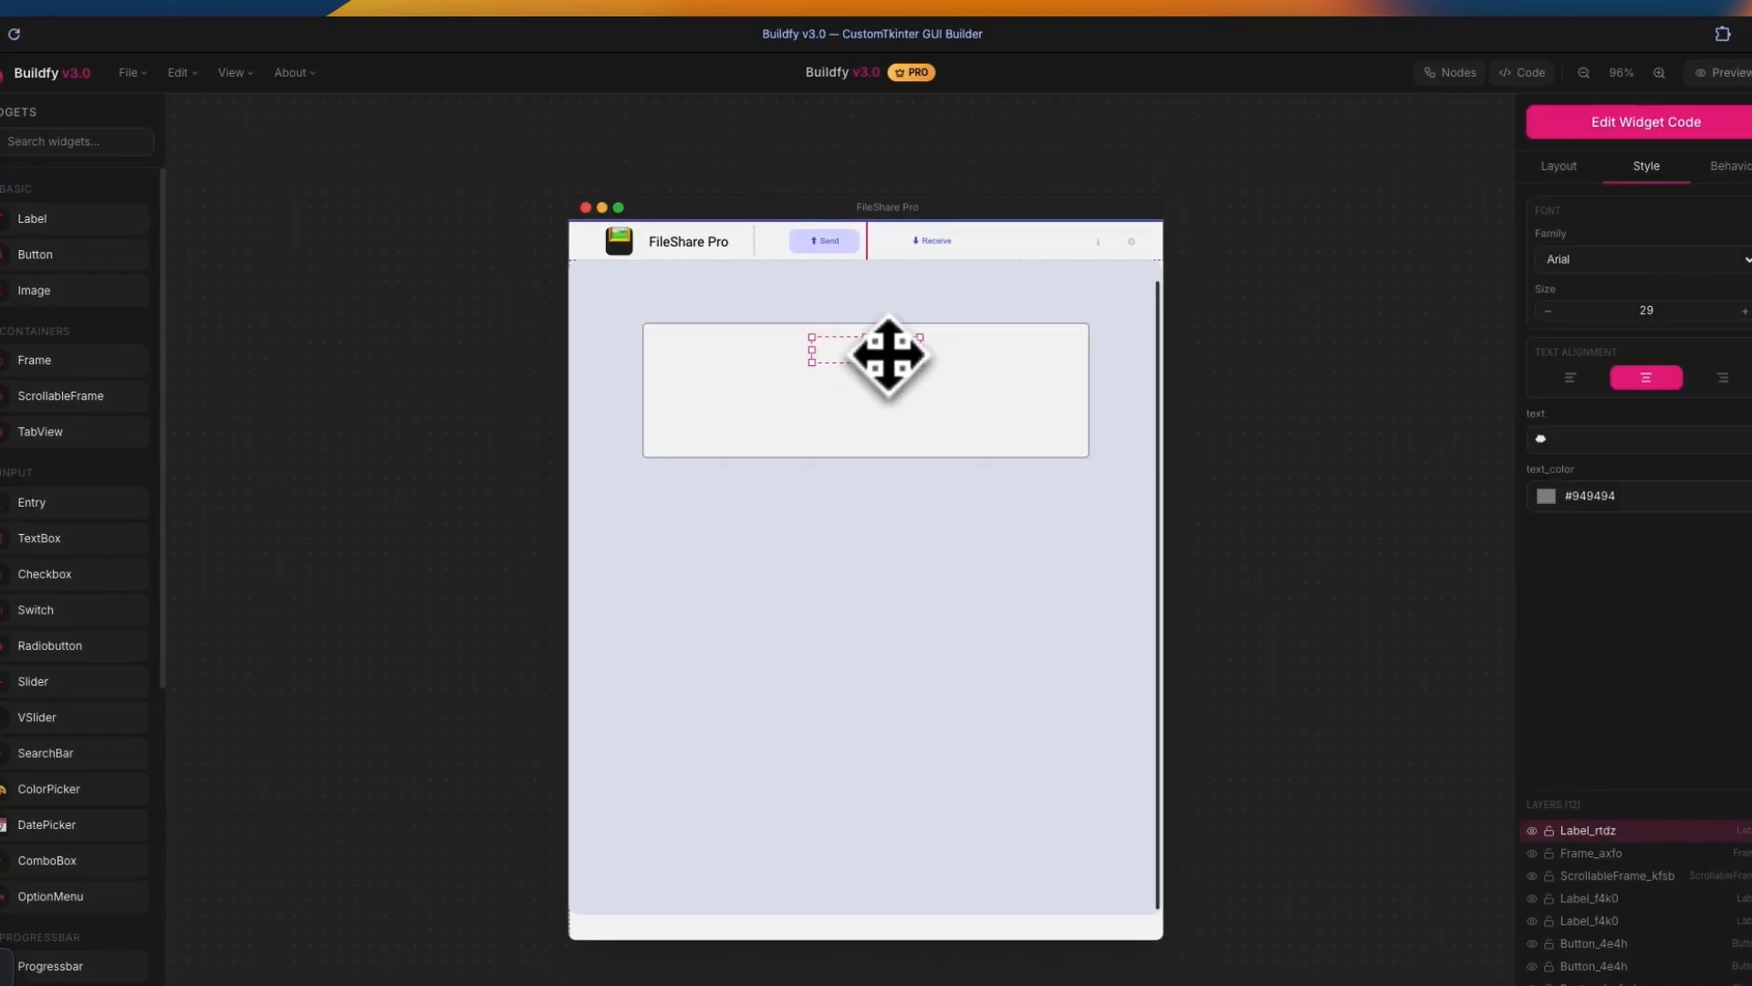
Add a label for the text "Drop files to send", centred in the frame beneath the cloud
{"action": "left_click", "coordinate": [1251, 441]}
{"action": "left_click_drag", "start_coordinate": [53, 228], "coordinate": [963, 431]}
{"action": "left_click_drag", "start_coordinate": [883, 388], "coordinate": [900, 380]}
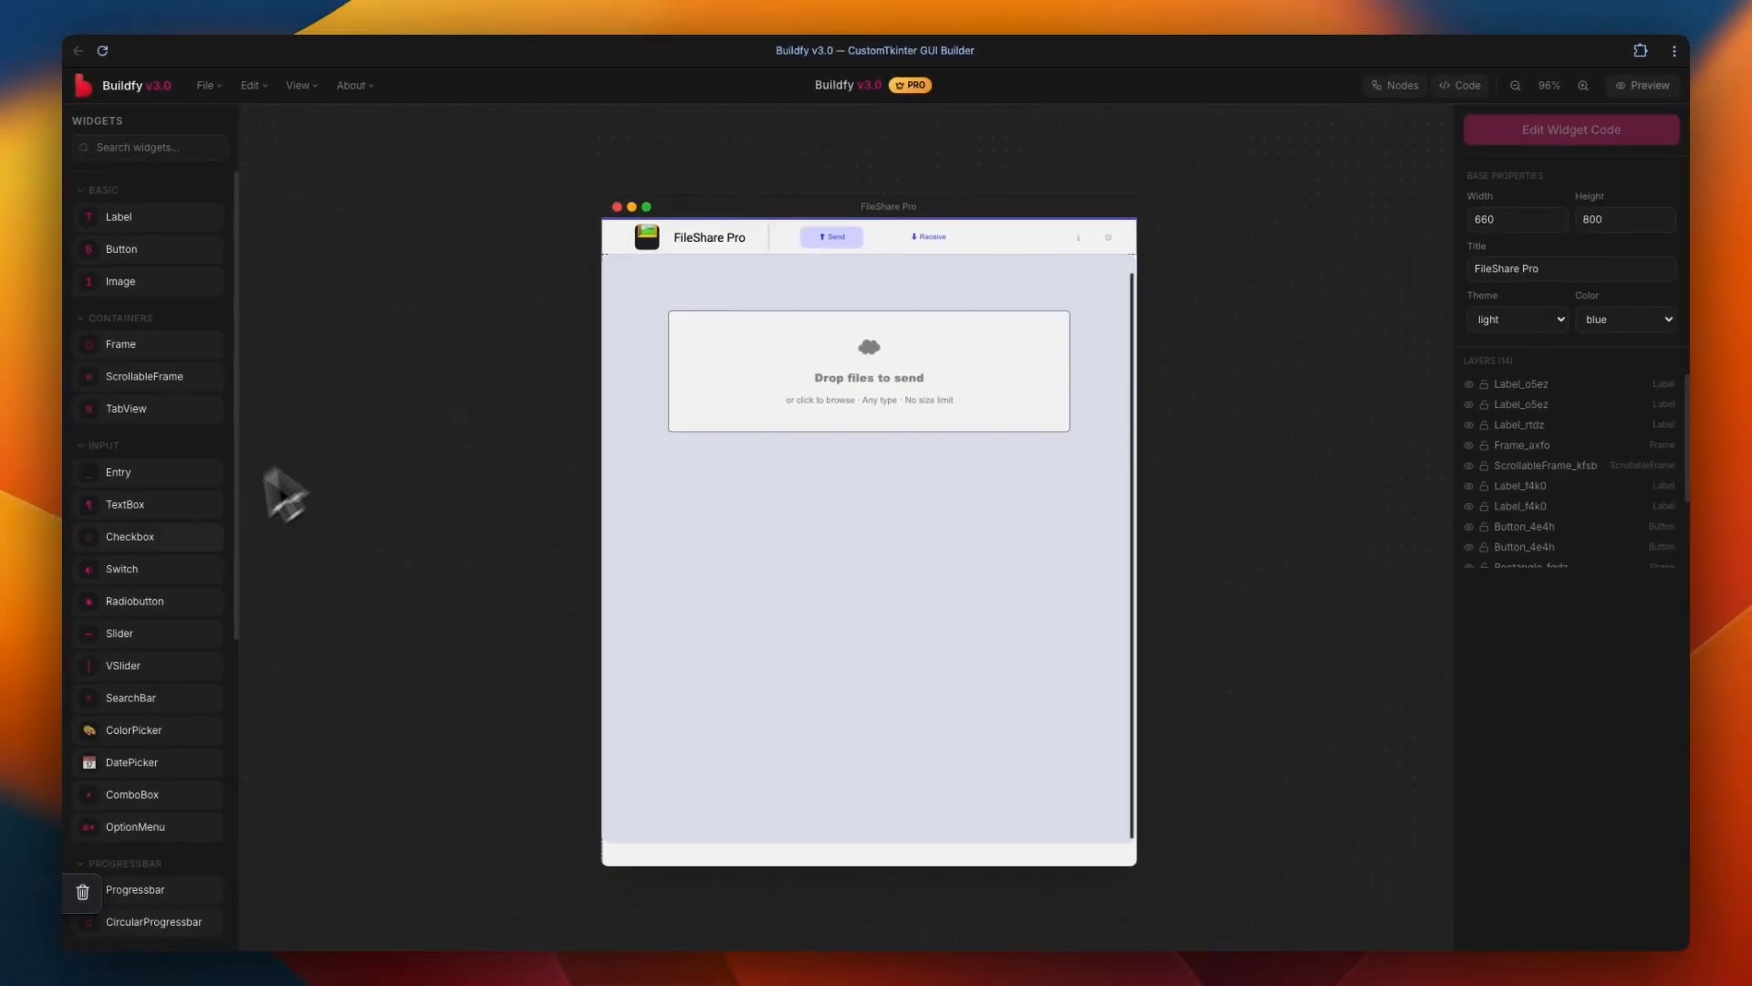
Add a rectangle below the "Drop files to send" frame and set its fill to #f5f5f5
{"action": "scroll", "coordinate": [146, 593], "scroll_direction": "down", "scroll_amount": 5}
{"action": "left_click_drag", "start_coordinate": [125, 721], "coordinate": [1105, 531]}
{"action": "left_click_drag", "start_coordinate": [851, 544], "coordinate": [863, 529]}
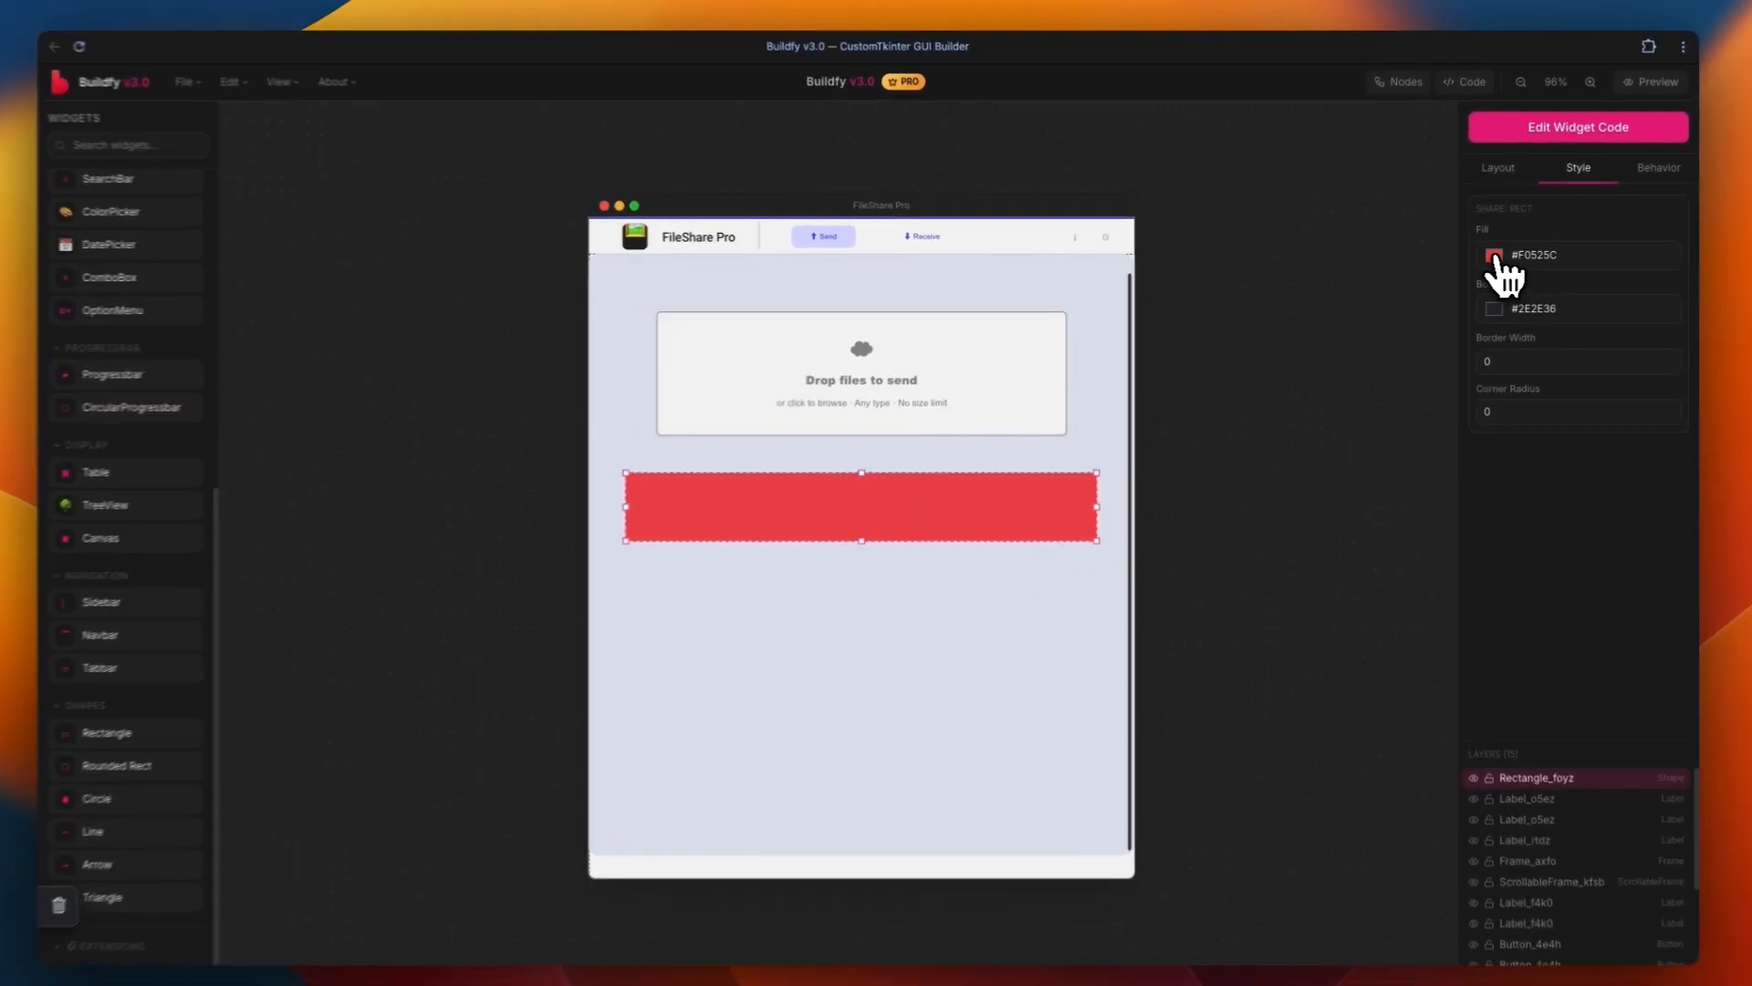
{"action": "left_click", "coordinate": [1493, 254]}
{"action": "left_click", "coordinate": [1499, 401]}
{"action": "left_click", "coordinate": [1032, 373]}
Resize and move the rectangle so its side edges line up with the drop frame above
{"action": "left_click_drag", "start_coordinate": [1101, 501], "coordinate": [1087, 501]}
{"action": "left_click_drag", "start_coordinate": [580, 530], "coordinate": [605, 530]}
{"action": "left_click_drag", "start_coordinate": [1097, 528], "coordinate": [1063, 532]}
{"action": "left_click", "coordinate": [1267, 553]}
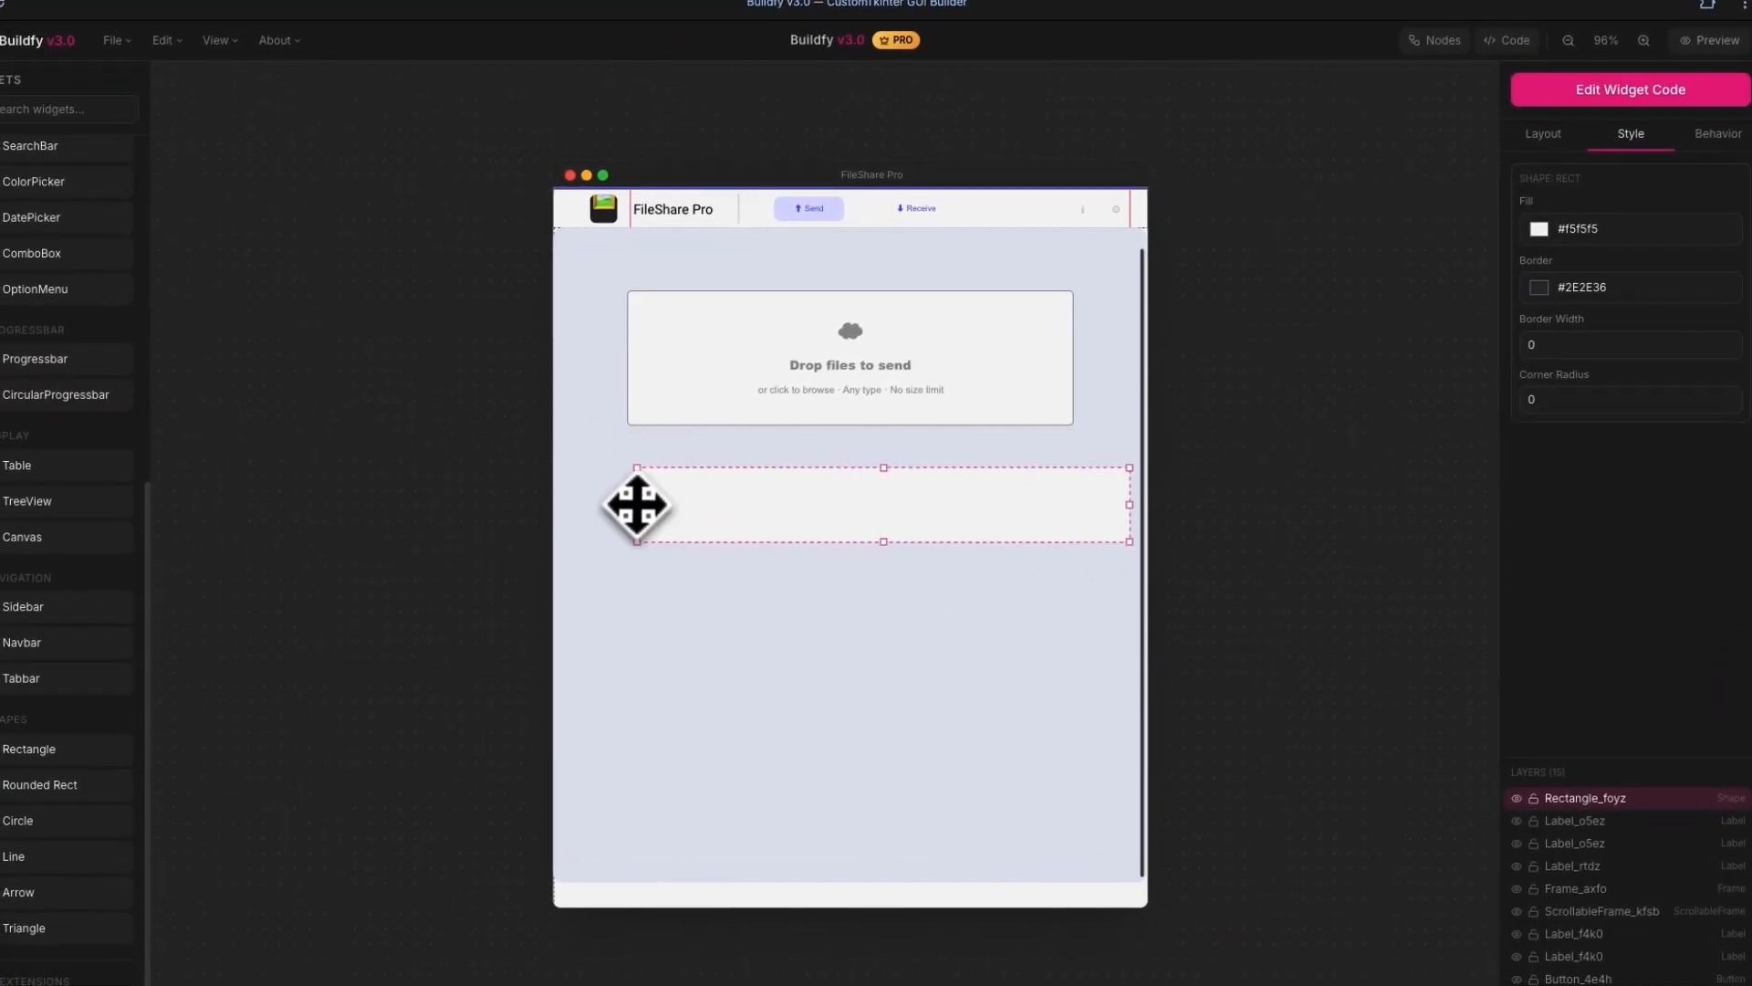
{"action": "left_click", "coordinate": [1035, 517]}
Set the rectangle's corner radius to 12
{"action": "left_click", "coordinate": [1570, 393]}
{"action": "type", "text": "12"}
{"action": "left_click", "coordinate": [1055, 661]}
{"action": "left_click", "coordinate": [1019, 503]}
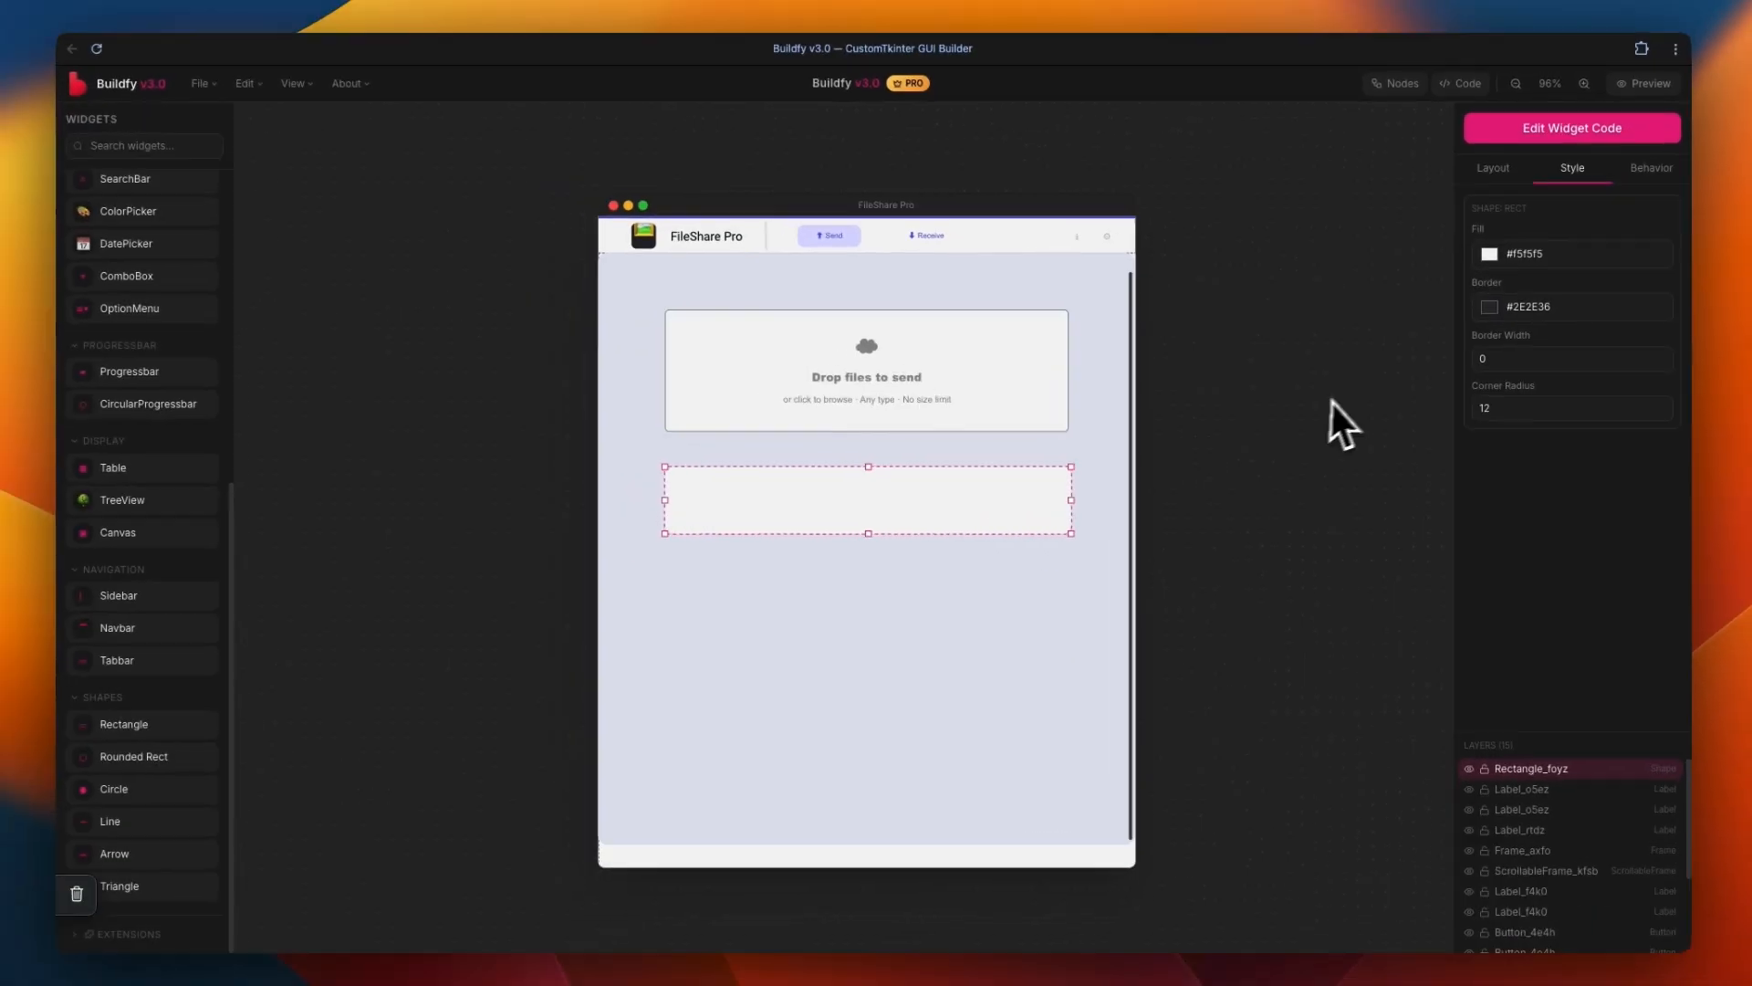
Add a button at the left end of the rectangle and set its width and height to 35
{"action": "left_click_drag", "start_coordinate": [2, 218], "coordinate": [771, 546]}
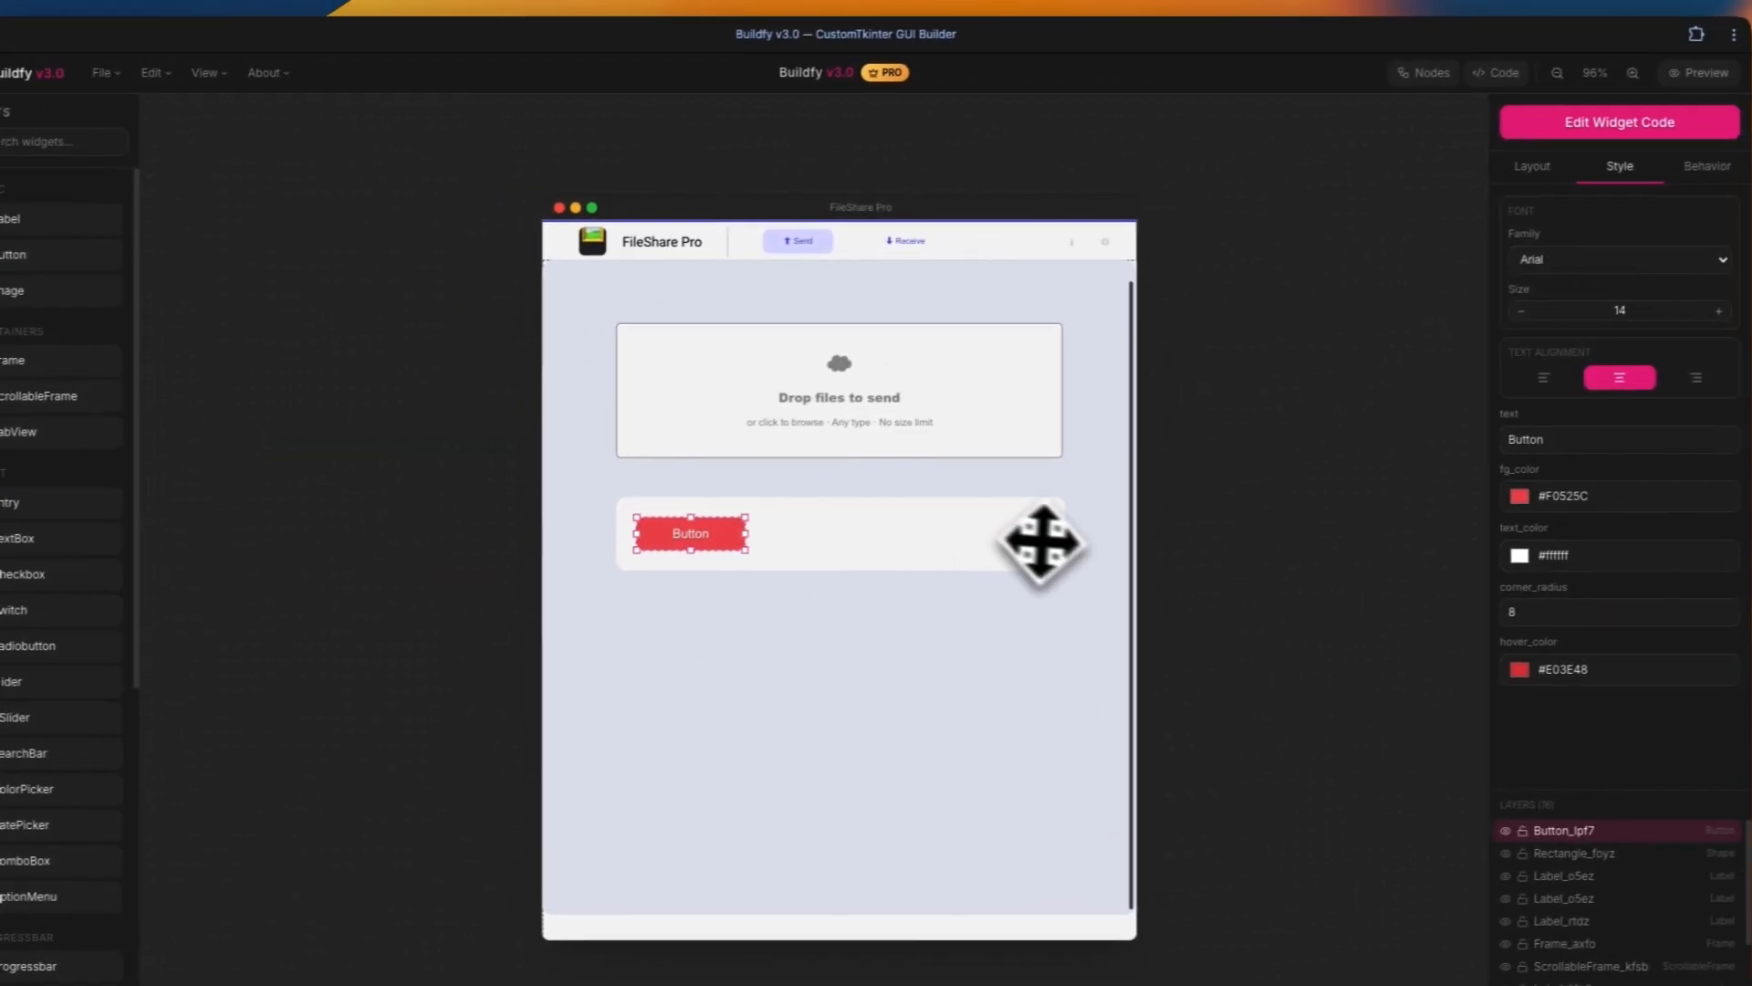
{"action": "left_click", "coordinate": [1542, 166]}
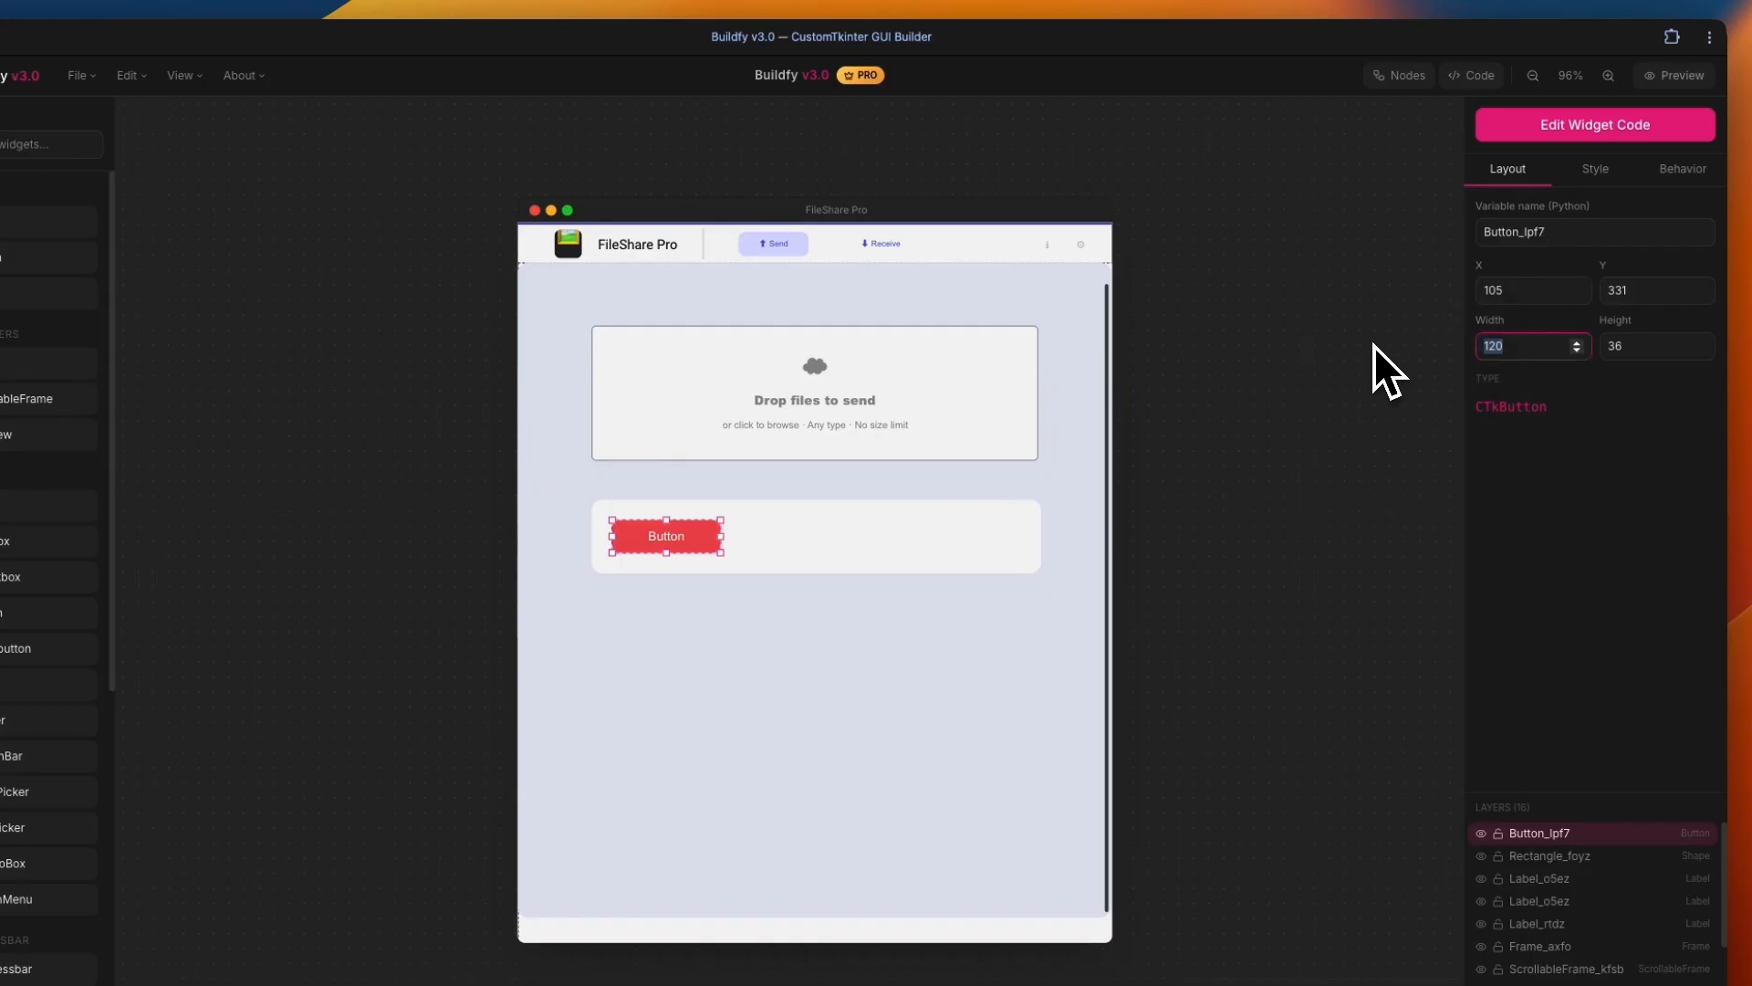
{"action": "type", "text": "050"}
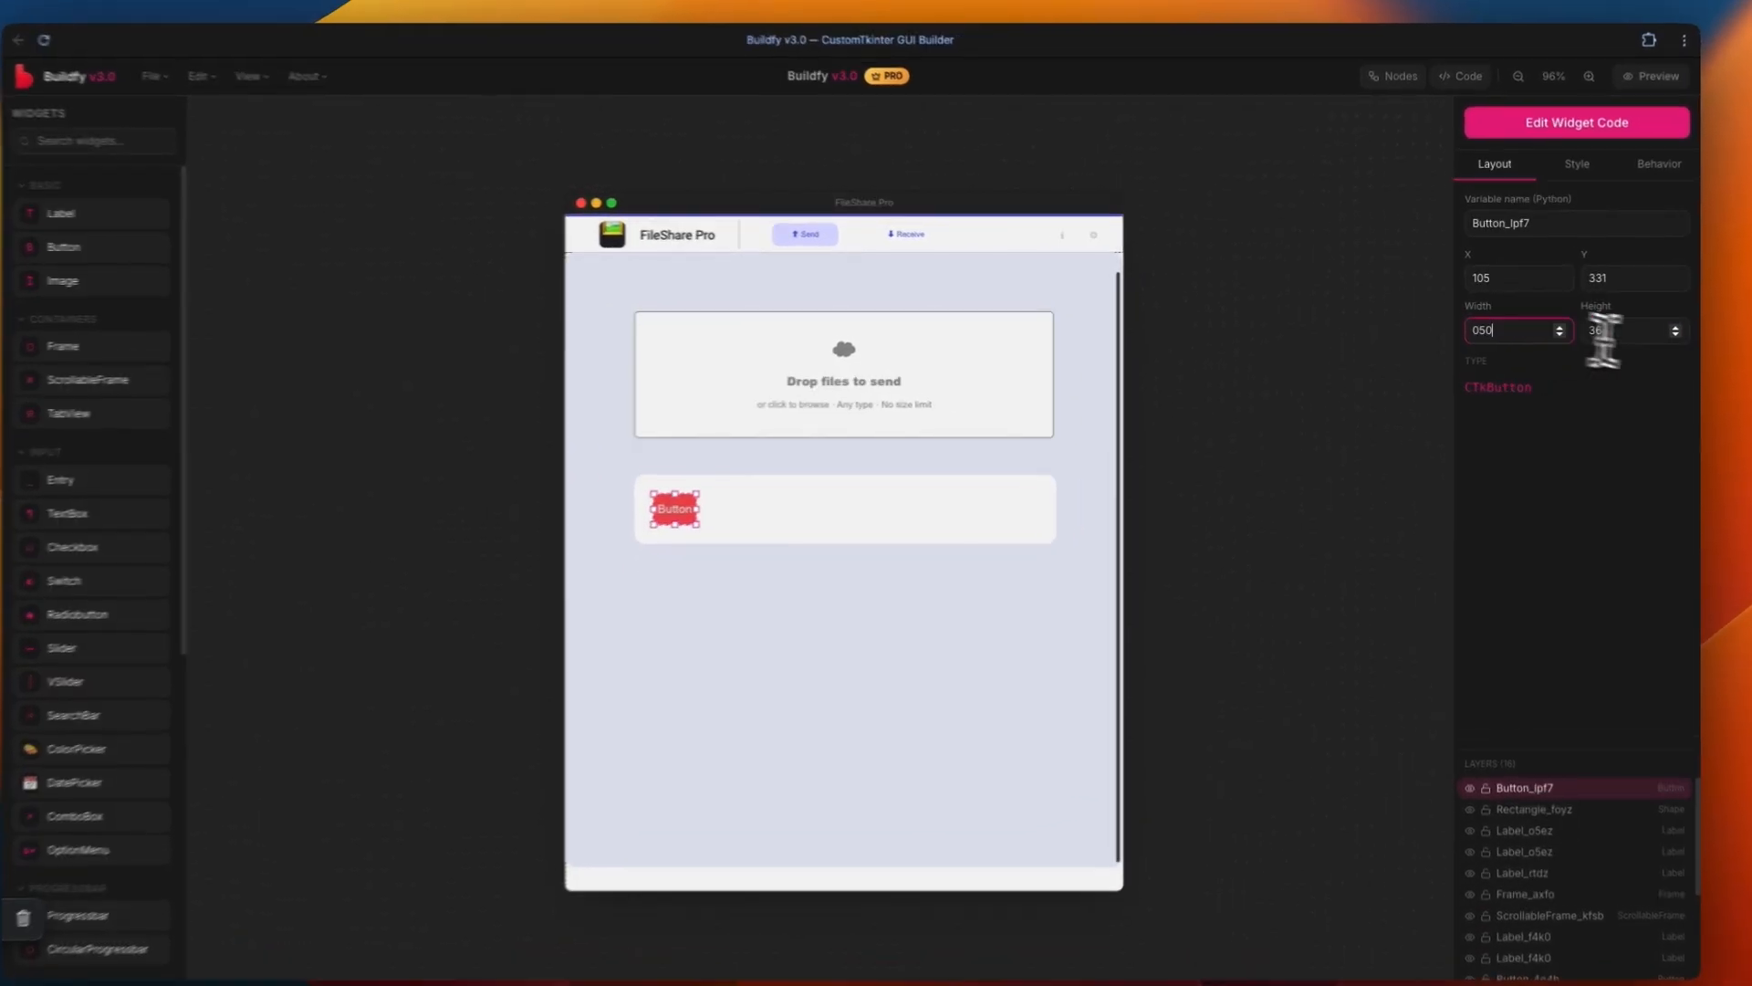
{"action": "left_click", "coordinate": [1581, 322]}
{"action": "left_click", "coordinate": [1534, 332]}
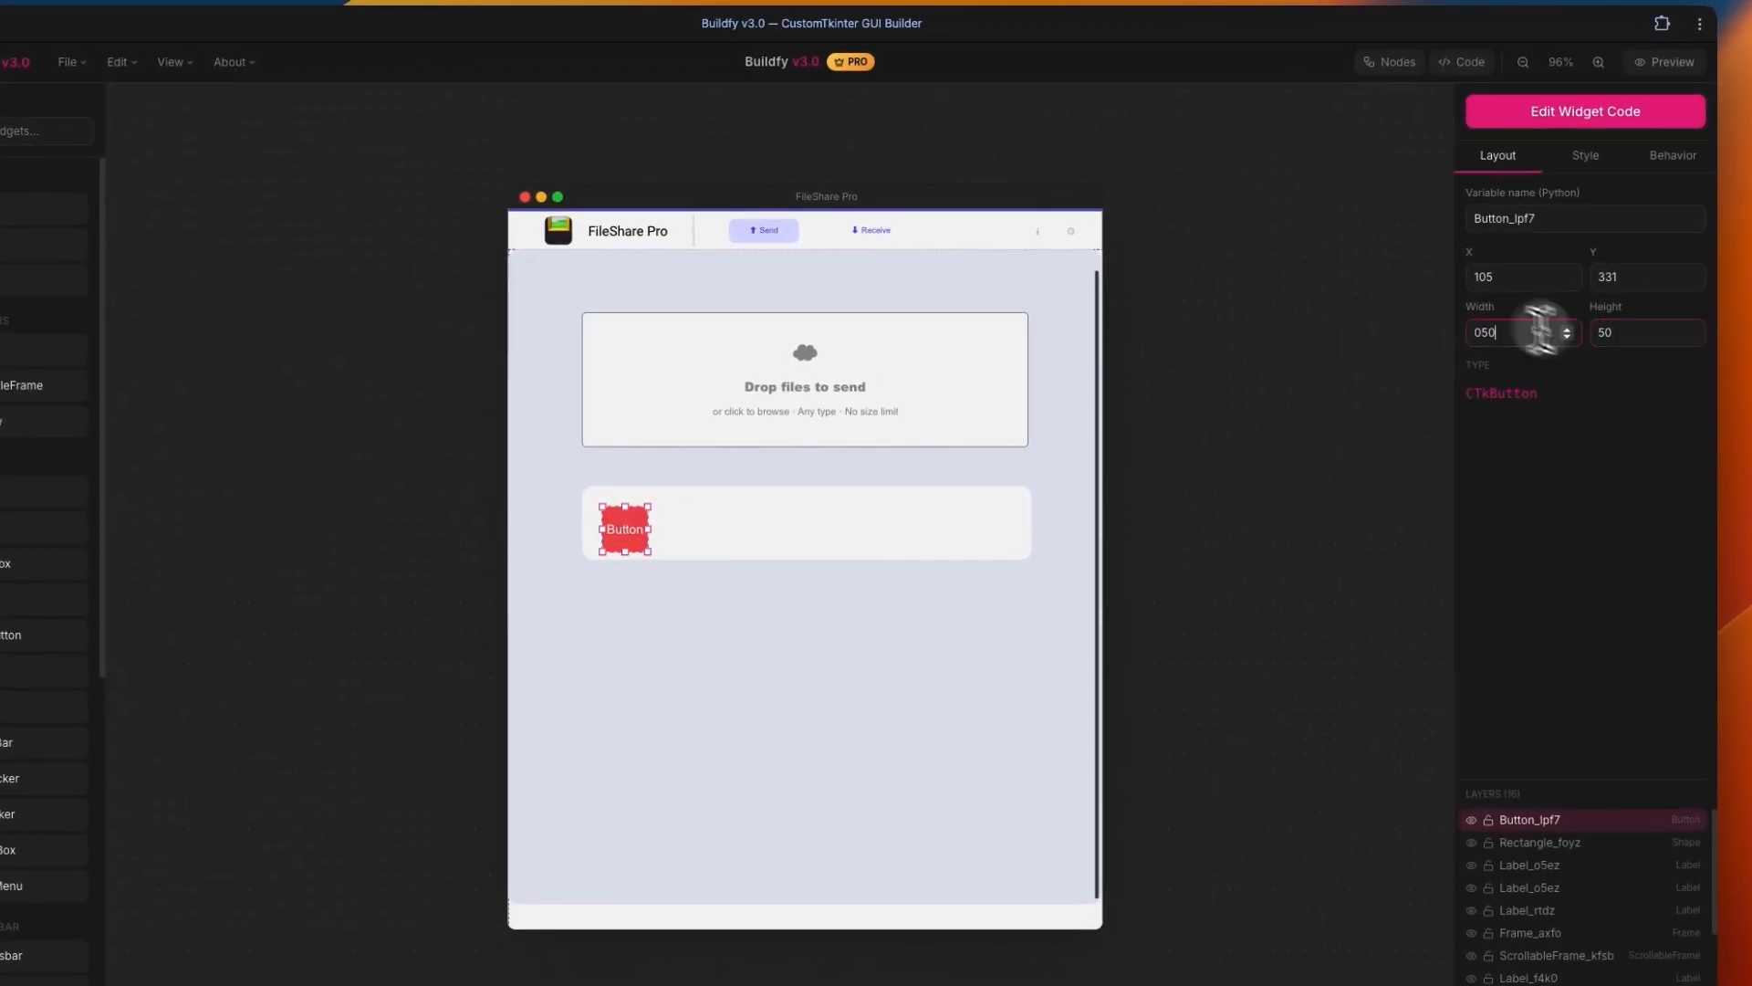
{"action": "type", "text": "35"}
{"action": "left_click", "coordinate": [1603, 335]}
{"action": "type", "text": "35"}
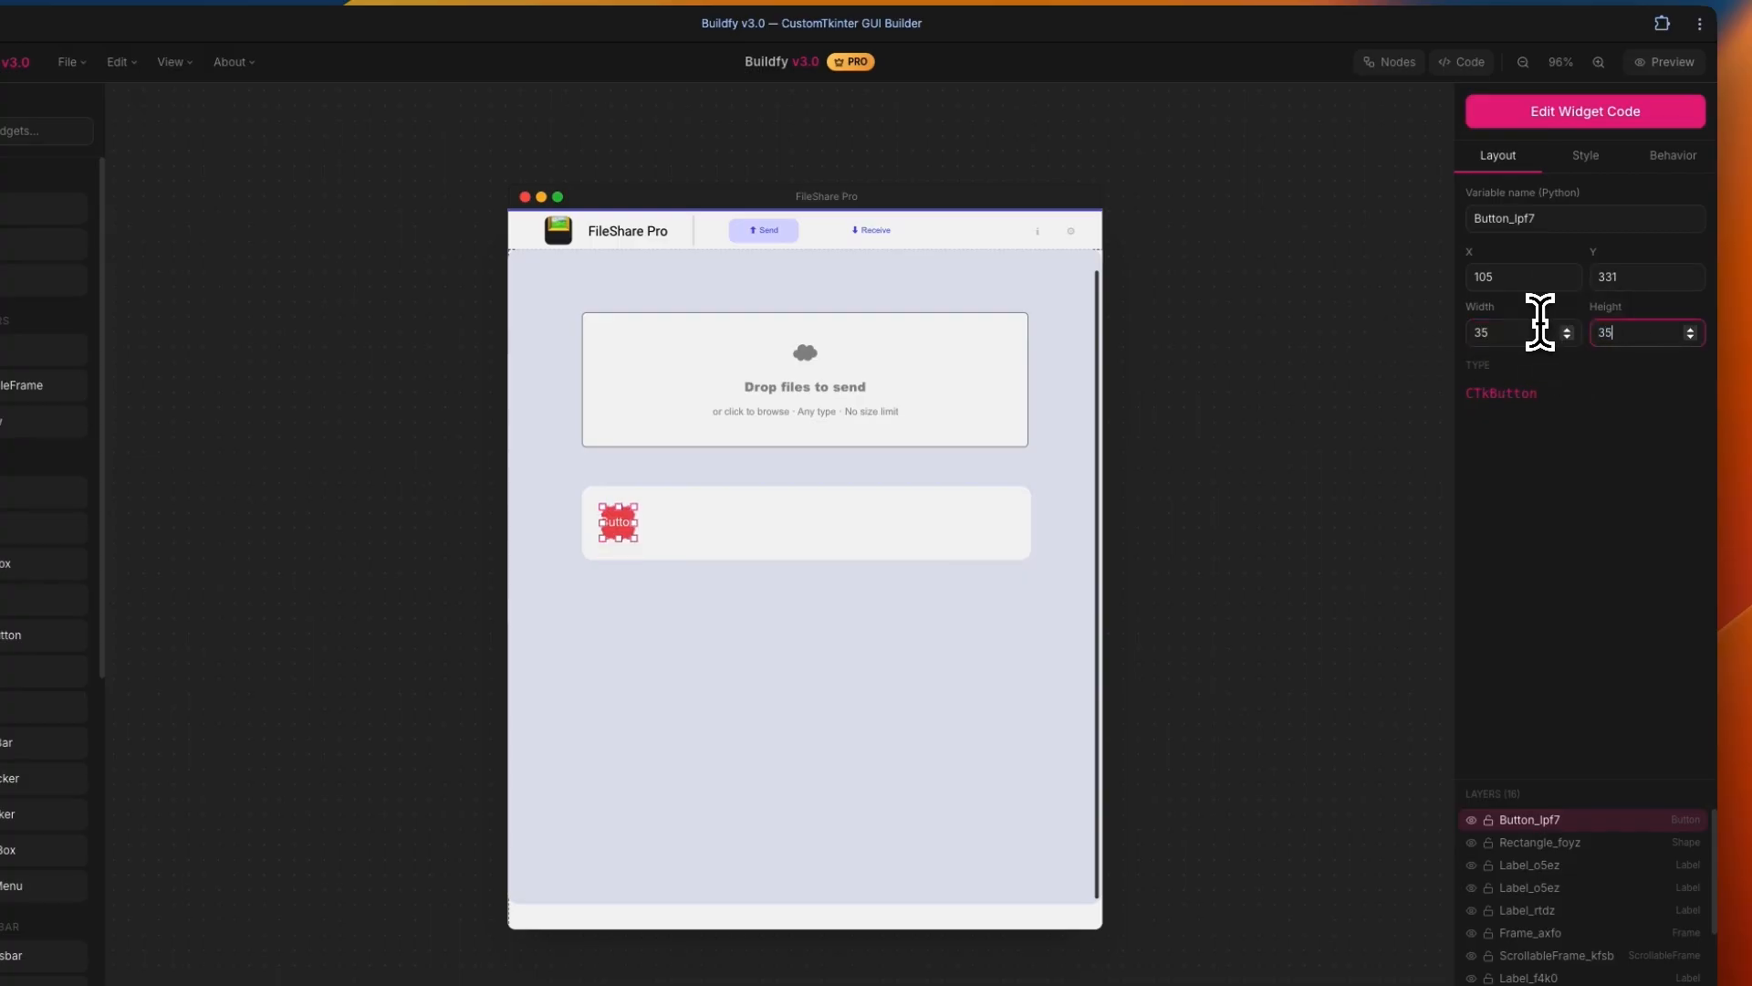
Set the small button's fg_color to the light blue #dce2f9
{"action": "left_click", "coordinate": [1586, 155]}
{"action": "left_click", "coordinate": [1515, 485]}
{"action": "left_click", "coordinate": [895, 535]}
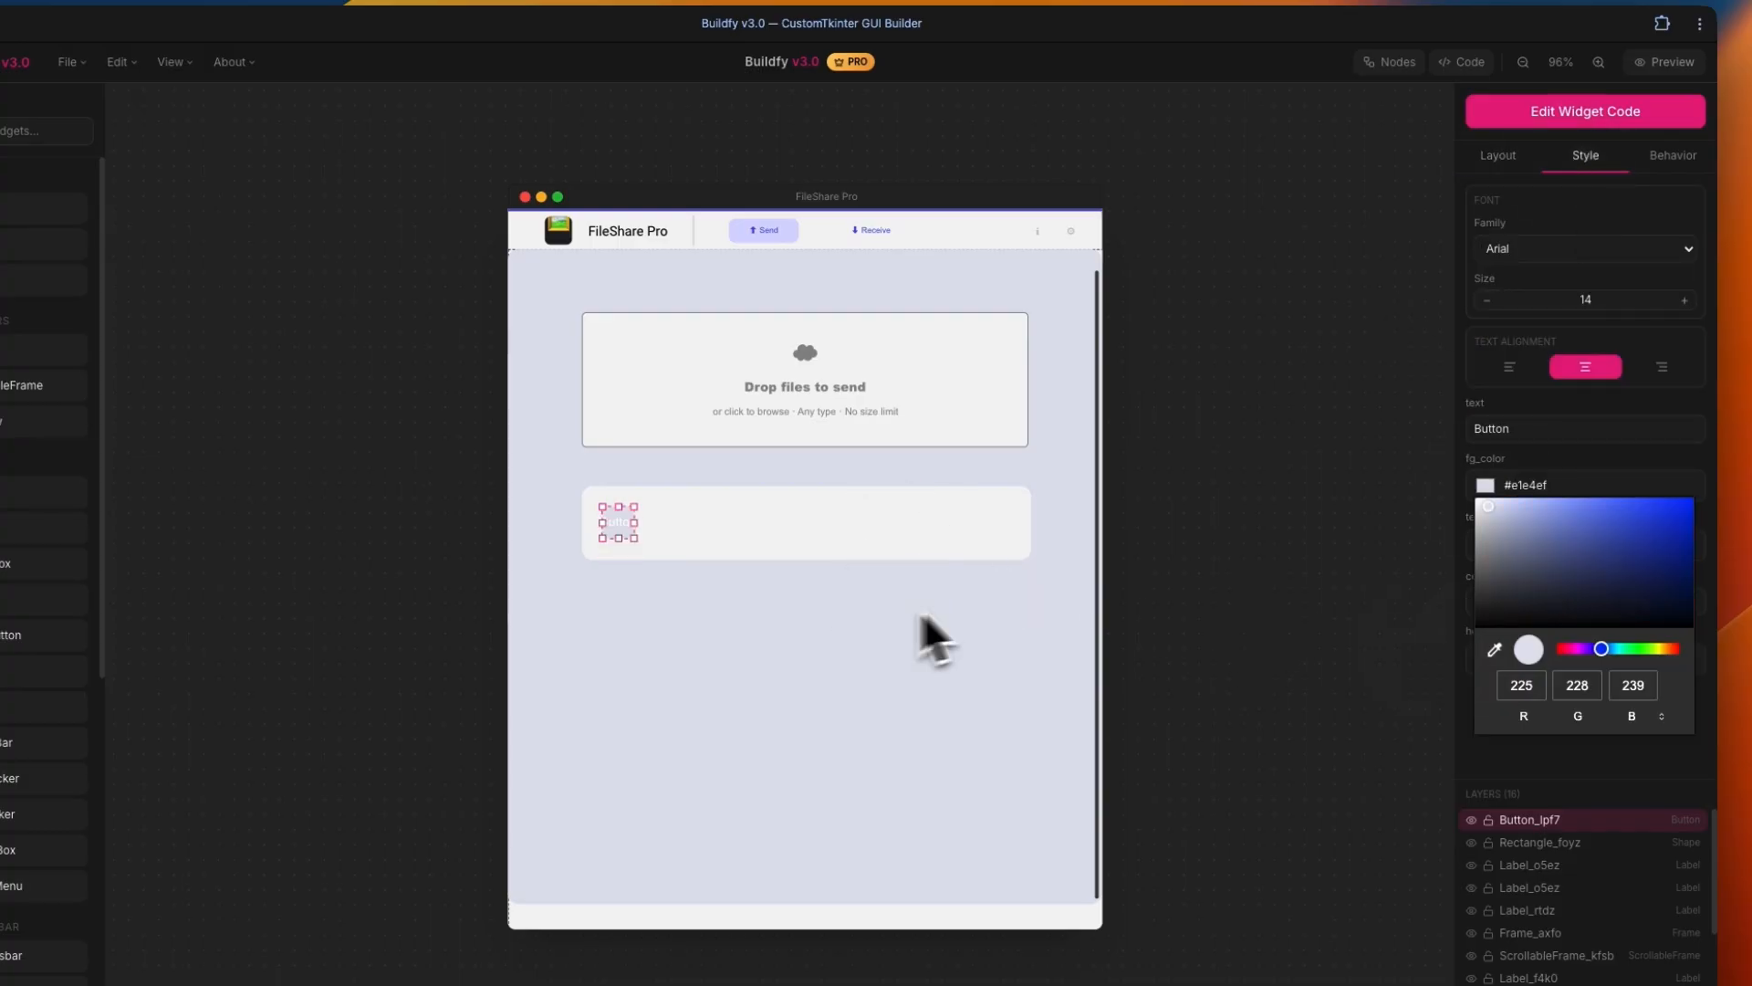
{"action": "left_click", "coordinate": [1504, 502]}
{"action": "left_click", "coordinate": [1296, 517]}
Replace the small button's text with a satellite dish symbol
{"action": "left_click", "coordinate": [622, 523]}
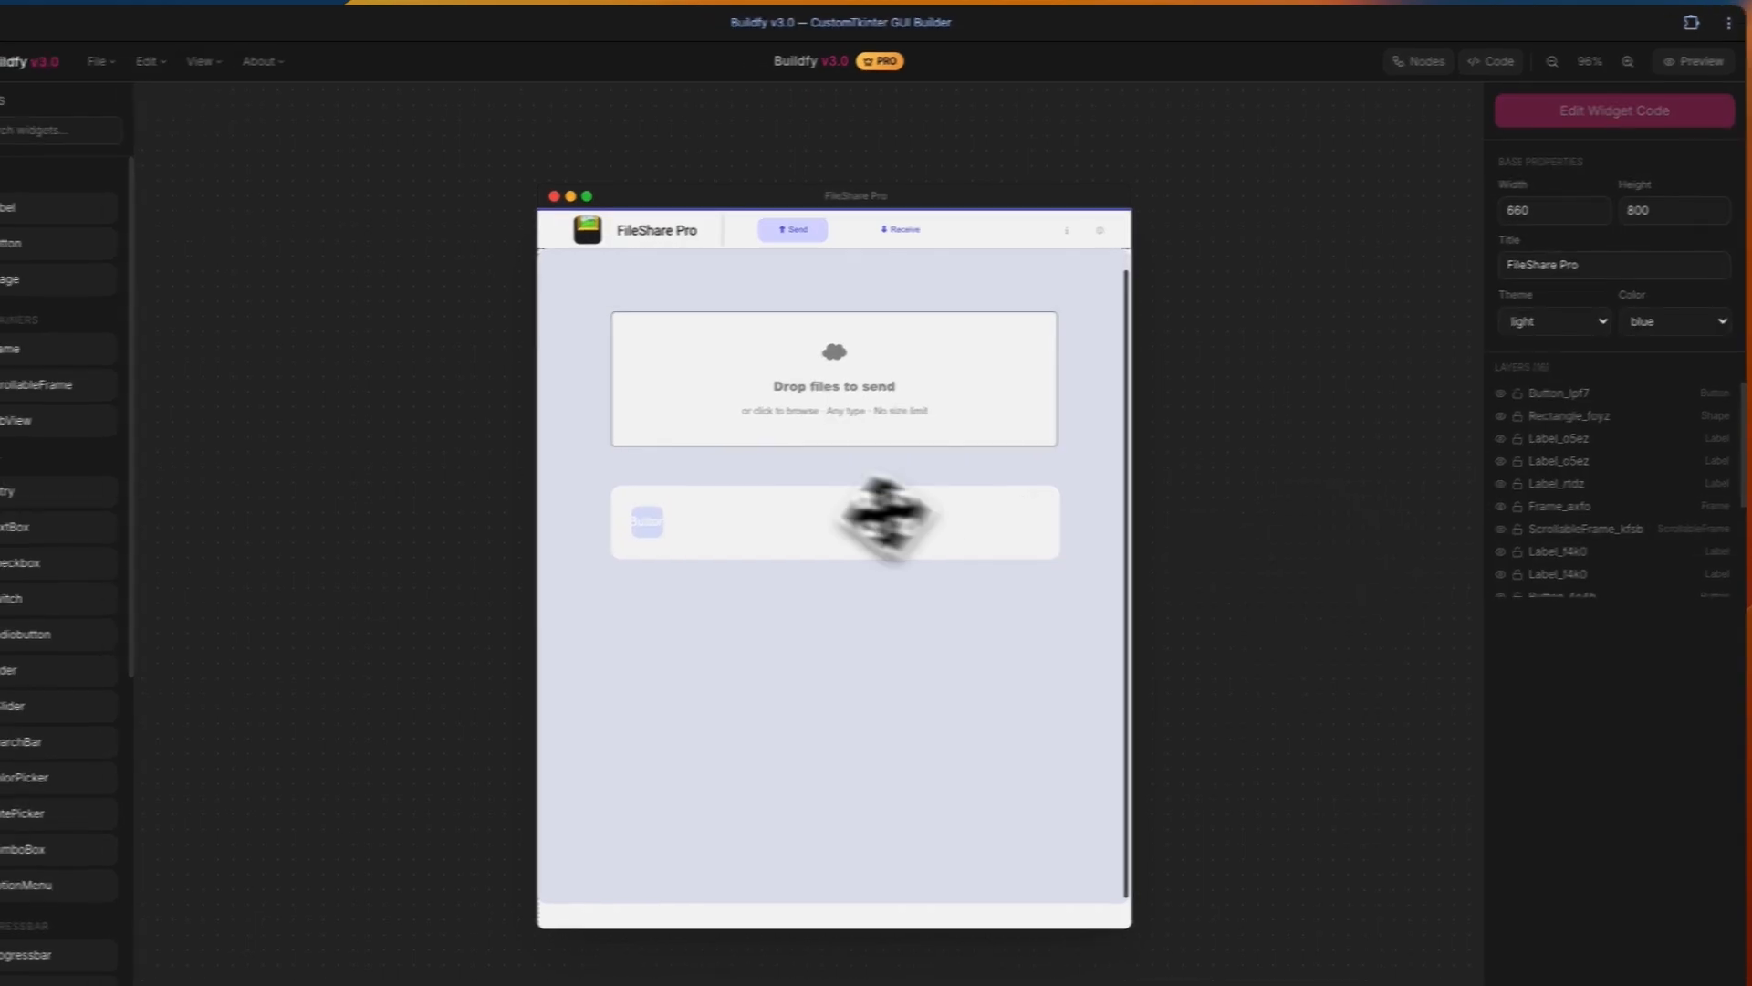
{"action": "double_click", "coordinate": [698, 523]}
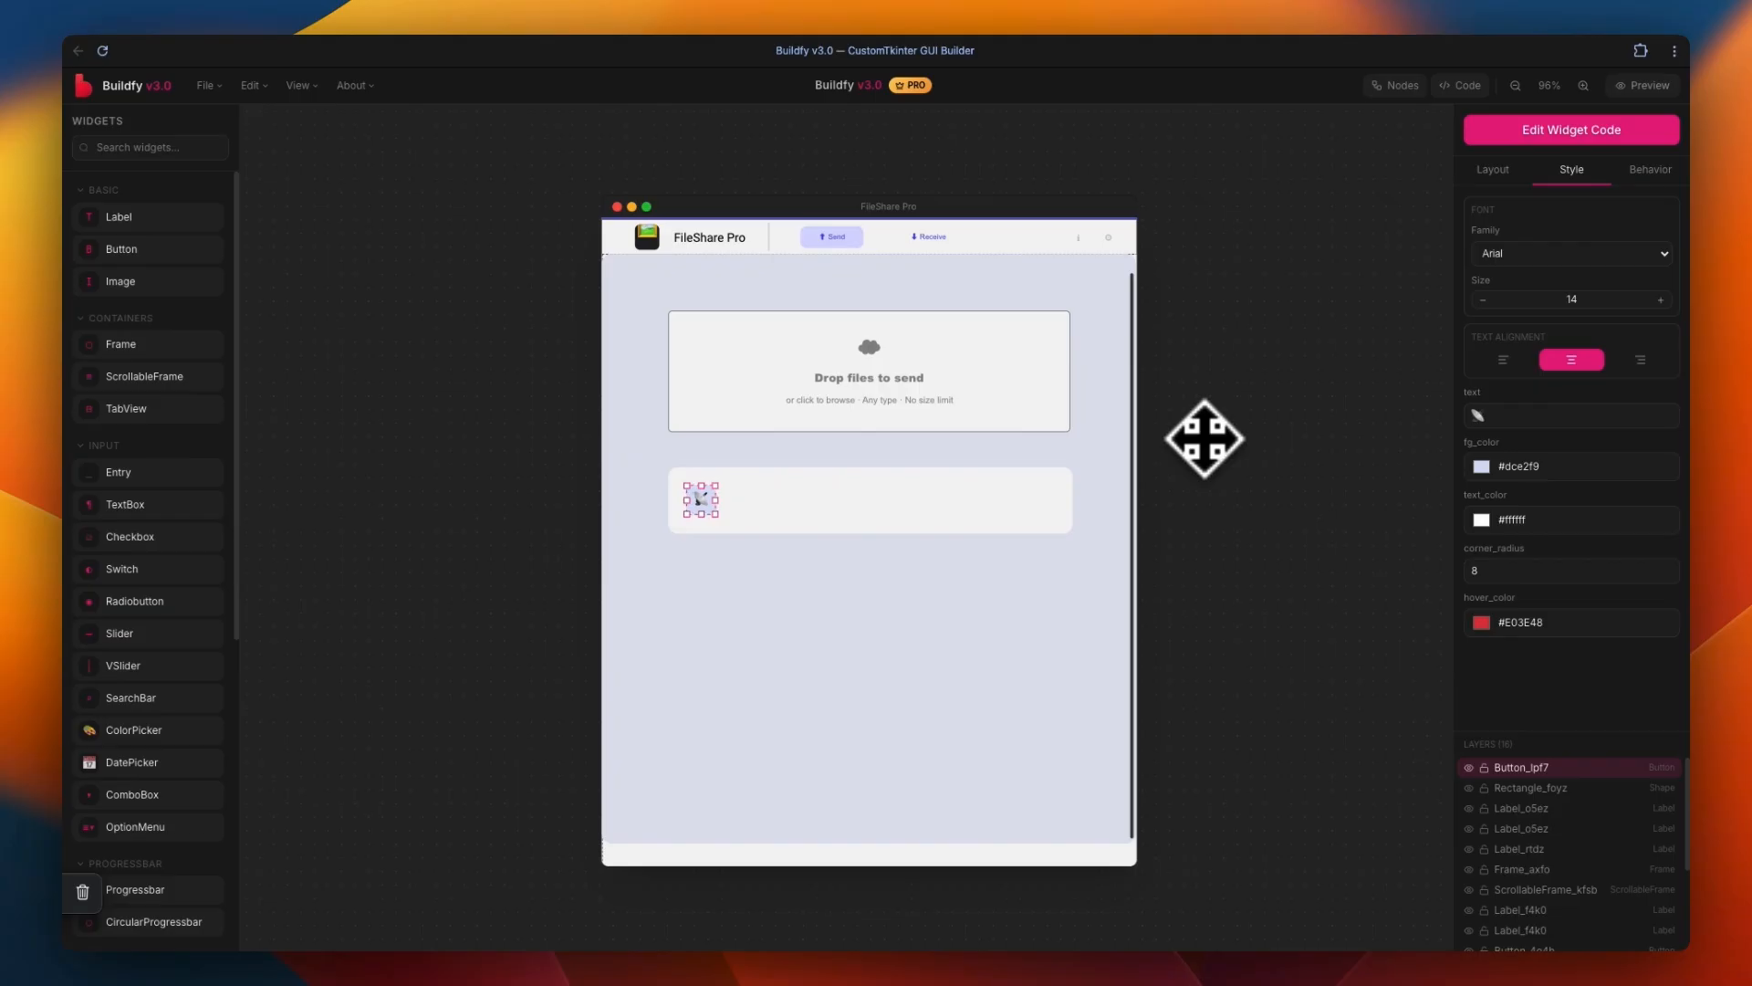
{"action": "left_click", "coordinate": [1205, 438]}
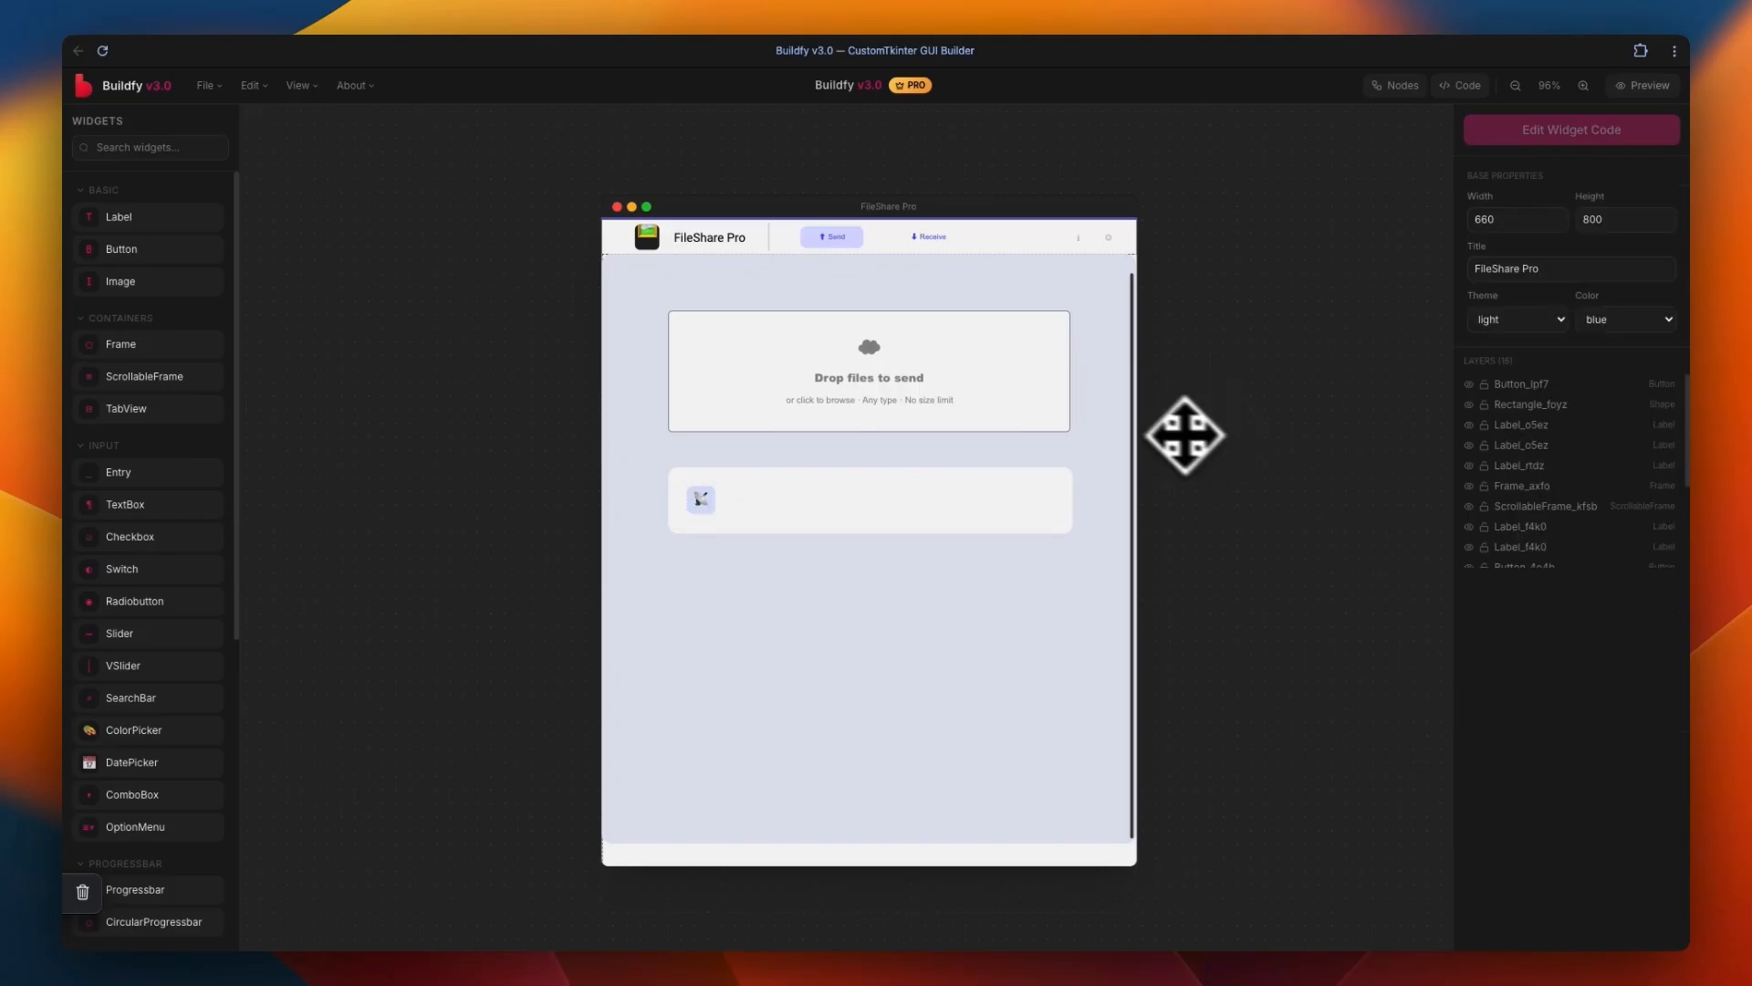
Place a copy of the "Drop files to send" label beside the satellite button and set its text to "Receiver address"
{"action": "left_click_drag", "start_coordinate": [894, 377], "coordinate": [798, 493]}
{"action": "double_click", "coordinate": [798, 493]}
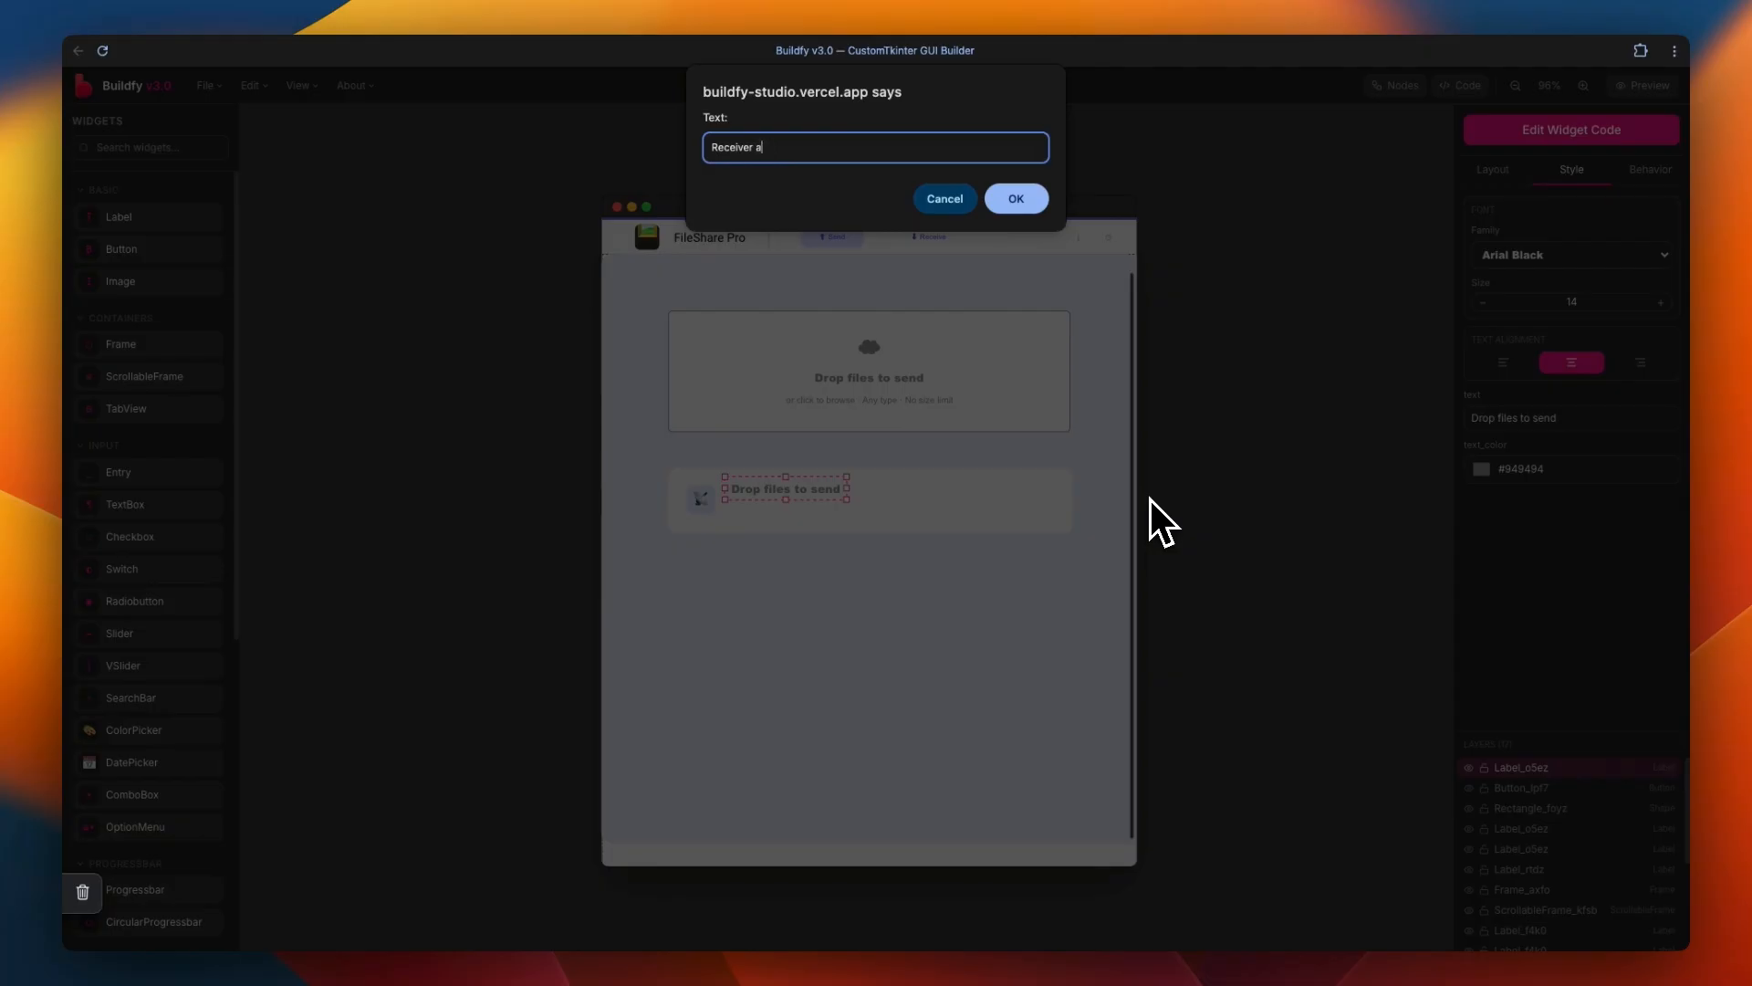
{"action": "type", "text": "Receiver address"}
{"action": "key", "text": "Return"}
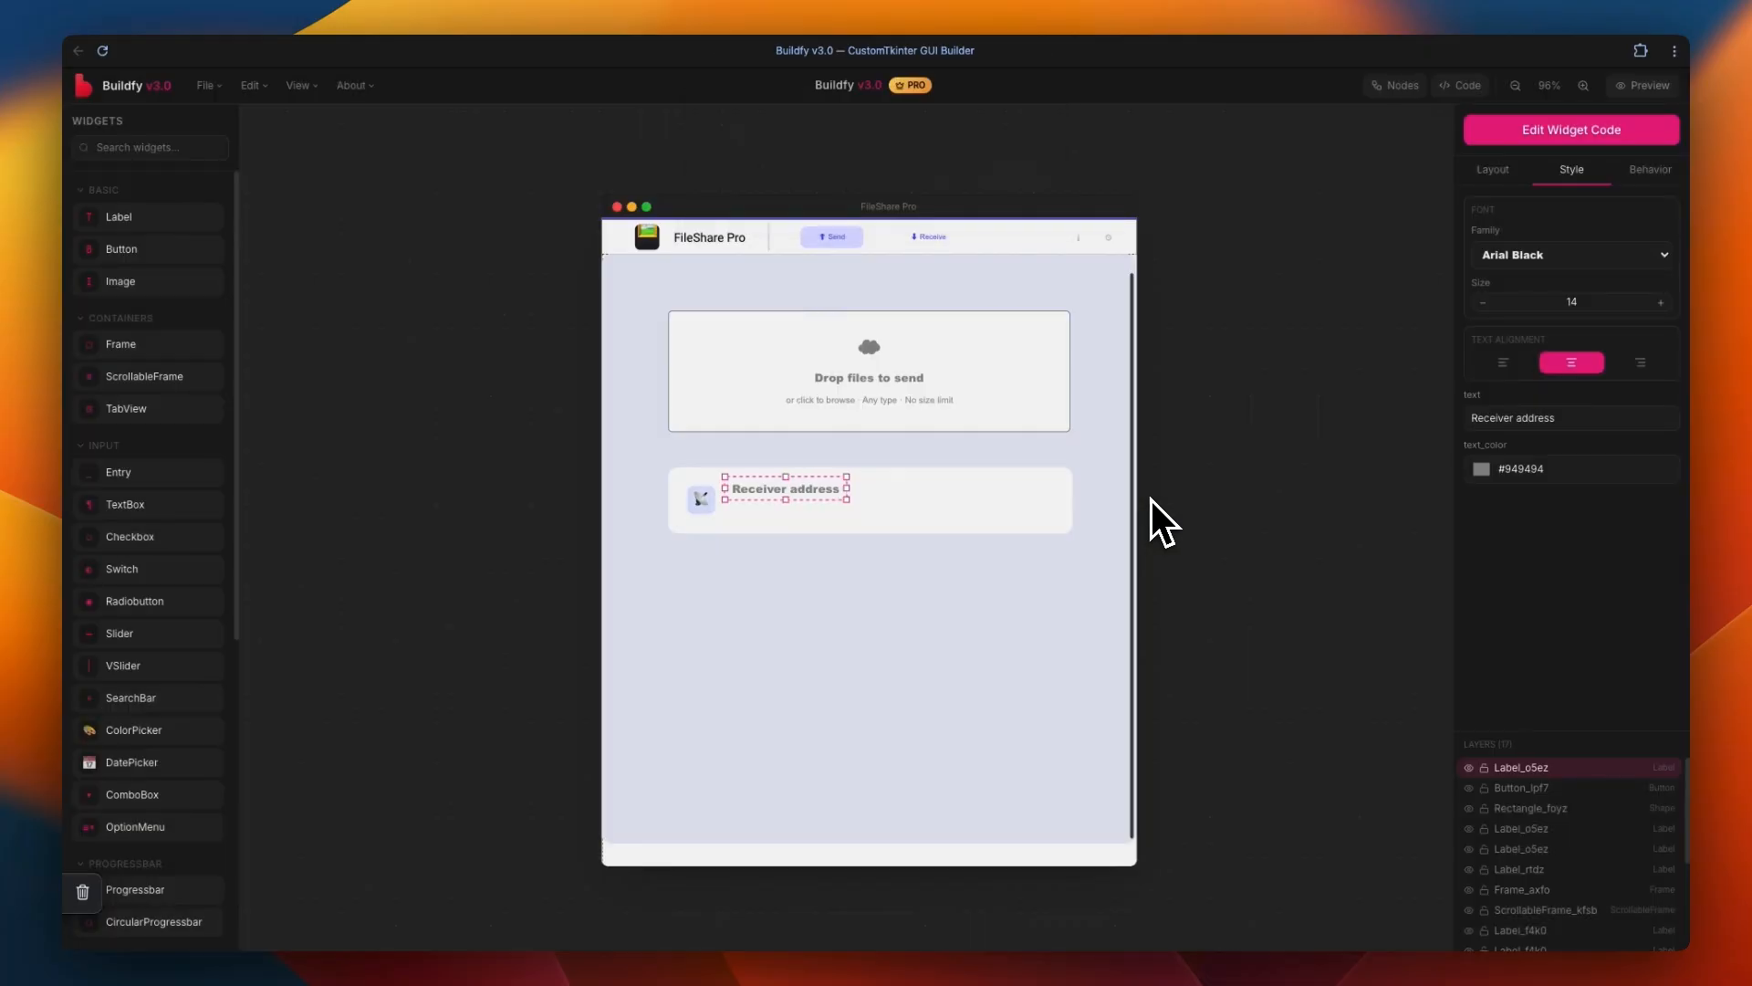
Give the "Receiver address" label font size 12 and text_color #424242
{"action": "scroll", "coordinate": [808, 487], "scroll_direction": "up", "scroll_amount": 3}
{"action": "left_click", "coordinate": [1497, 302]}
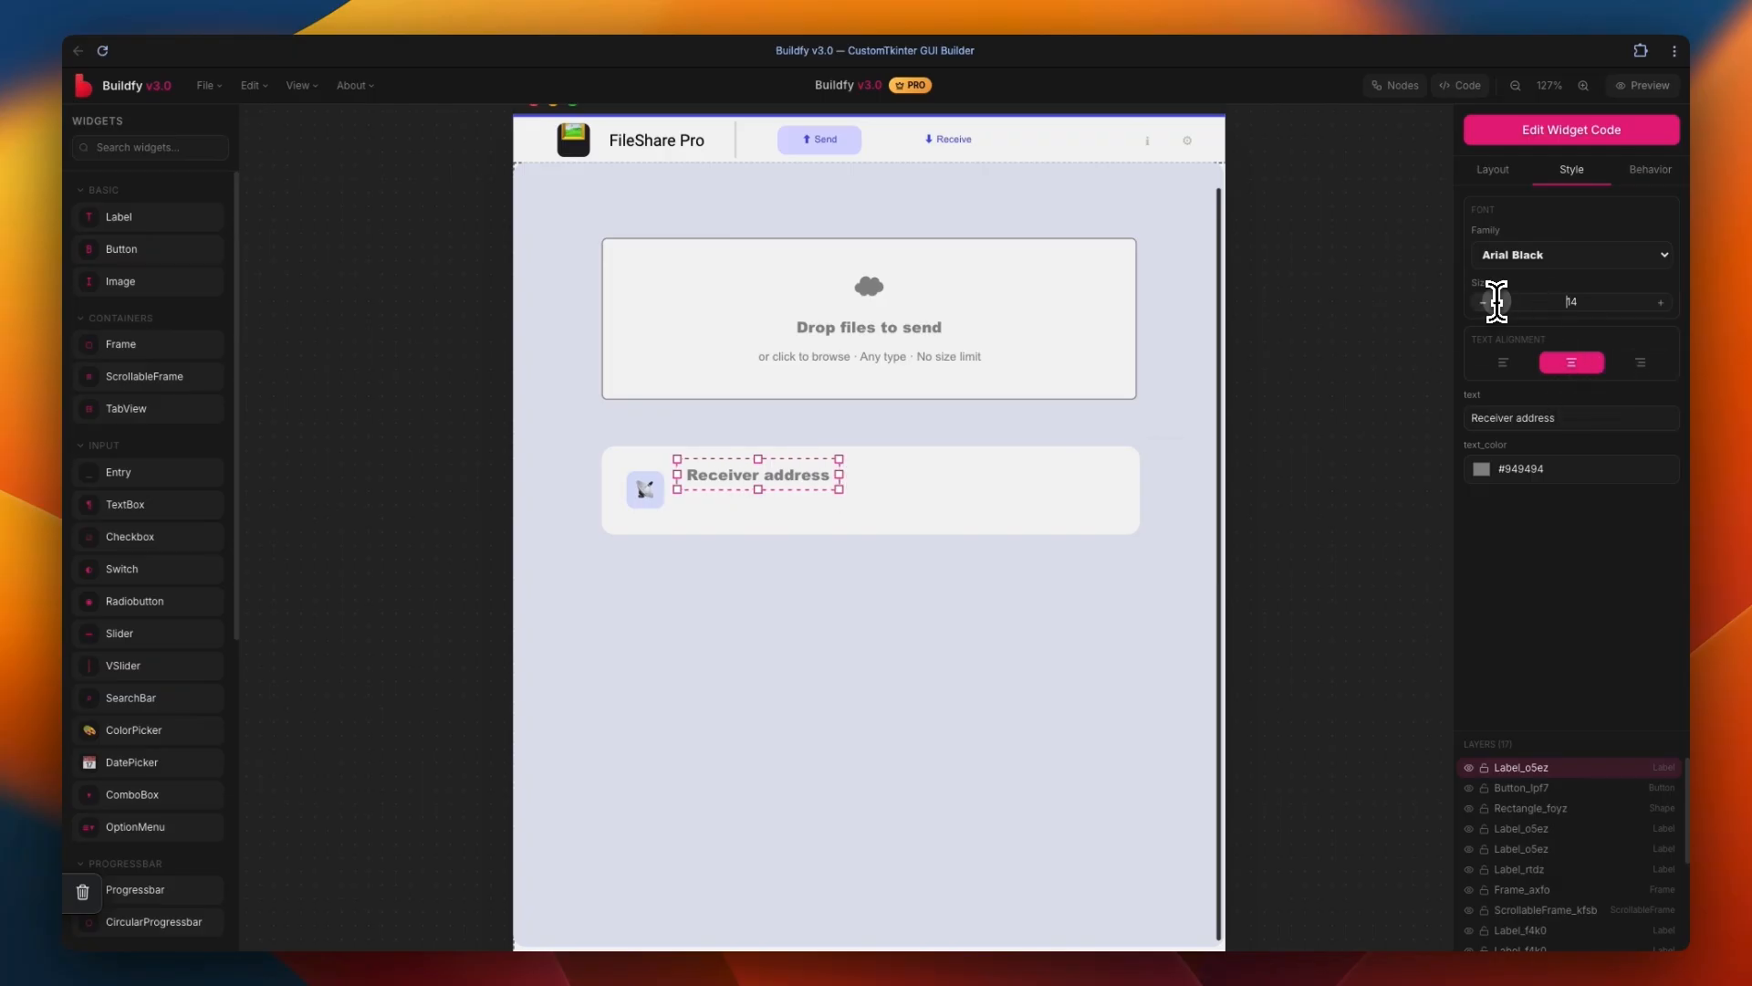
{"action": "left_click_drag", "start_coordinate": [763, 474], "coordinate": [754, 478]}
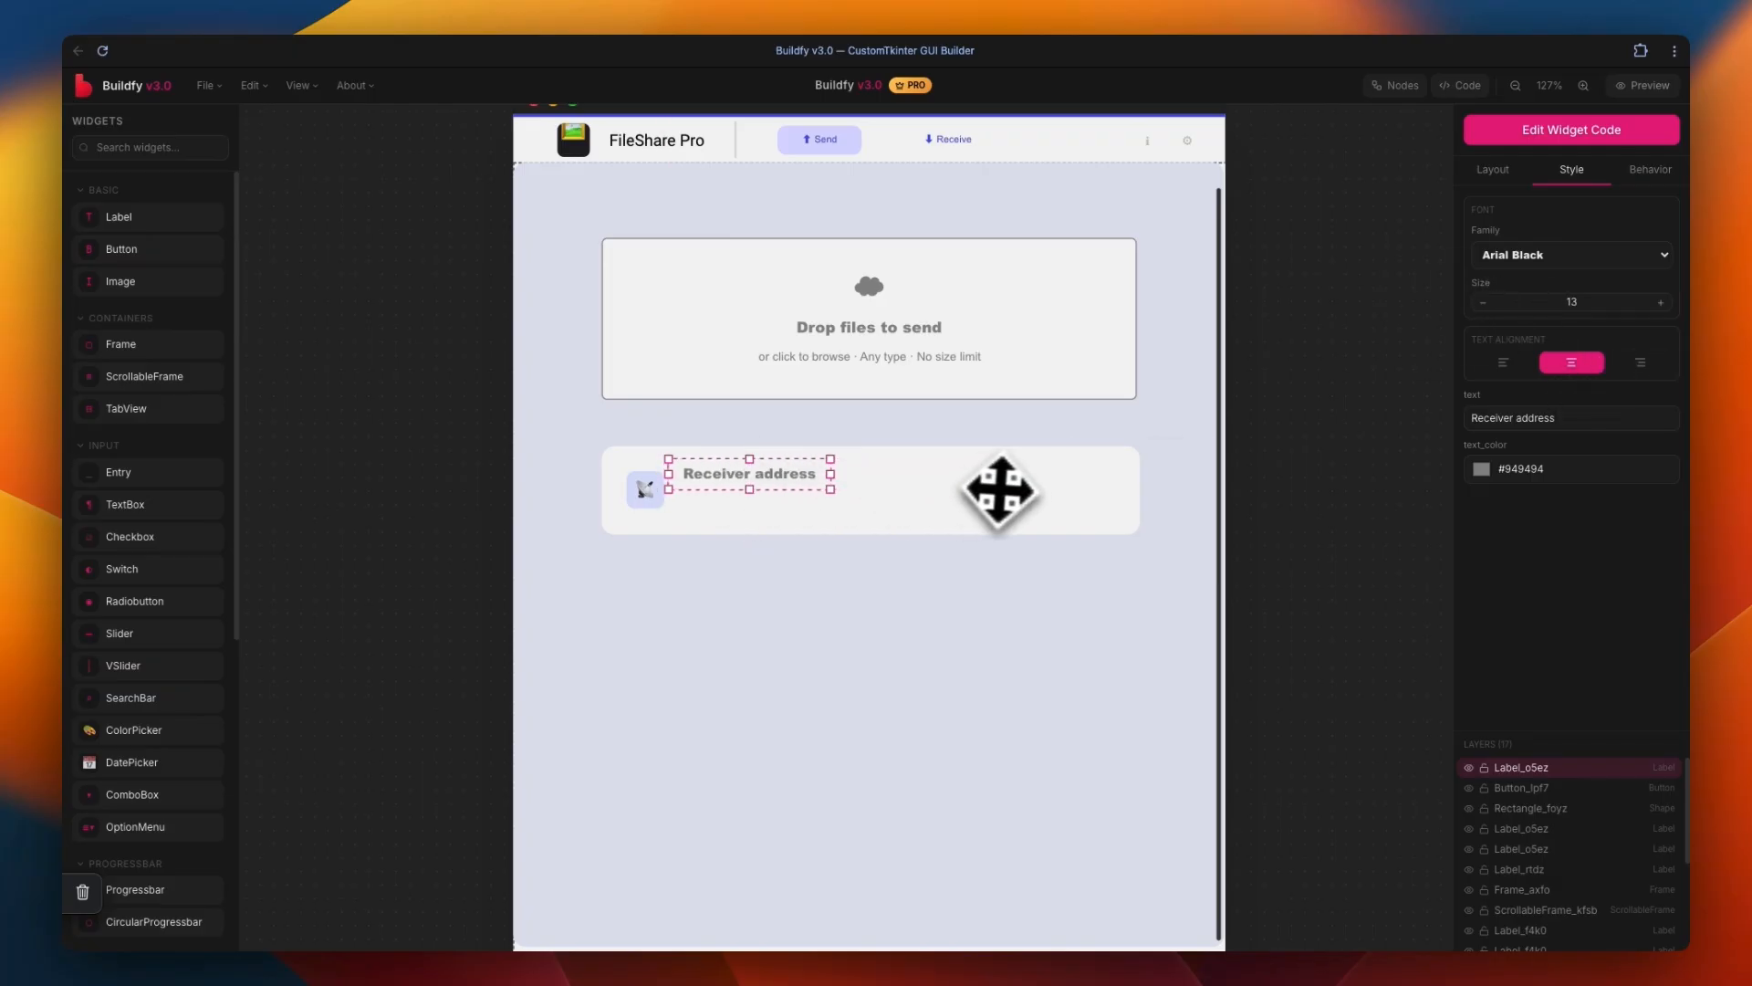
{"action": "left_click", "coordinate": [1481, 469]}
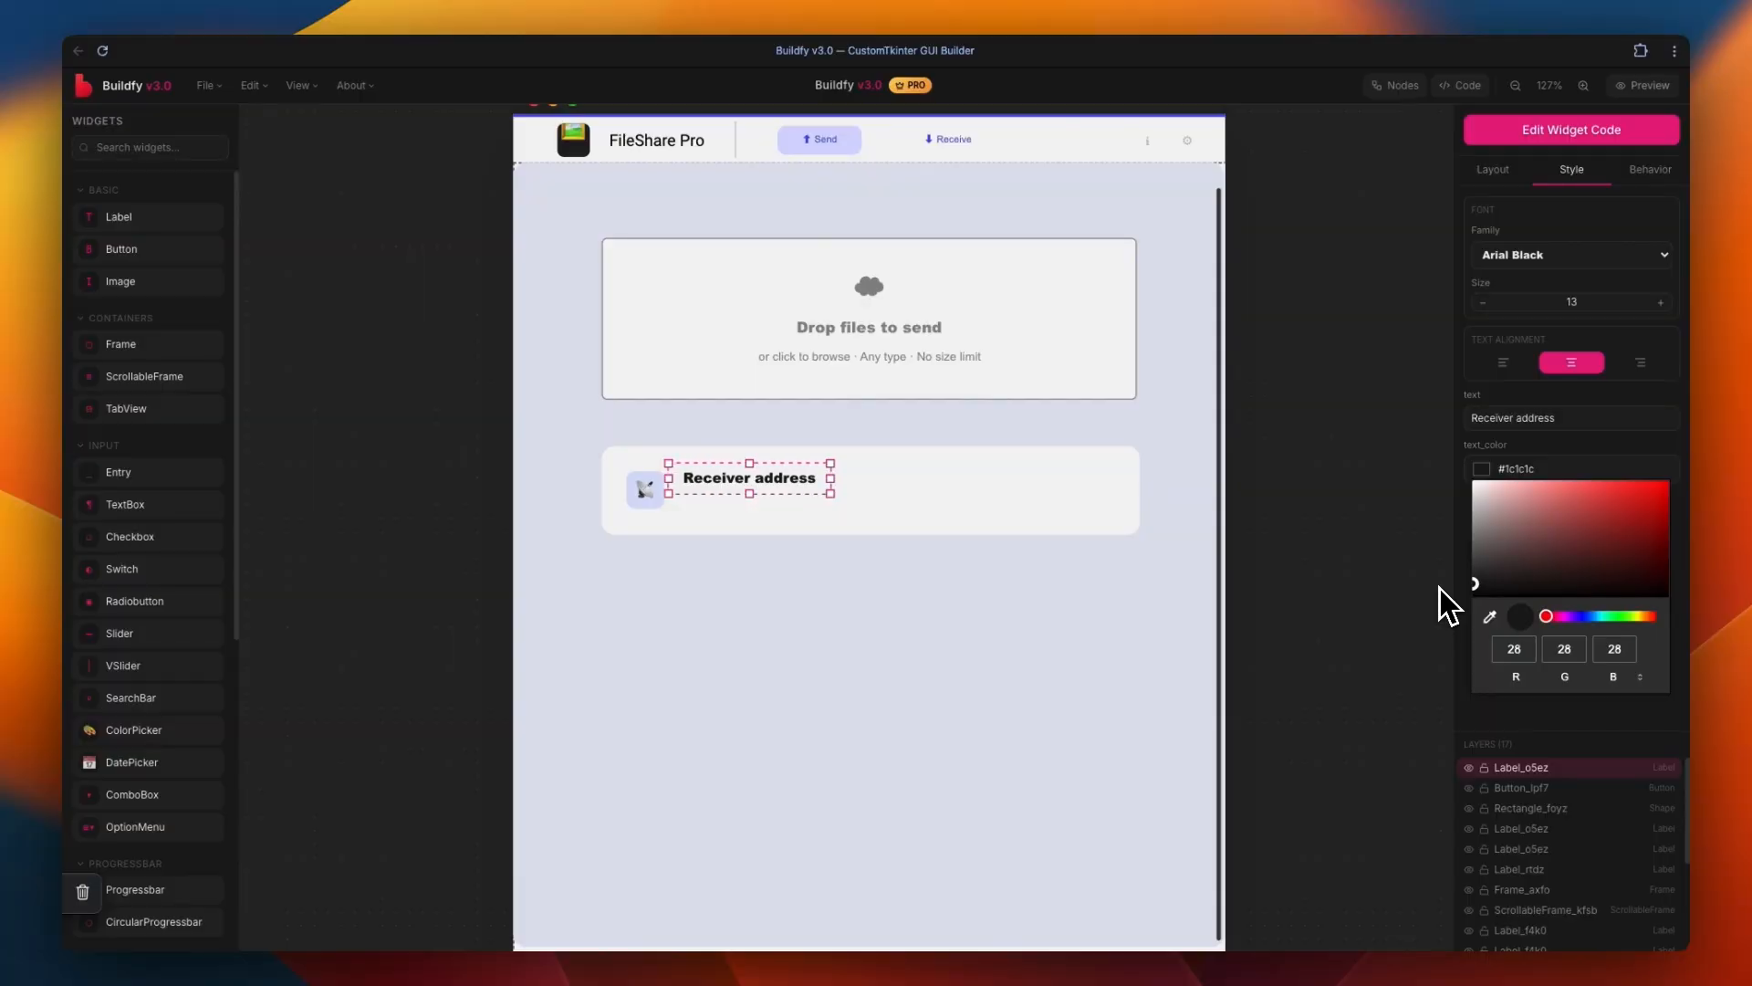
{"action": "left_click_drag", "start_coordinate": [1438, 588], "coordinate": [1427, 561]}
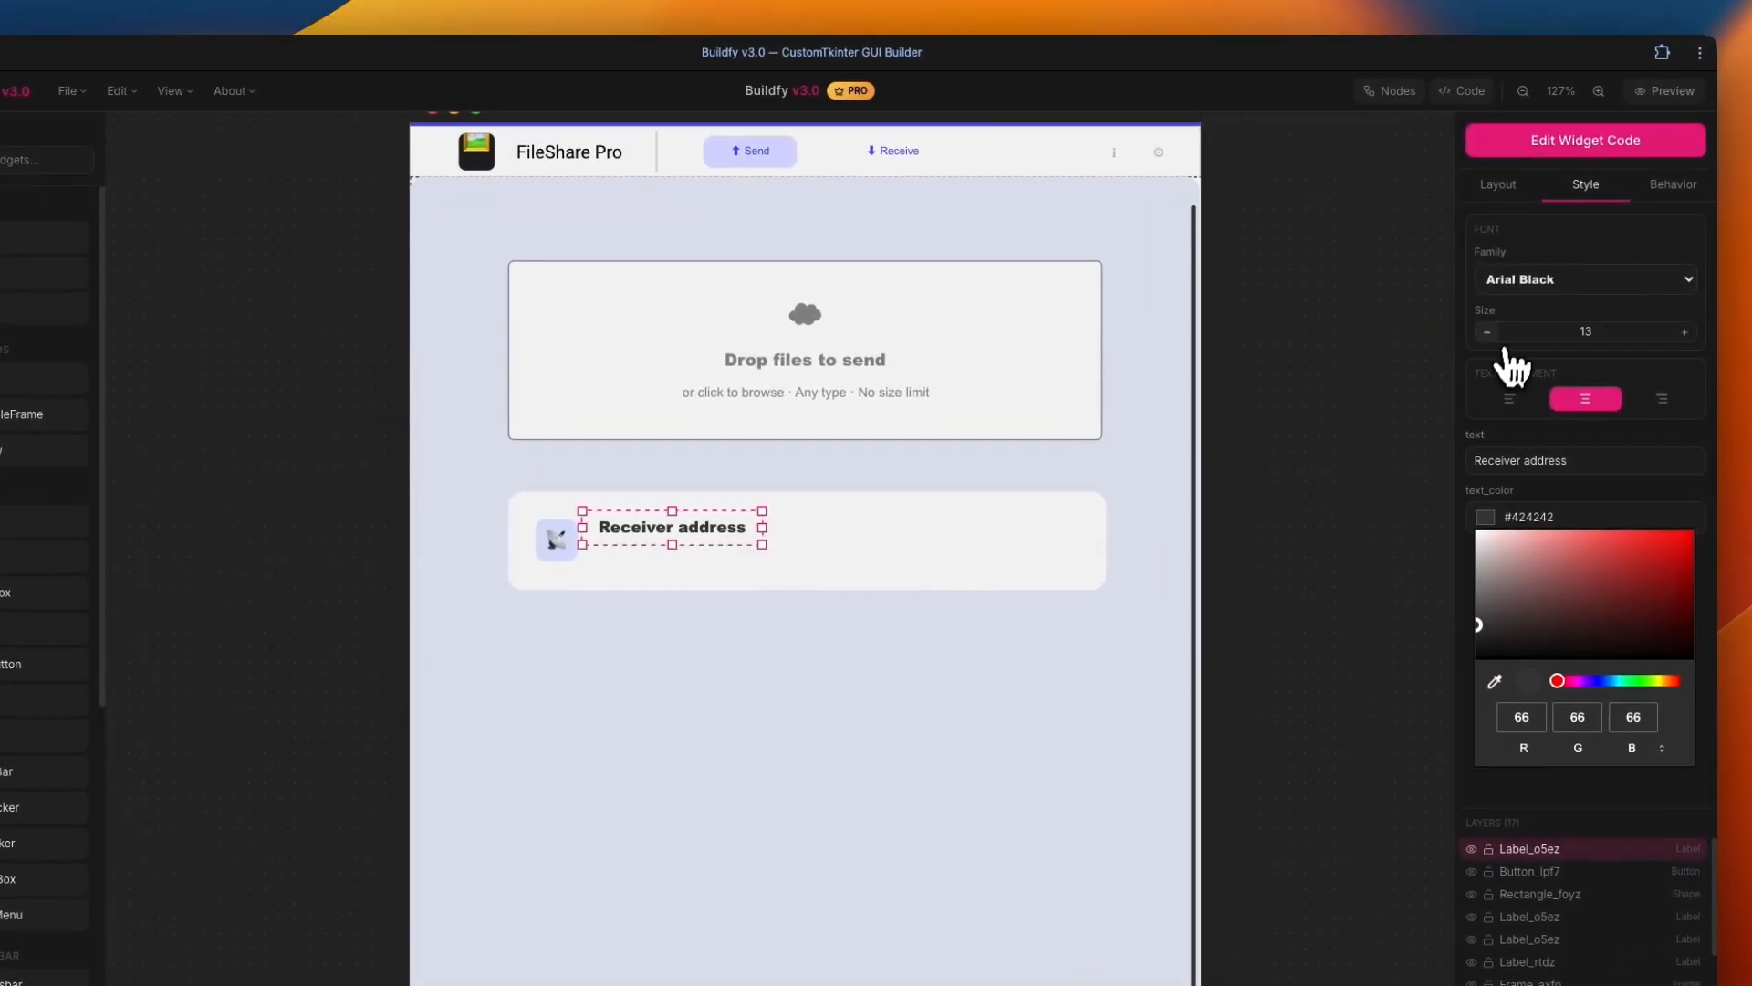
{"action": "left_click", "coordinate": [1487, 332]}
Position the "Receiver address" label and add the caption "IP address and port of the device receiving files" beneath it
{"action": "mouse_move", "coordinate": [696, 537]}
{"action": "left_mouse_down"}
{"action": "mouse_move", "coordinate": [692, 523]}
{"action": "mouse_move", "coordinate": [727, 544]}
{"action": "left_mouse_up"}
{"action": "key", "text": "ctrl+d"}
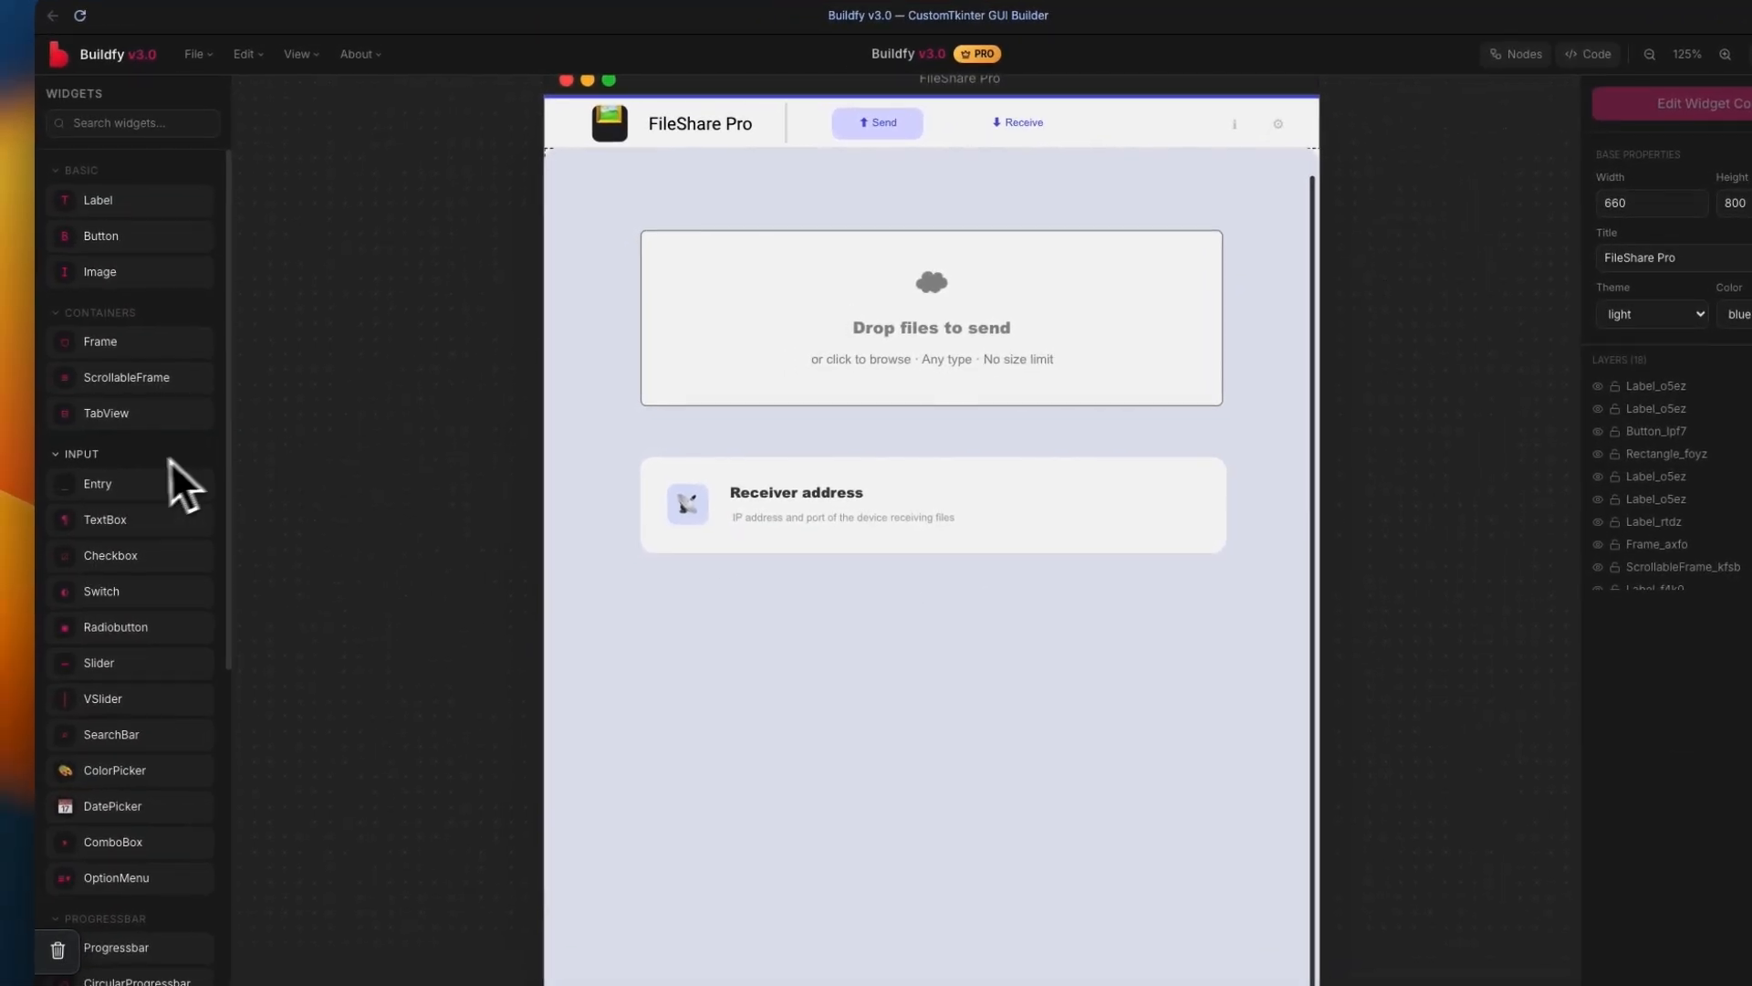
Add an entry at the right end of the receiver card and give it the light fg_color #e1e4ef
{"action": "left_click_drag", "start_coordinate": [183, 484], "coordinate": [1047, 465]}
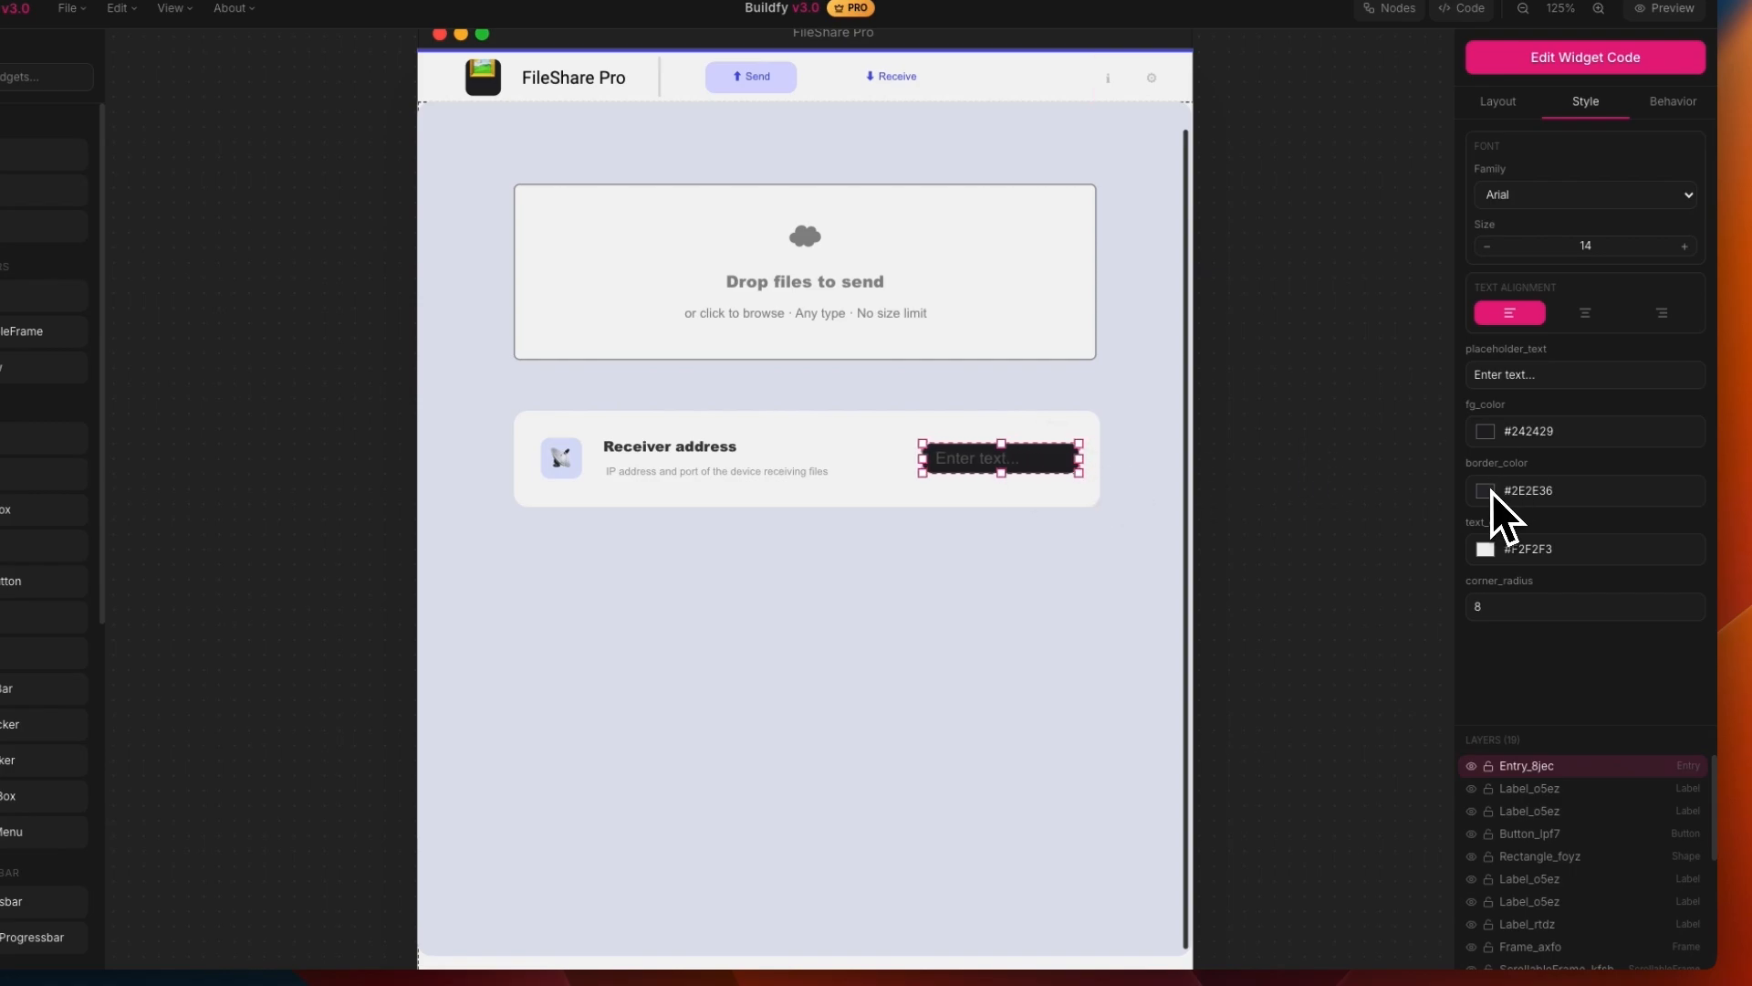
{"action": "left_click", "coordinate": [1489, 492]}
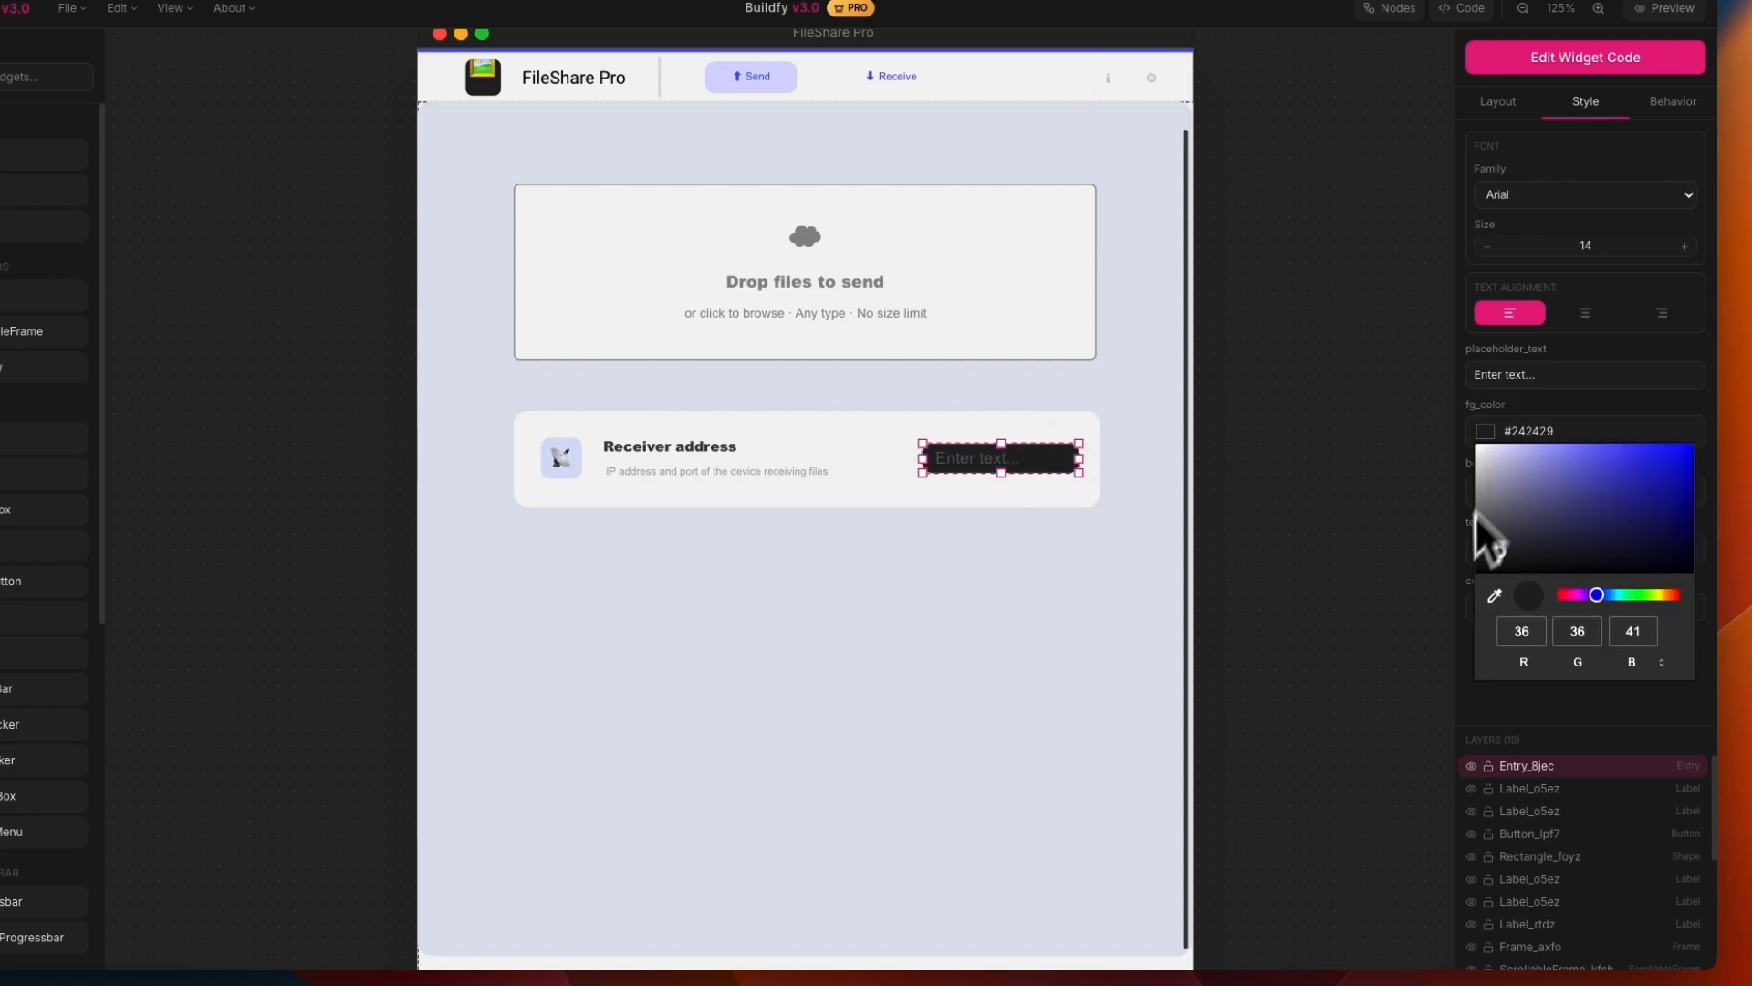
{"action": "left_click", "coordinate": [926, 528]}
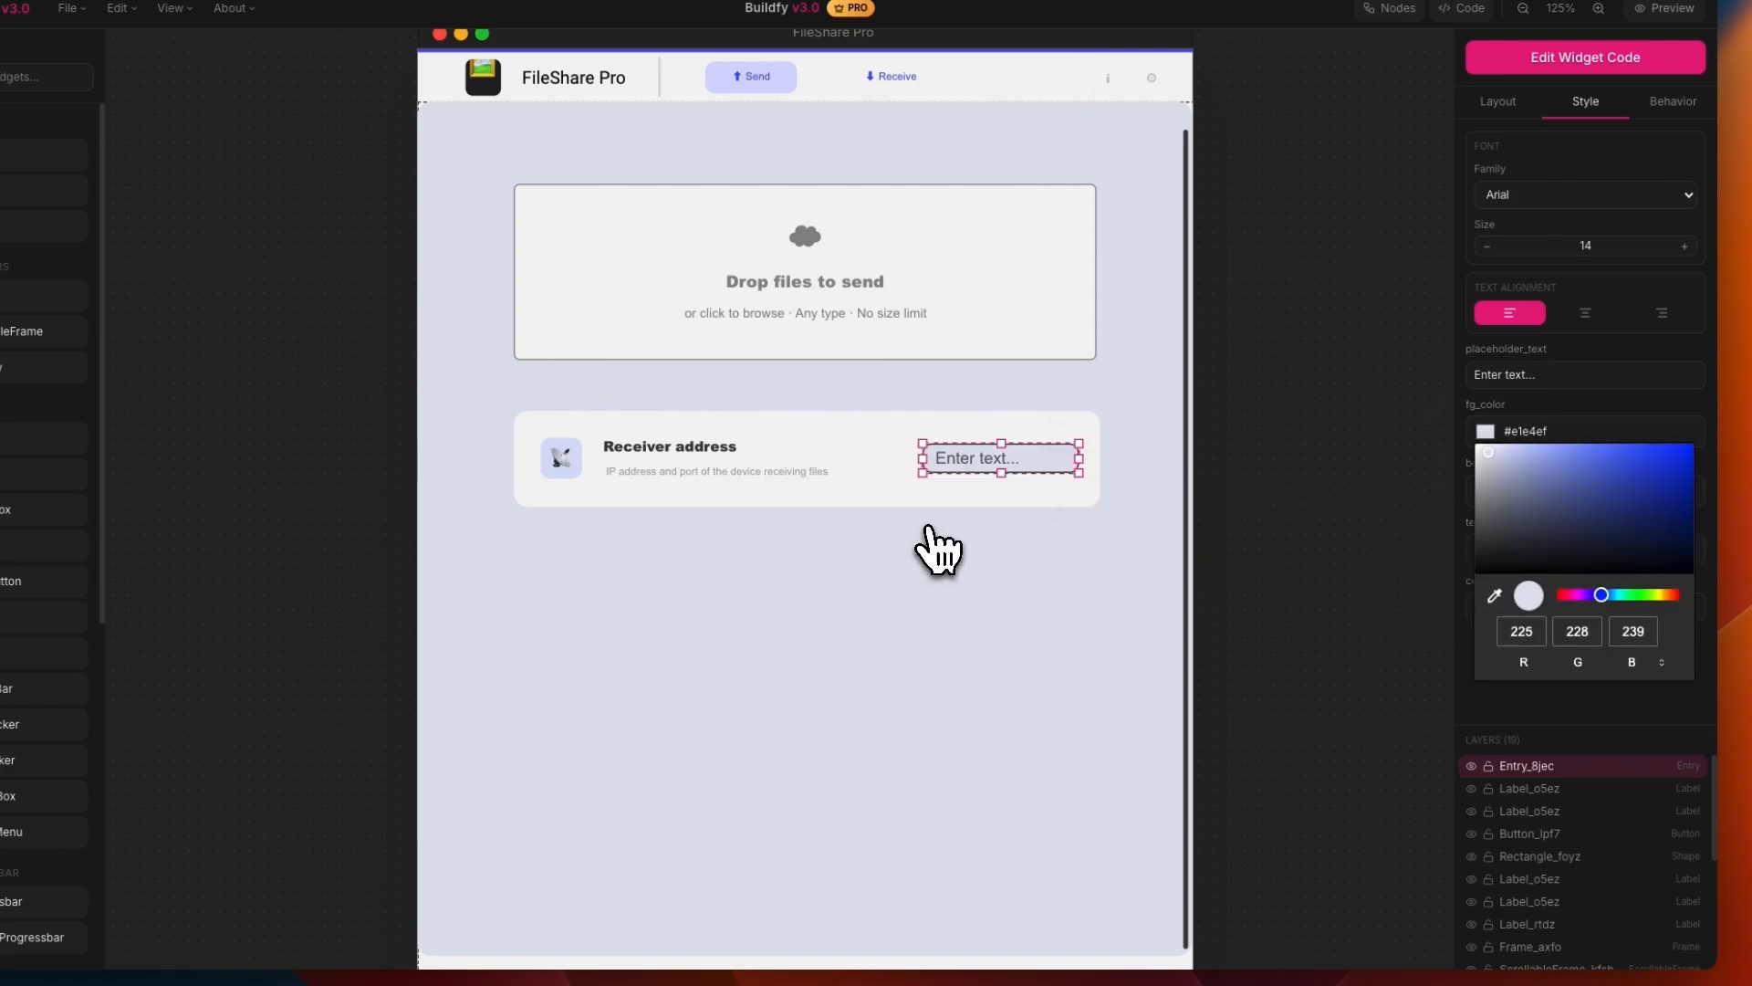
{"action": "left_click", "coordinate": [1427, 547]}
{"action": "left_click", "coordinate": [953, 462]}
{"action": "left_click", "coordinate": [1491, 550]}
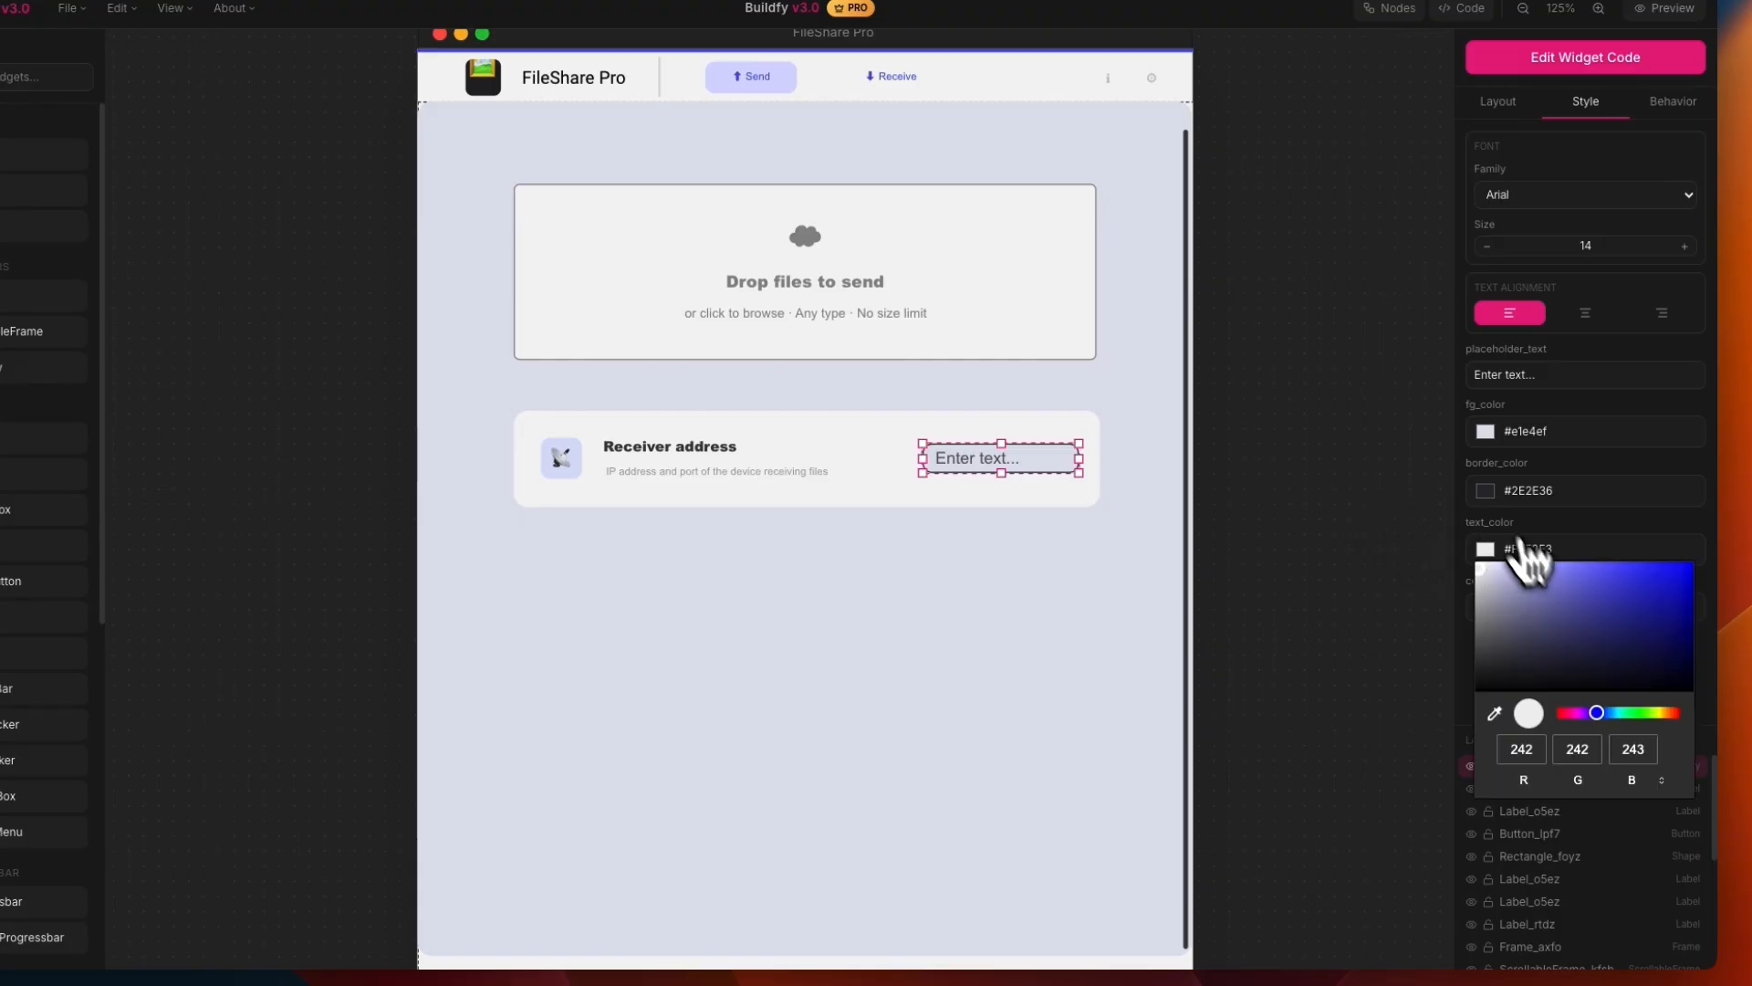
Try the darker fg_color #cacdd8 on the entry
{"action": "left_click", "coordinate": [1488, 431]}
{"action": "left_click", "coordinate": [1495, 595]}
{"action": "left_click", "coordinate": [1112, 574]}
{"action": "left_click", "coordinate": [1494, 467]}
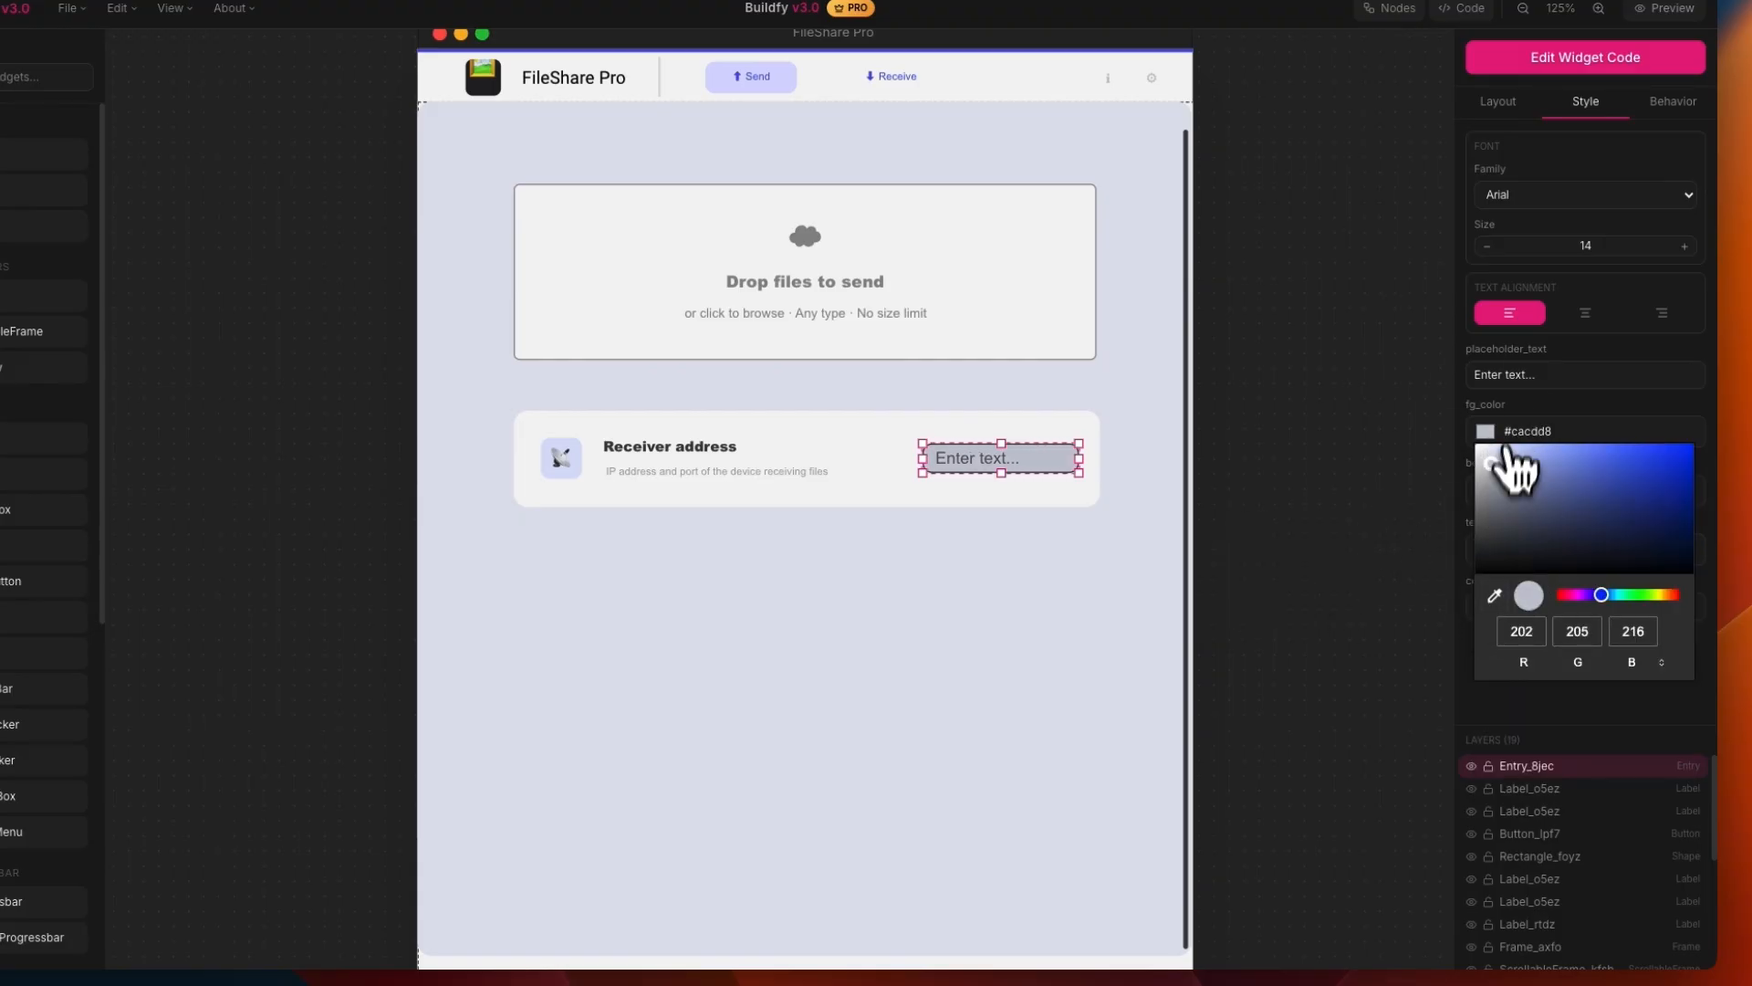
{"action": "left_click", "coordinate": [1195, 460]}
{"action": "left_click", "coordinate": [1041, 445]}
Reapply fg_color #e1e4ef to the entry and move it to the card's right end, vertically centred
{"action": "left_click", "coordinate": [1485, 431]}
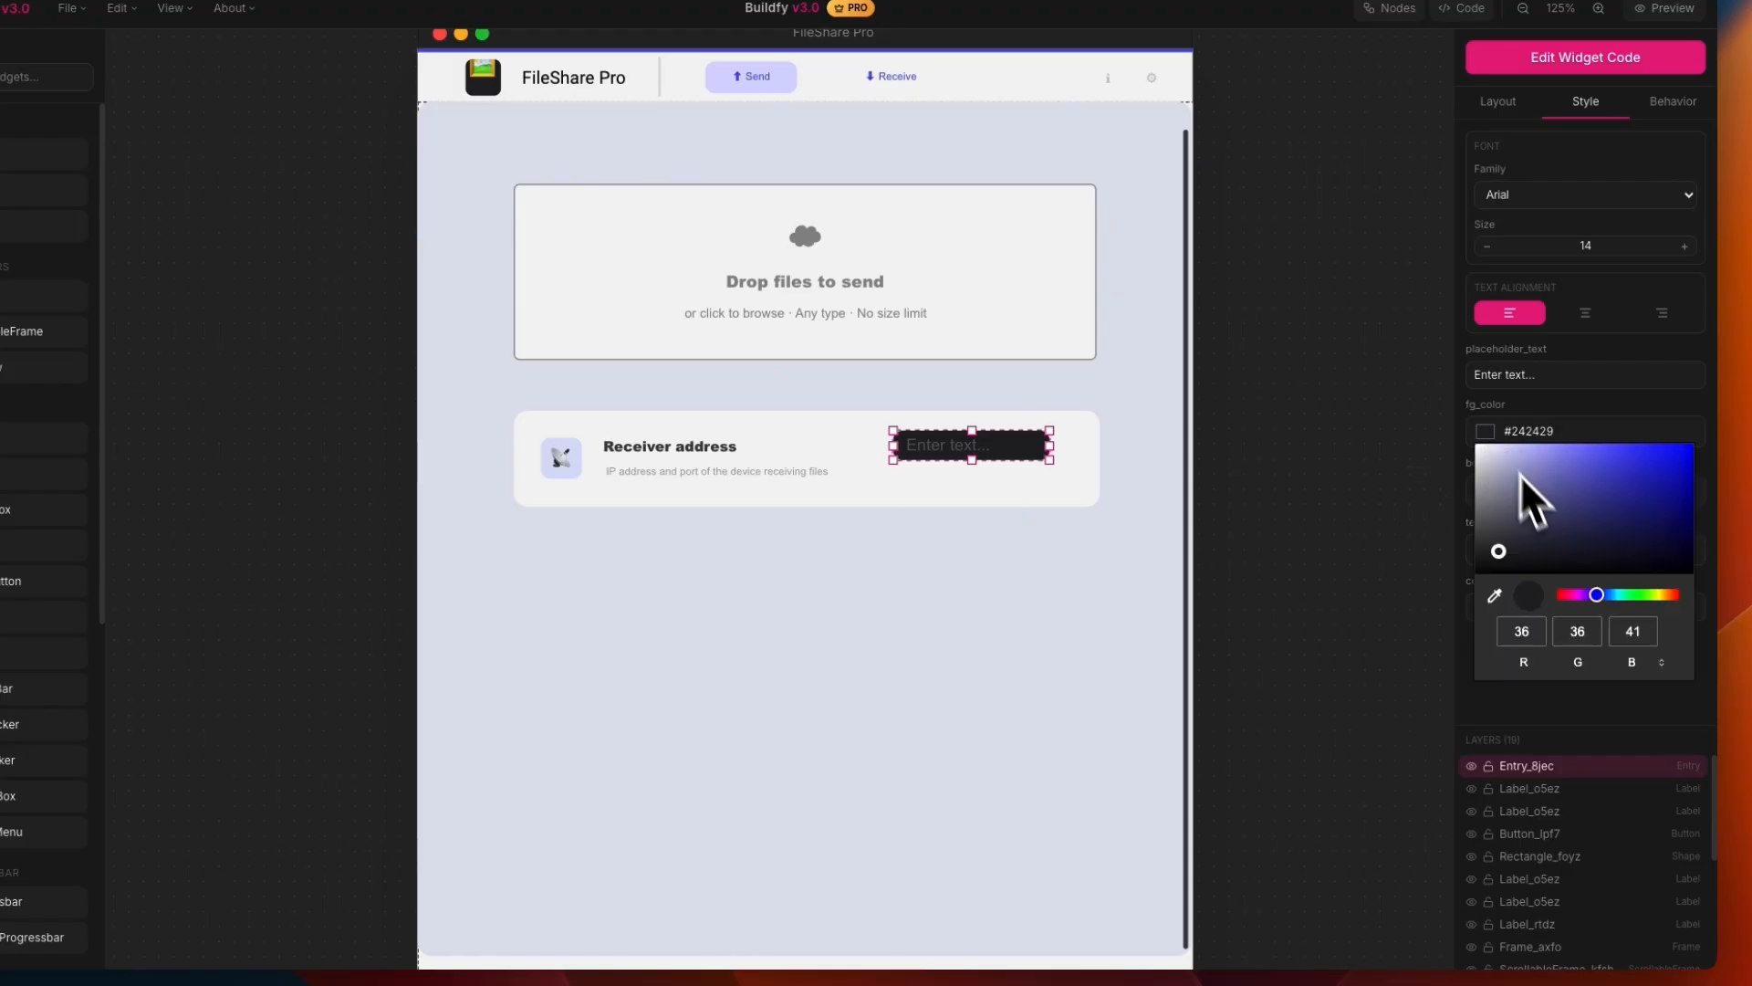
{"action": "left_click", "coordinate": [1490, 452]}
{"action": "left_click_drag", "start_coordinate": [1033, 450], "coordinate": [1060, 462]}
Set the entry's border_color to #b8bccc
{"action": "left_click", "coordinate": [1485, 492]}
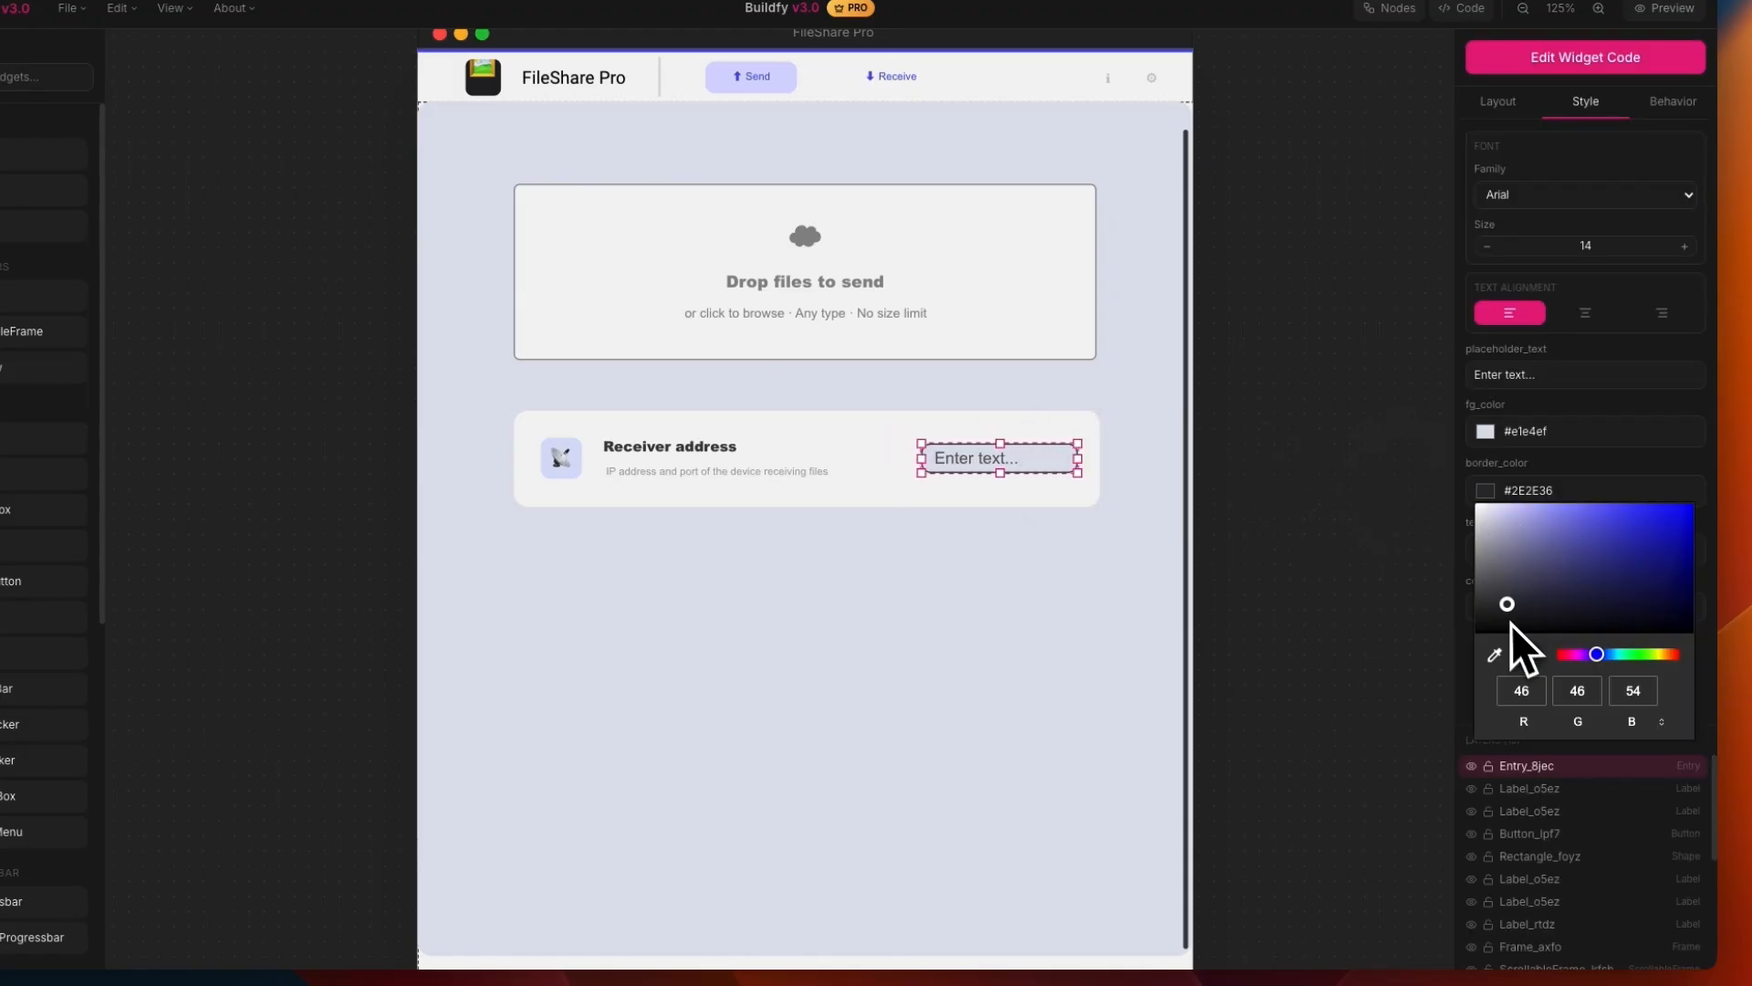
{"action": "left_click", "coordinate": [1076, 571]}
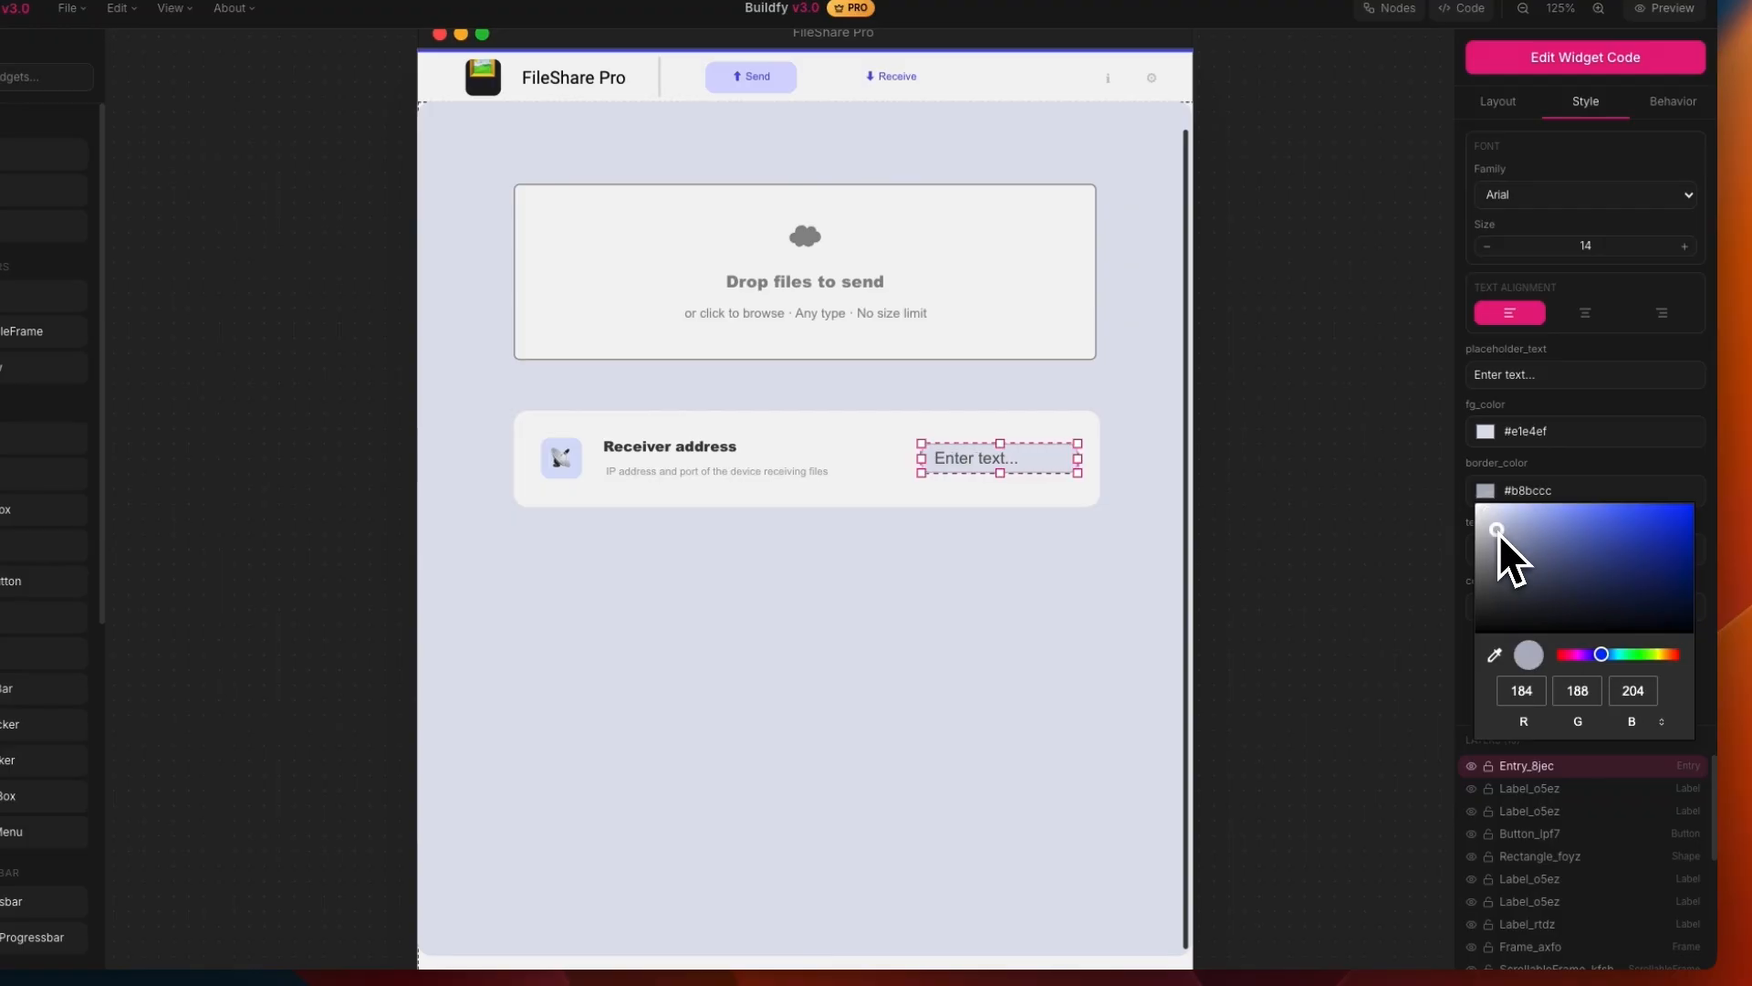
{"action": "left_click", "coordinate": [1067, 494]}
{"action": "left_click", "coordinate": [1086, 463]}
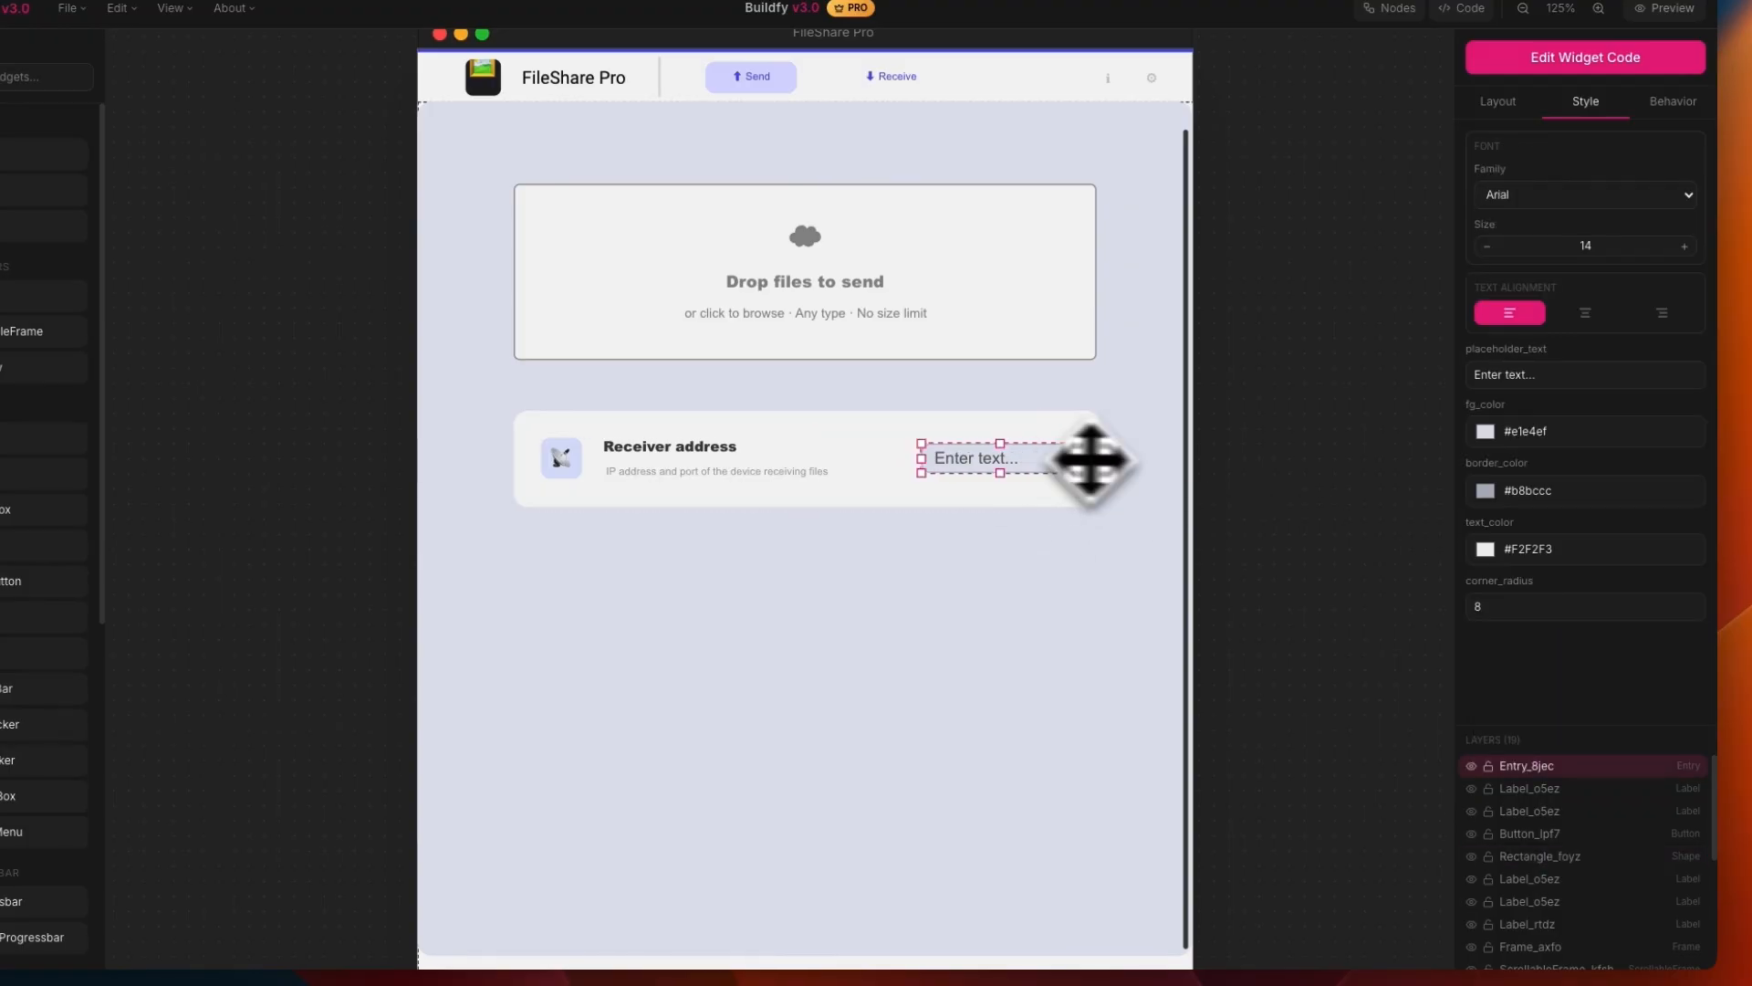
Give the entry font size 12, text_color #d1d4e1 and the placeholder "123.456.x.x:"
{"action": "left_click", "coordinate": [1498, 250]}
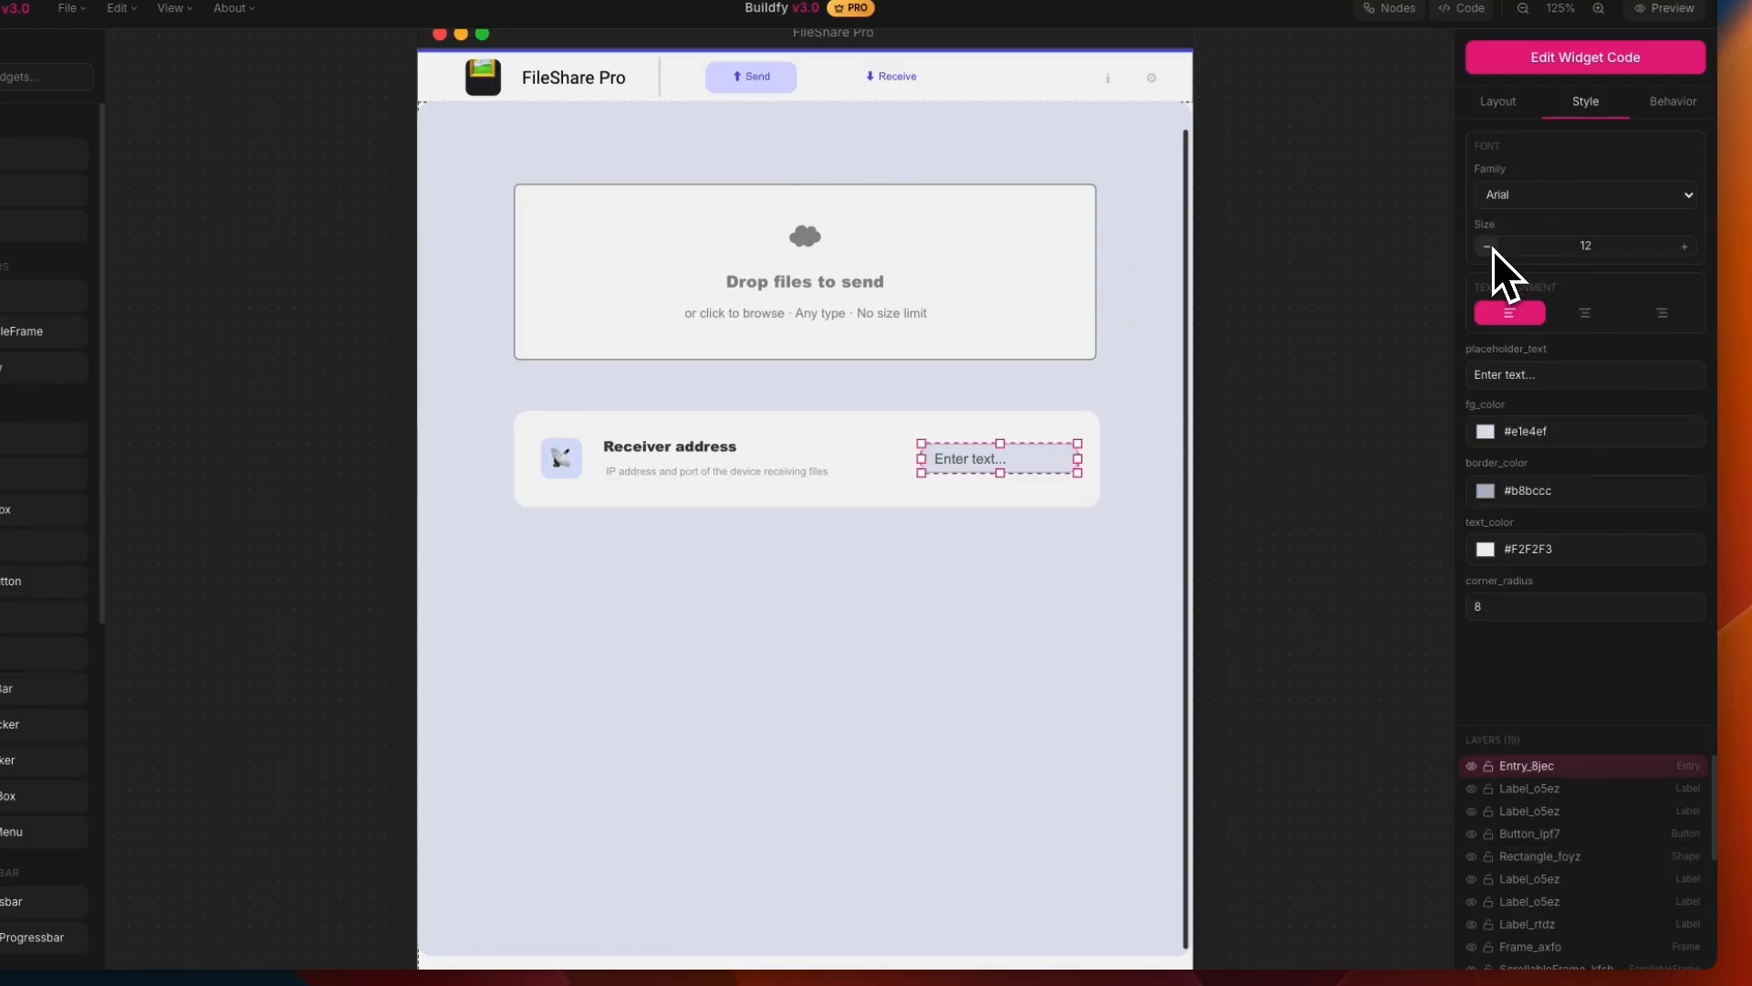
{"action": "left_click", "coordinate": [1485, 548]}
{"action": "left_click", "coordinate": [1495, 713]}
{"action": "left_click", "coordinate": [939, 474]}
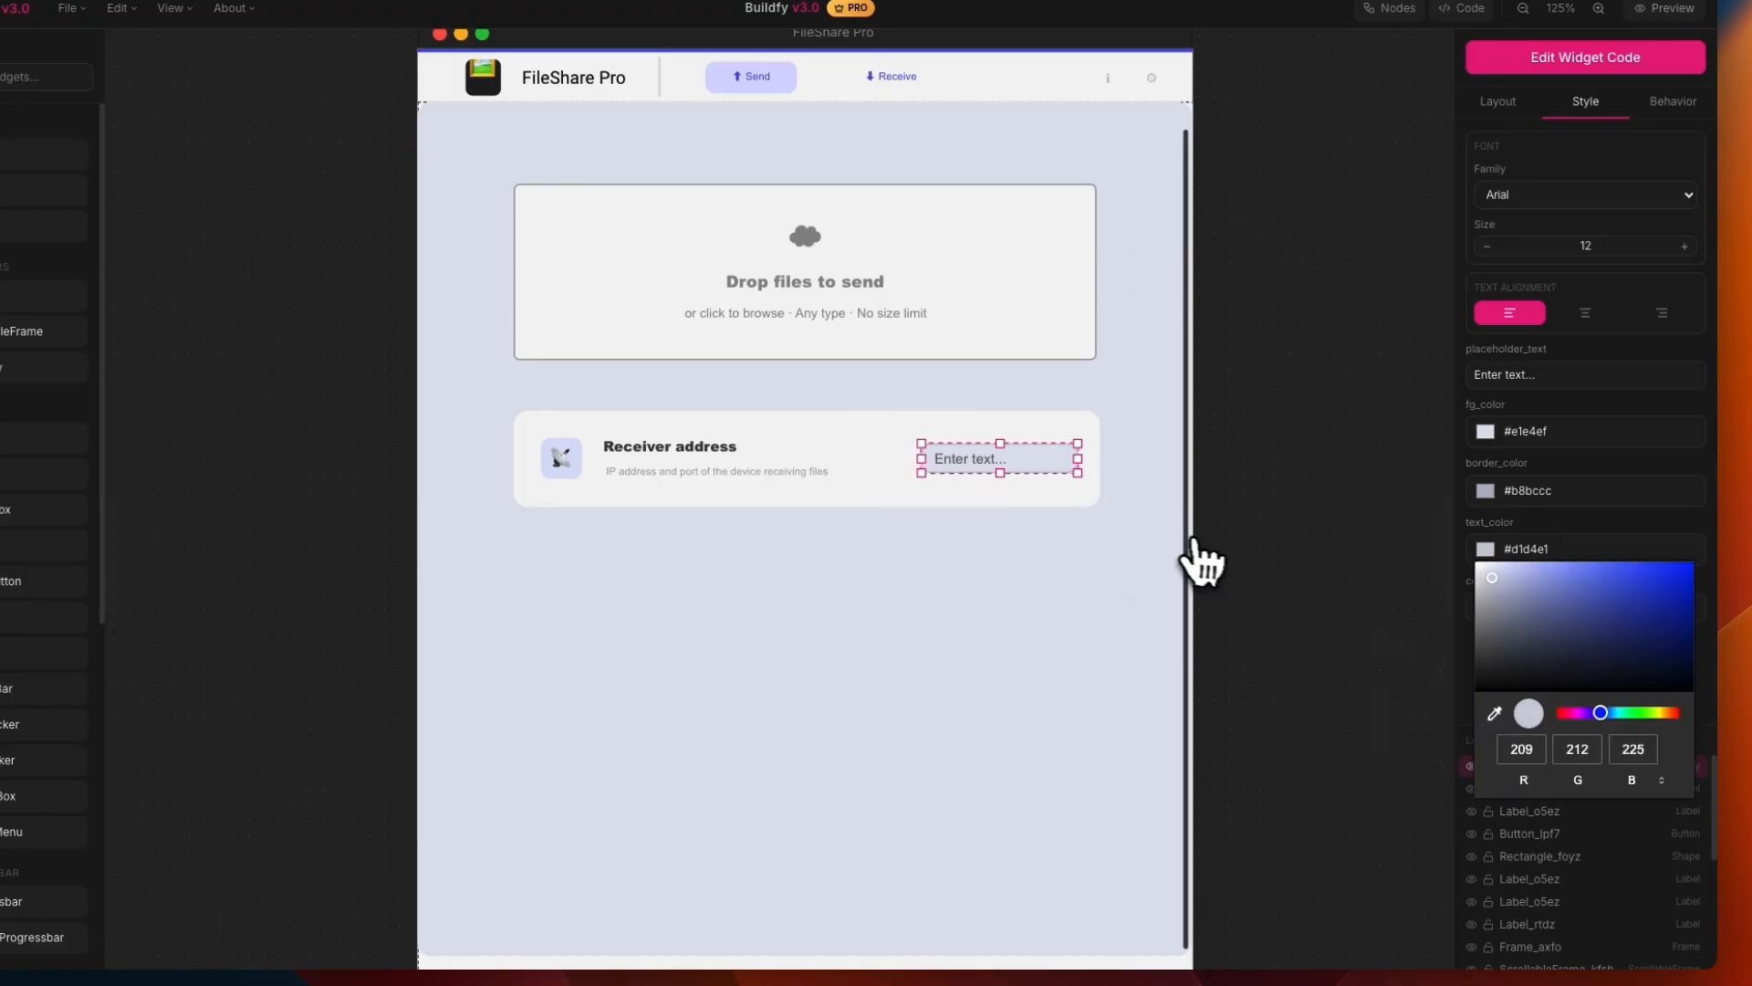
Duplicate the "Receiver address" label below the card's left edge and set its text to "Queue (0 files)"
{"action": "left_click", "coordinate": [670, 446]}
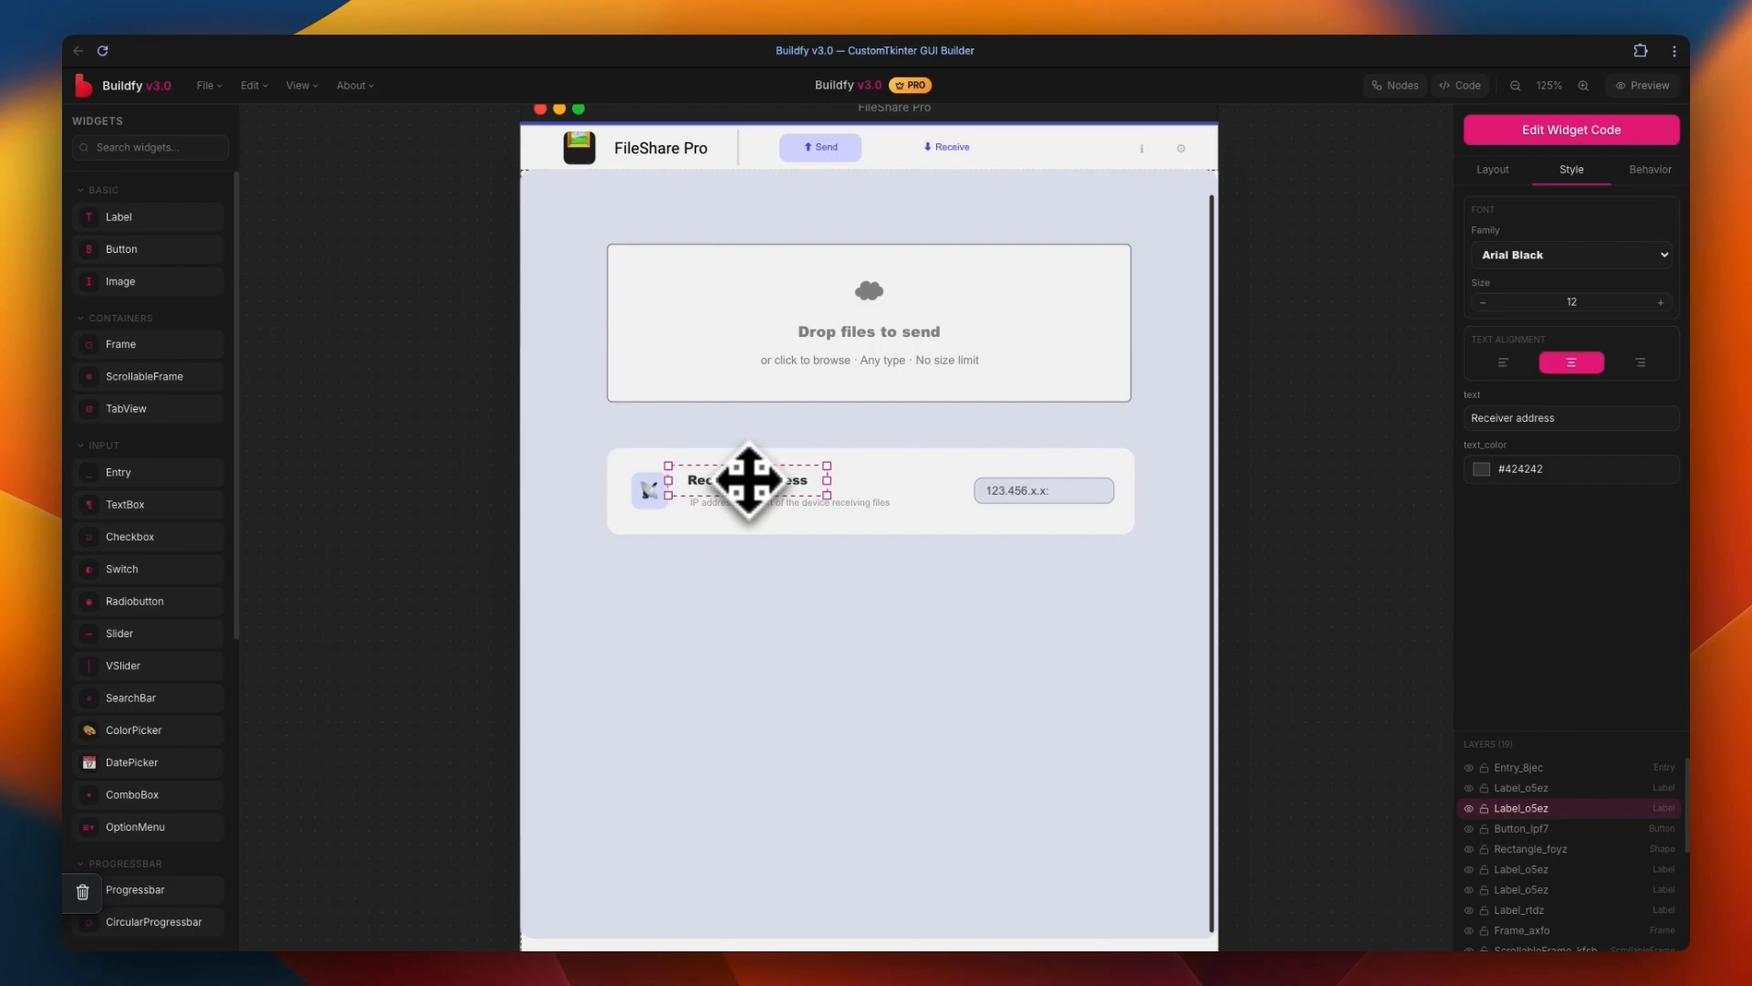
{"action": "key", "text": "ctrl+d"}
{"action": "left_click_drag", "start_coordinate": [758, 500], "coordinate": [667, 567]}
{"action": "double_click", "coordinate": [667, 567]}
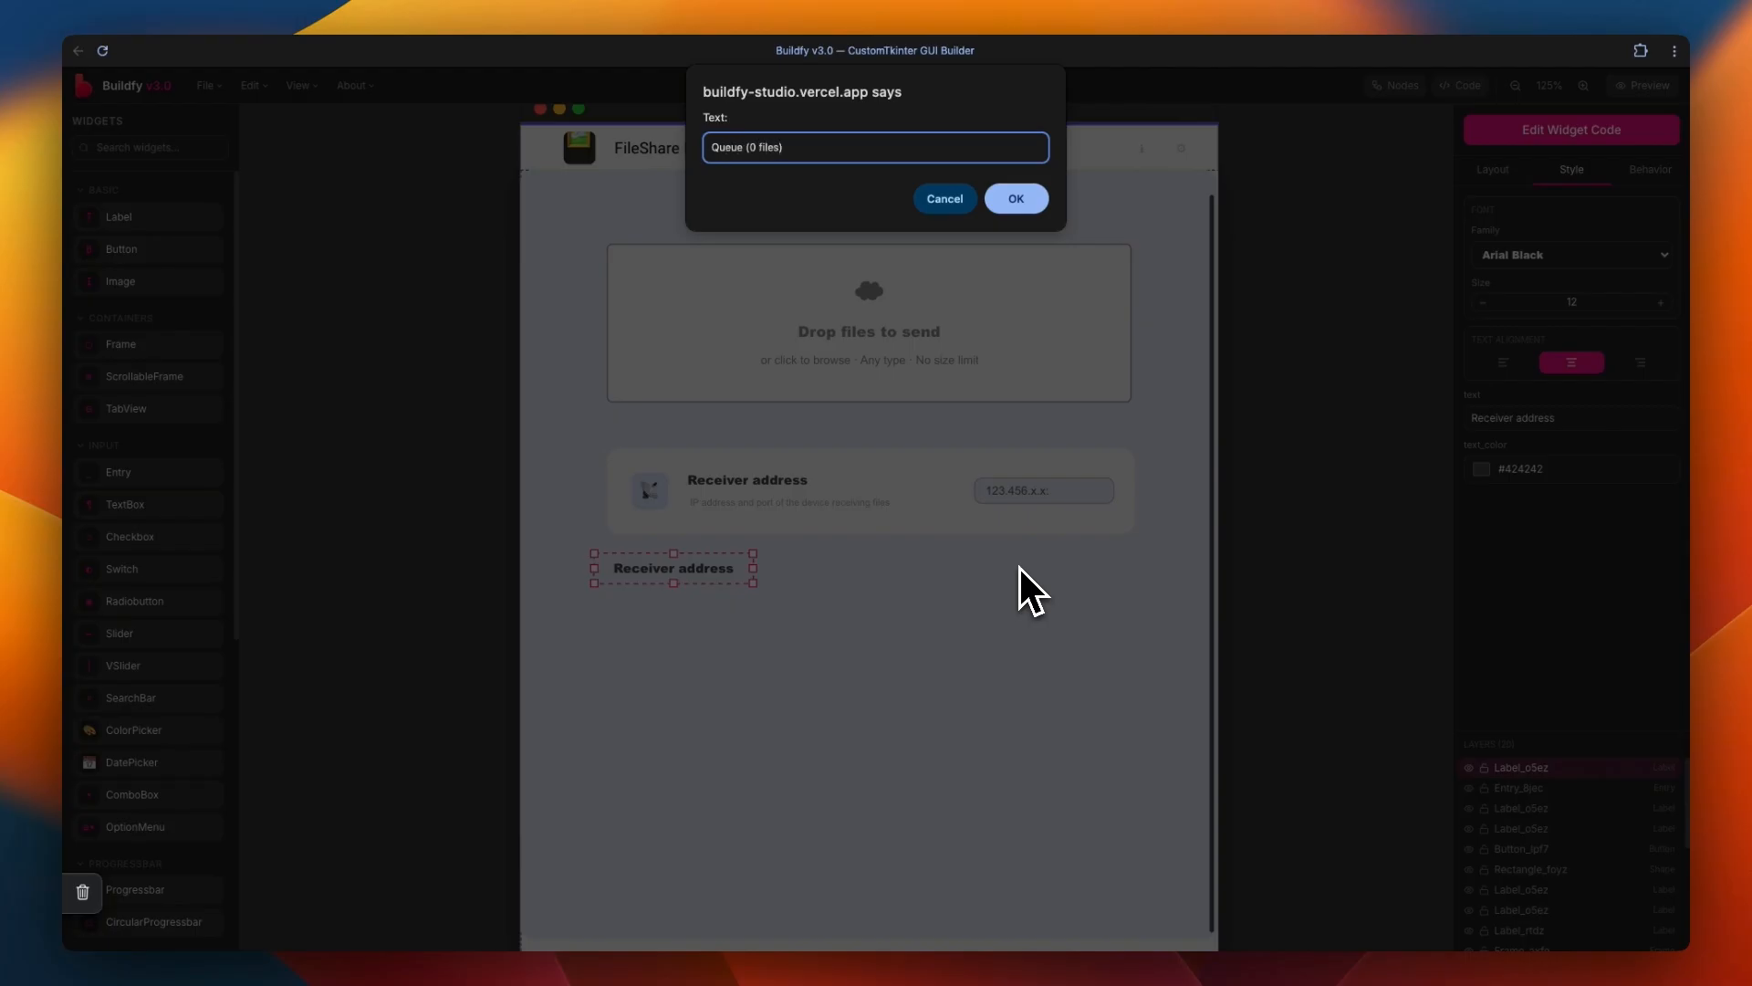
{"action": "key", "text": "Return"}
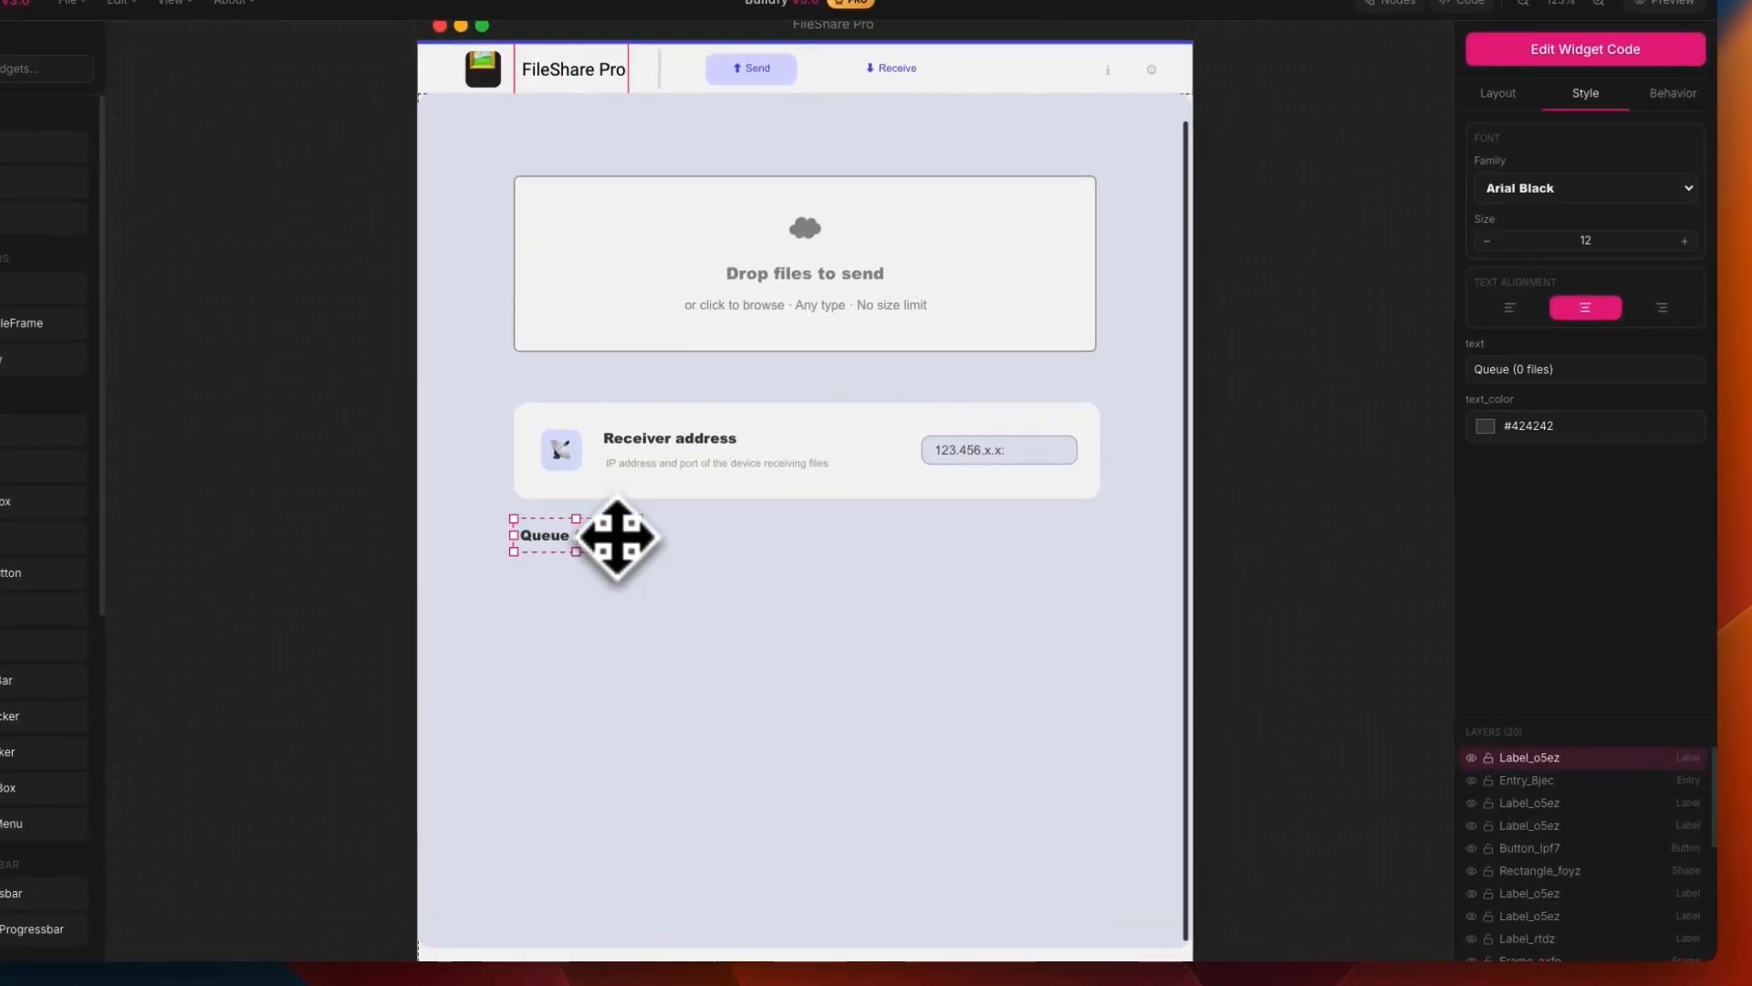
Set the "Queue (0 files)" label's text_color to #616161 and its font size to 11
{"action": "left_click", "coordinate": [1485, 425]}
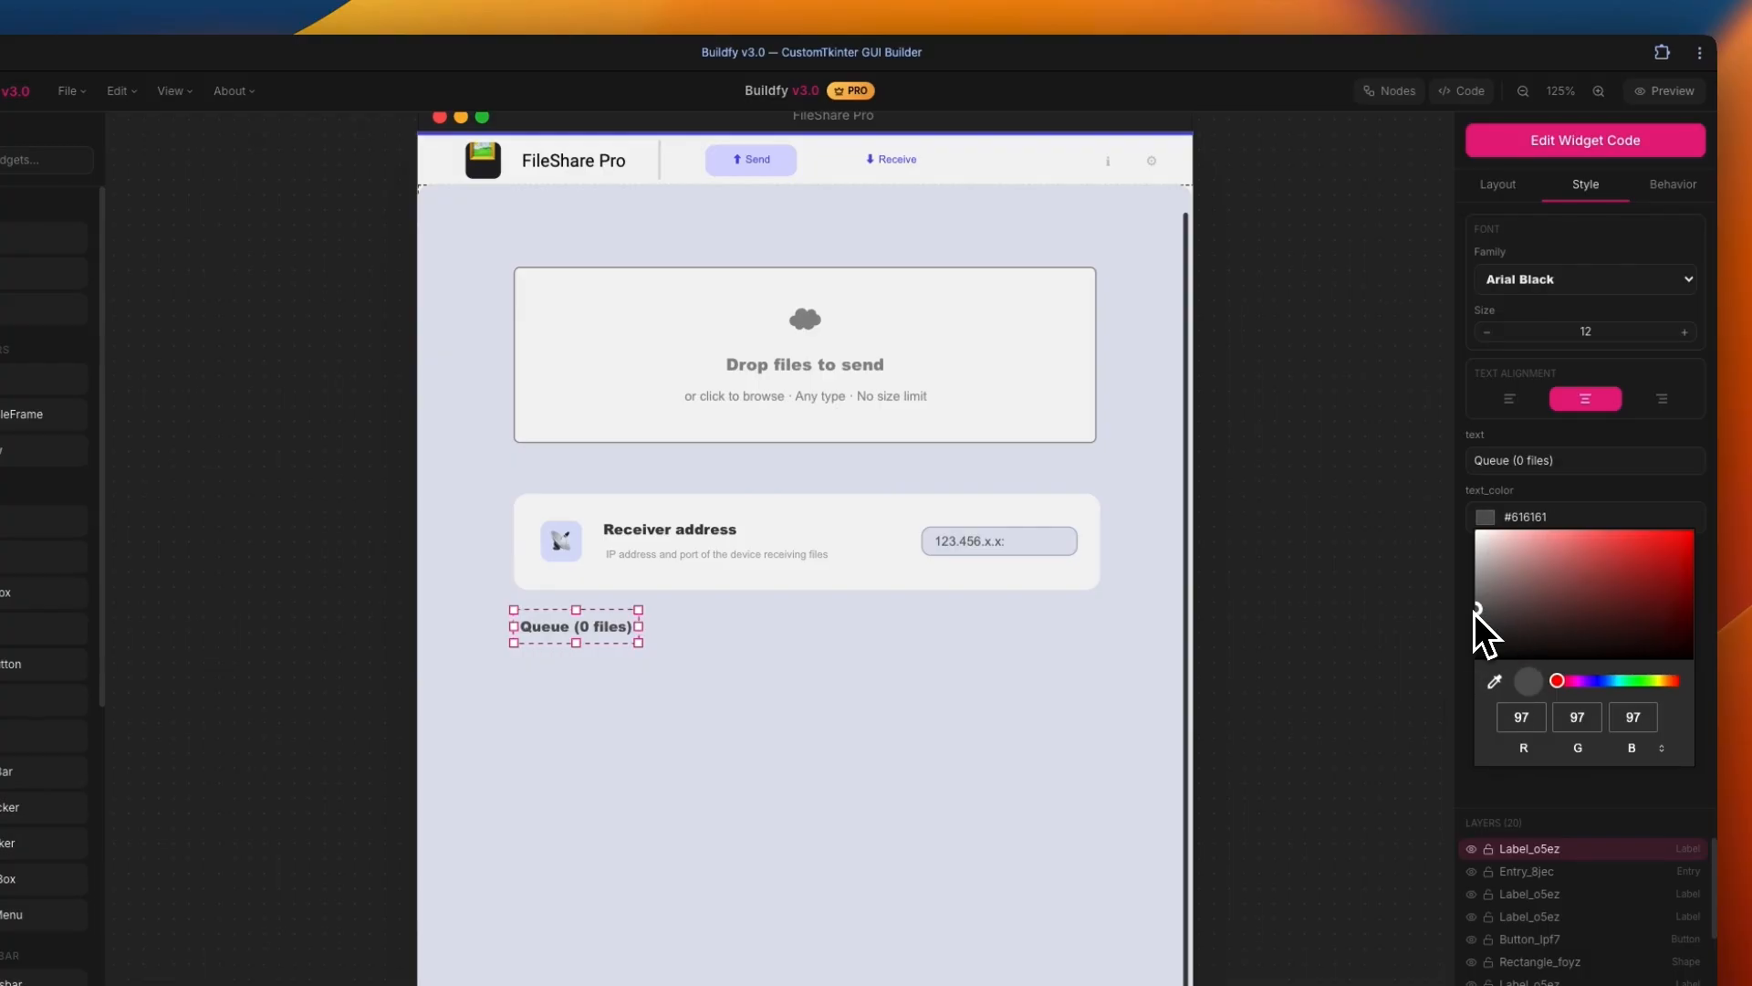
{"action": "left_click", "coordinate": [1497, 330]}
{"action": "left_click", "coordinate": [1622, 288]}
{"action": "left_click", "coordinate": [1617, 285]}
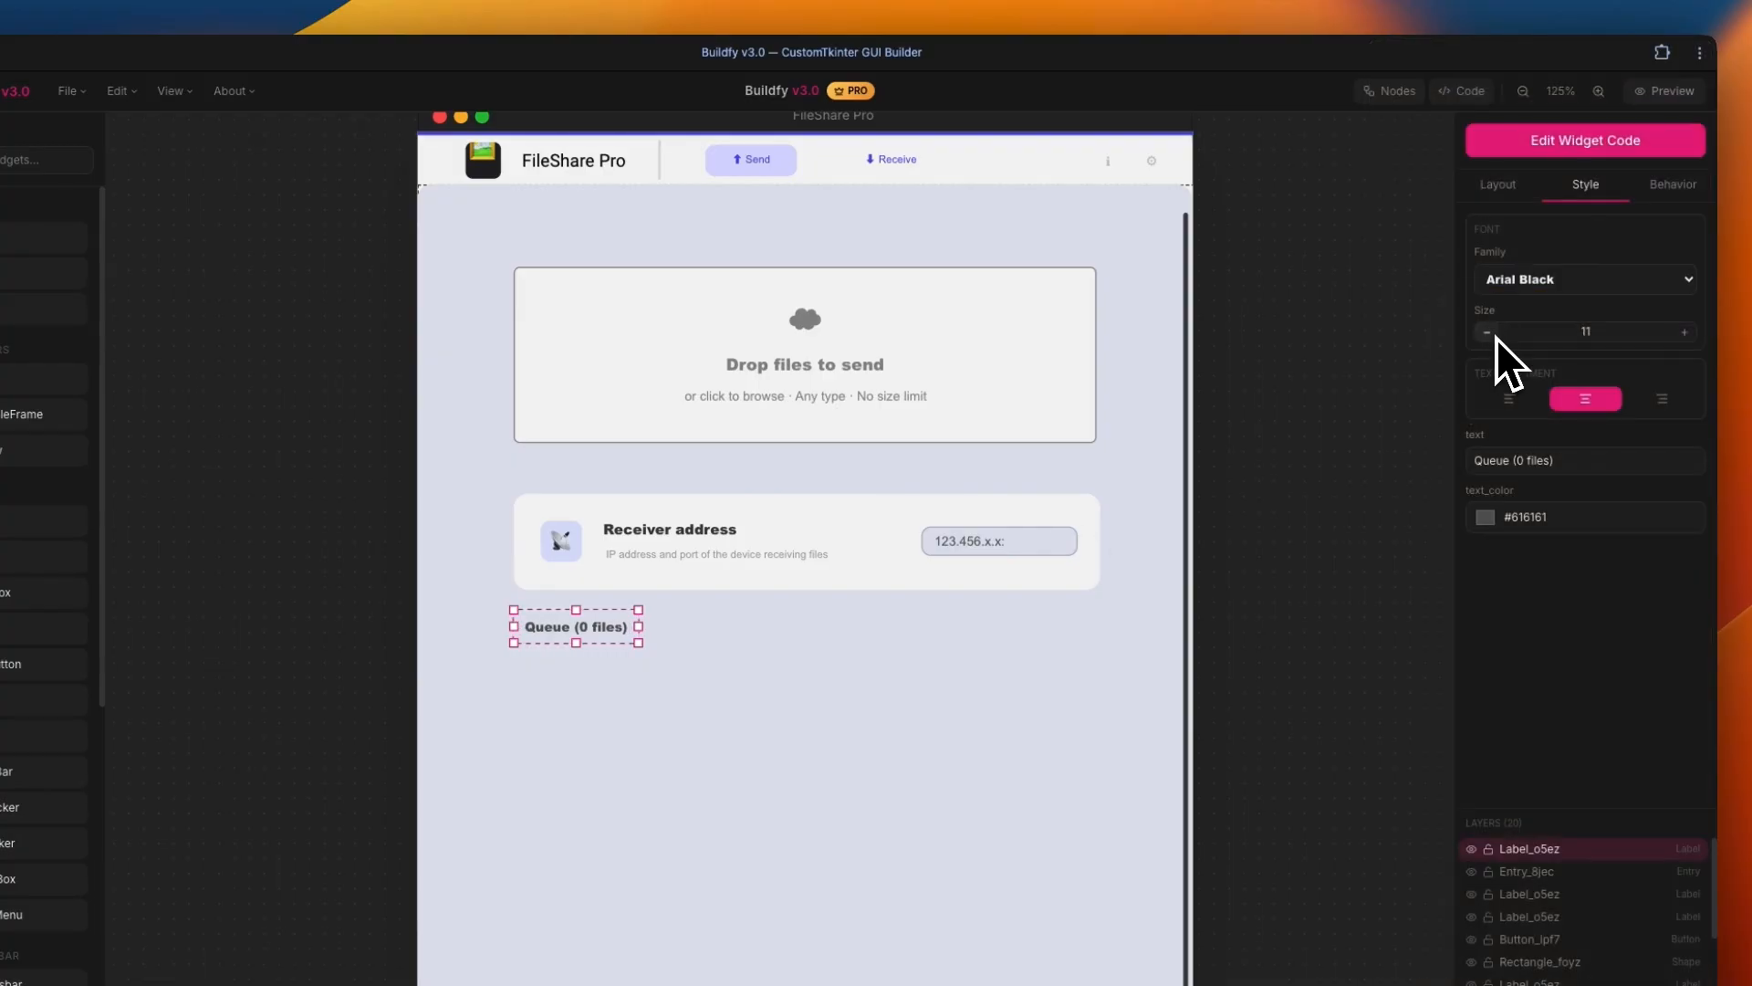
Add two side-by-side buttons at the base of the form, a grey "Cancel" and a blue "Send Files" with an up arrow
{"action": "left_click", "coordinate": [1127, 646]}
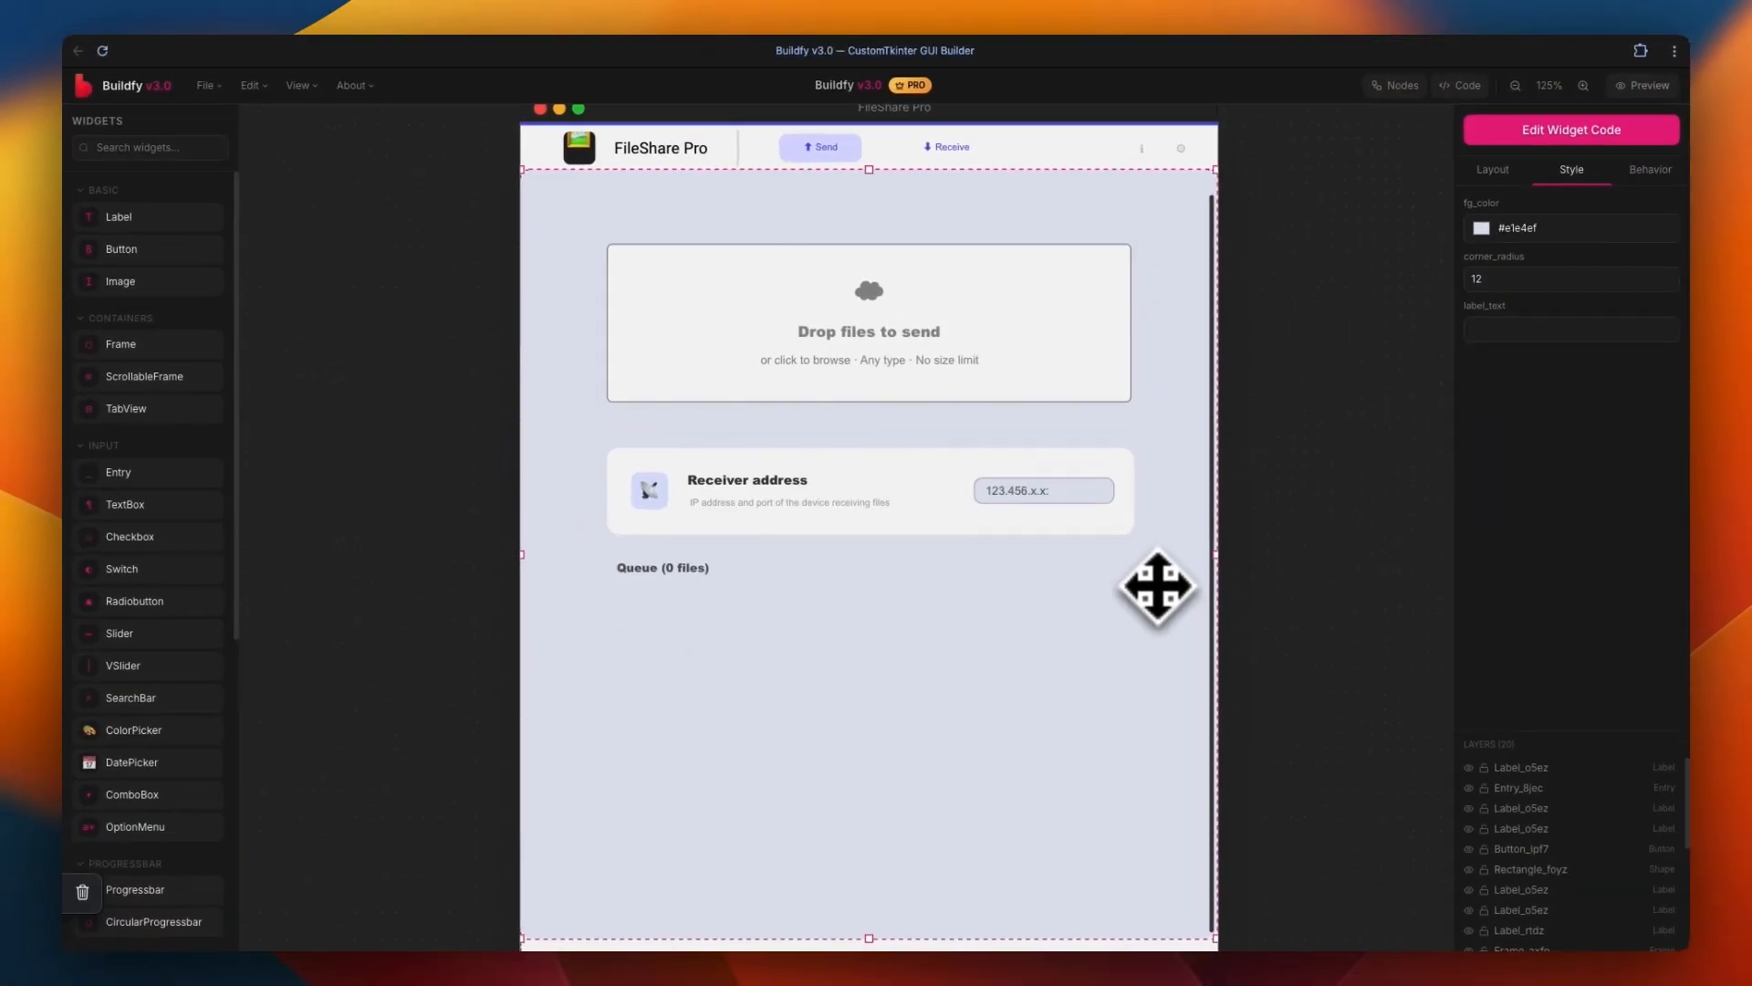
{"action": "left_click_drag", "start_coordinate": [121, 248], "coordinate": [1068, 879]}
{"action": "key", "text": "super+d"}
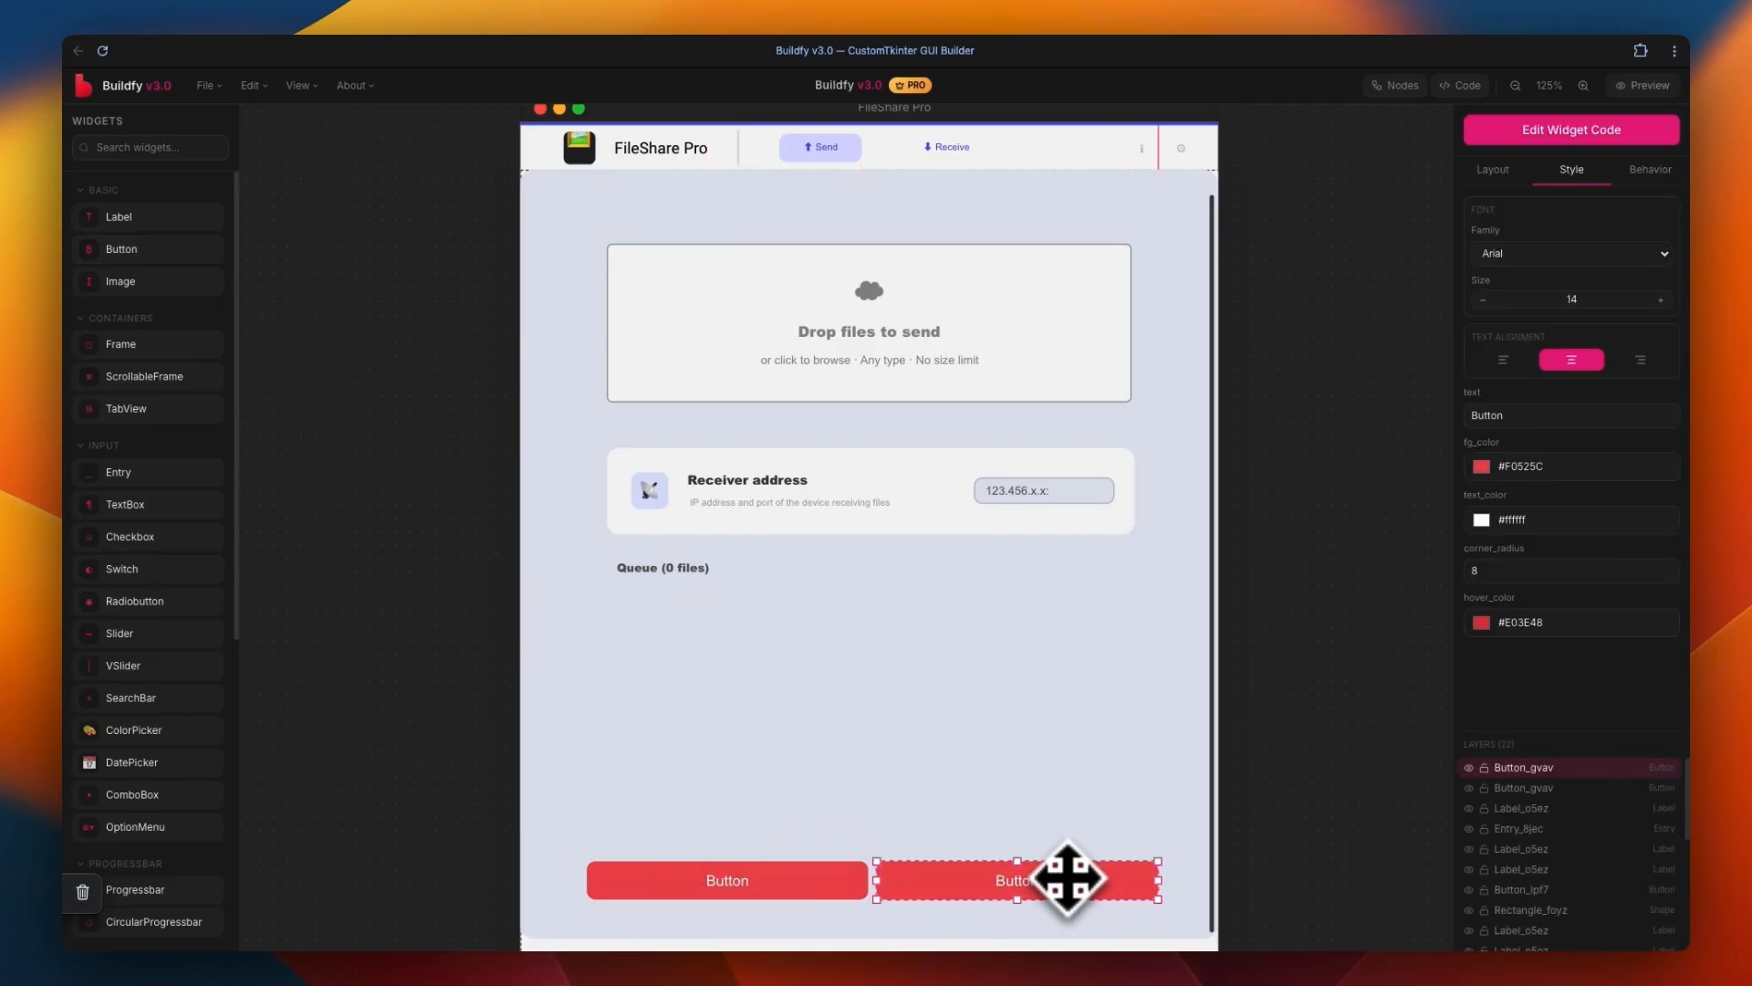
{"action": "double_click", "coordinate": [1025, 867]}
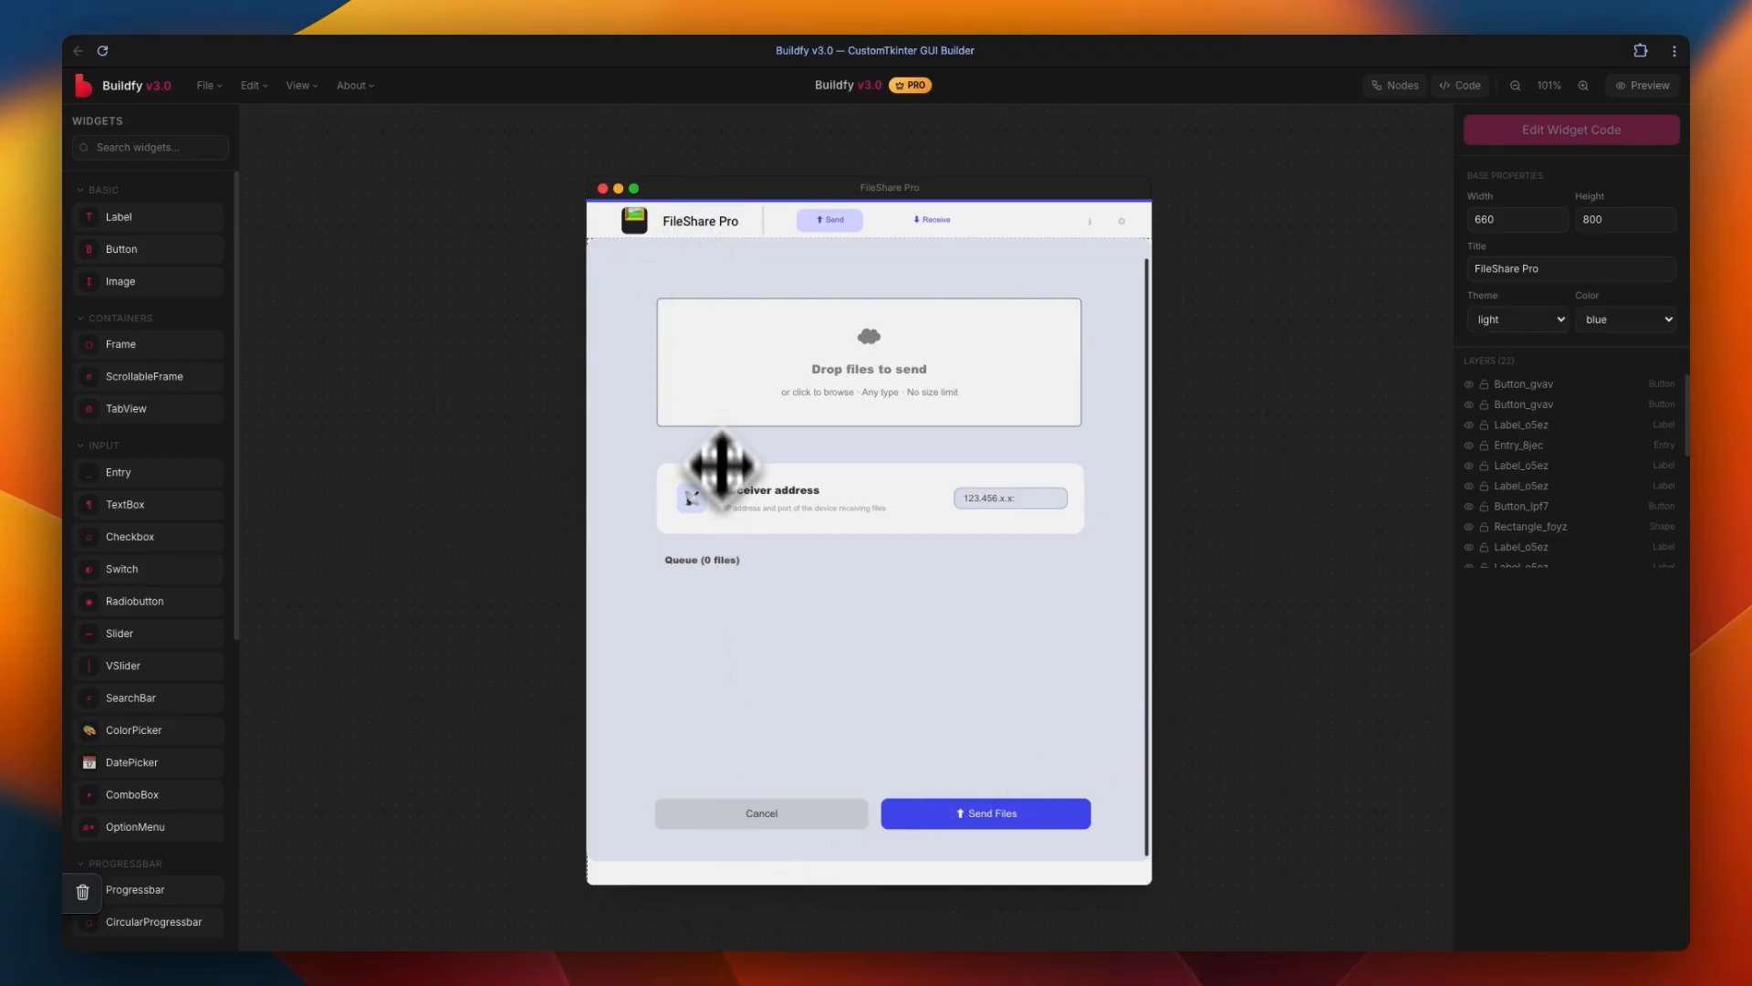
Duplicate the "Queue (0 files)" label into the footer strip's left end and set its text to "● Ready"
{"action": "left_click", "coordinate": [715, 559]}
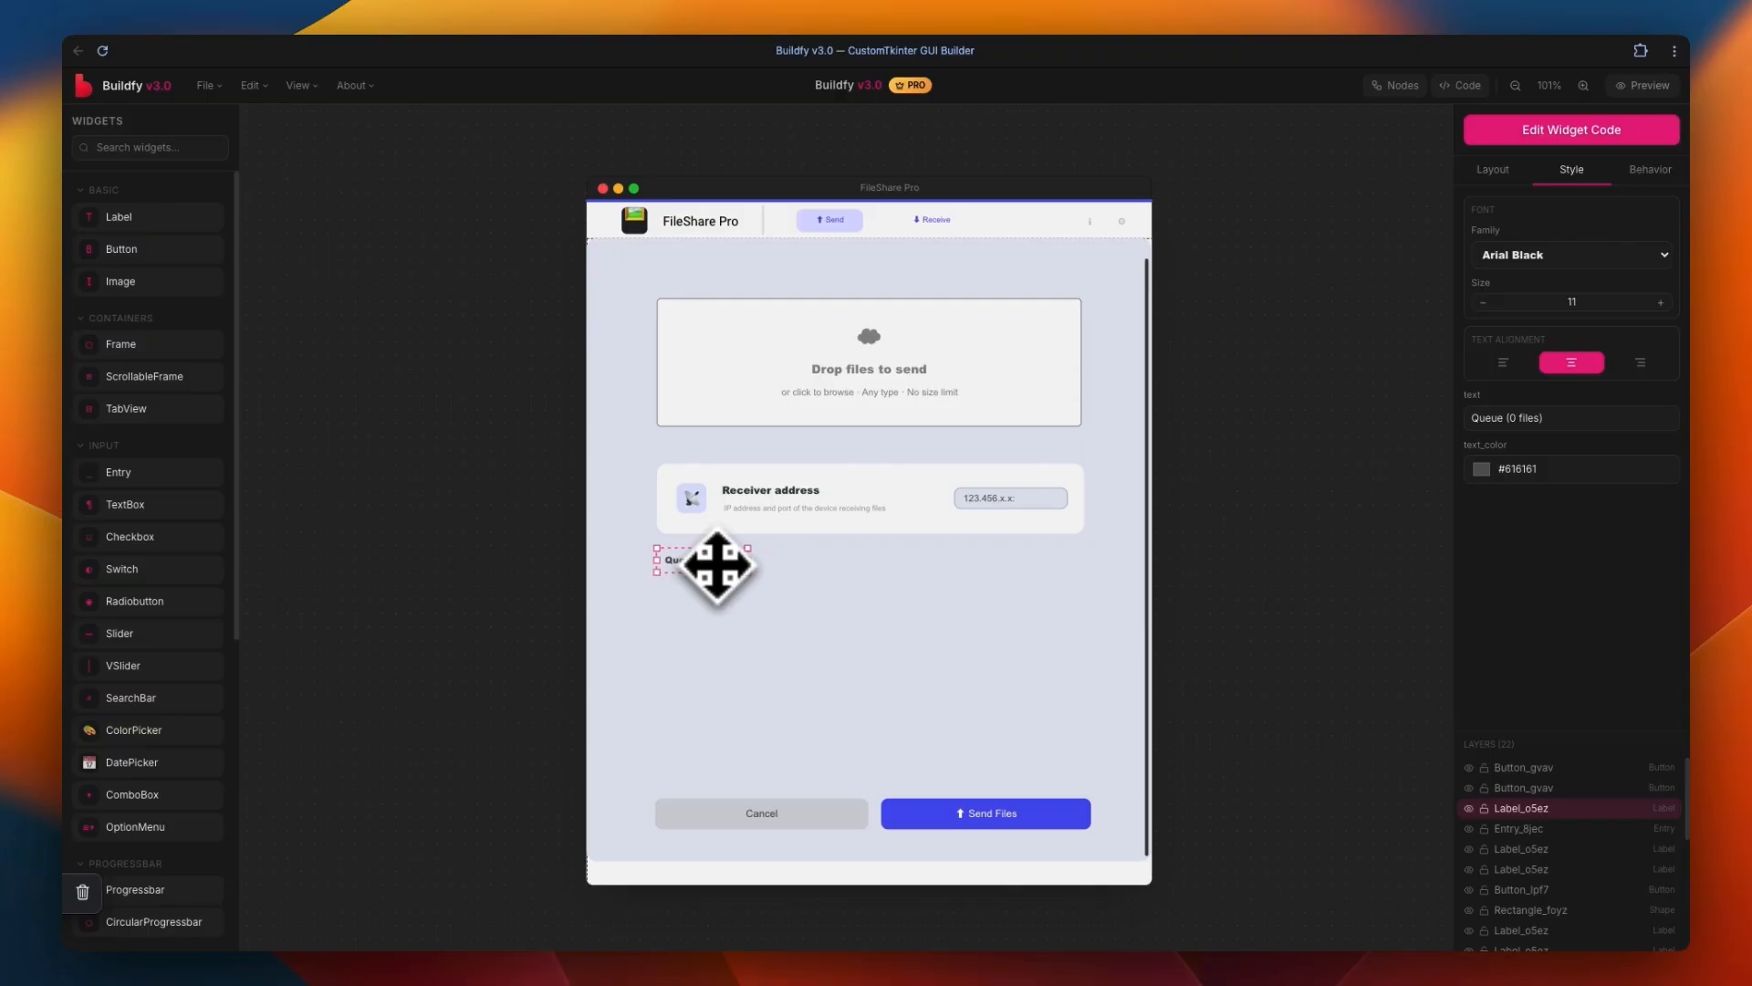
{"action": "key", "text": "ctrl+d"}
{"action": "left_click_drag", "start_coordinate": [718, 566], "coordinate": [642, 876]}
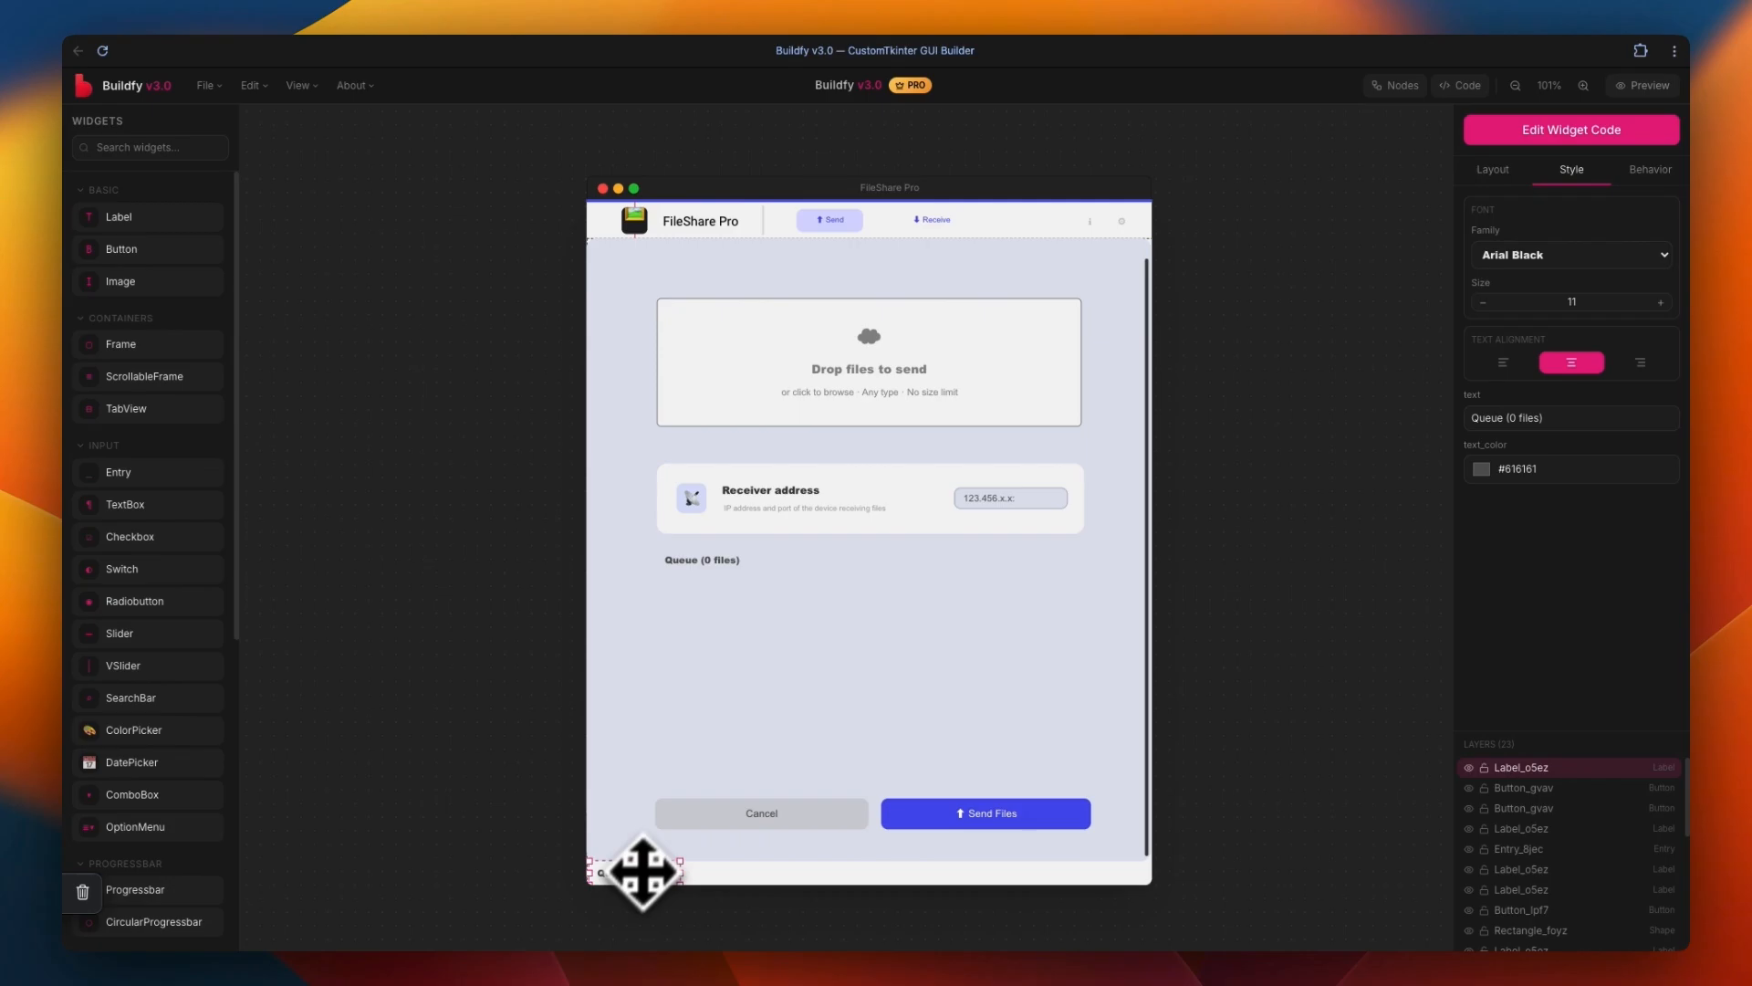
{"action": "double_click", "coordinate": [644, 875]}
{"action": "type", "text": "●"}
{"action": "type", "text": "Ready"}
{"action": "key", "text": "Return"}
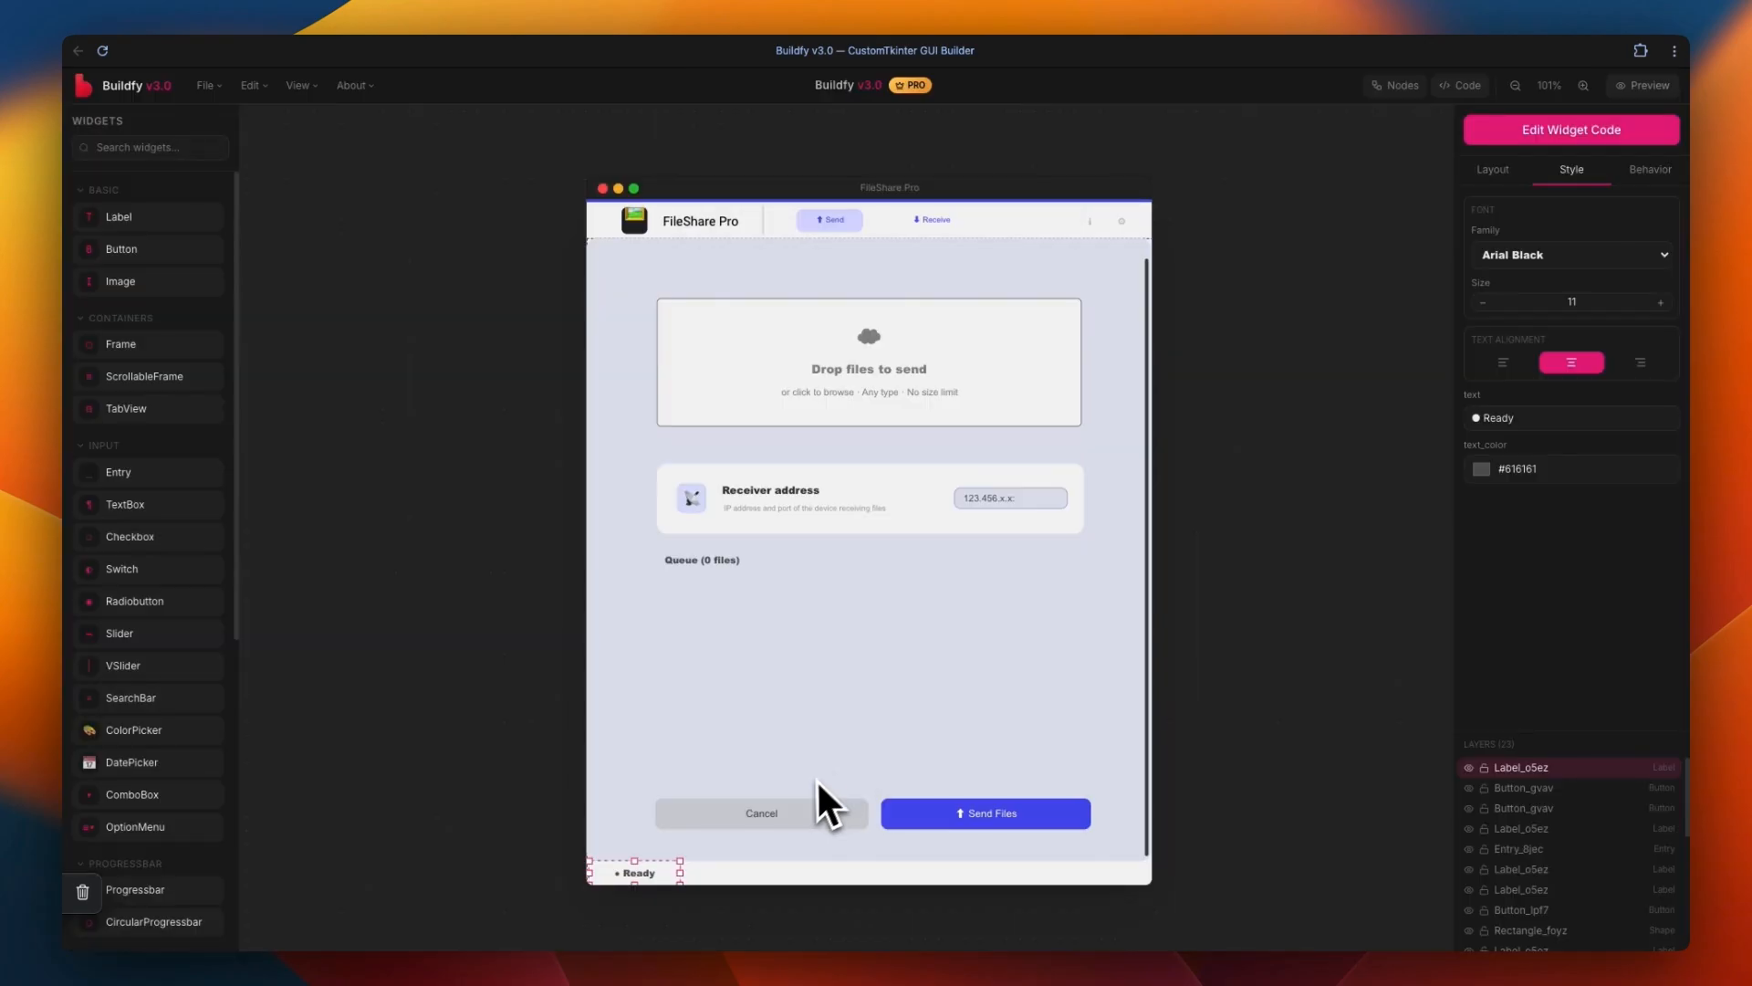
Set the "● Ready" label's font to Arial Black, size 10
{"action": "left_click", "coordinate": [1520, 257]}
{"action": "left_click", "coordinate": [1520, 243]}
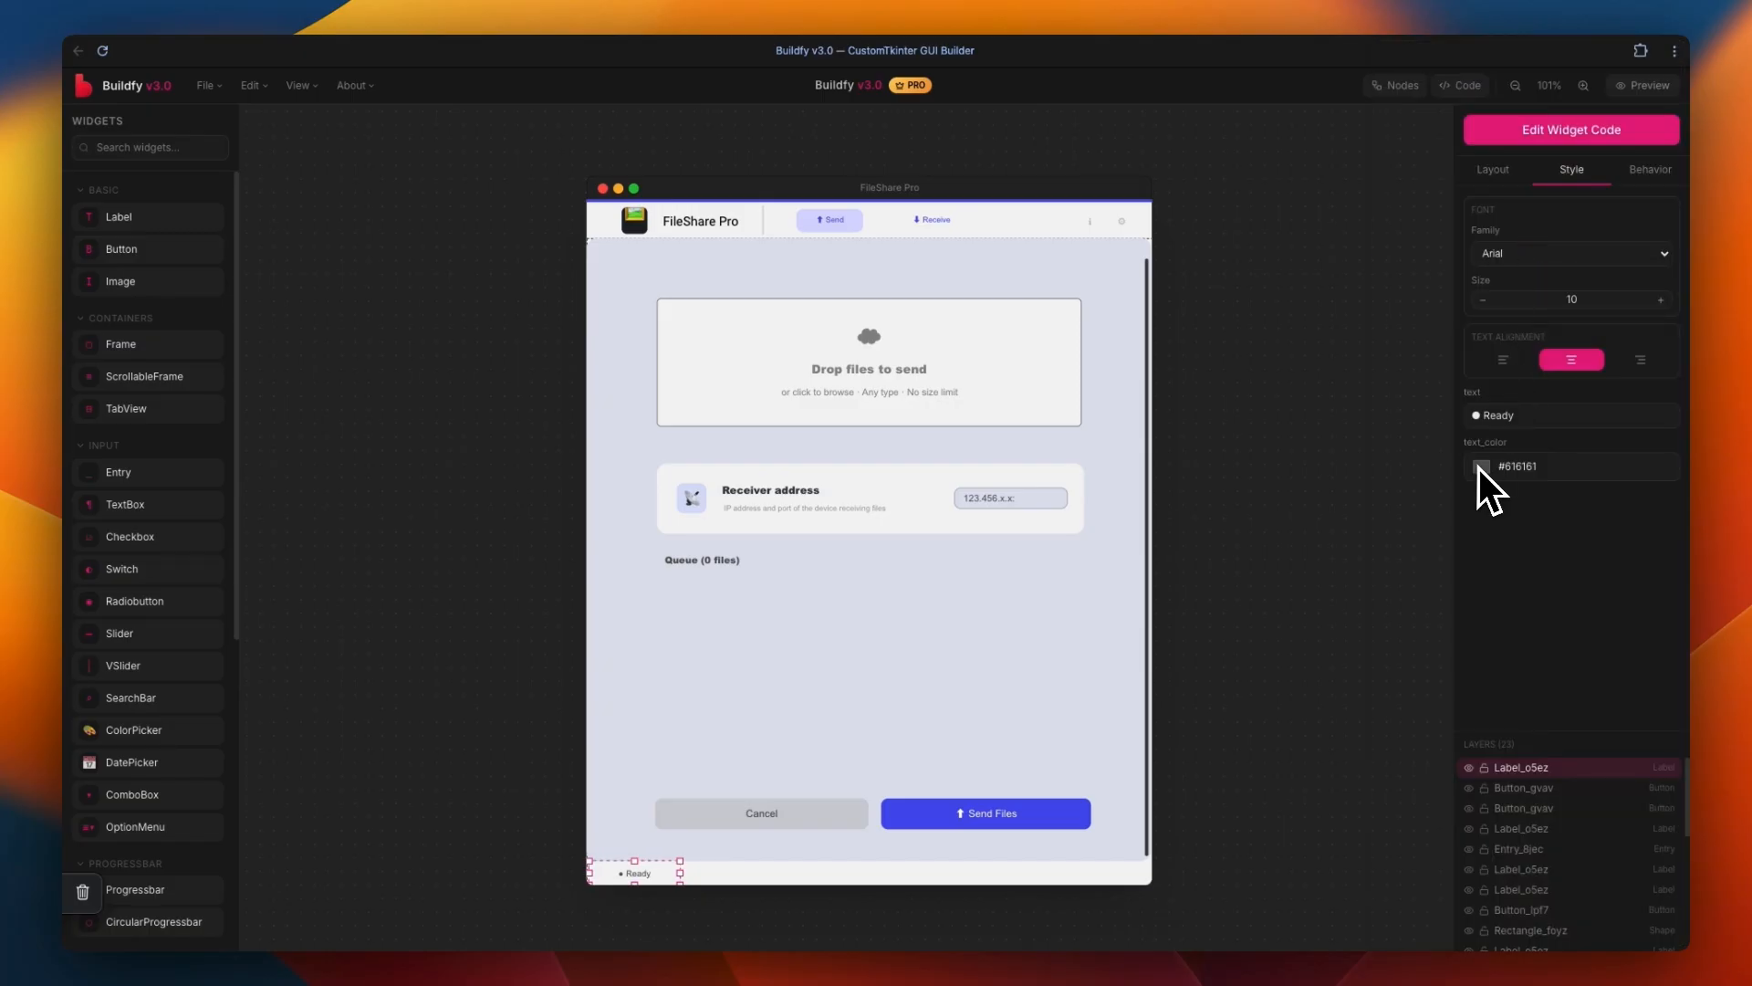
{"action": "left_click", "coordinate": [1547, 246]}
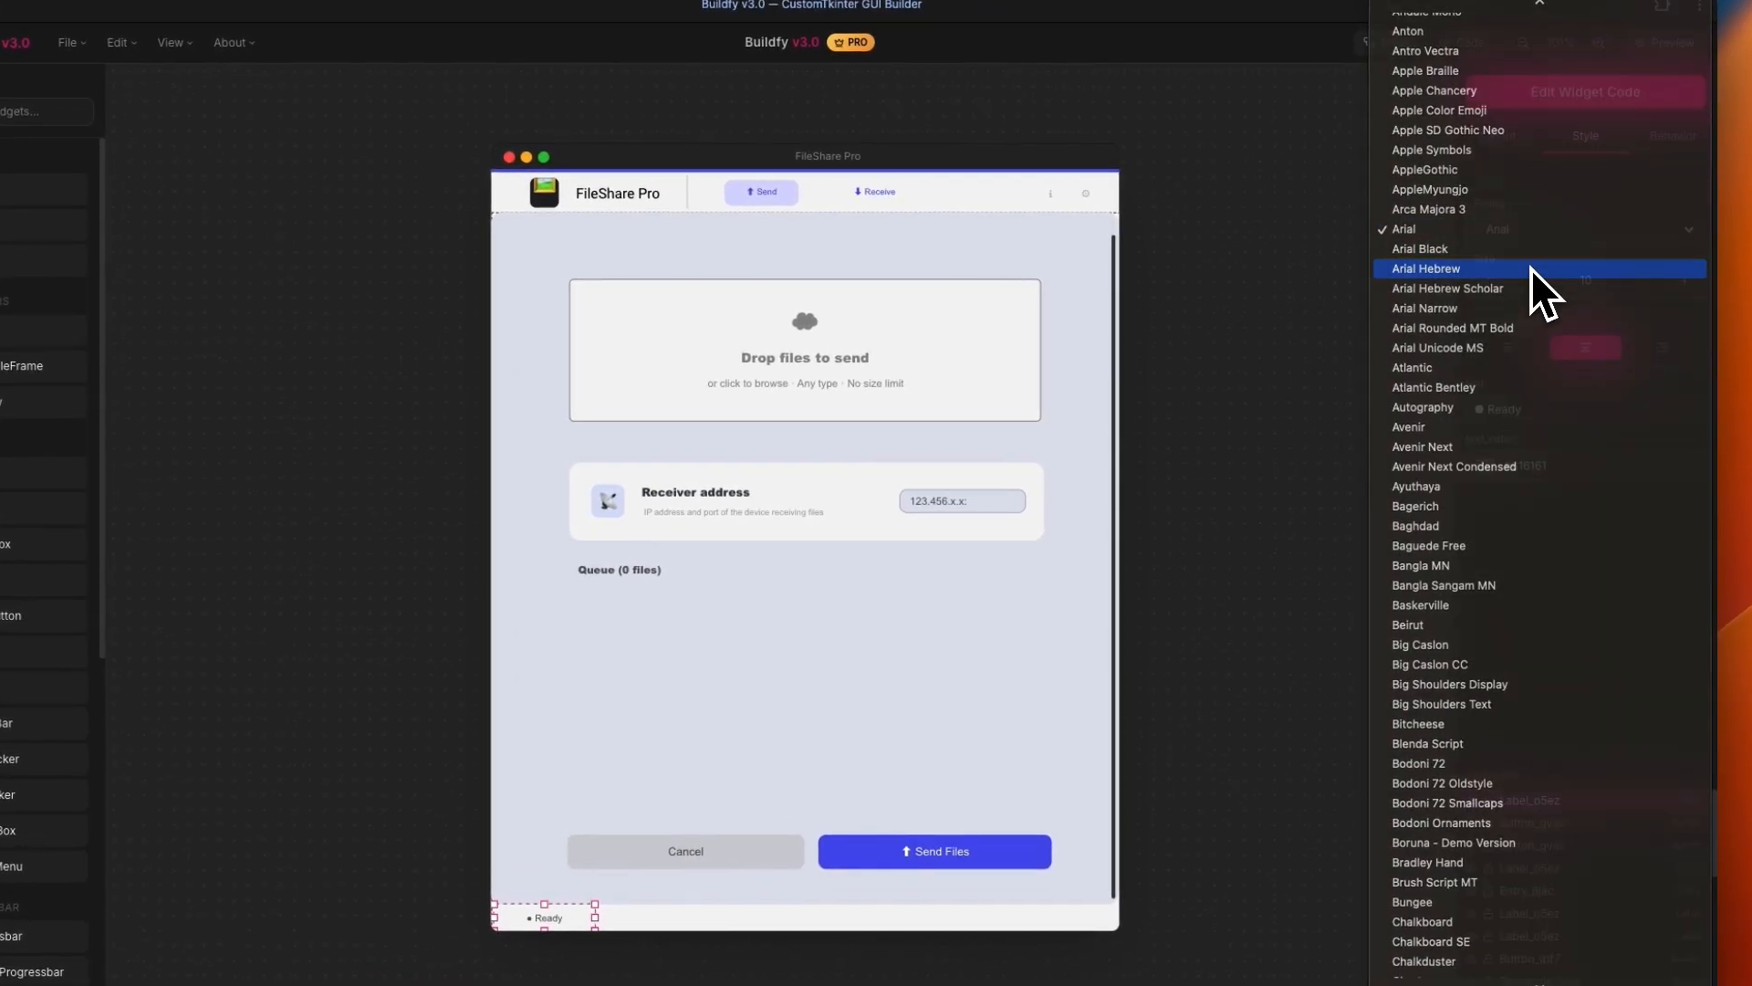
{"action": "left_click", "coordinate": [1530, 268]}
{"action": "left_click", "coordinate": [1547, 237]}
{"action": "left_click", "coordinate": [1543, 217]}
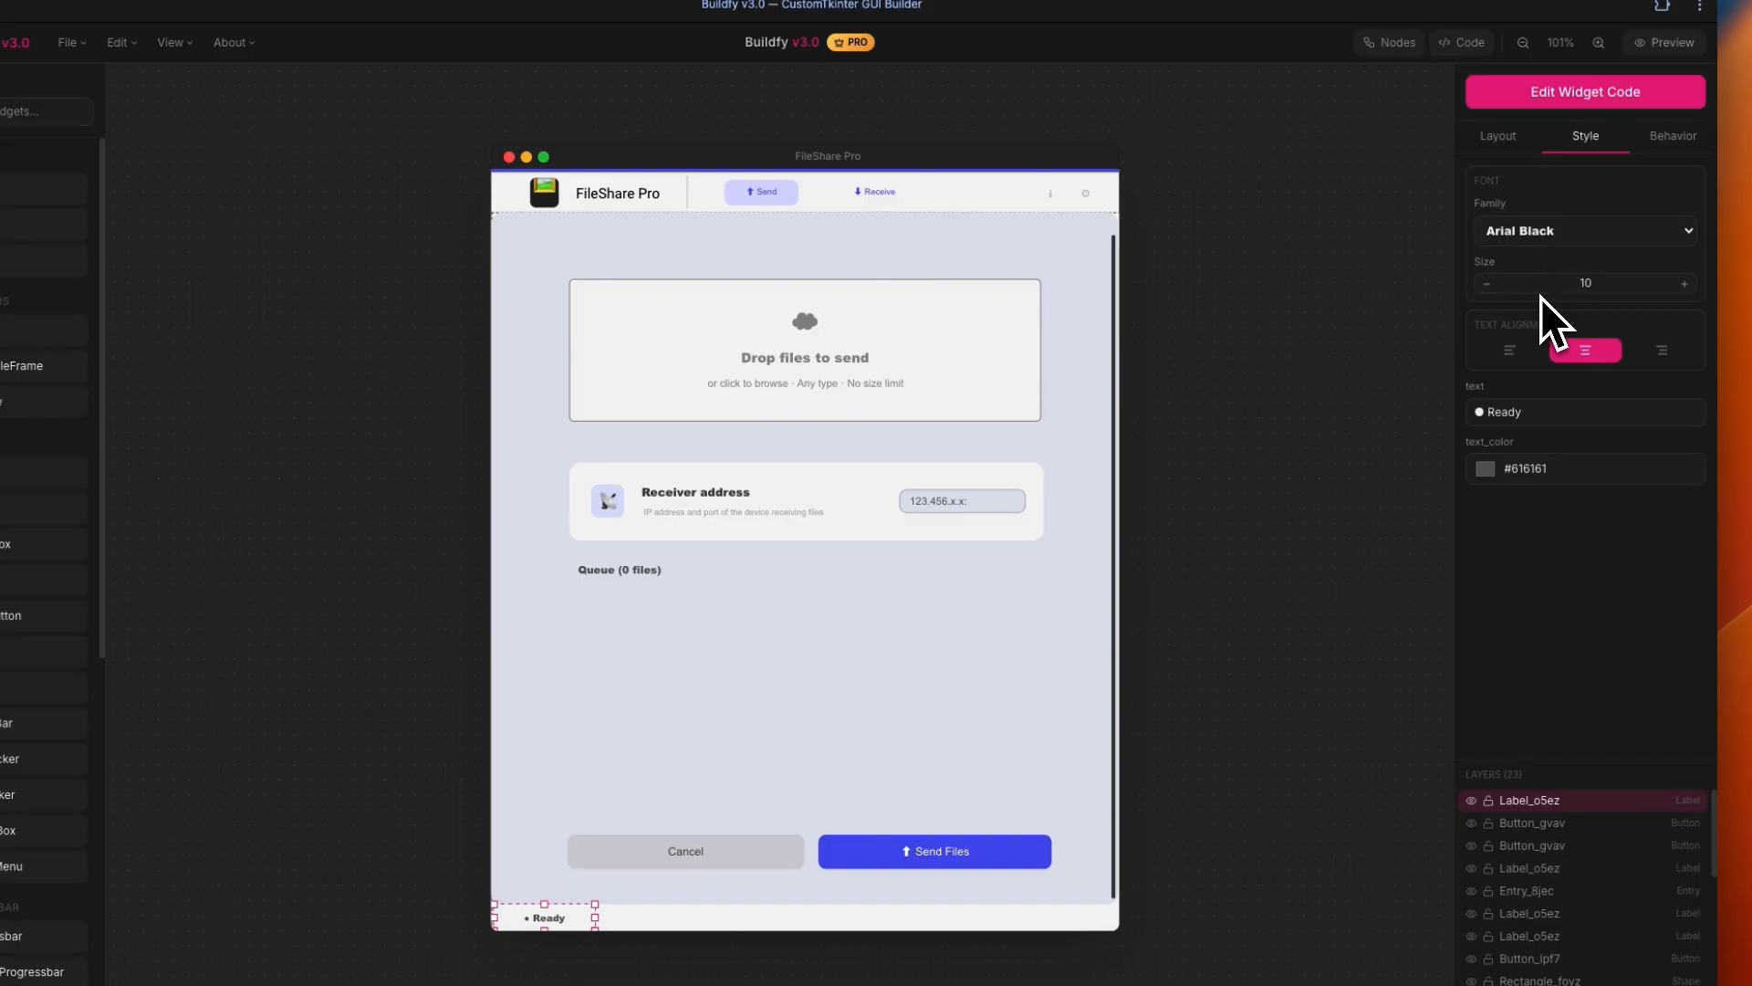
Set the "● Ready" label's text_color to #ababab and deselect it
{"action": "left_click", "coordinate": [1485, 468]}
{"action": "left_click_drag", "start_coordinate": [1488, 493], "coordinate": [1478, 527]}
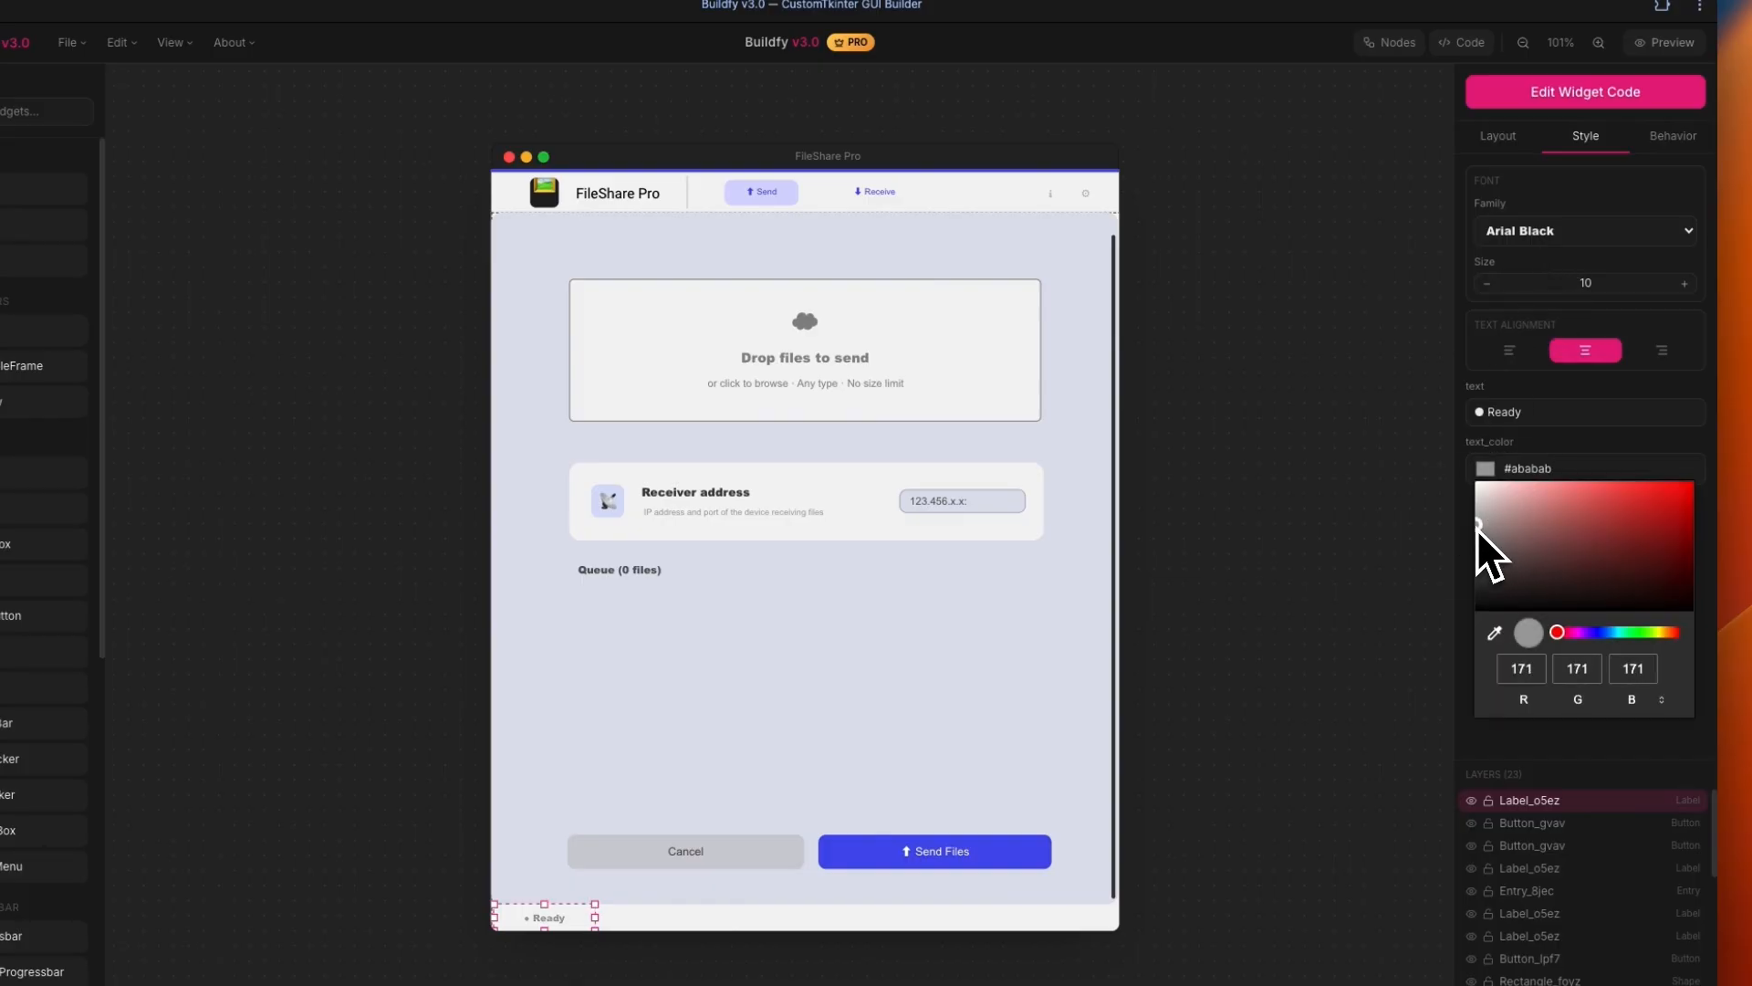
{"action": "left_click", "coordinate": [741, 821]}
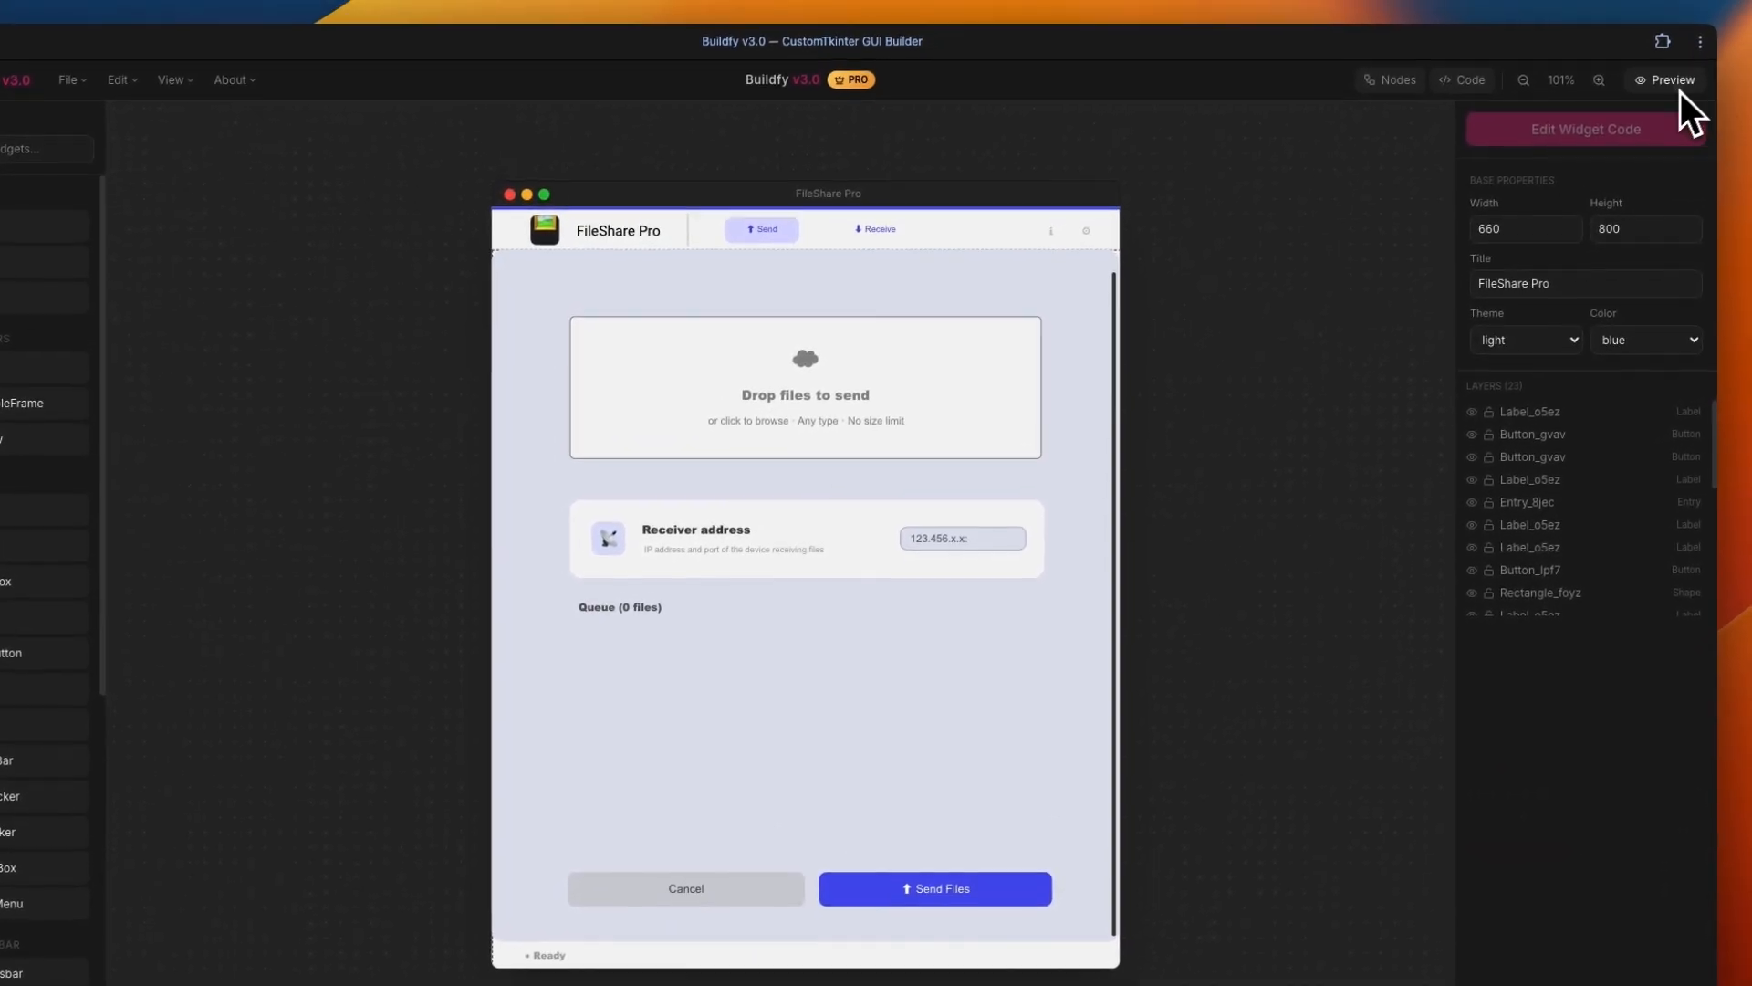
Preview the window briefly and change the "Send Files" button's hover_color to a shade sampled from its own blue fill
{"action": "left_click", "coordinate": [1678, 87]}
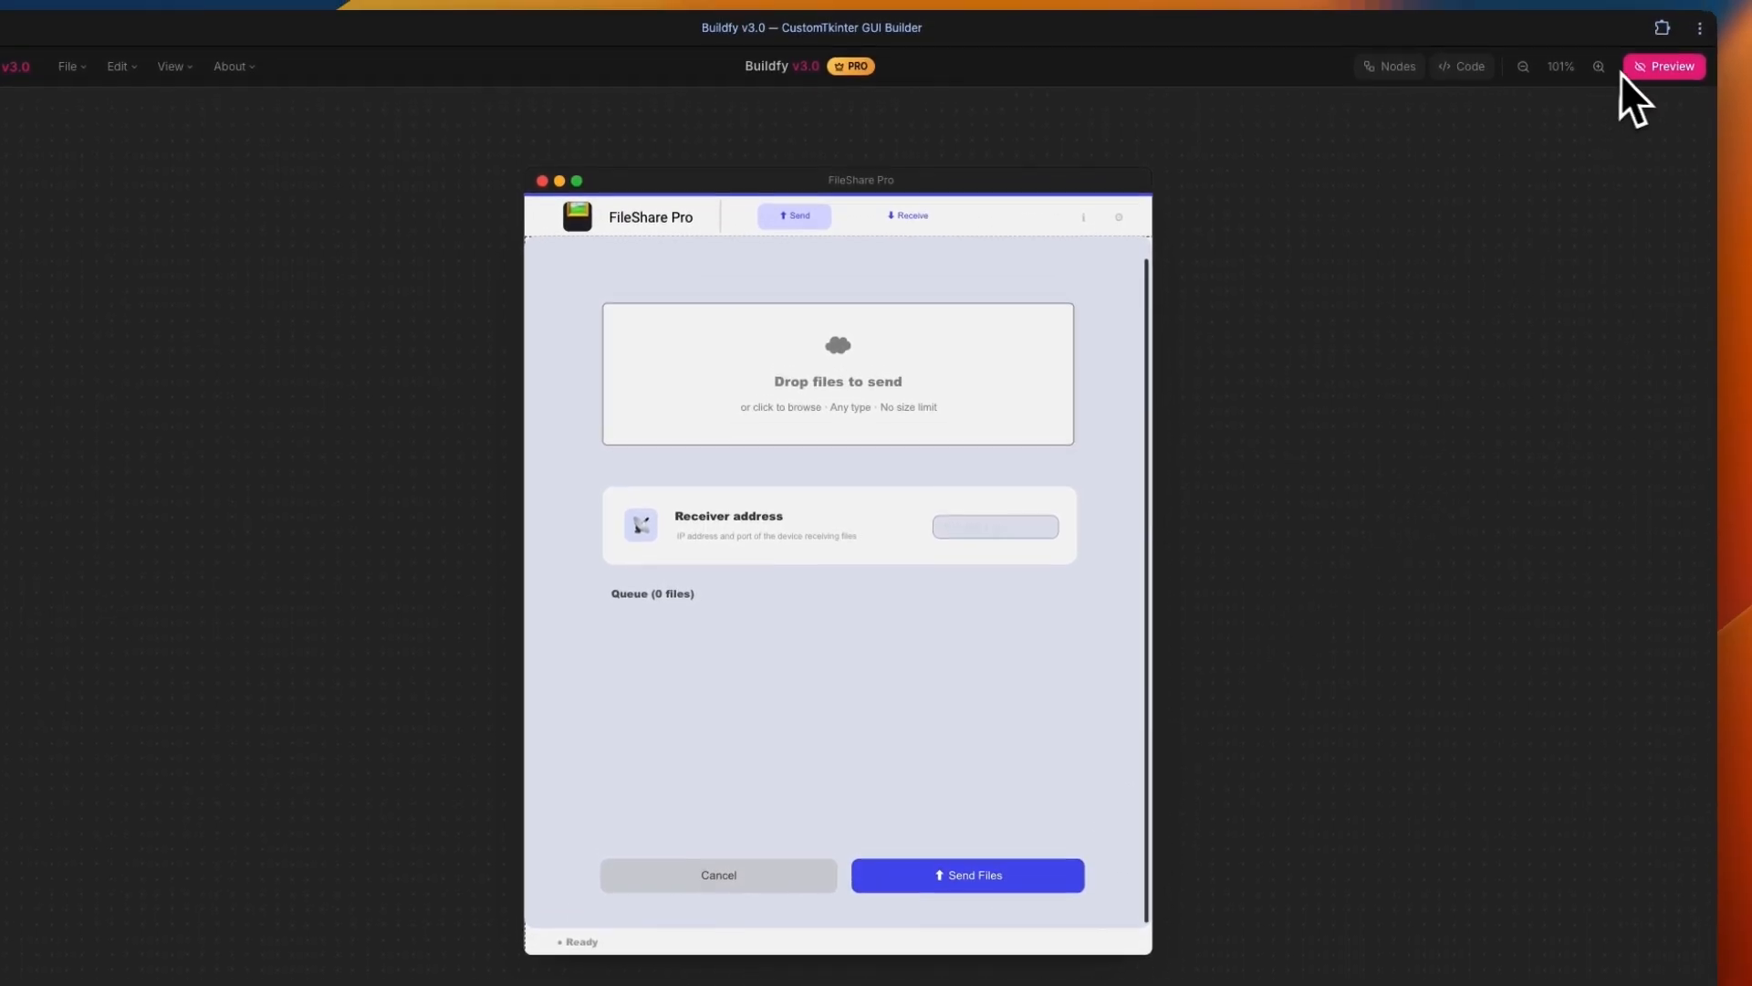
{"action": "left_click", "coordinate": [1666, 67]}
{"action": "left_click", "coordinate": [926, 877]}
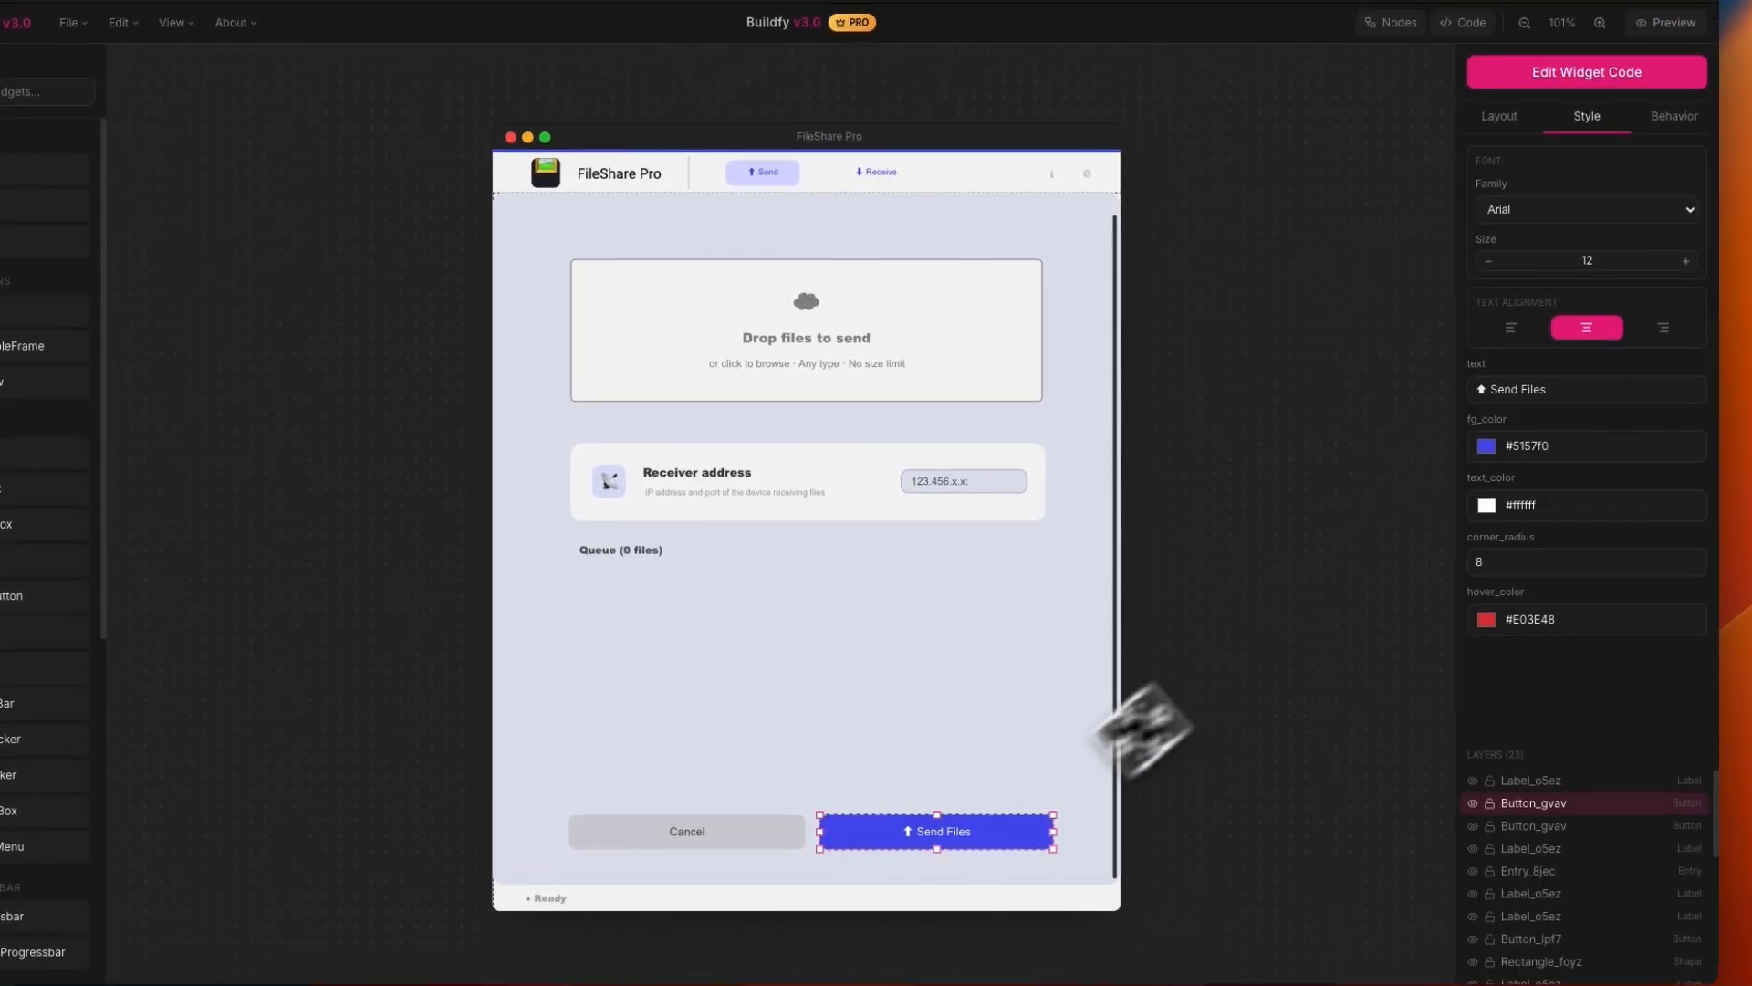
{"action": "left_click", "coordinate": [1486, 619]}
{"action": "left_click", "coordinate": [1497, 792]}
{"action": "left_click", "coordinate": [1001, 815]}
{"action": "left_click", "coordinate": [1498, 783]}
{"action": "left_click", "coordinate": [1007, 832]}
{"action": "left_click_drag", "start_coordinate": [1621, 657], "coordinate": [1628, 672]}
{"action": "left_click", "coordinate": [1432, 685]}
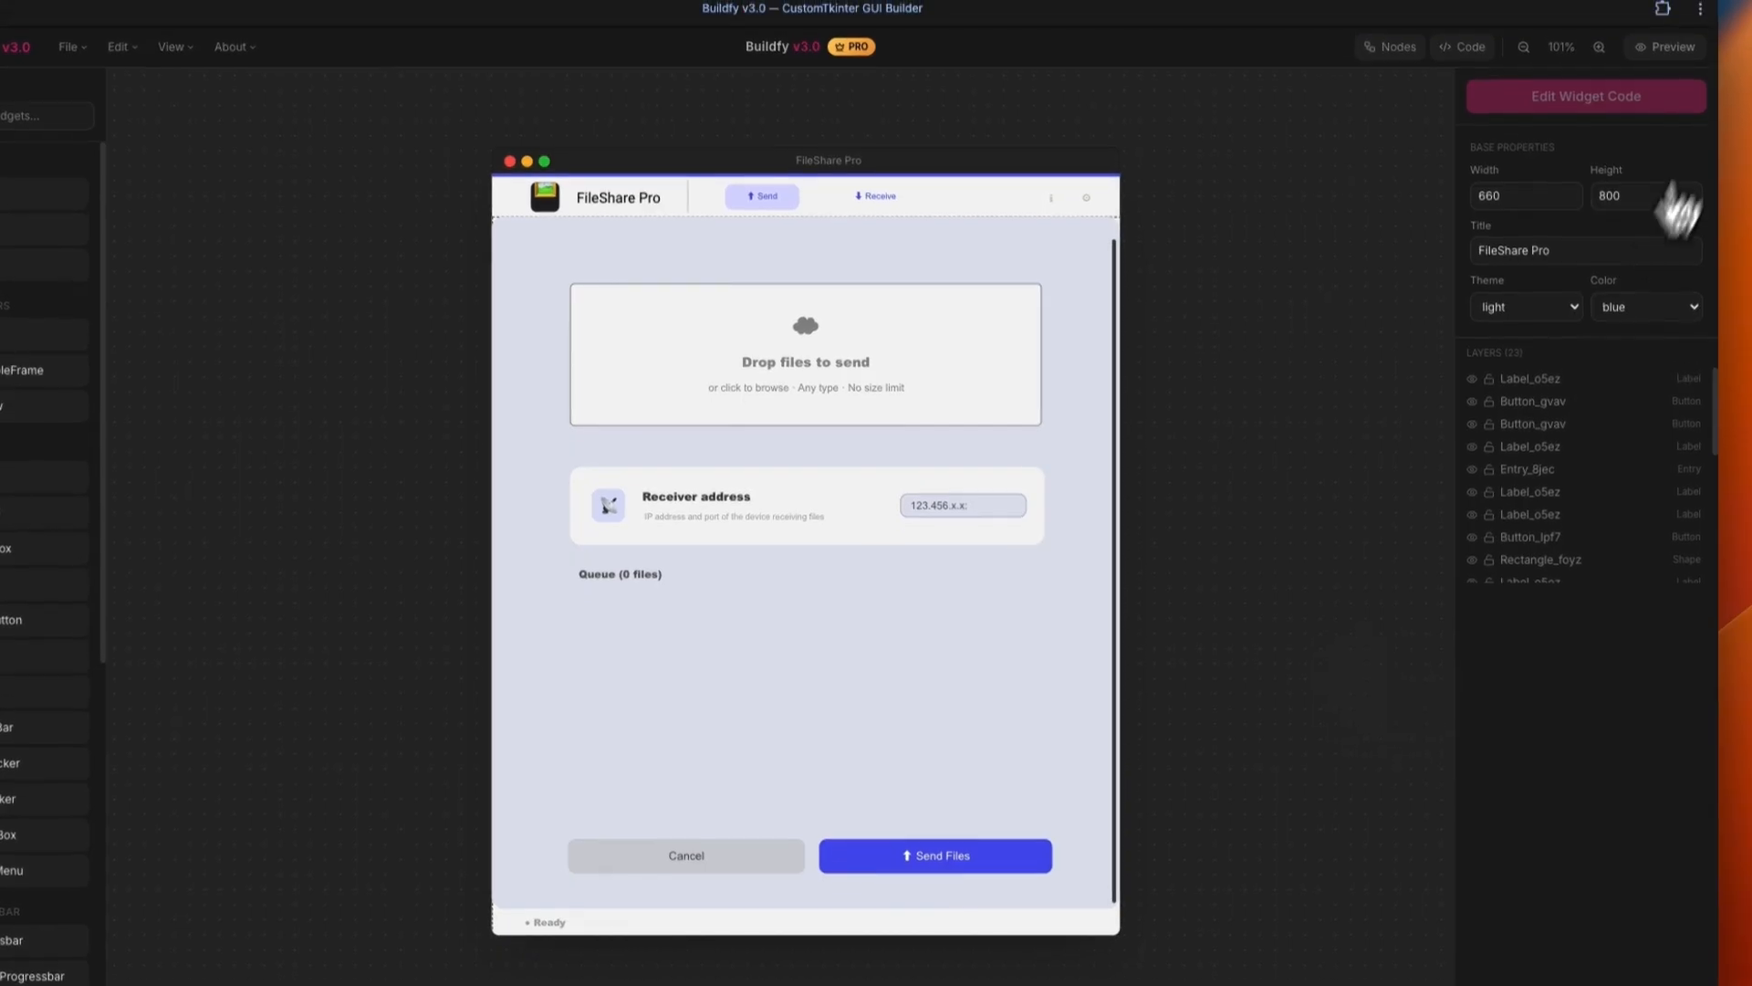
Preview the interface's button hover colours and save the project as a new file
{"action": "left_click", "coordinate": [1690, 51]}
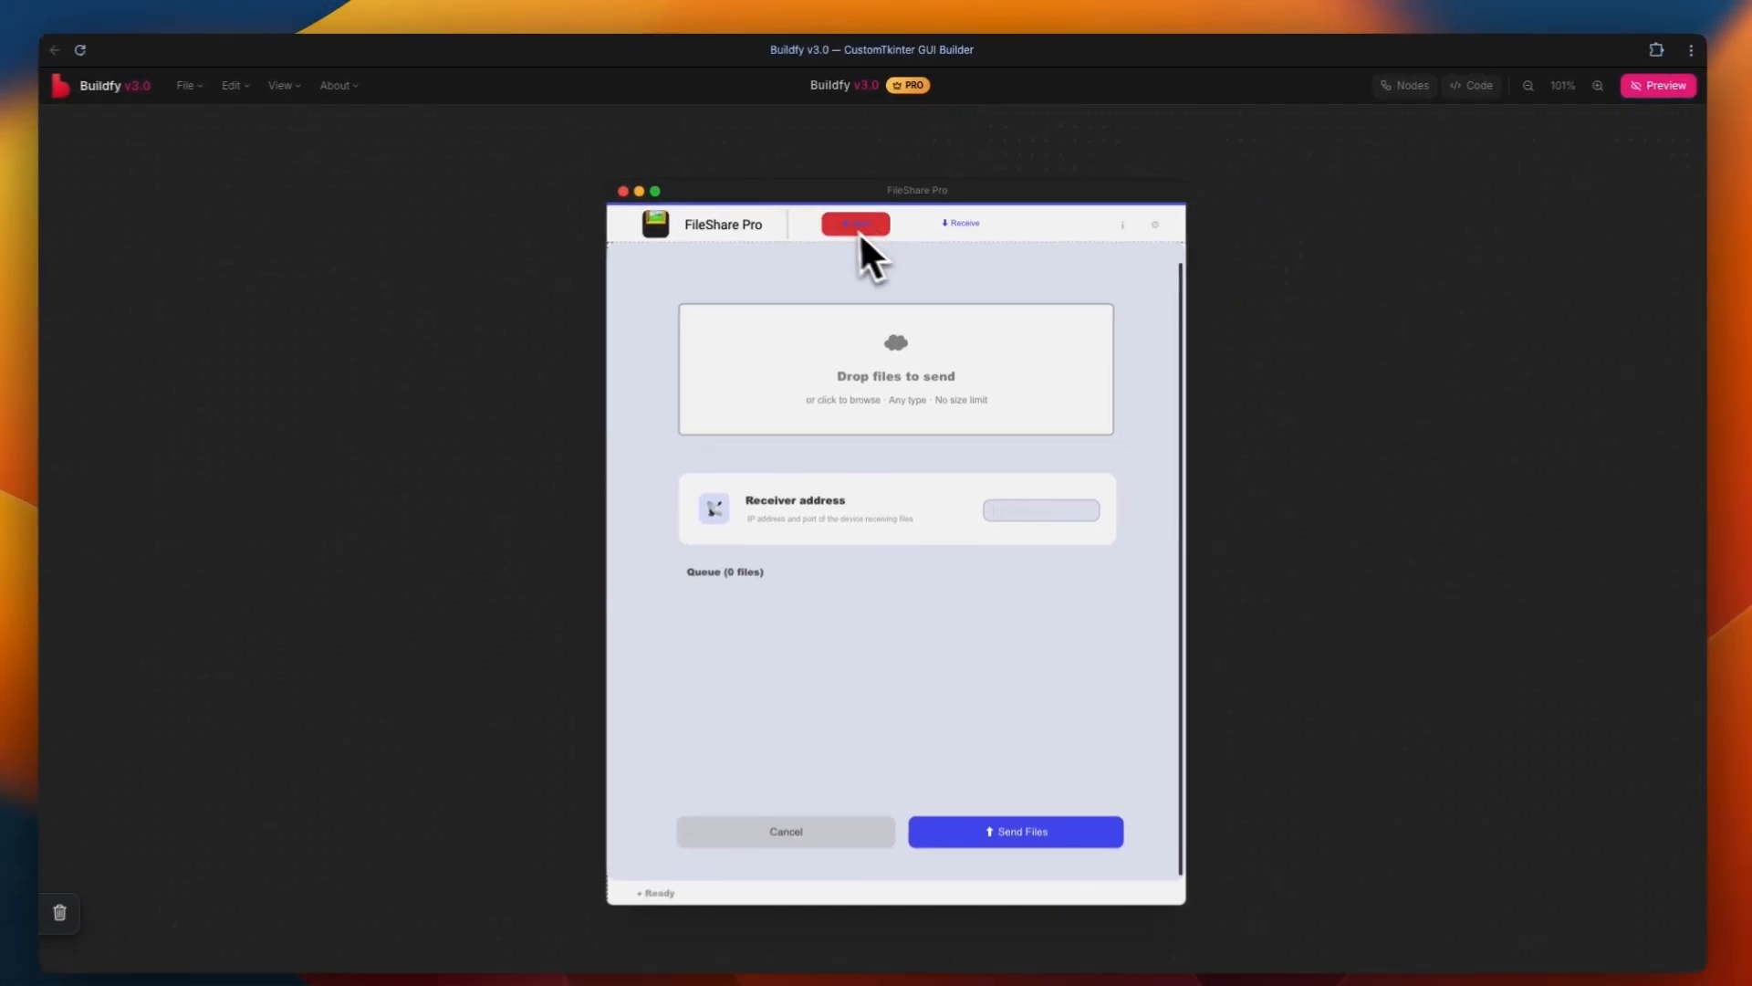
{"action": "left_click", "coordinate": [185, 90]}
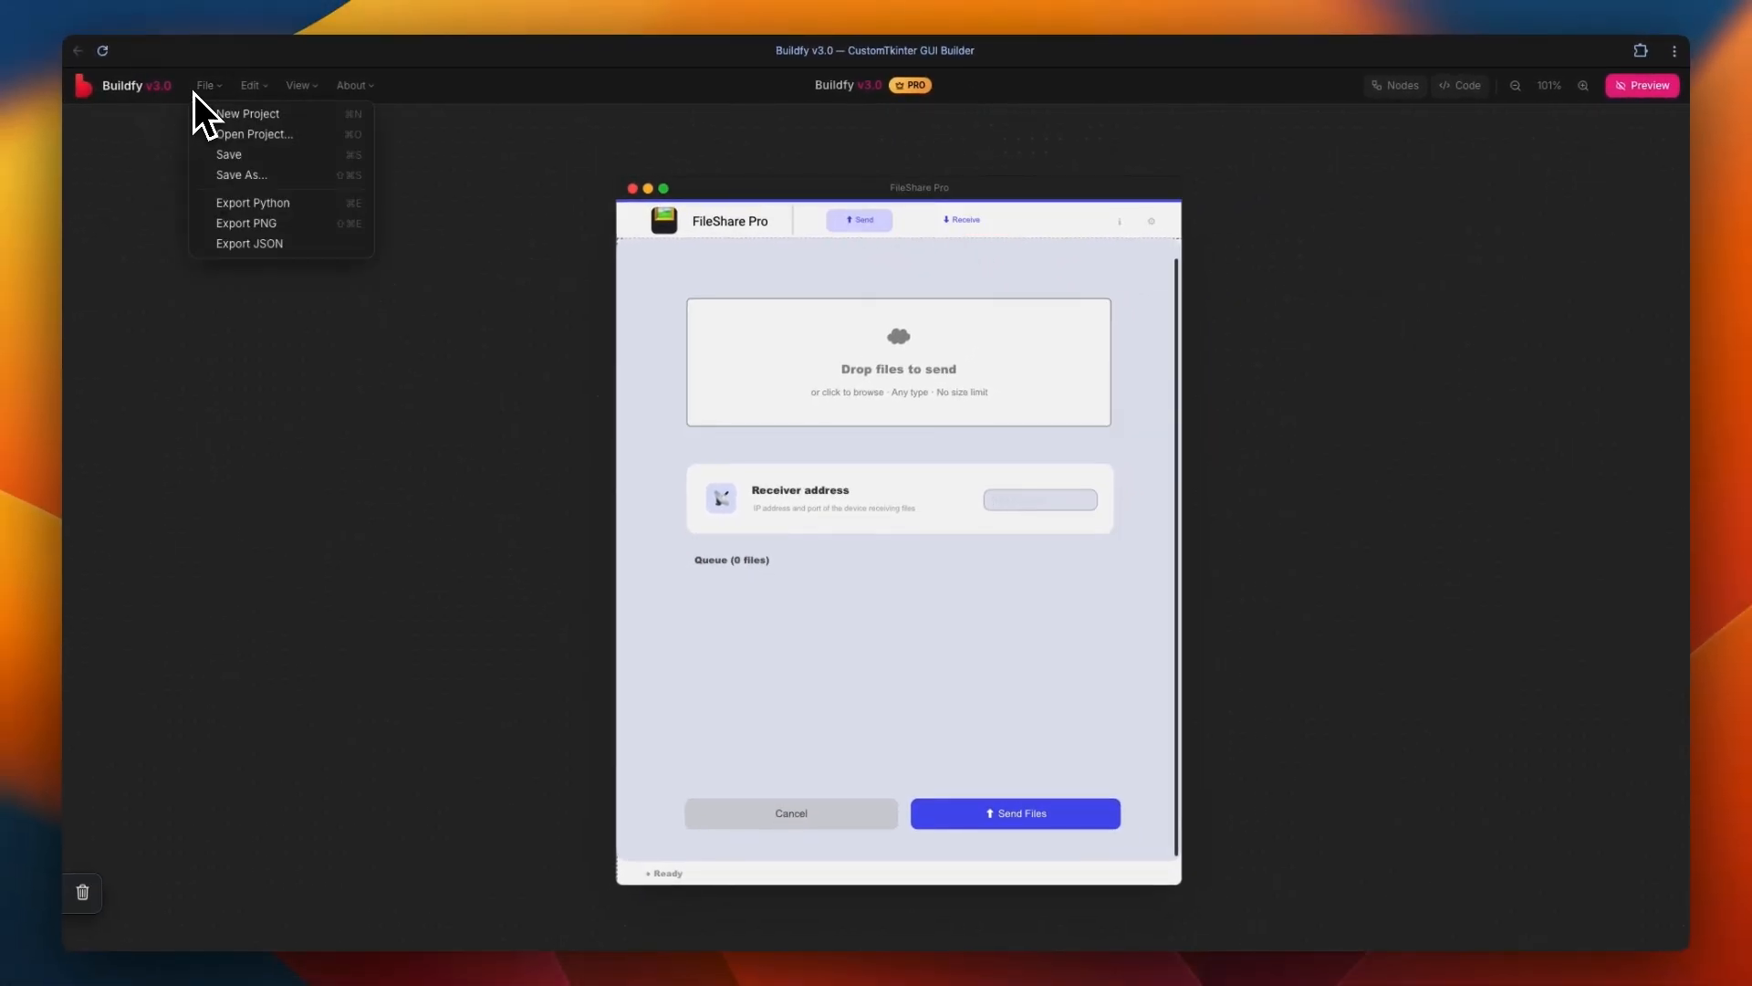
{"action": "left_click", "coordinate": [239, 176]}
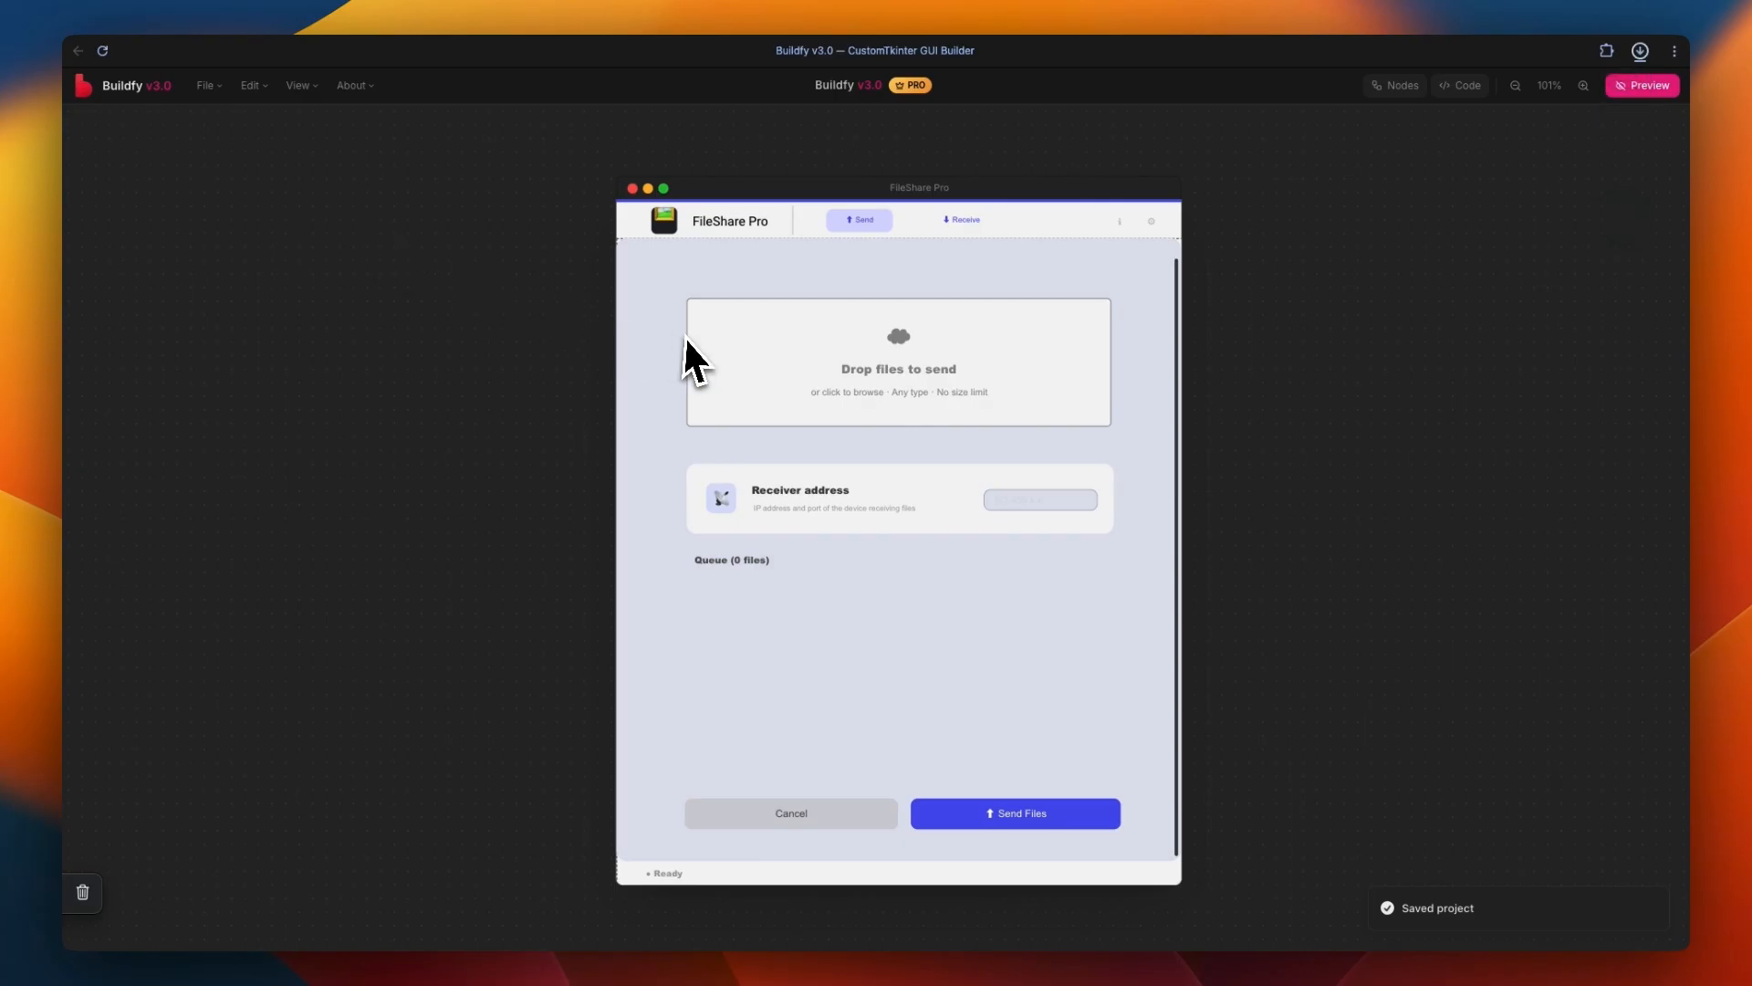
Export the design as Python code, look through the generated script and download it as a .py file
{"action": "left_click", "coordinate": [215, 91]}
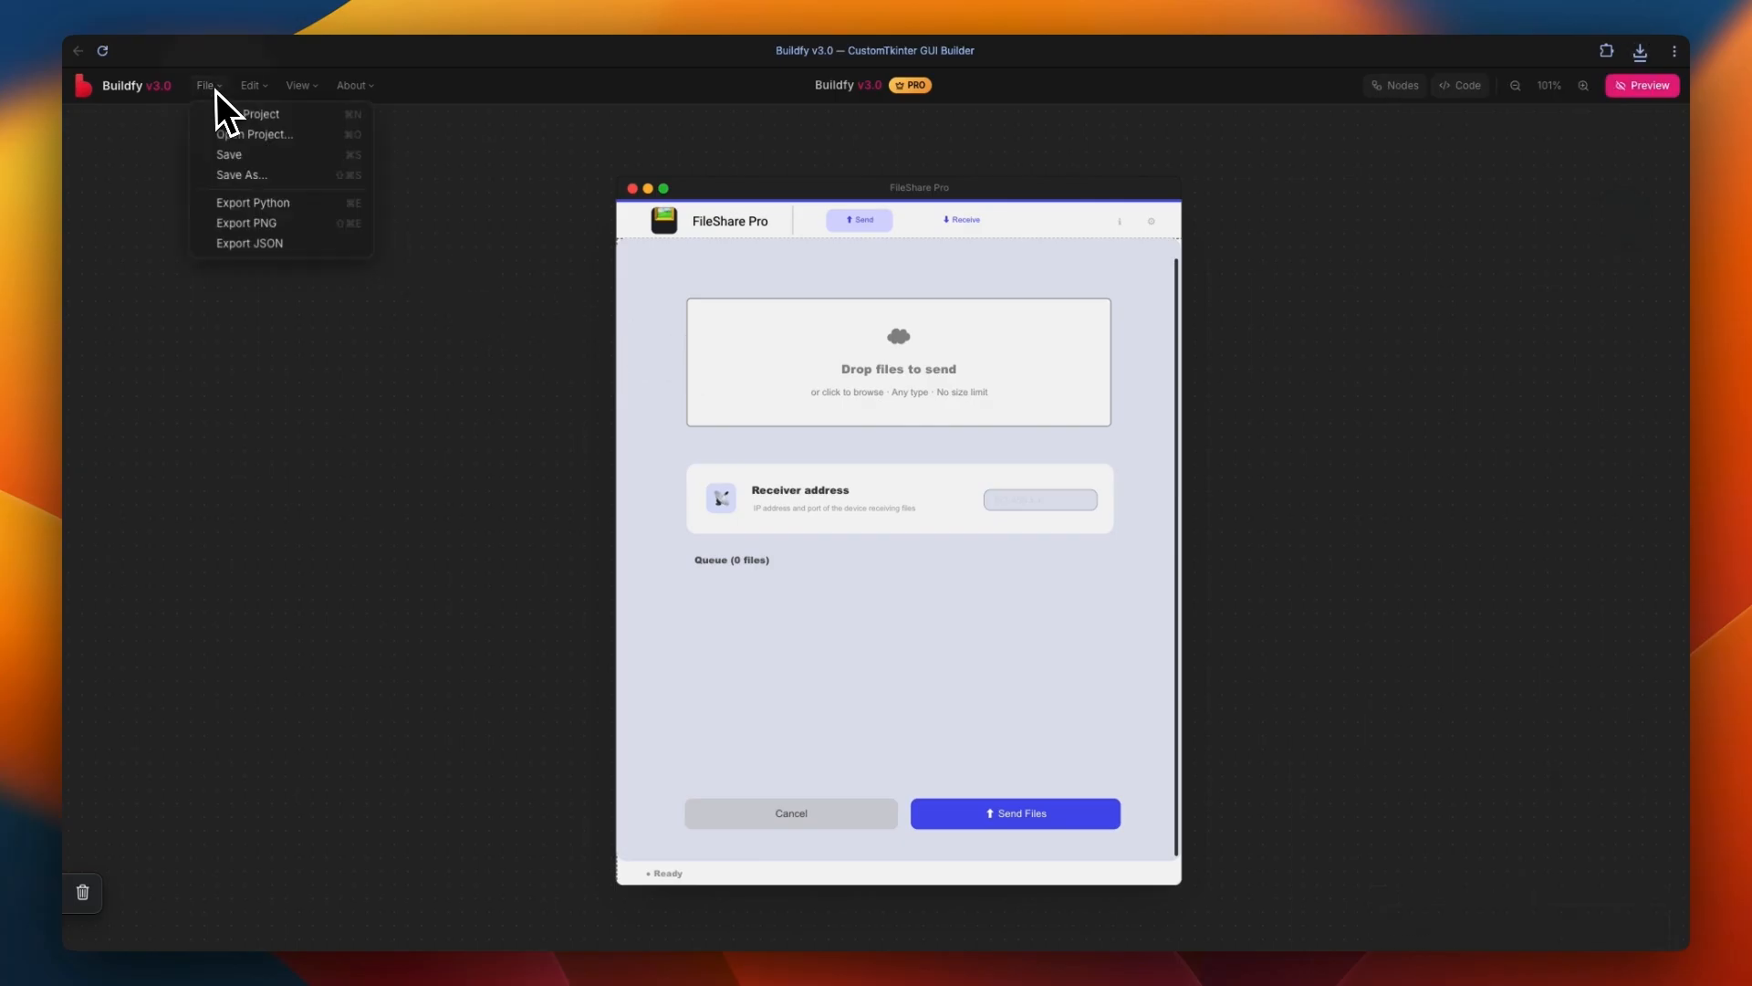
{"action": "left_click", "coordinate": [248, 201]}
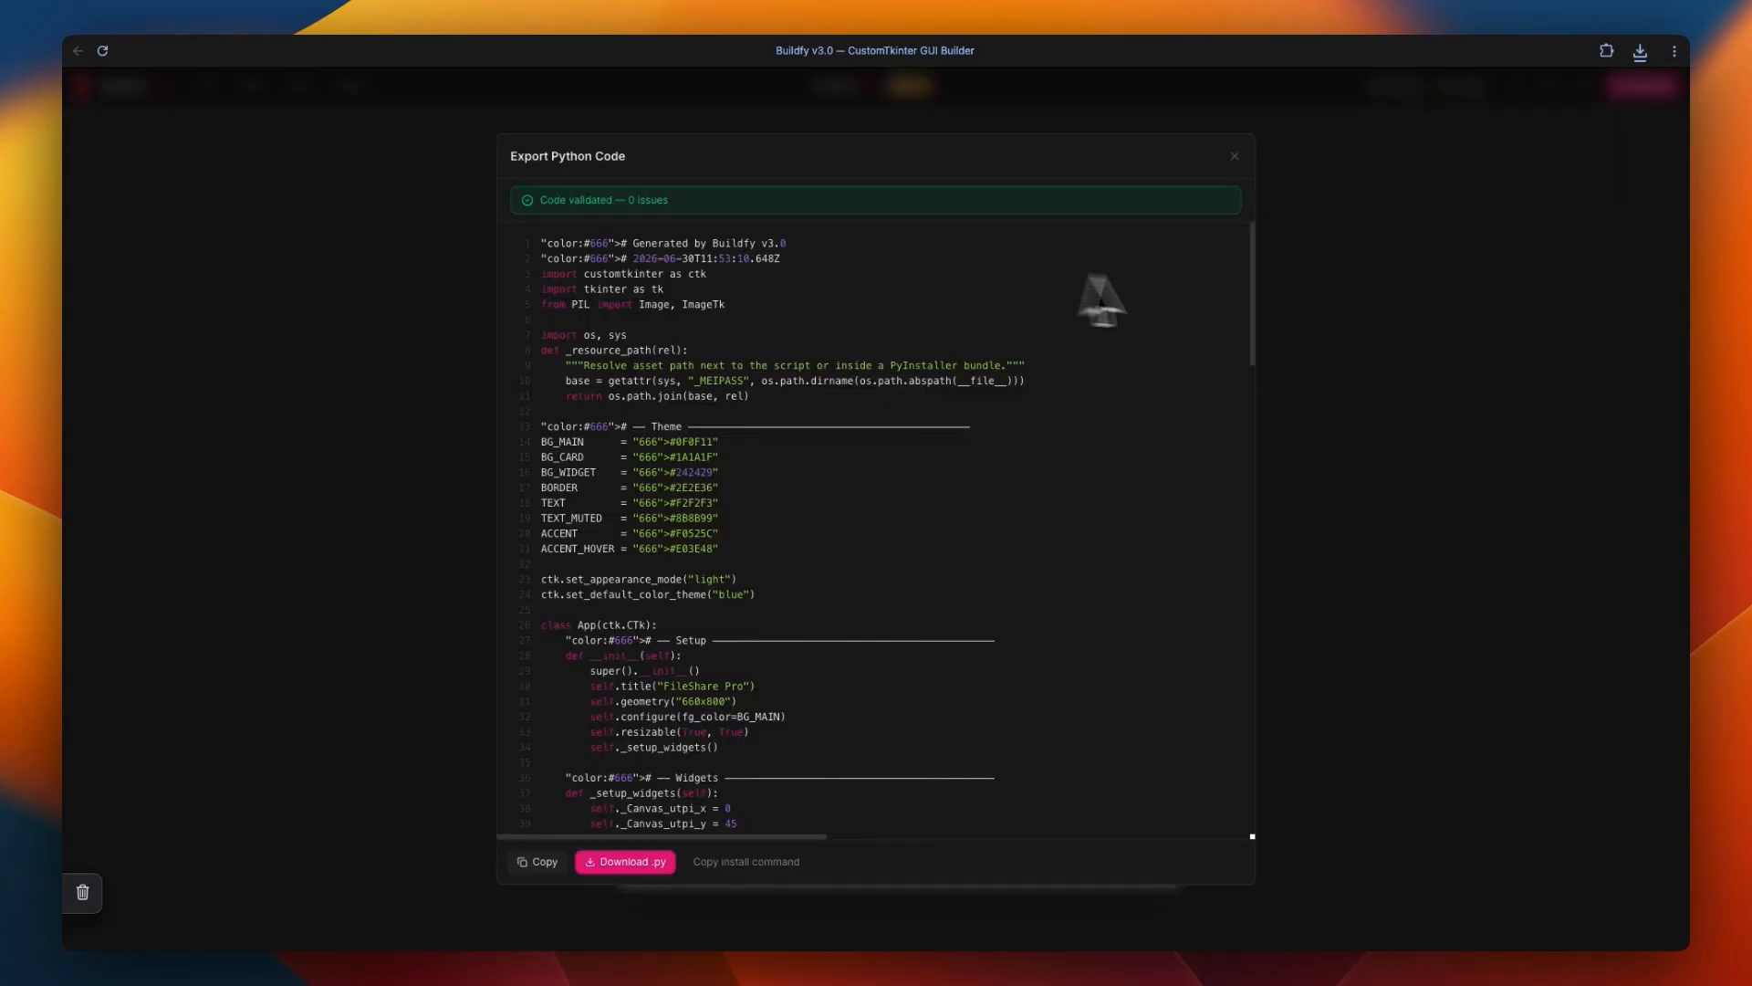
{"action": "scroll", "coordinate": [1173, 534], "scroll_direction": "down", "scroll_amount": 20}
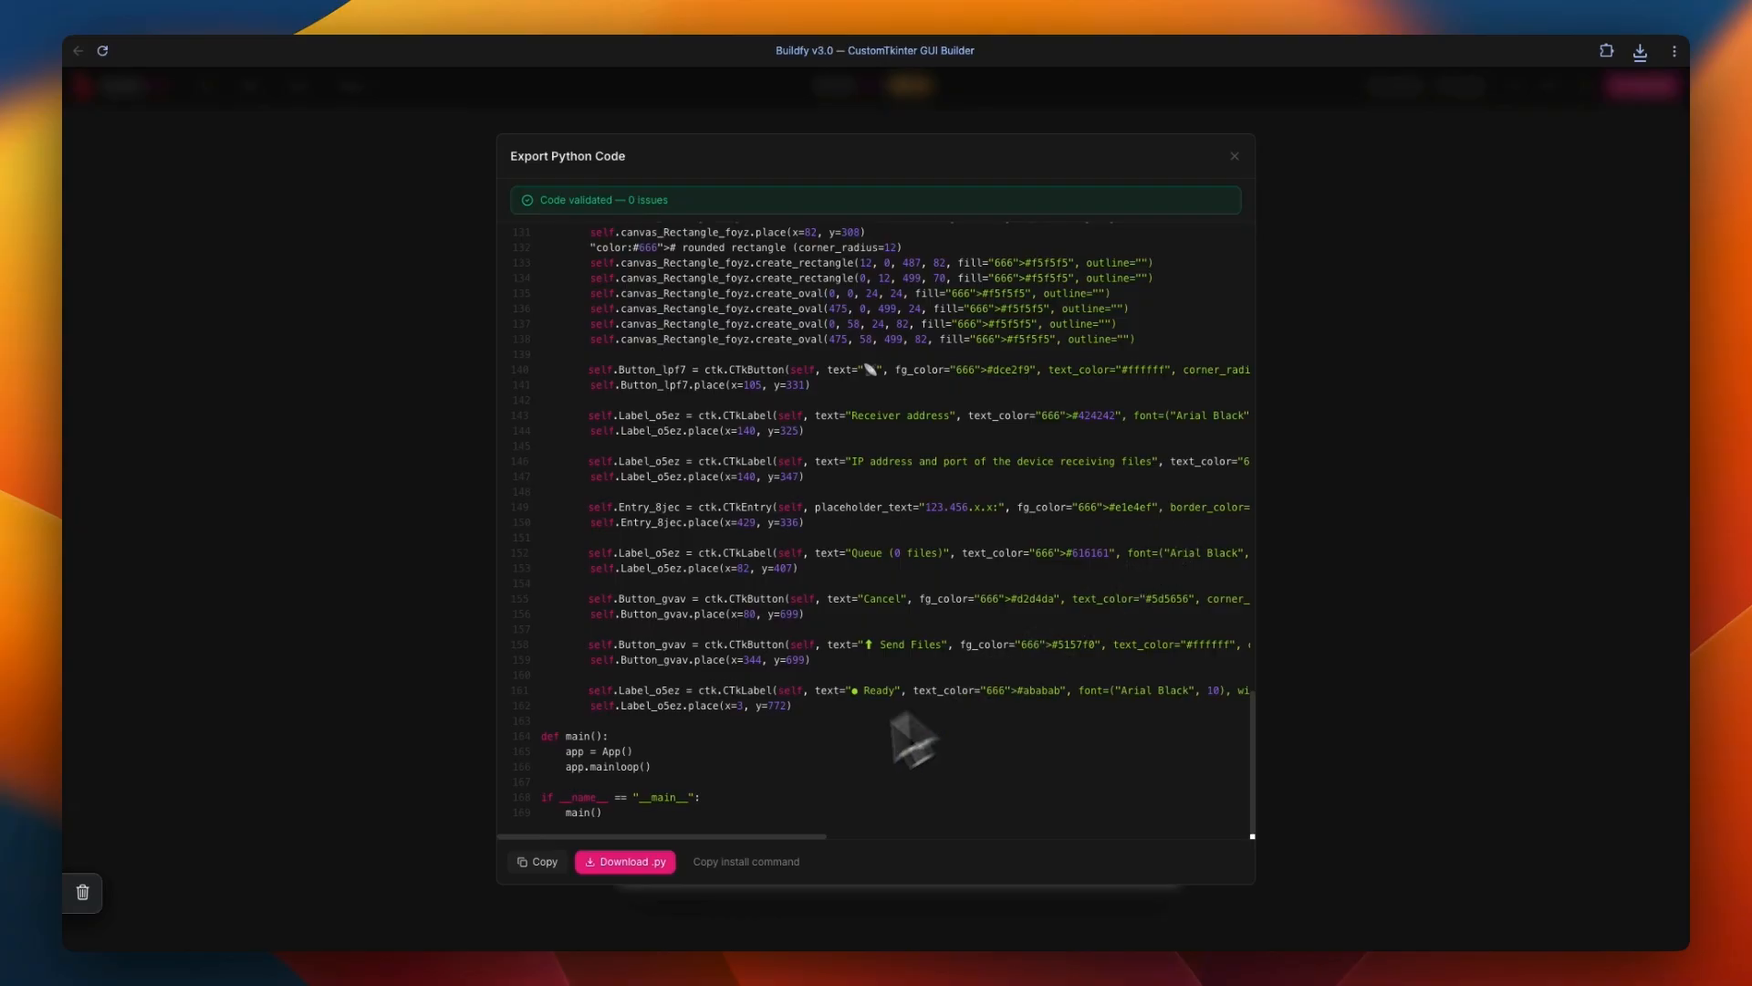
{"action": "left_click", "coordinate": [637, 862]}
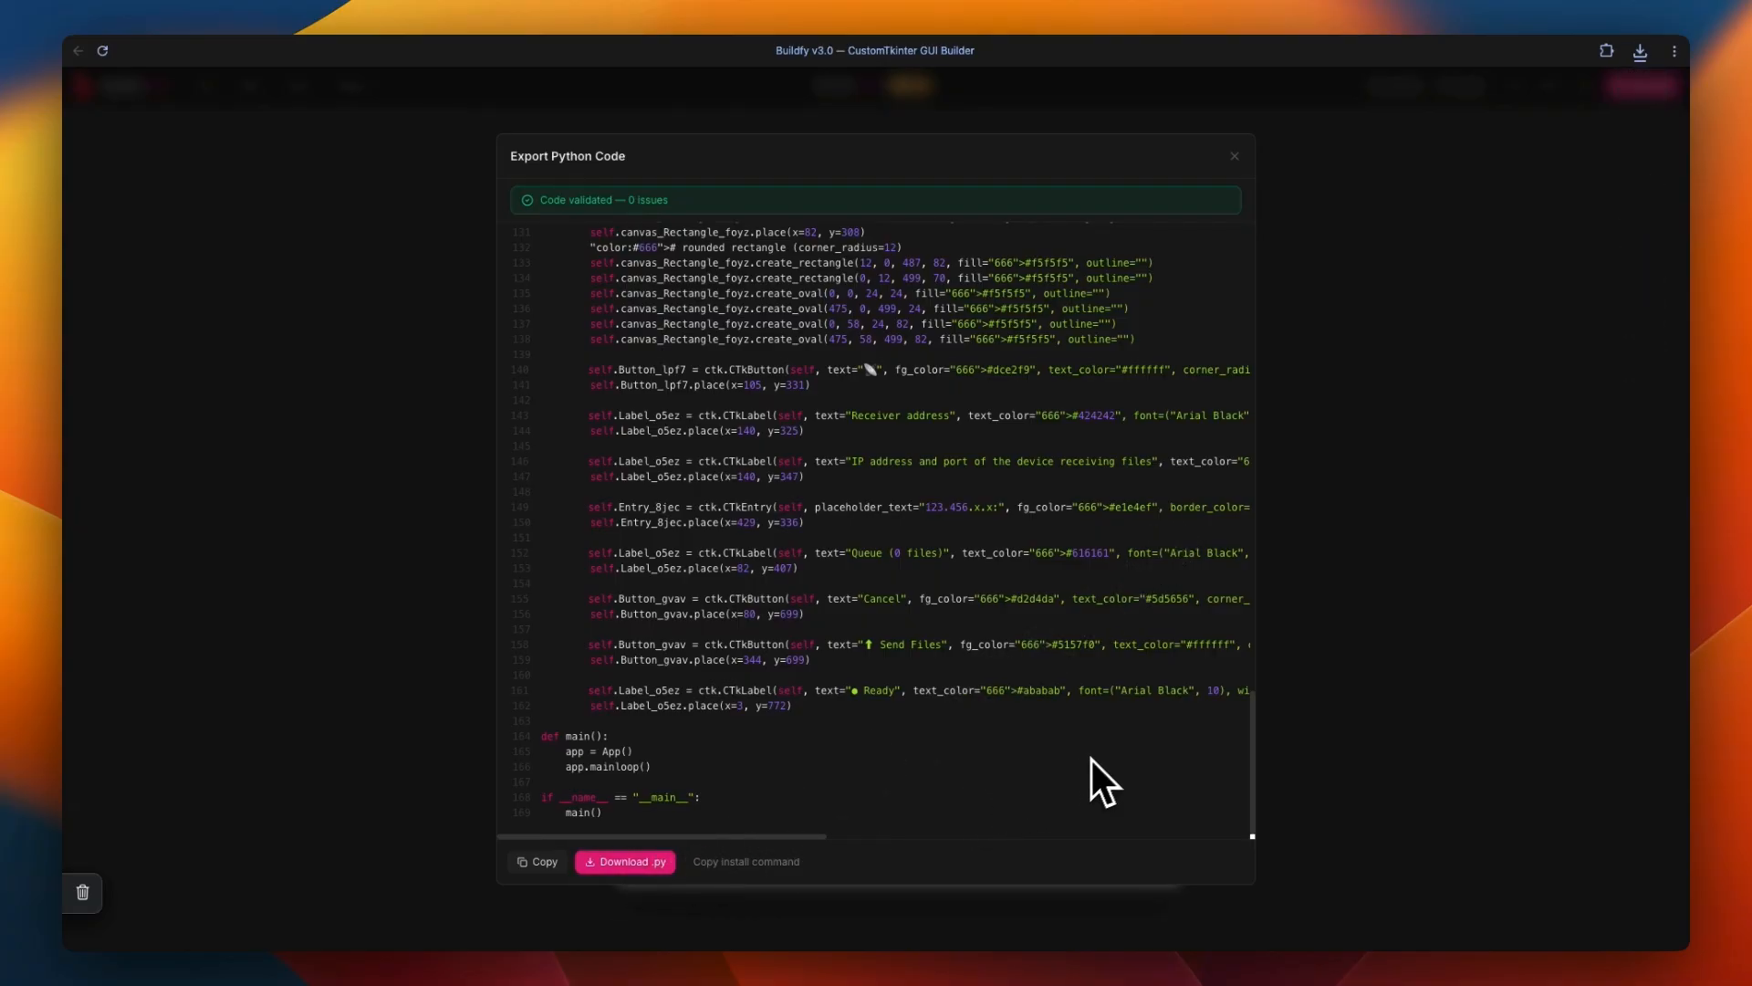
{"action": "scroll", "coordinate": [1168, 694], "scroll_direction": "up", "scroll_amount": 20}
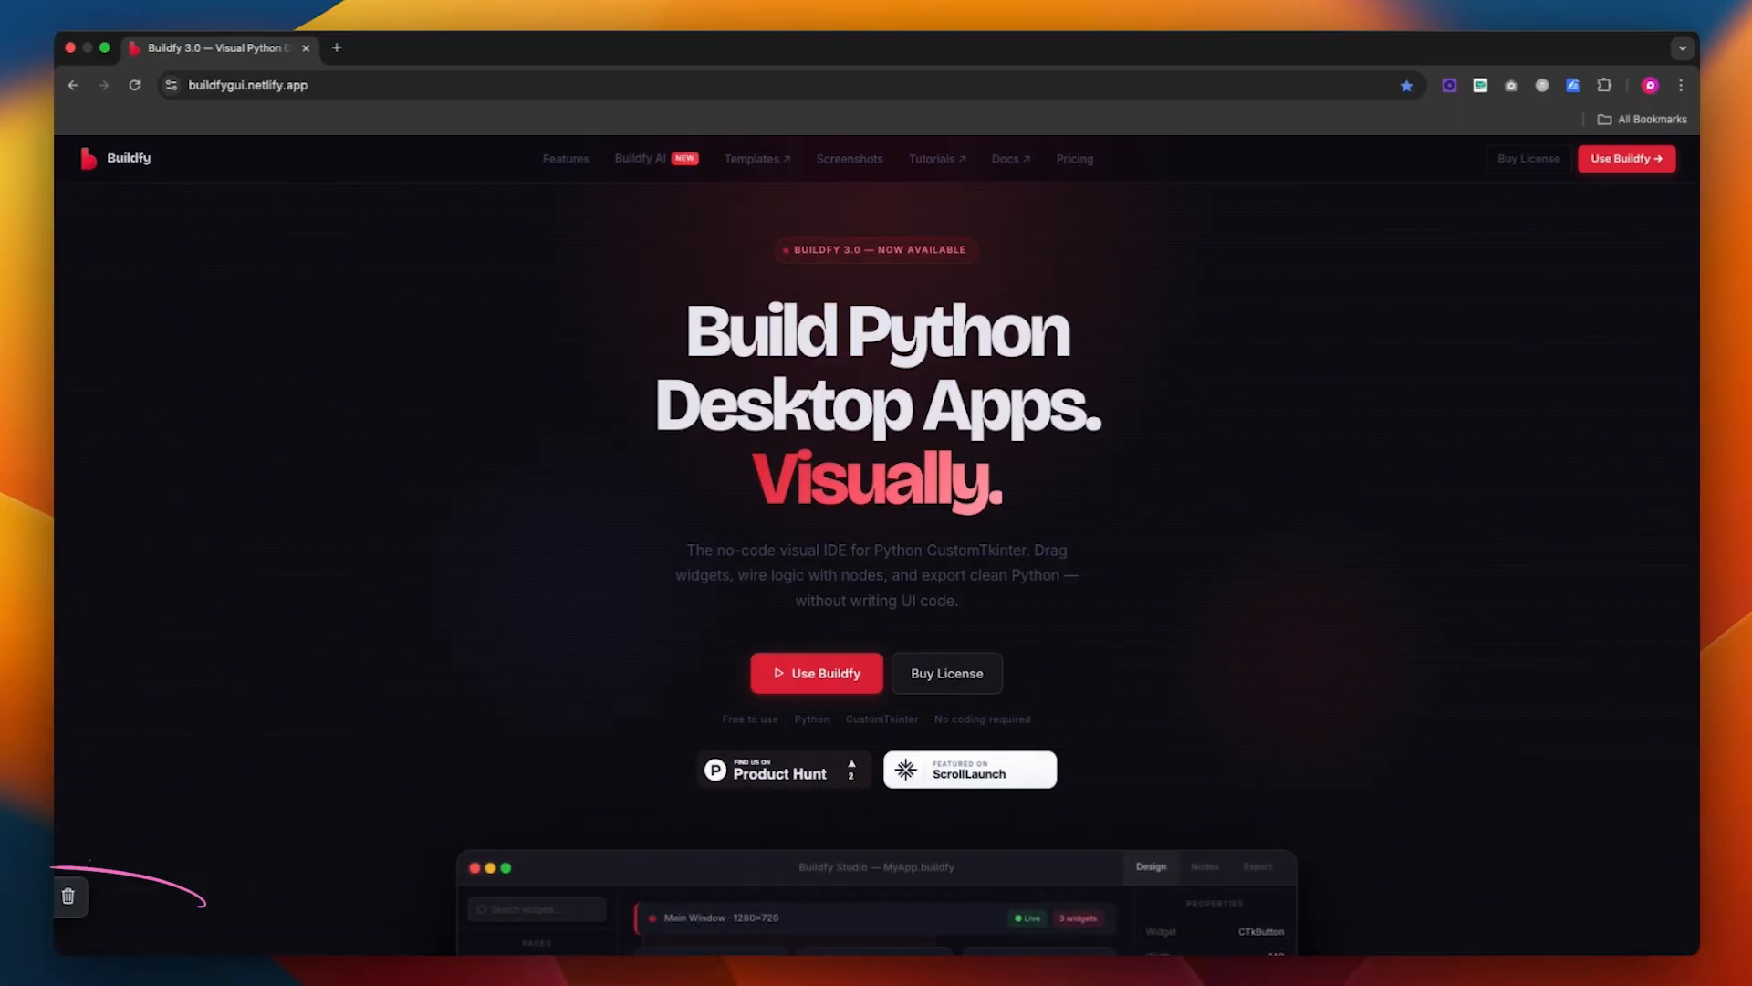
Switch to Buildfy AI and open Google AI Studio from its guide to getting a free API key
{"action": "left_click", "coordinate": [644, 169]}
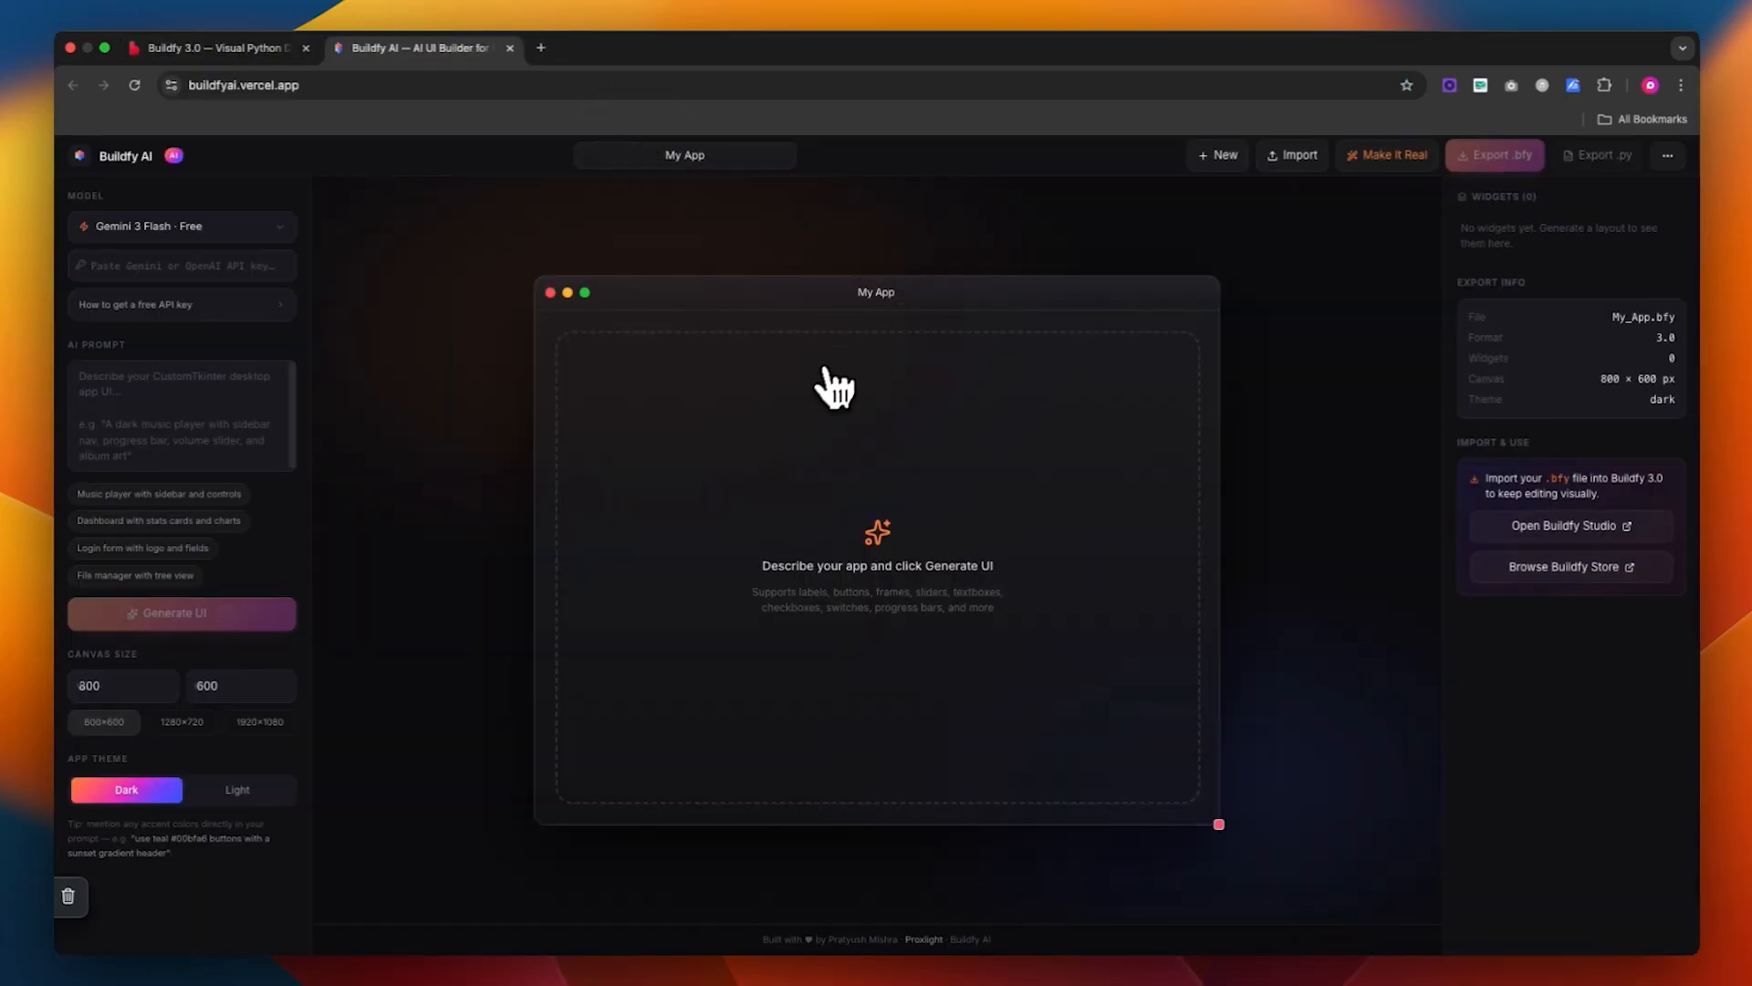
{"action": "left_click", "coordinate": [189, 268]}
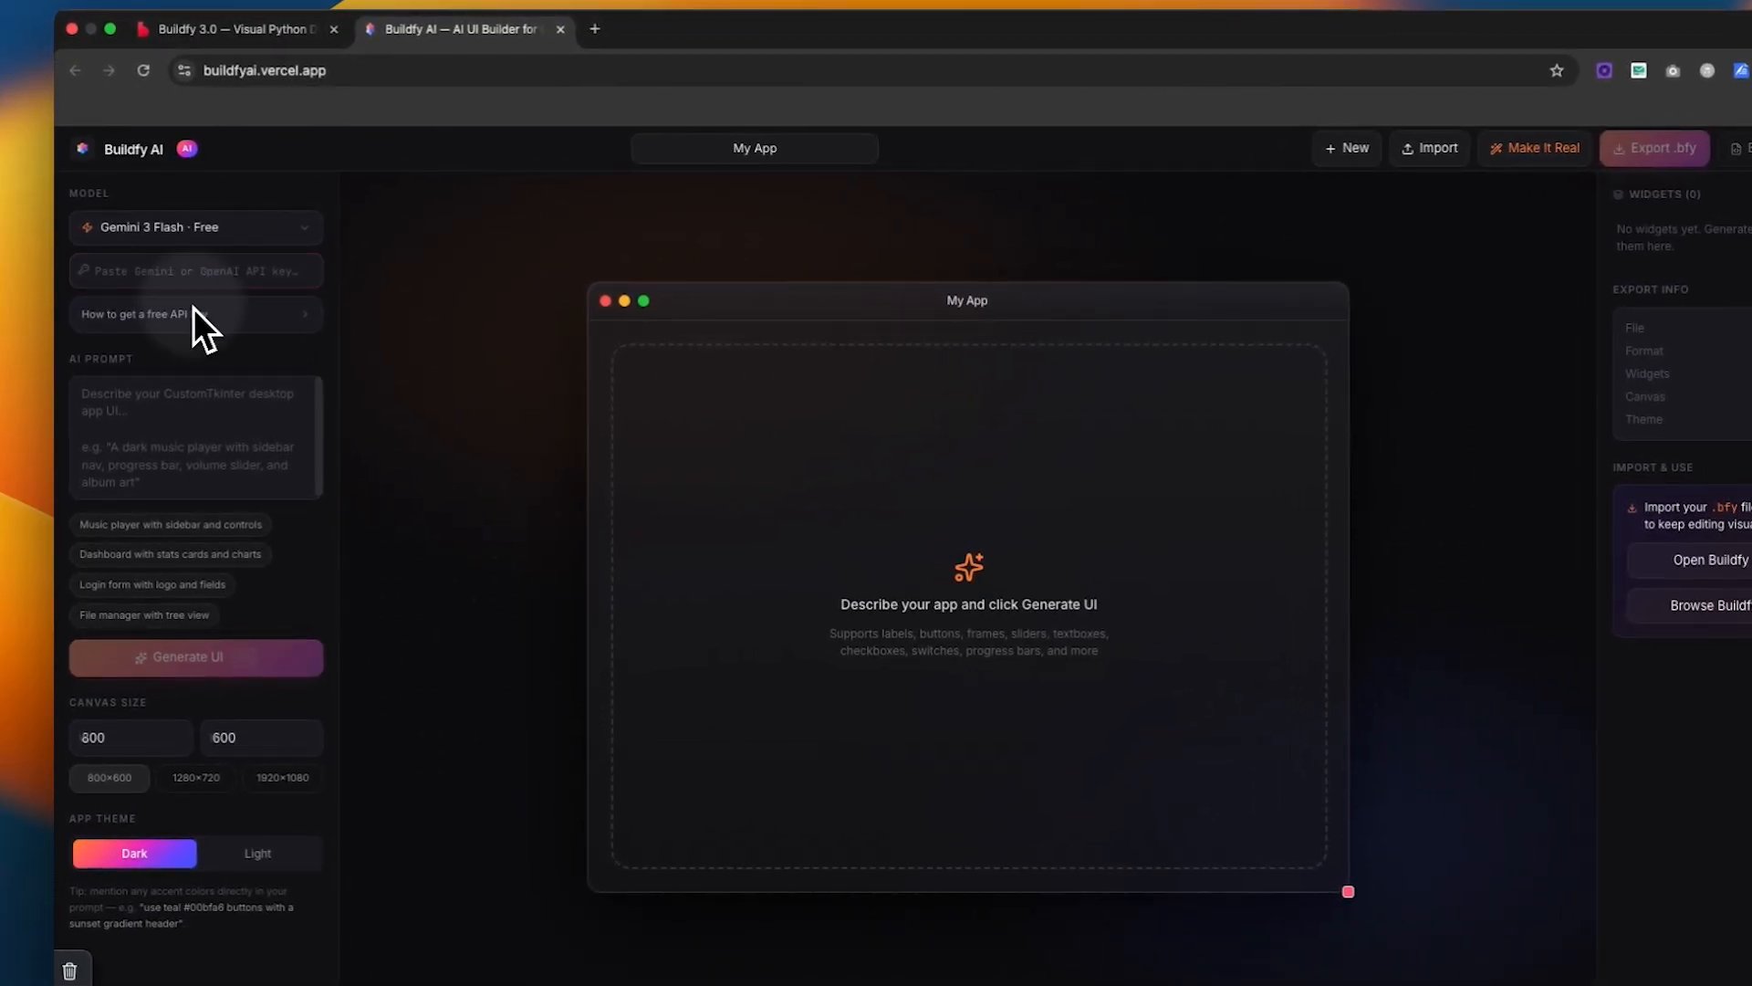
{"action": "left_click", "coordinate": [193, 315]}
{"action": "left_click", "coordinate": [160, 473]}
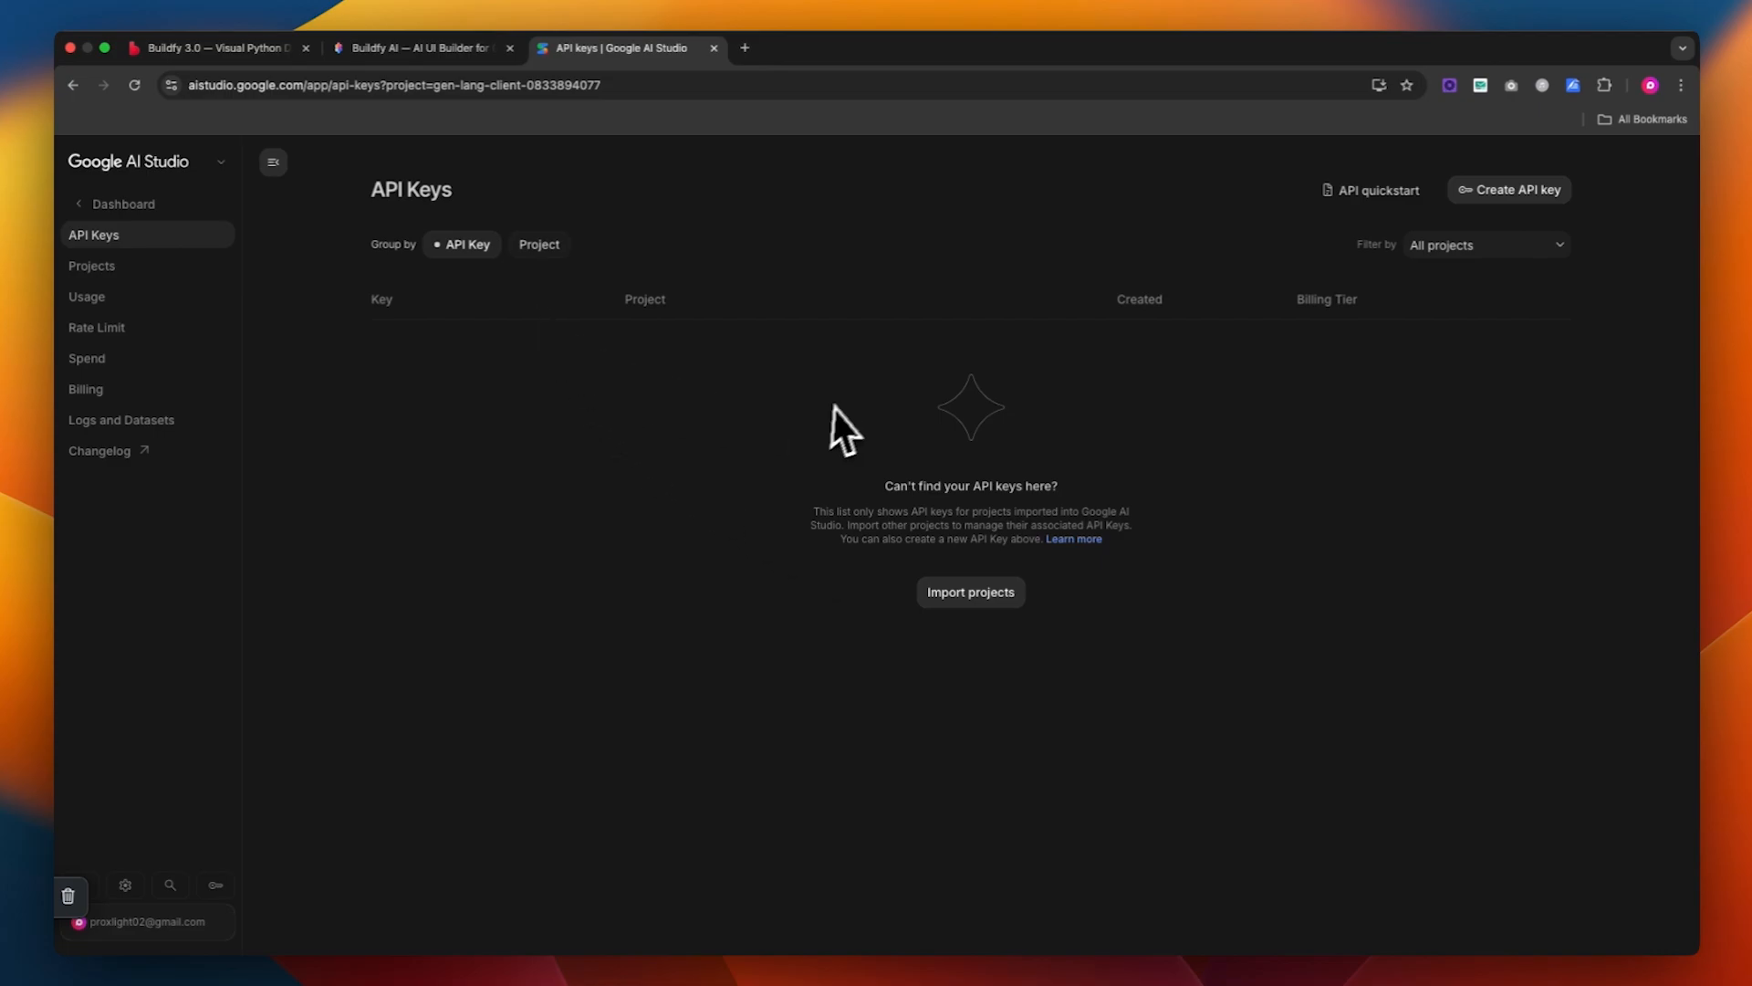
Create a key named "Gemini API Key" in Default Gemini Project, copy it and paste the API key into Buildfy AI's key field
{"action": "left_click", "coordinate": [1476, 200]}
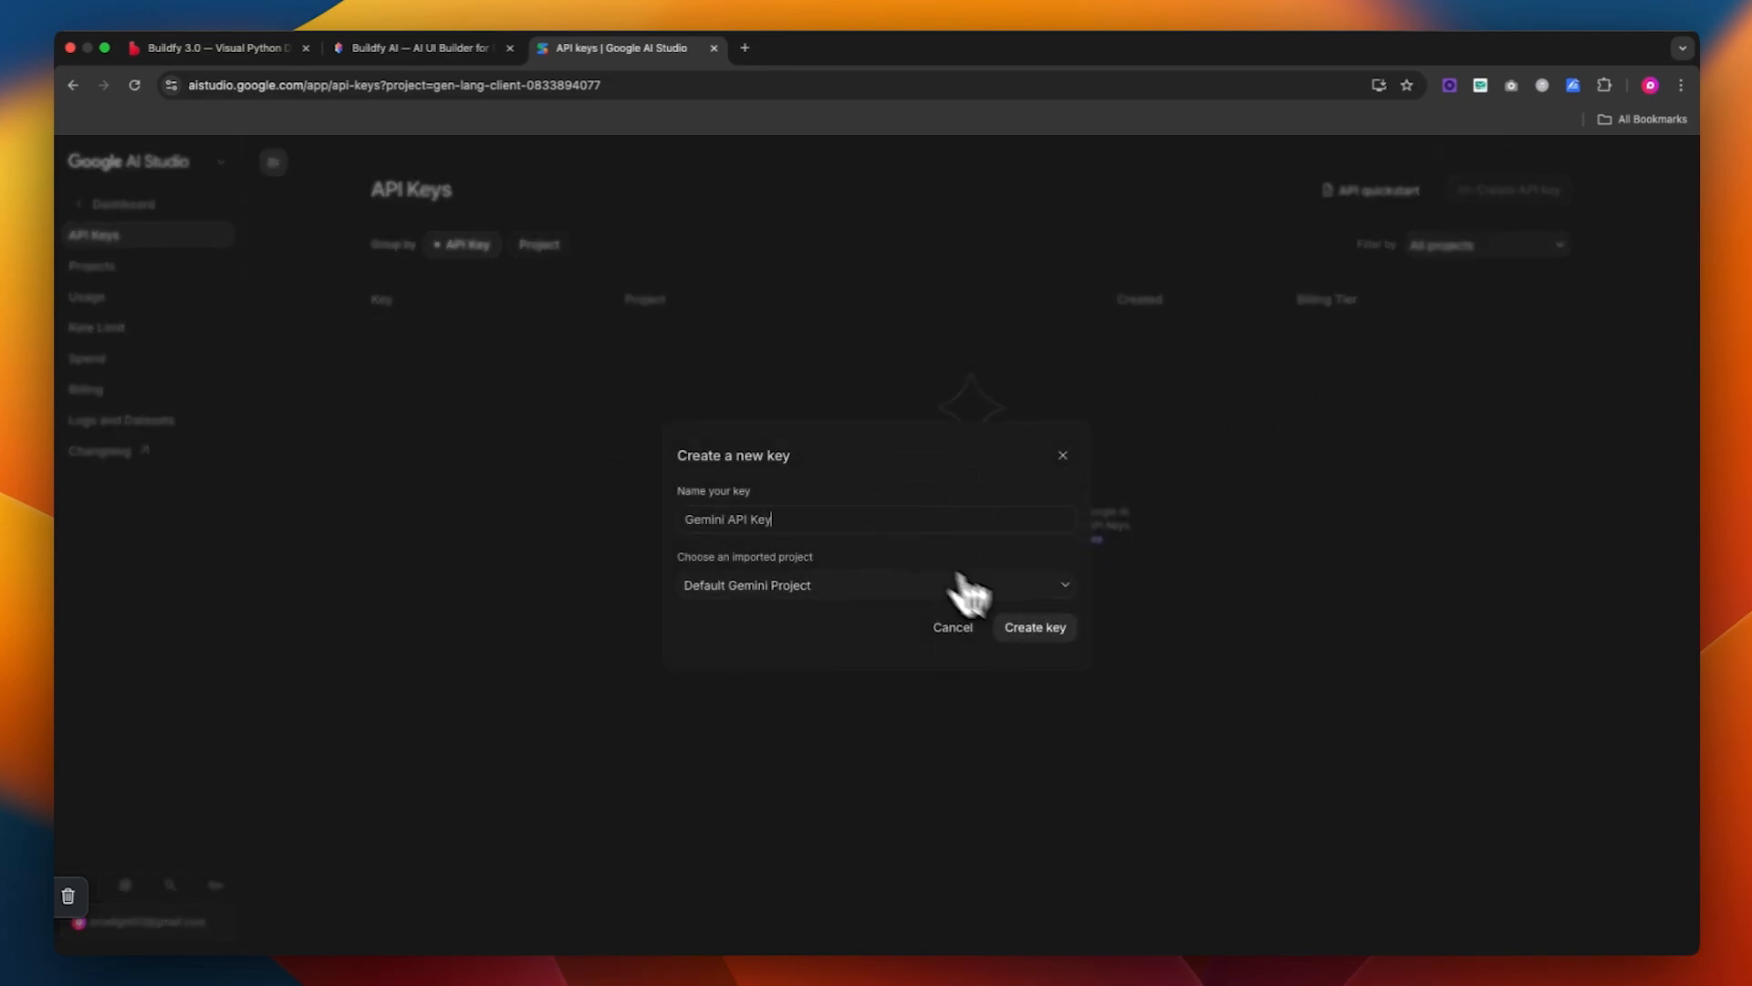
{"action": "left_click", "coordinate": [1043, 629]}
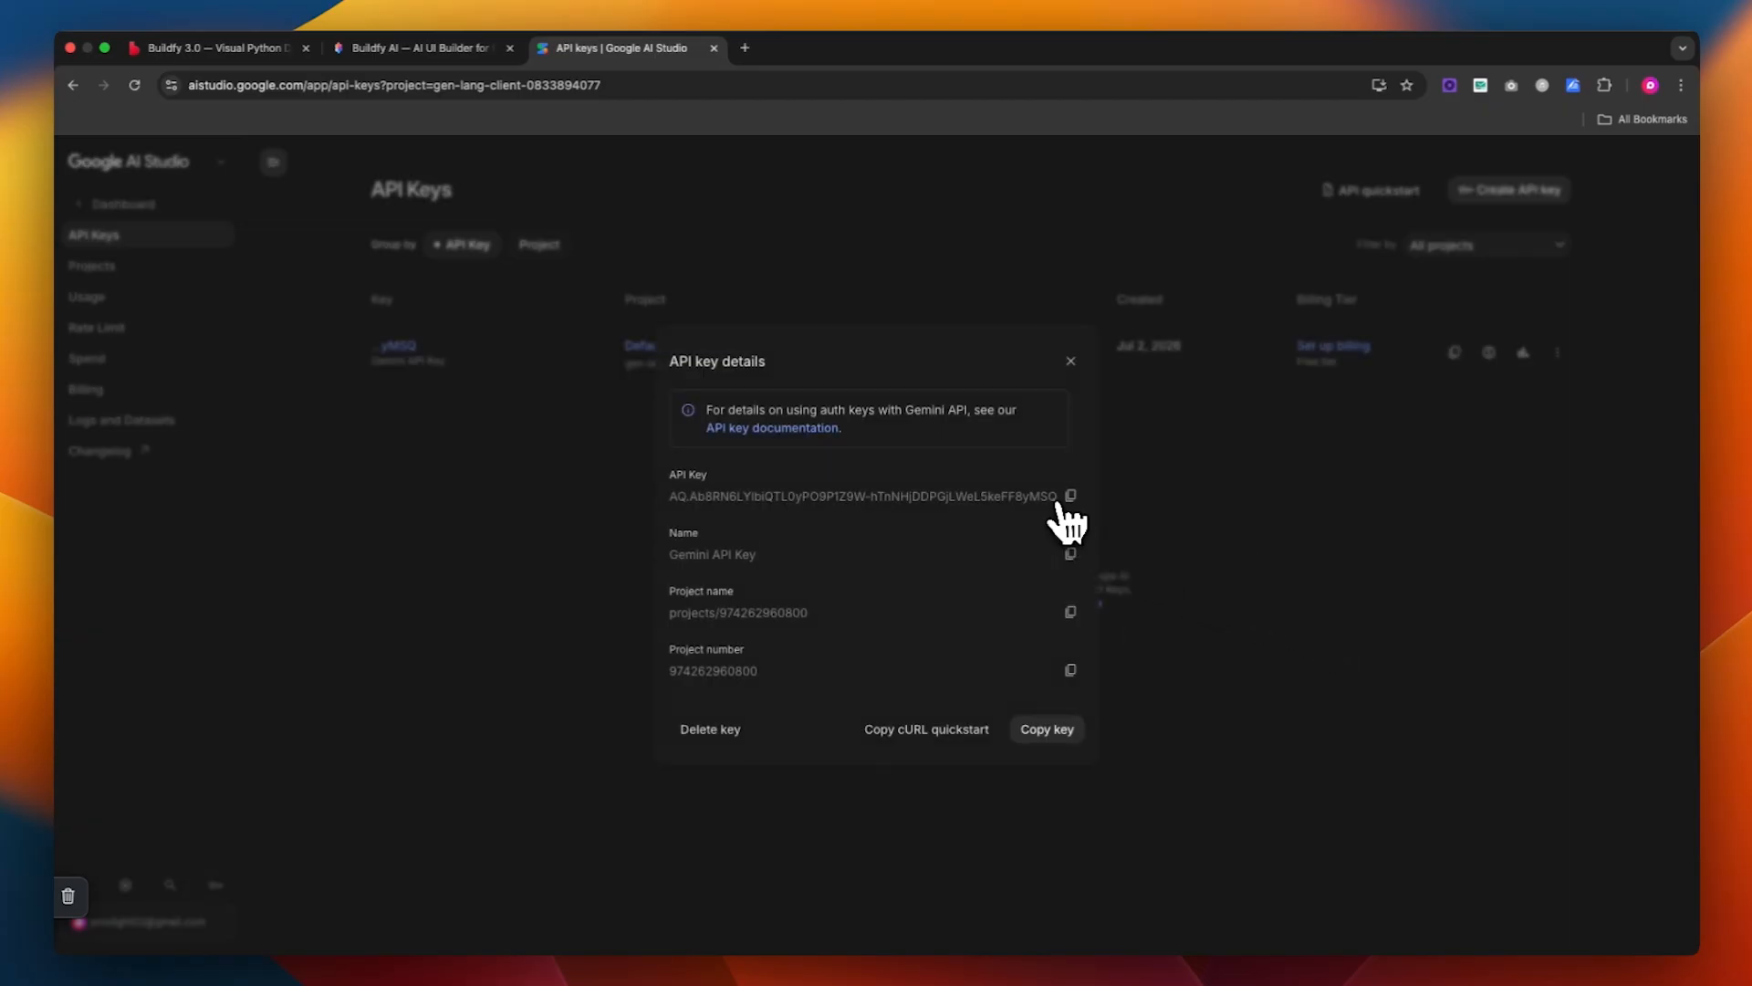
{"action": "left_click", "coordinate": [1069, 498]}
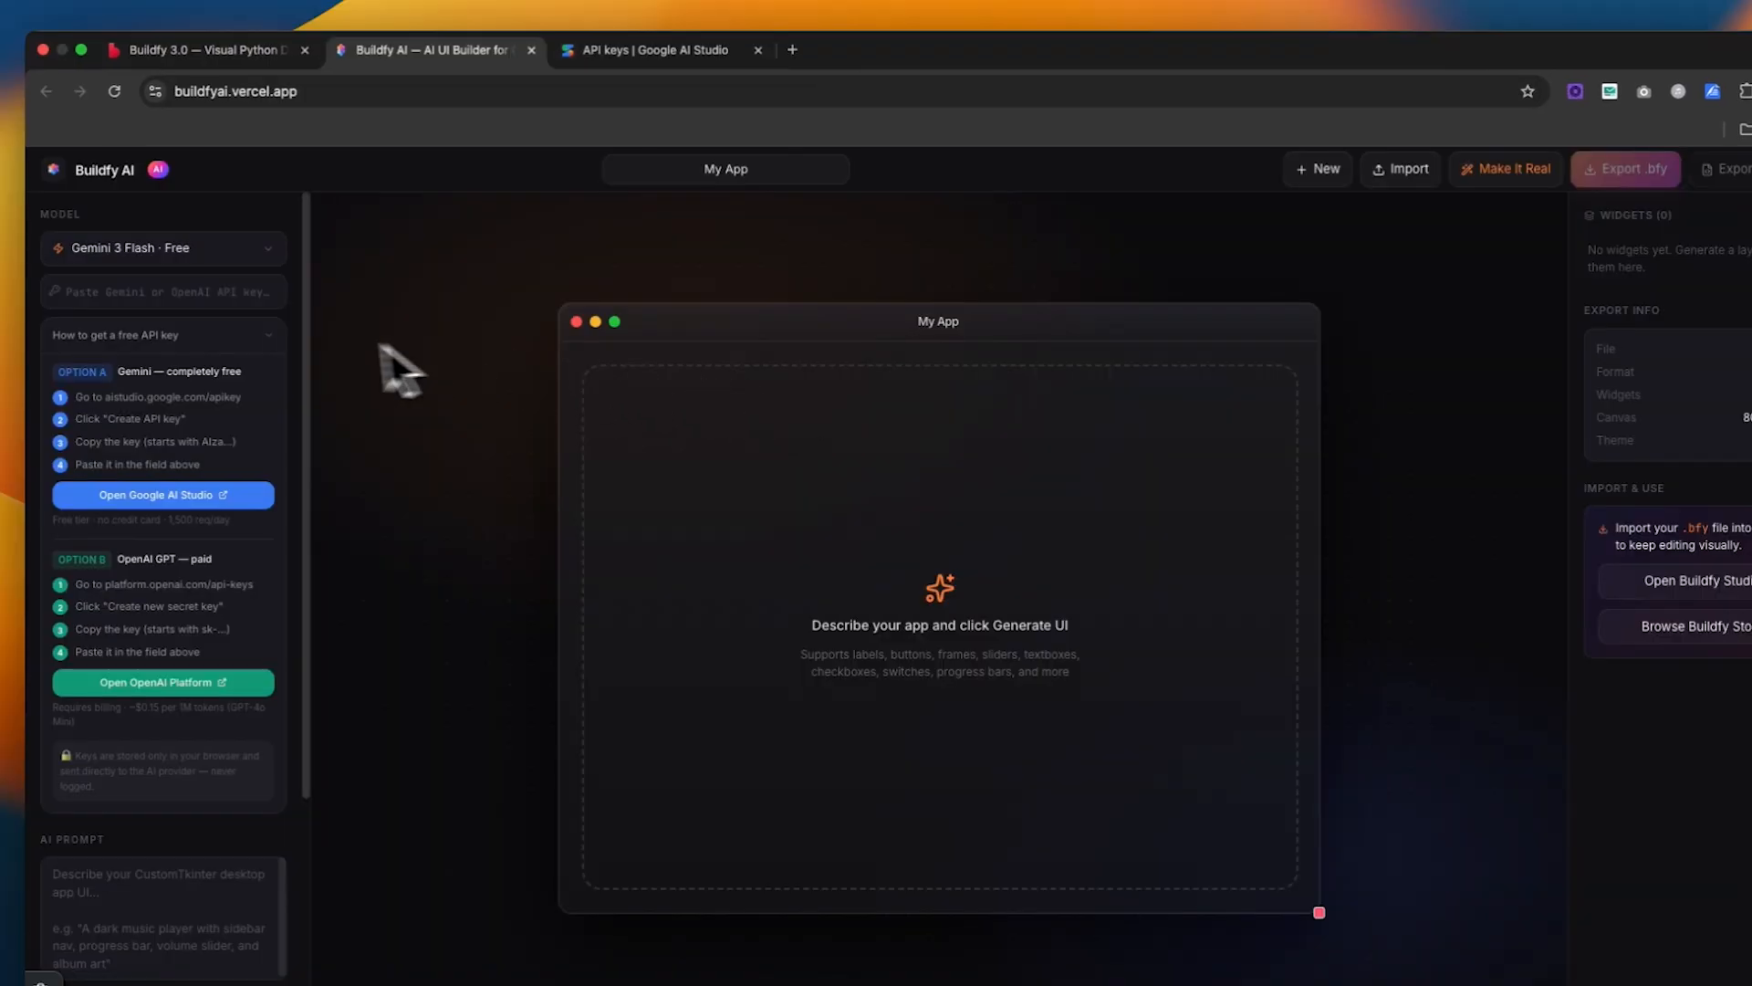
{"action": "left_click", "coordinate": [228, 300]}
{"action": "key", "text": "super+v"}
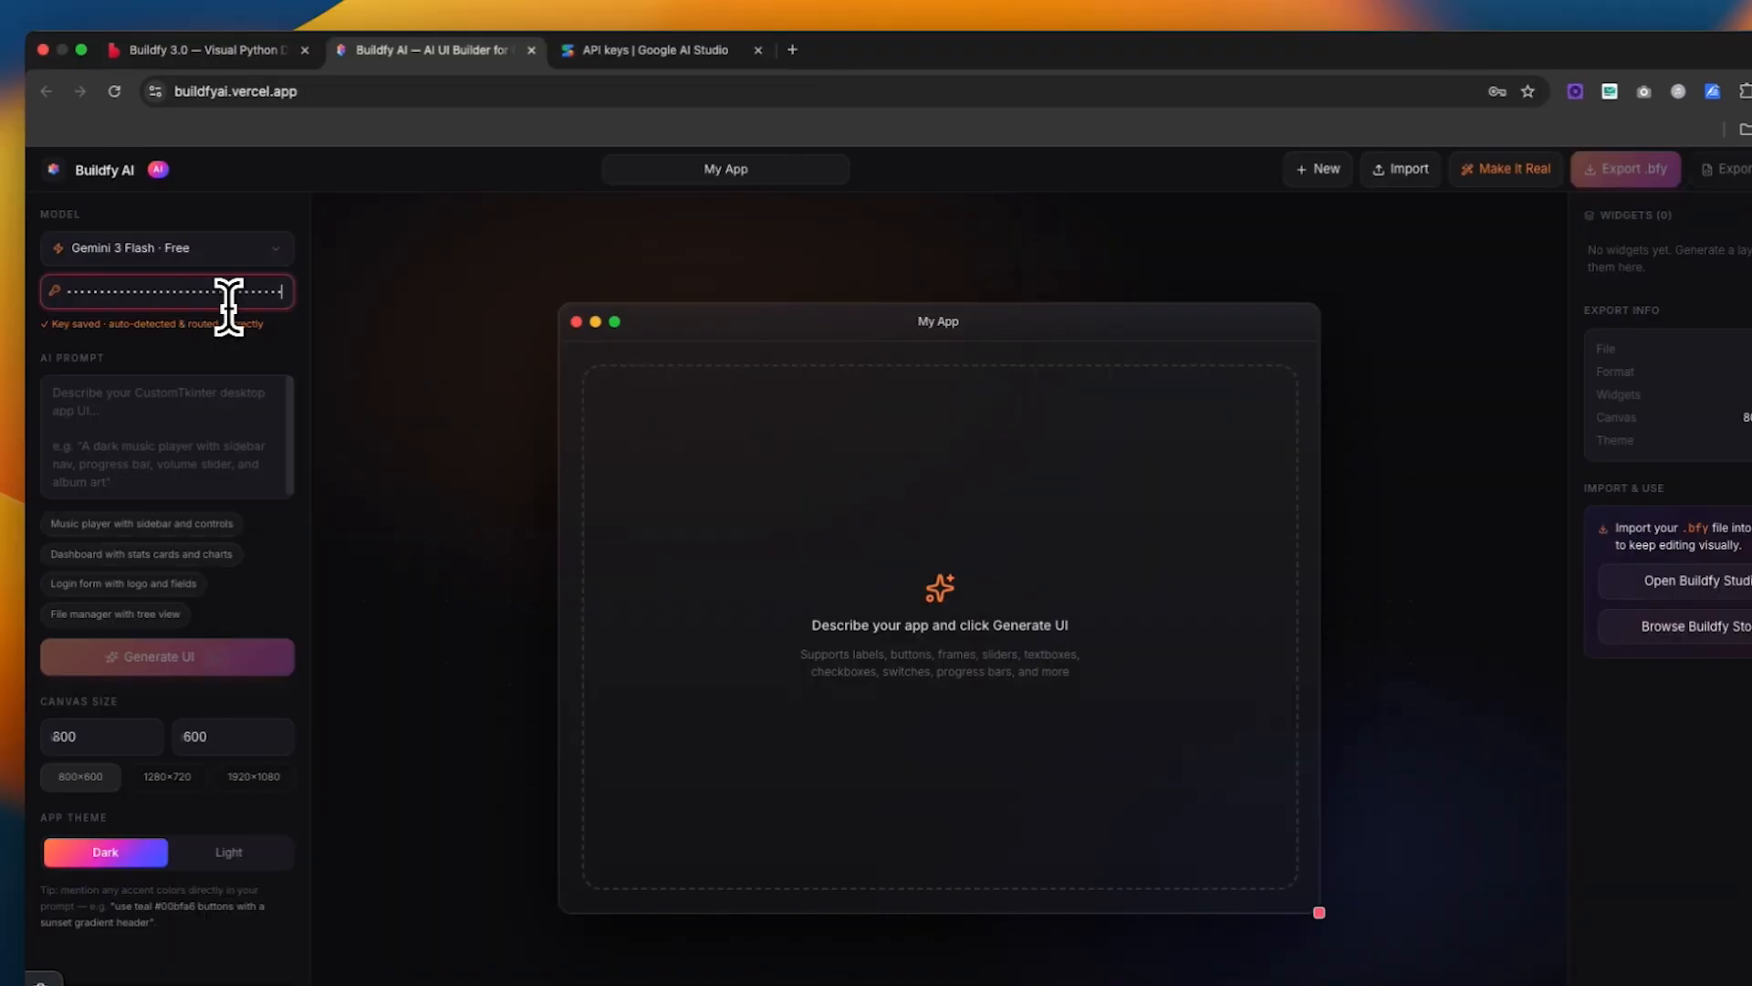
Start Make It Real in Buildfy AI and load FileShare_Pro.bfy from the Downloads folder
{"action": "left_click", "coordinate": [231, 415]}
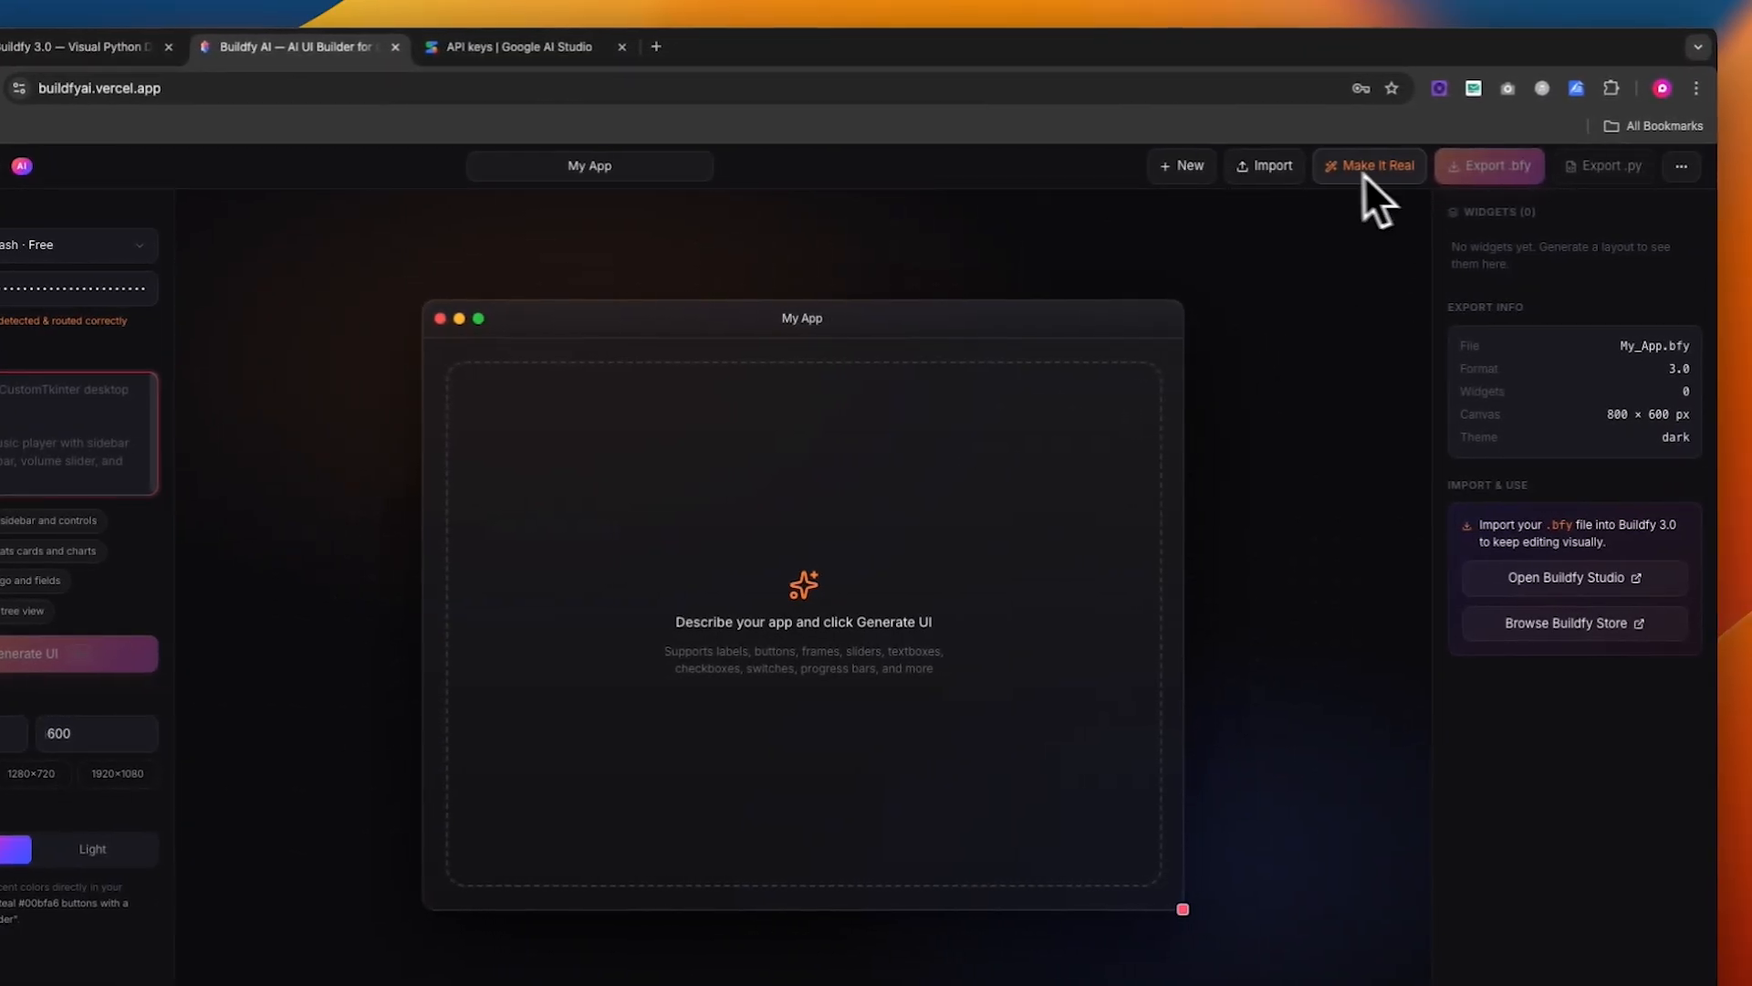
{"action": "left_click", "coordinate": [1375, 170]}
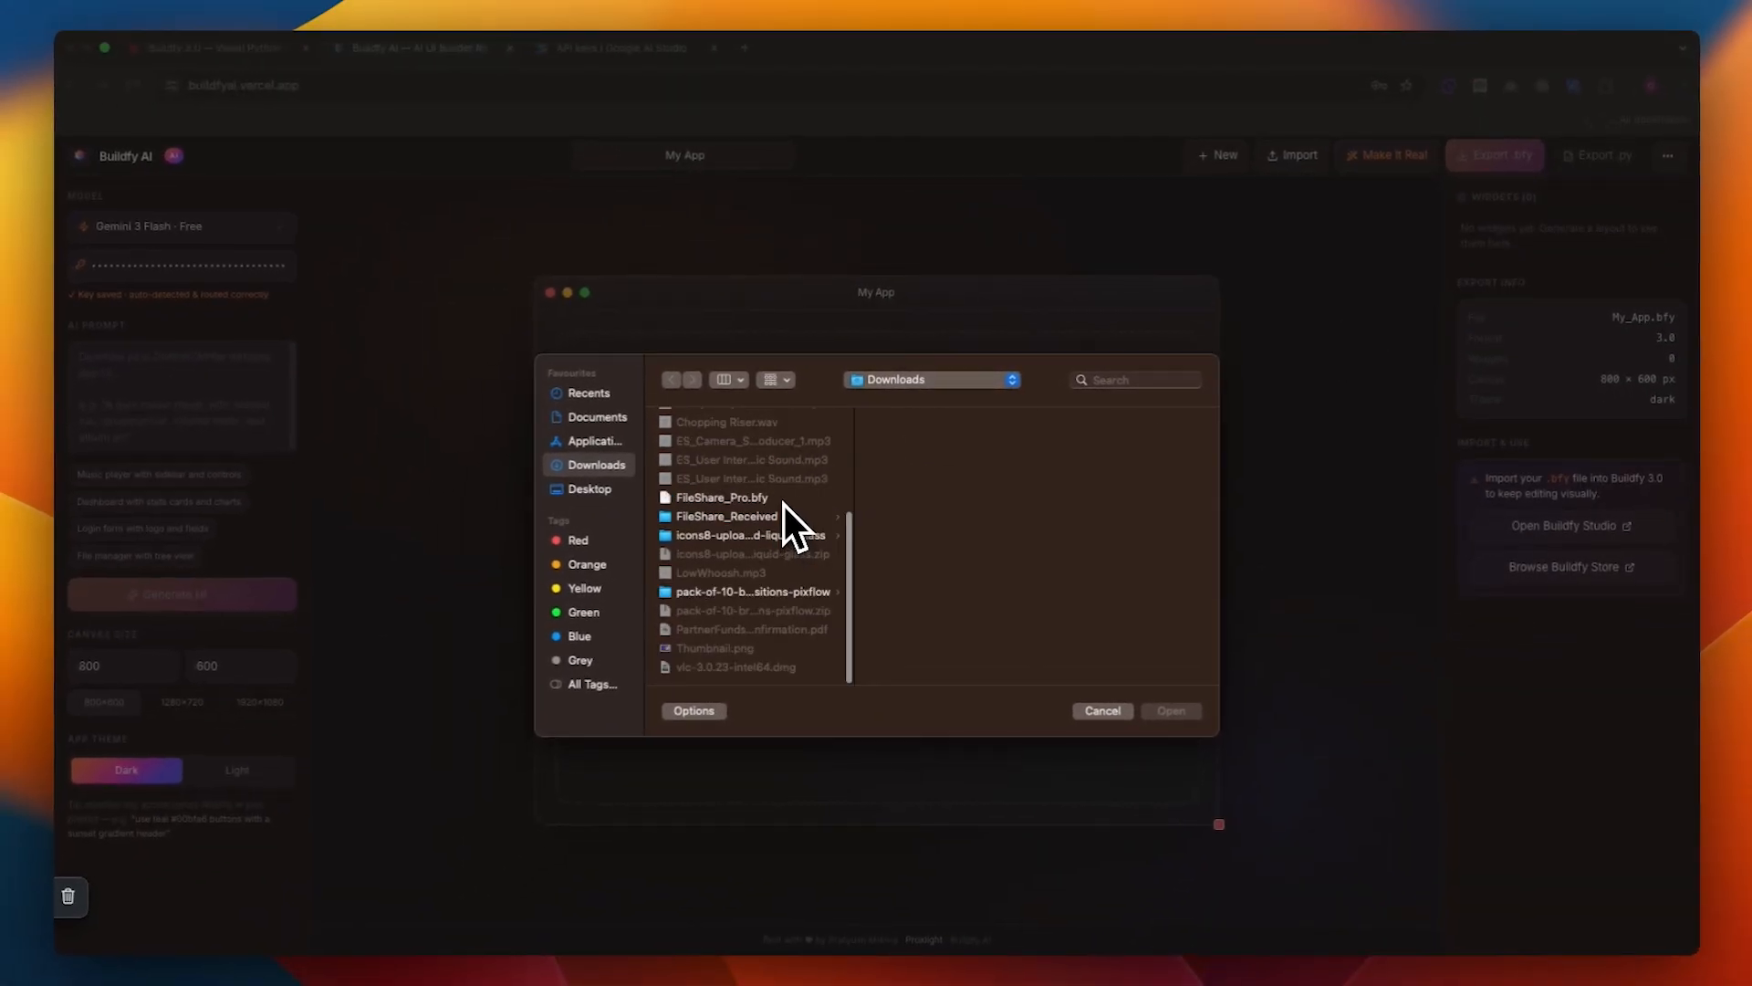
{"action": "double_click", "coordinate": [783, 498]}
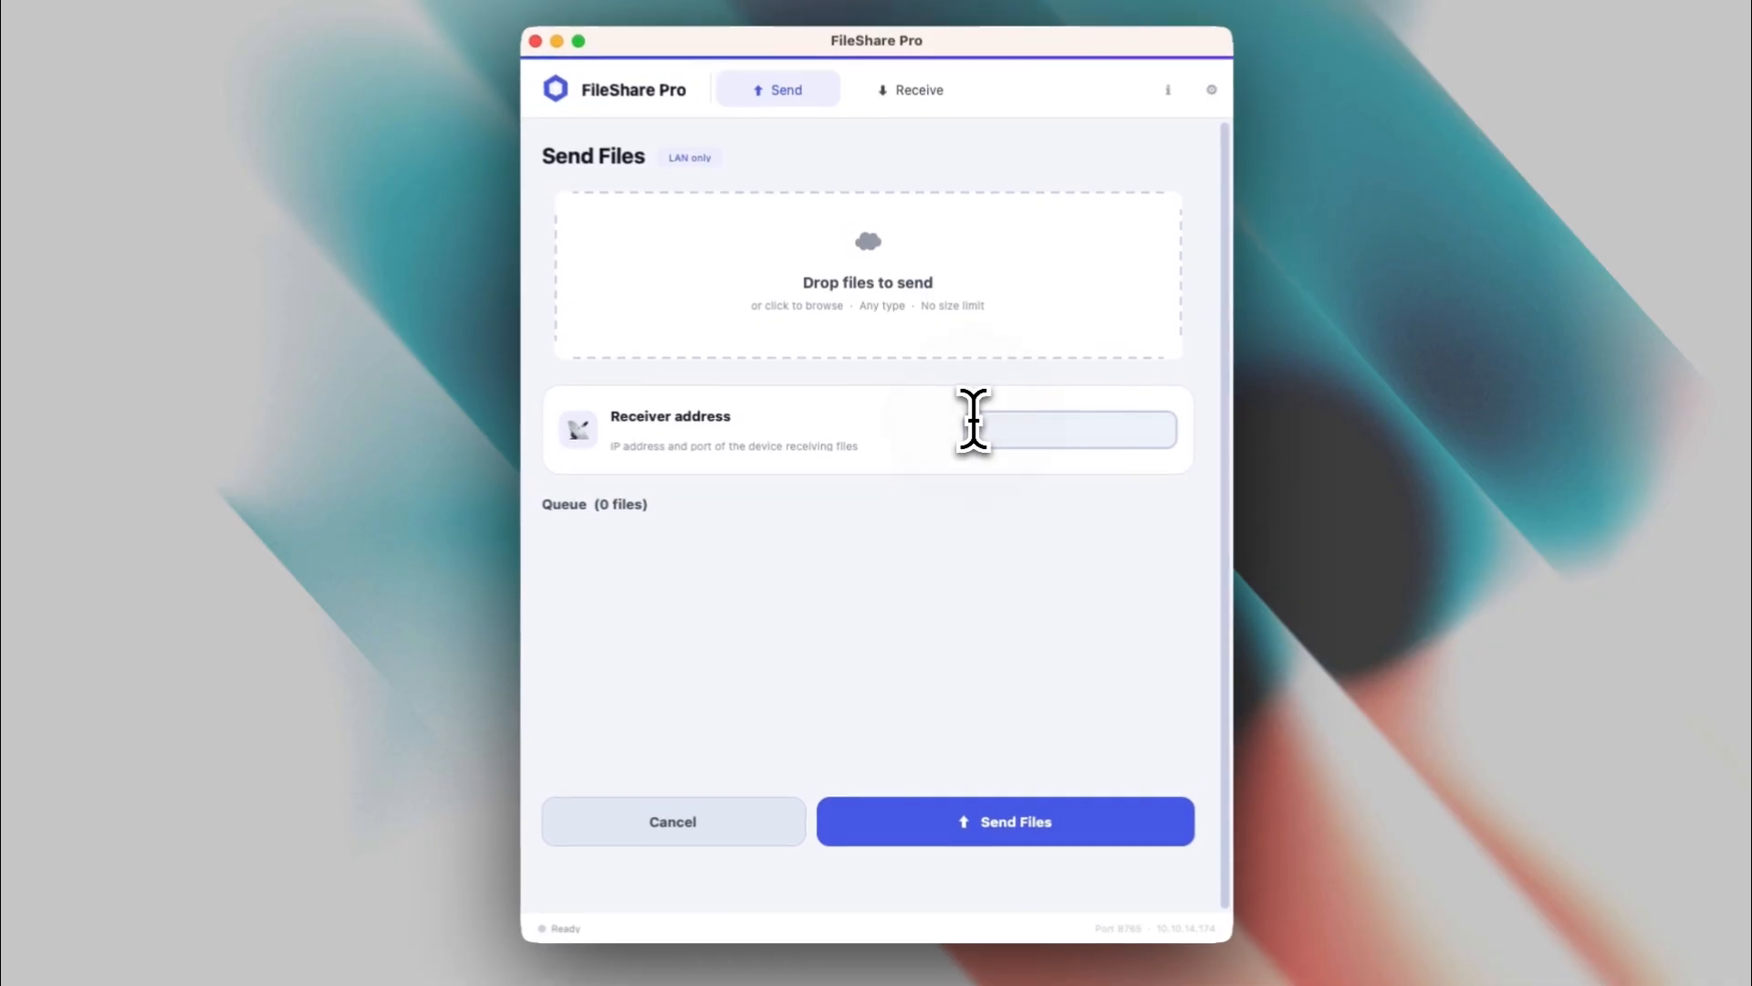
Test sending with an empty queue and receiver address in the running FileShare Pro app, and open its Receive page
{"action": "left_click", "coordinate": [1004, 424]}
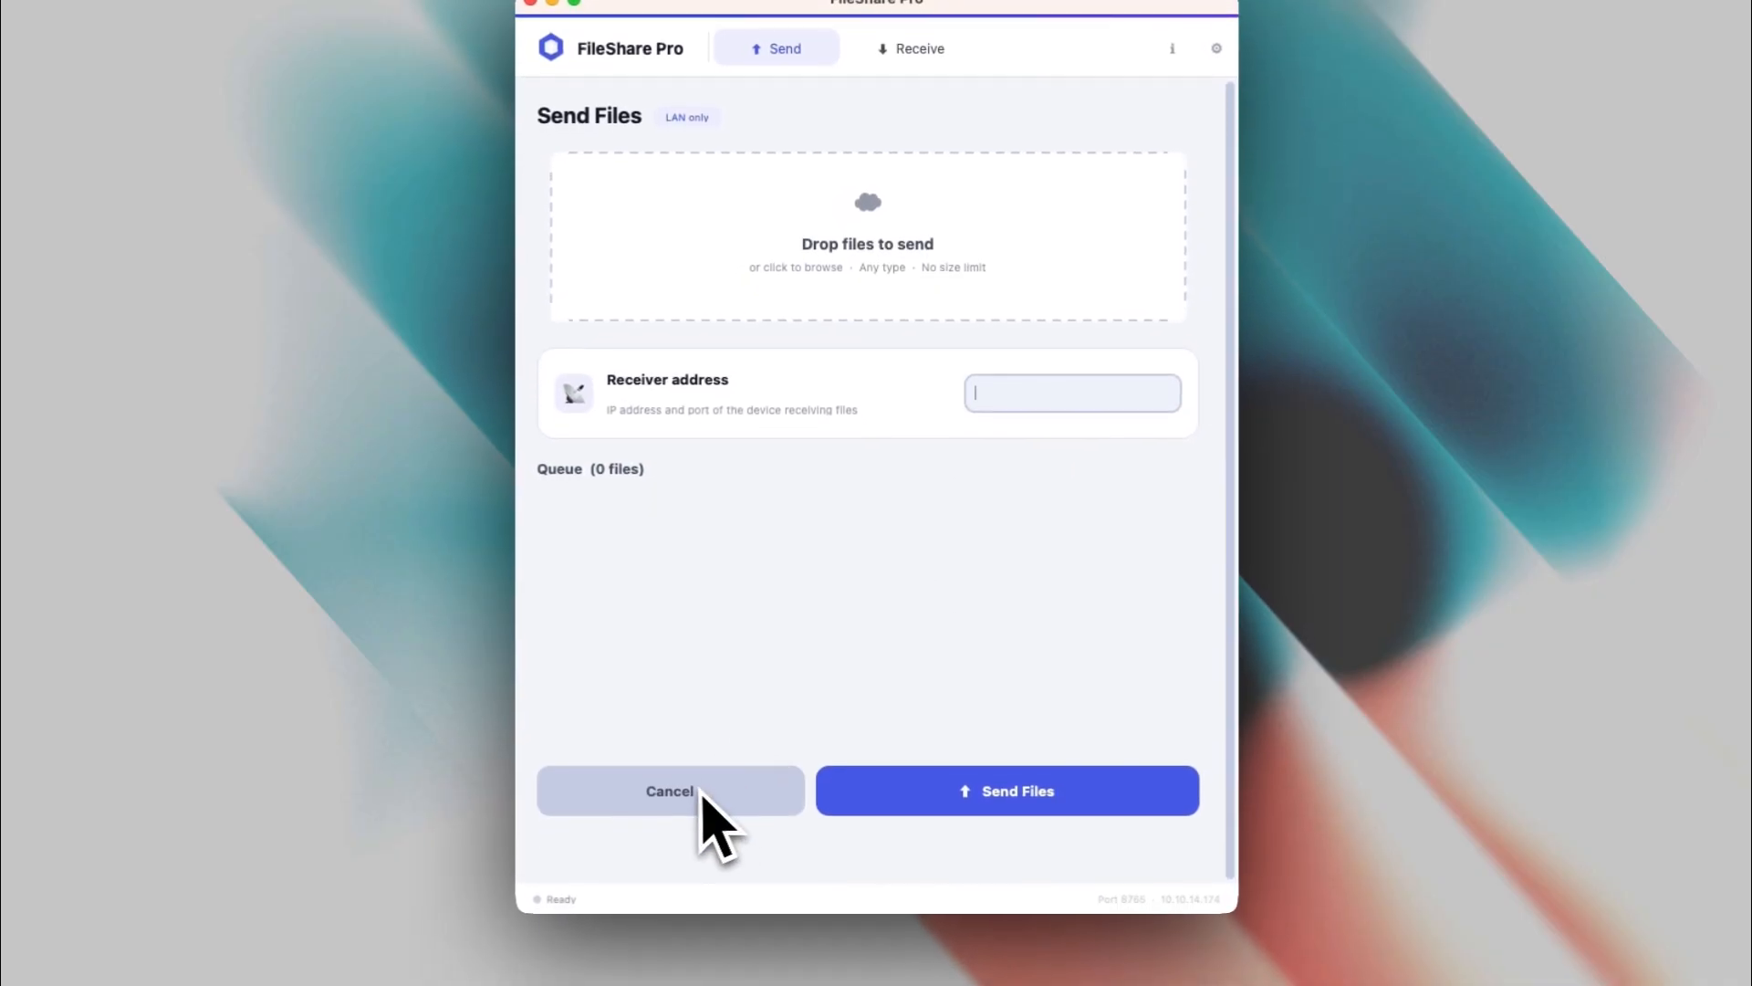
{"action": "left_click", "coordinate": [871, 794]}
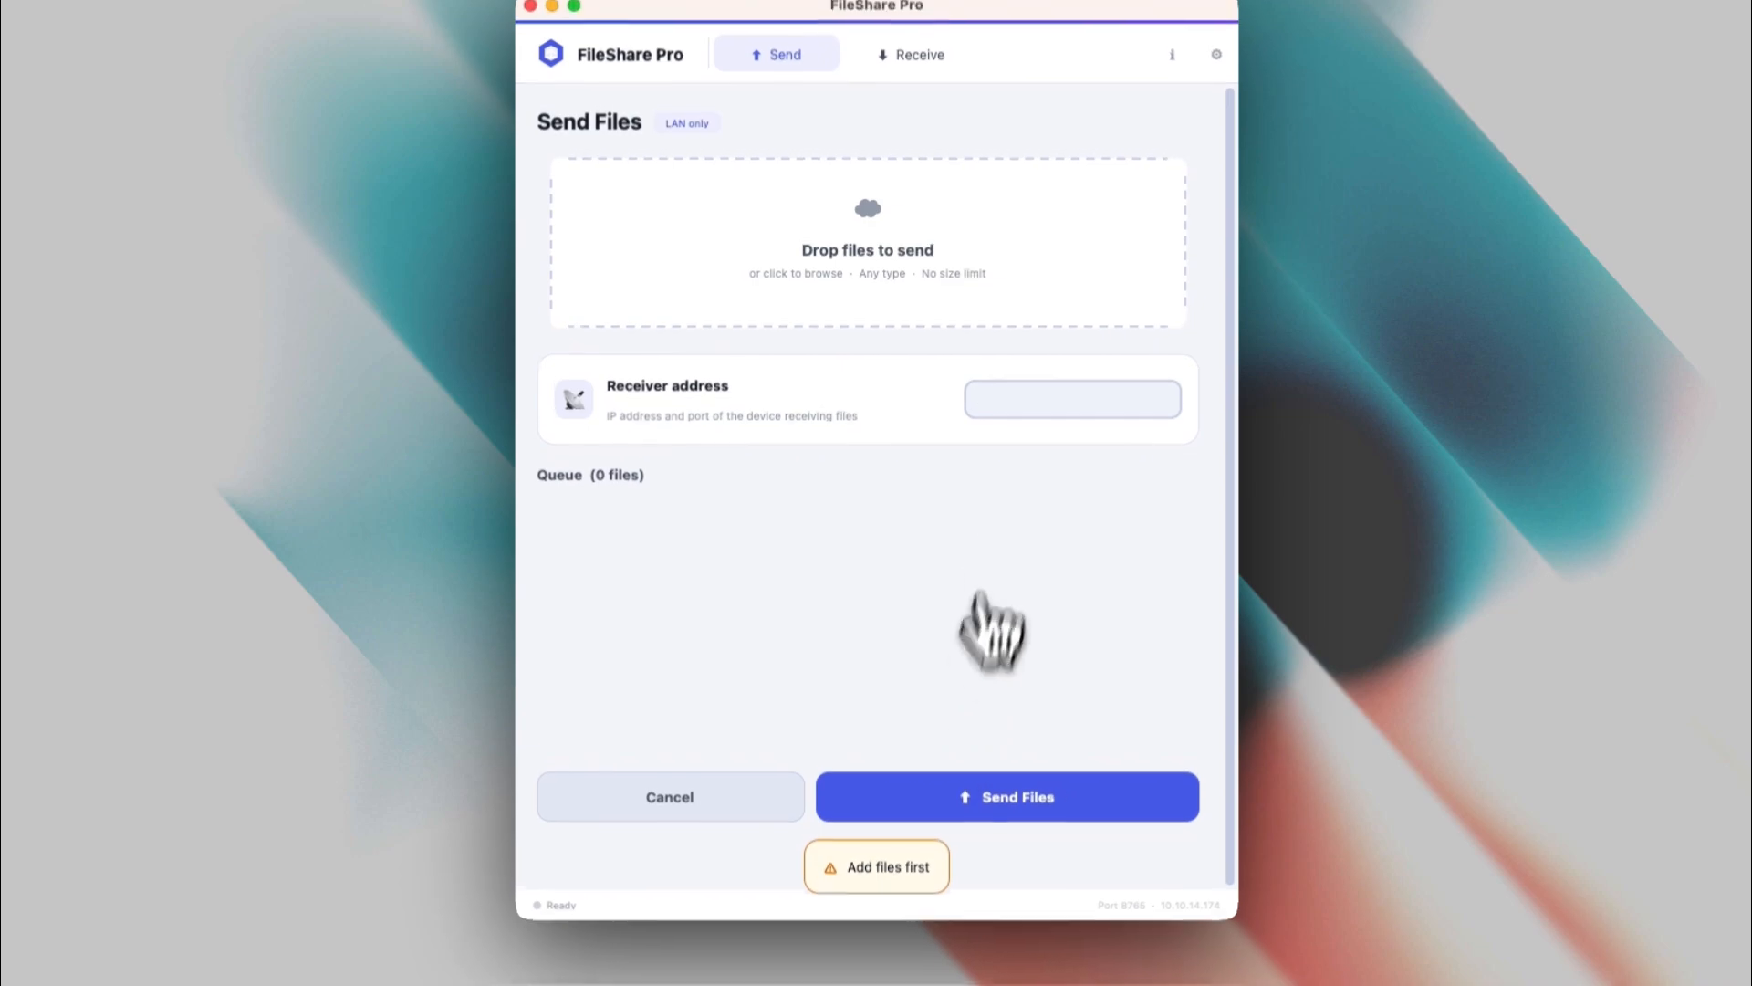
{"action": "left_click", "coordinate": [917, 49]}
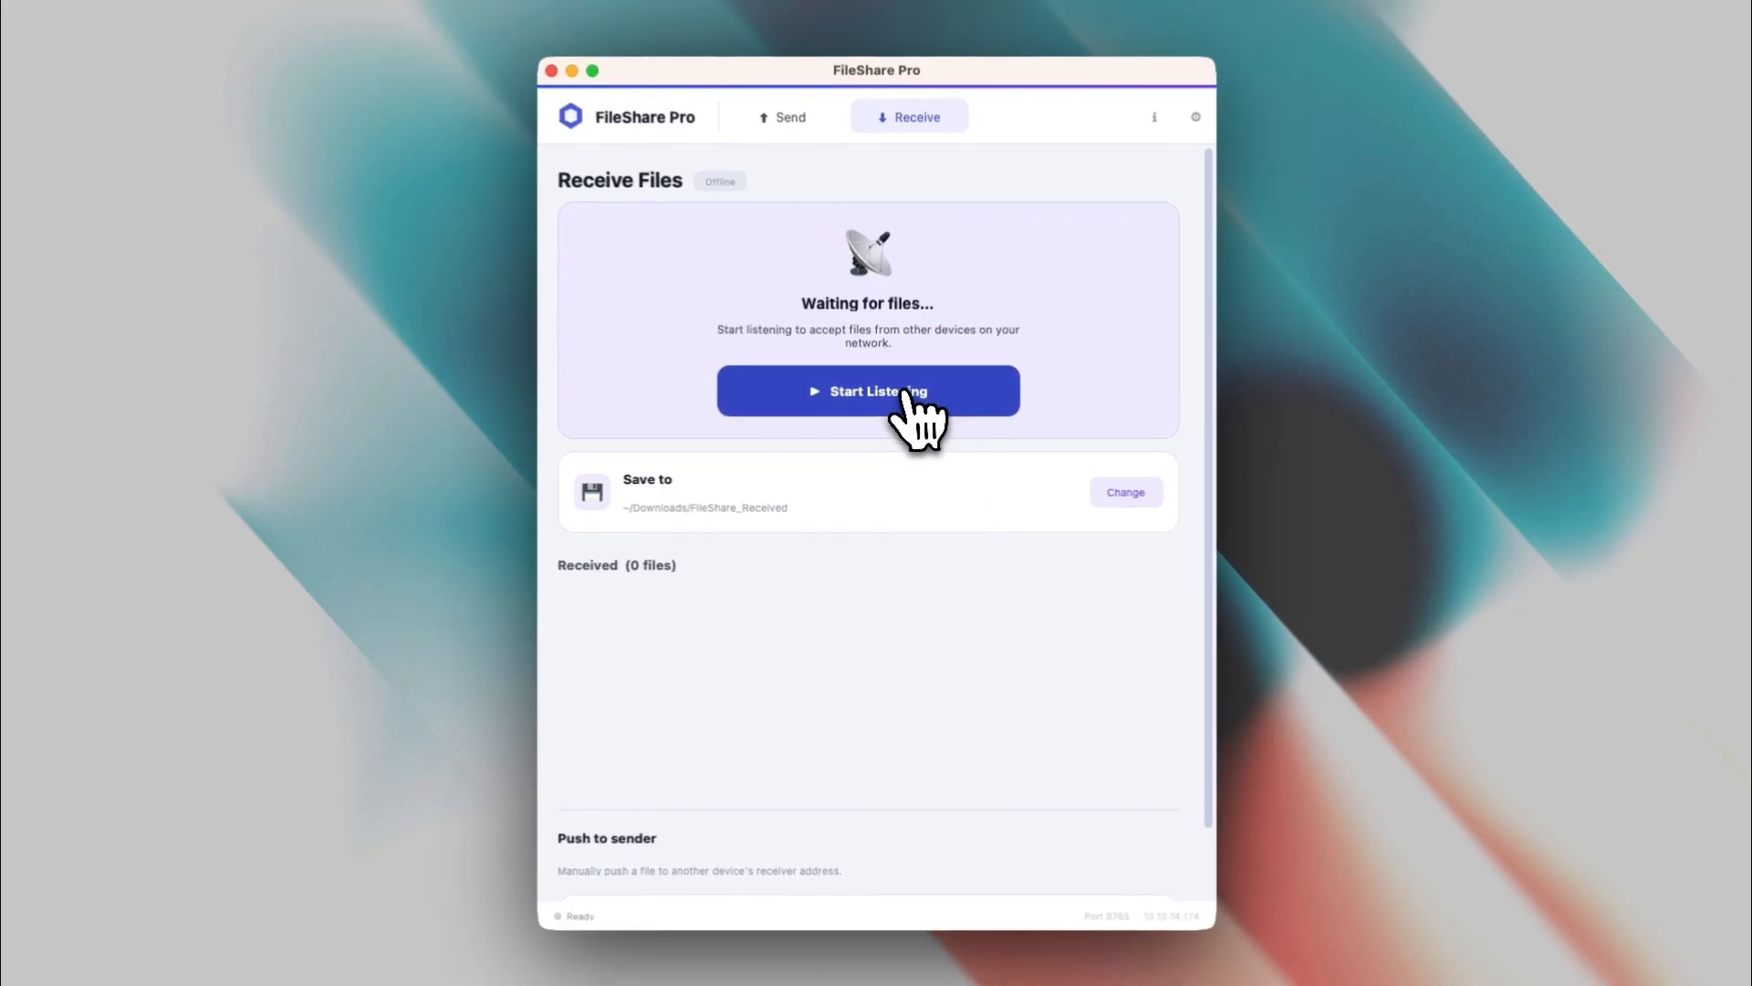
Start listening for incoming files on FileShare Pro's Receive page
{"action": "left_click", "coordinate": [906, 392]}
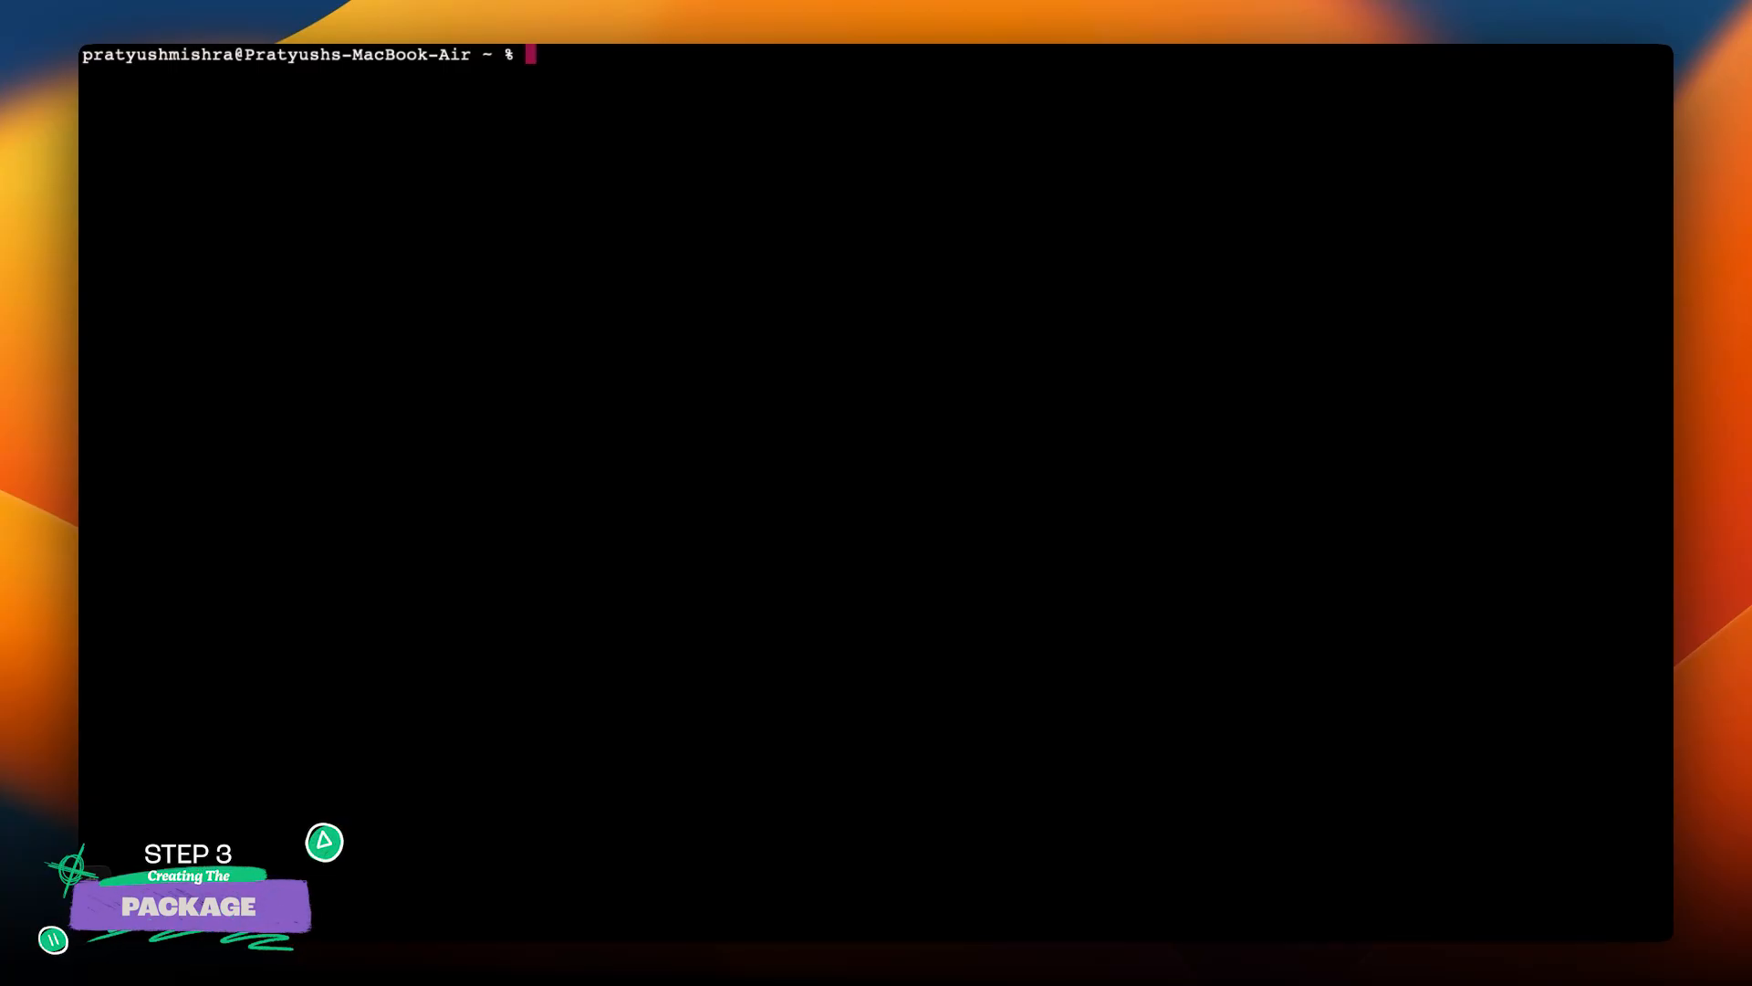
Switch to the terminal and launch auto-py-to-exe from the command line
{"action": "type", "text": "auto-"}
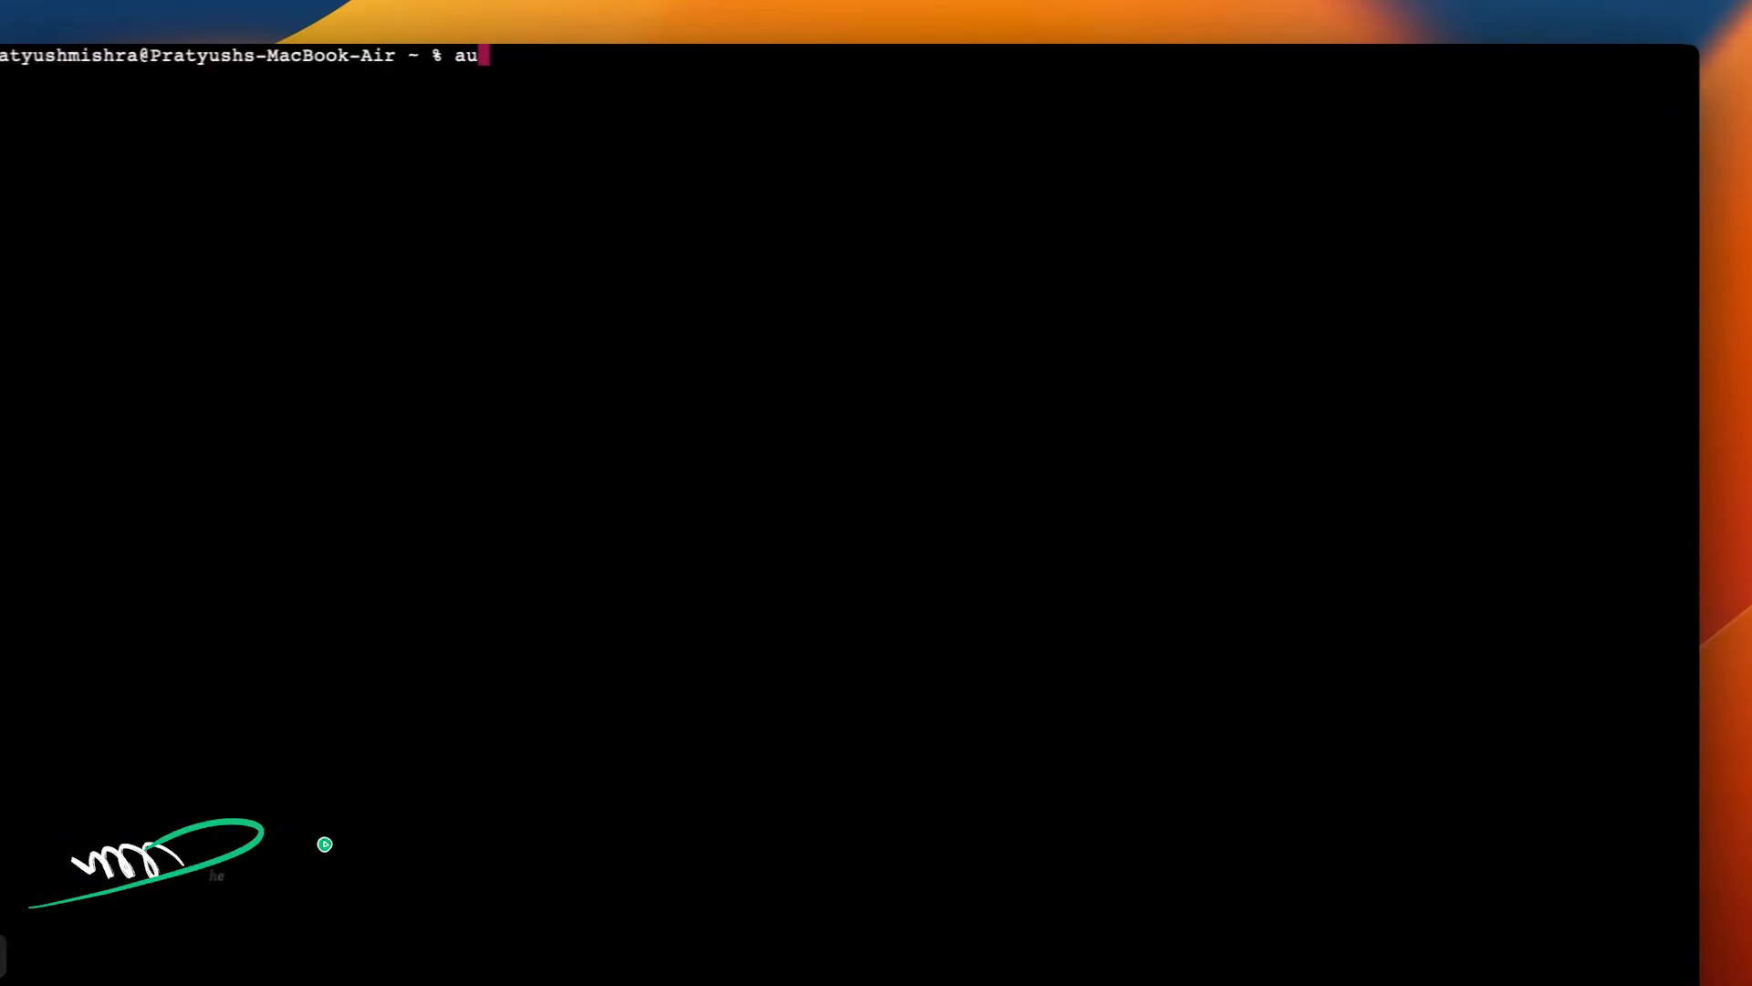
{"action": "type", "text": "py-t"}
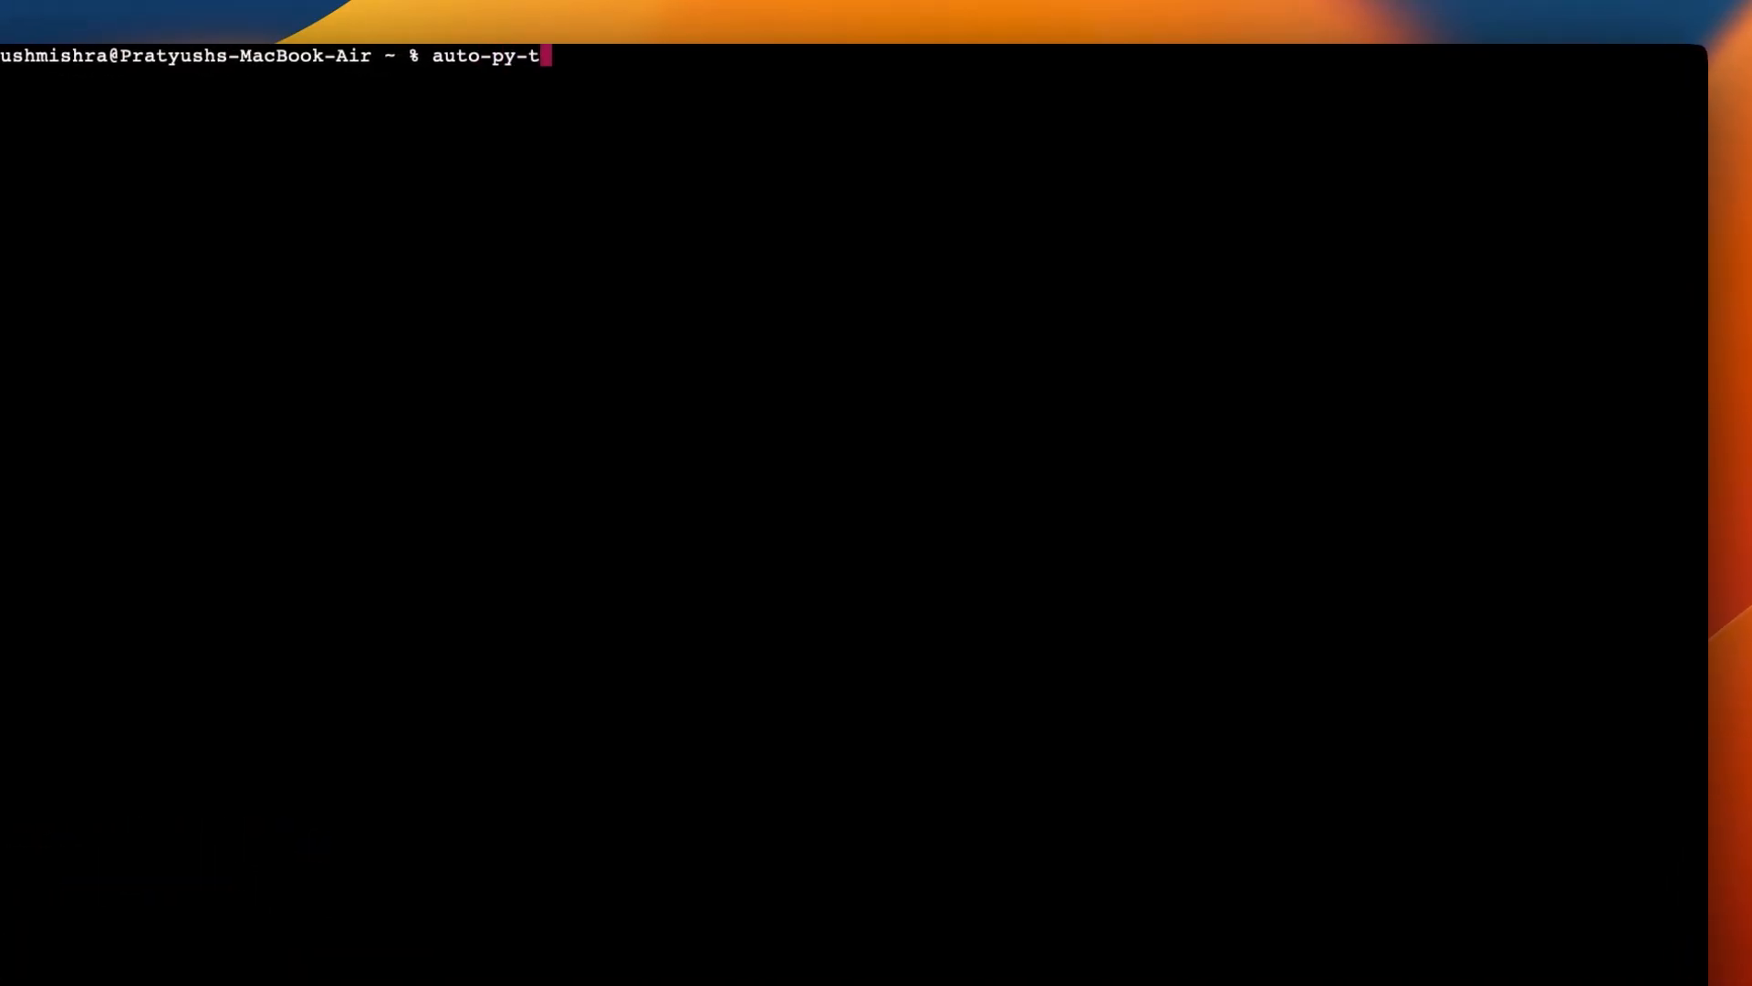
{"action": "type", "text": "o-e"}
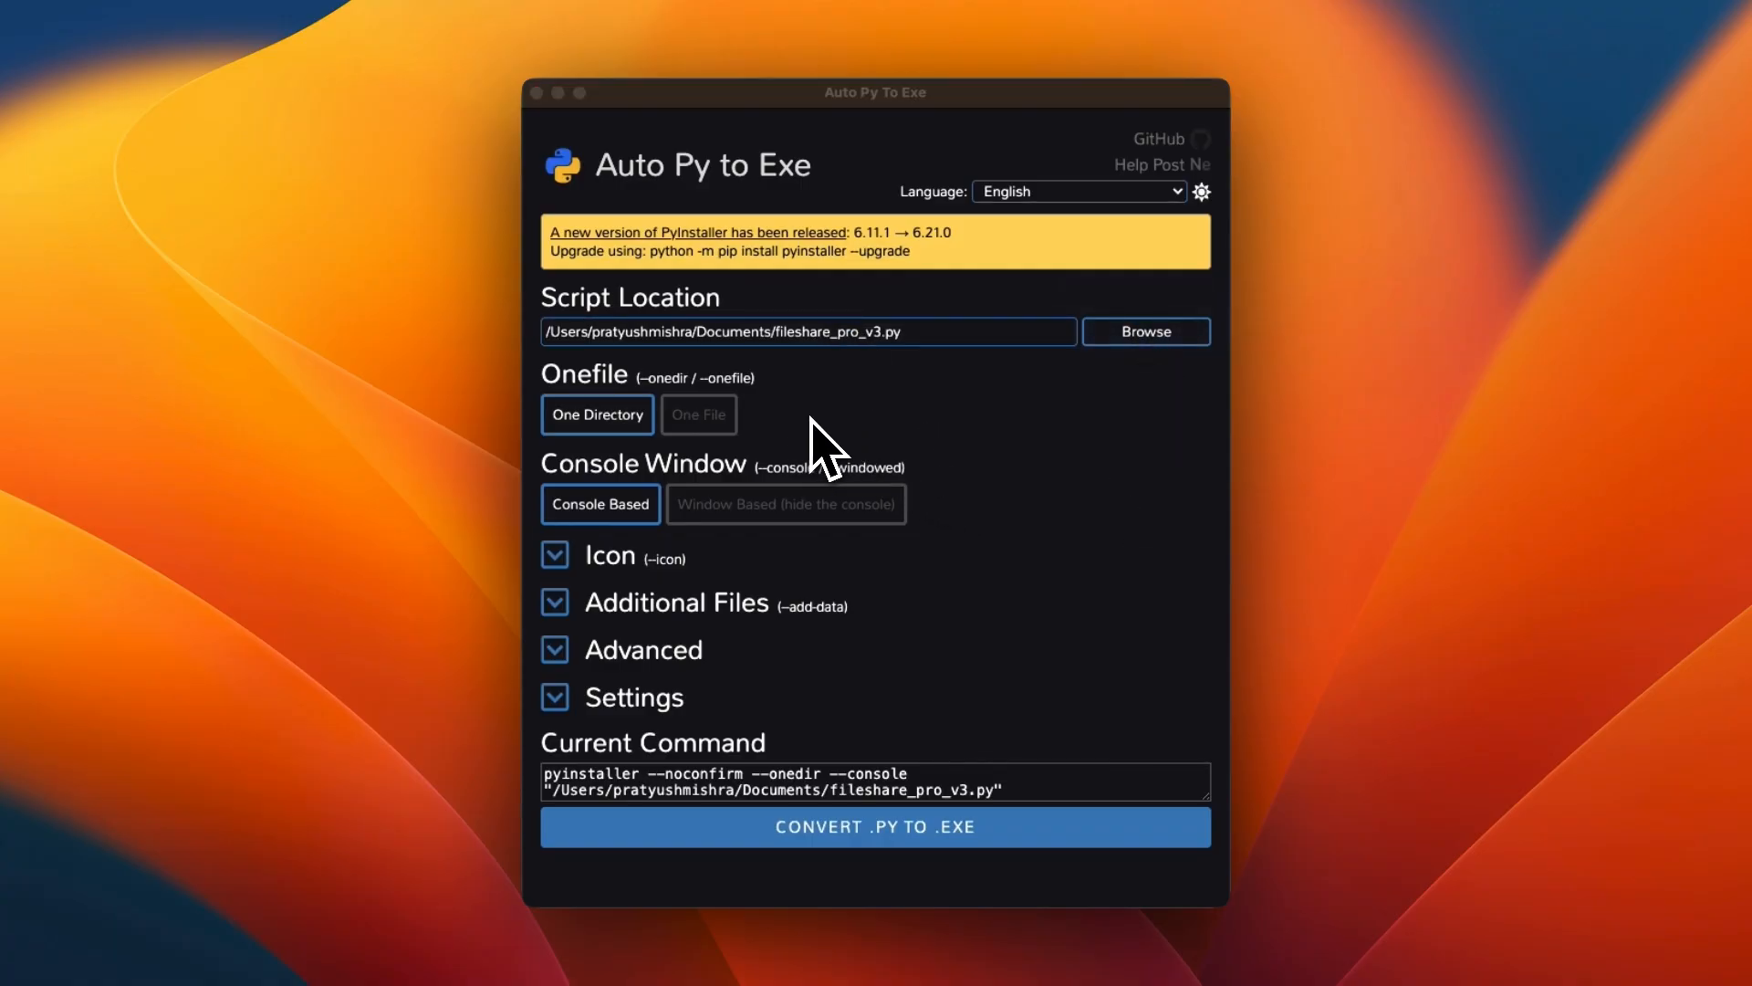
Configure the fileshare_pro_v3.py package as One File and Console Based, with icon.icns from Documents/Raw as its icon
{"action": "left_click", "coordinate": [717, 426]}
{"action": "left_click", "coordinate": [753, 493]}
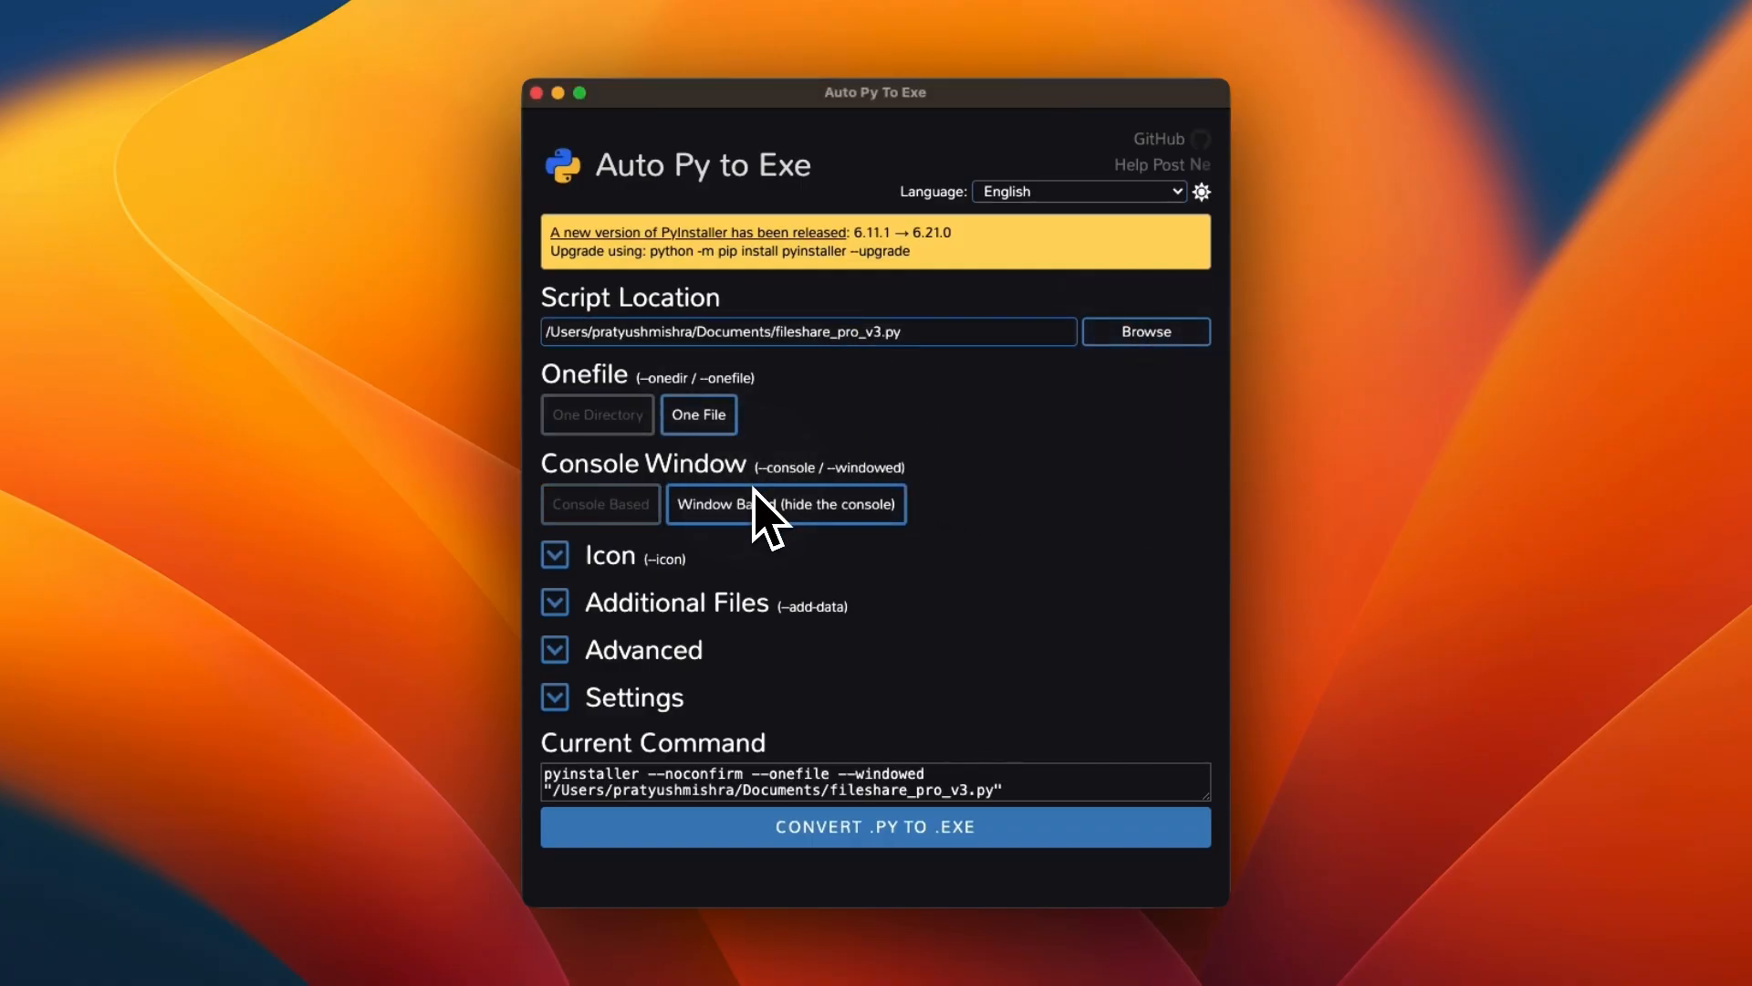
{"action": "left_click", "coordinate": [628, 505]}
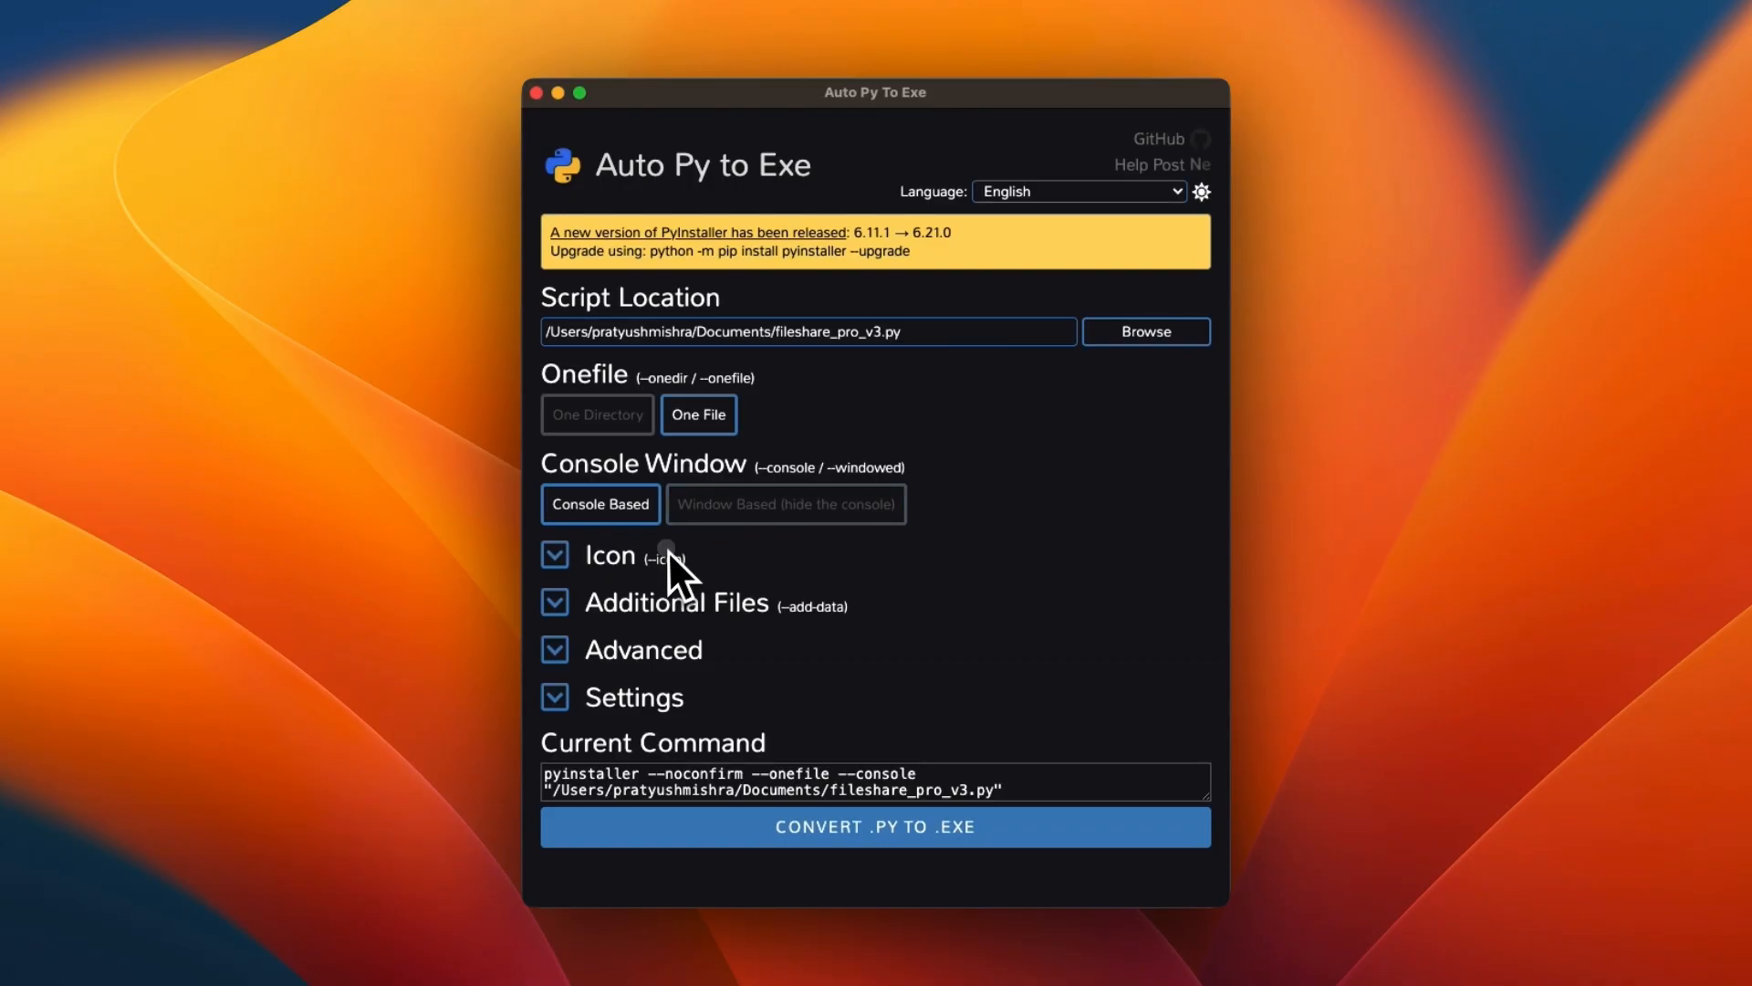
{"action": "left_click", "coordinate": [668, 552]}
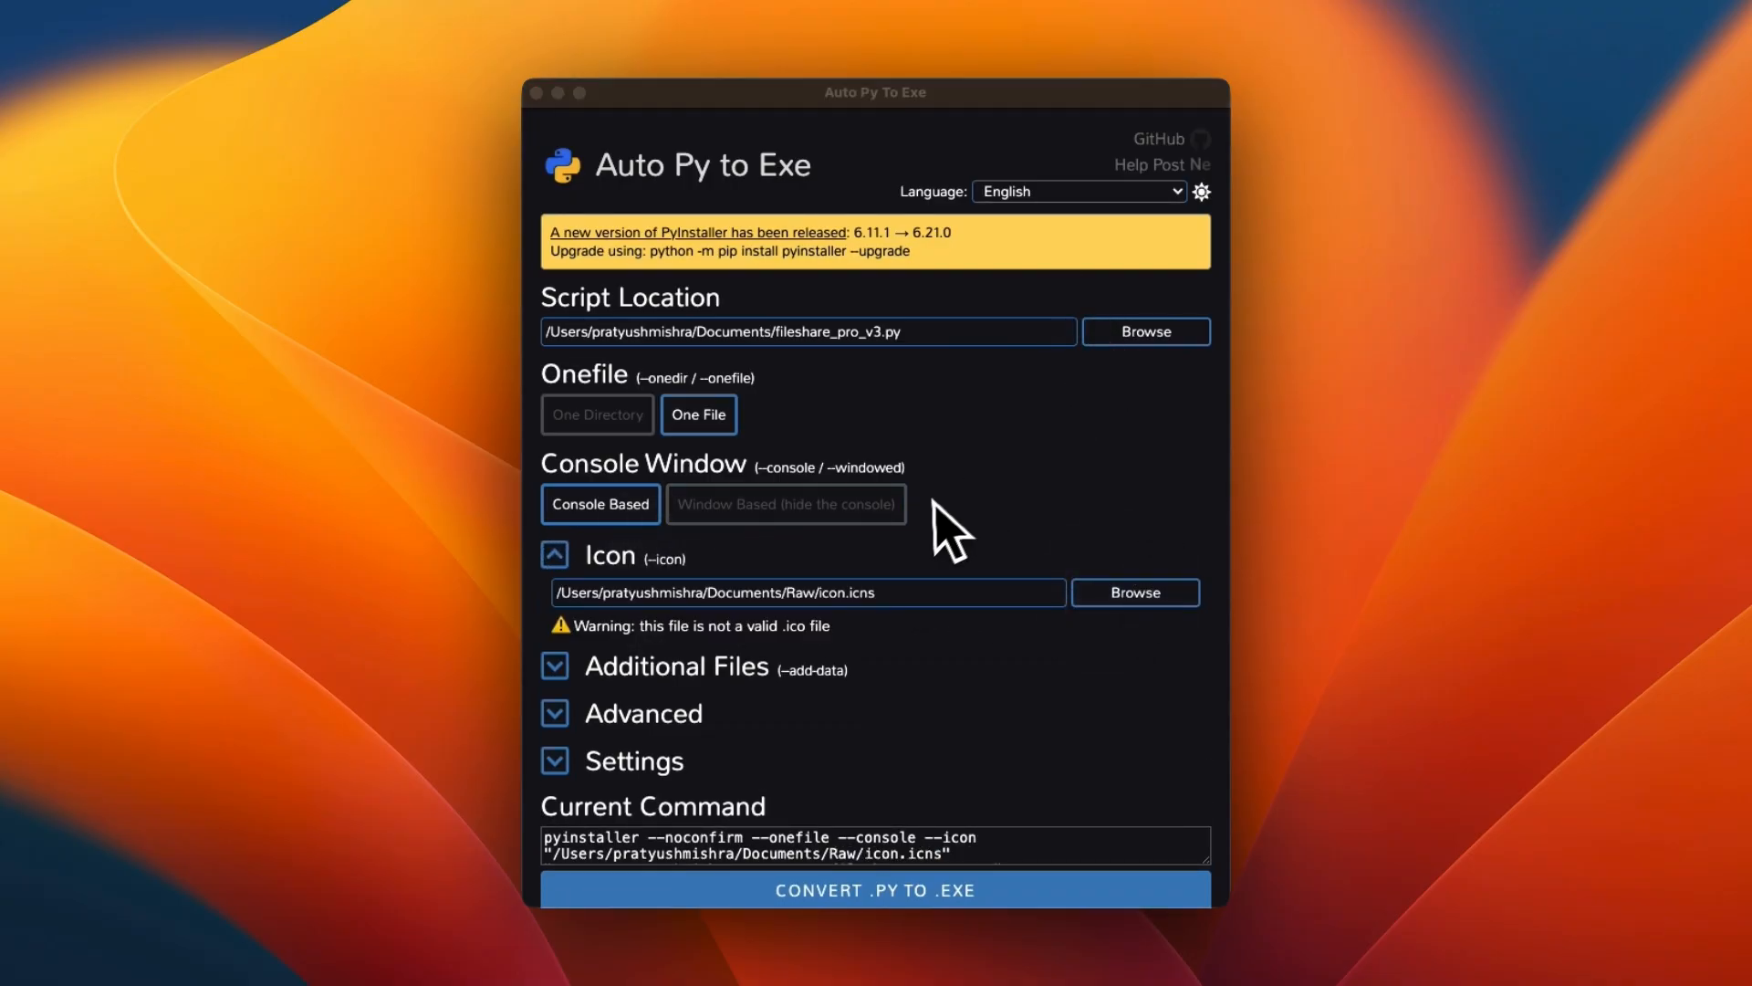
Set the output directory to the Documents/Raw folder and start converting the script into an executable
{"action": "scroll", "coordinate": [931, 516], "scroll_direction": "down", "scroll_amount": 1}
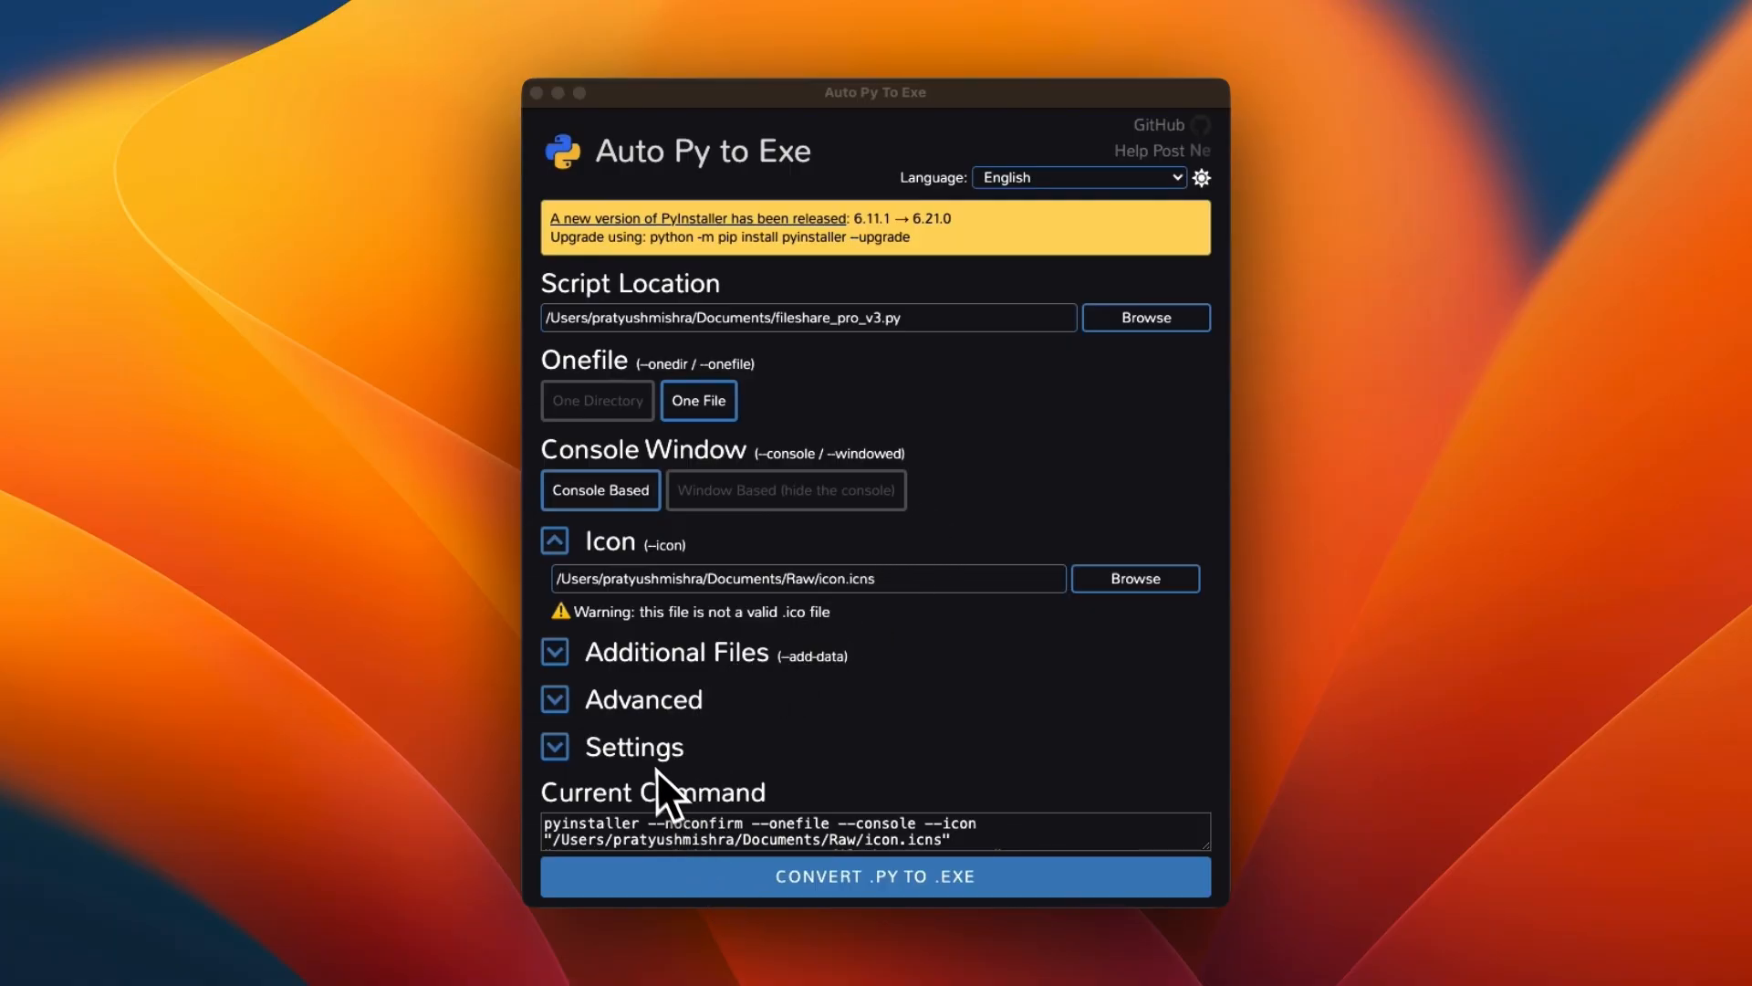
{"action": "left_click", "coordinate": [577, 745]}
{"action": "scroll", "coordinate": [776, 762], "scroll_direction": "down", "scroll_amount": 5}
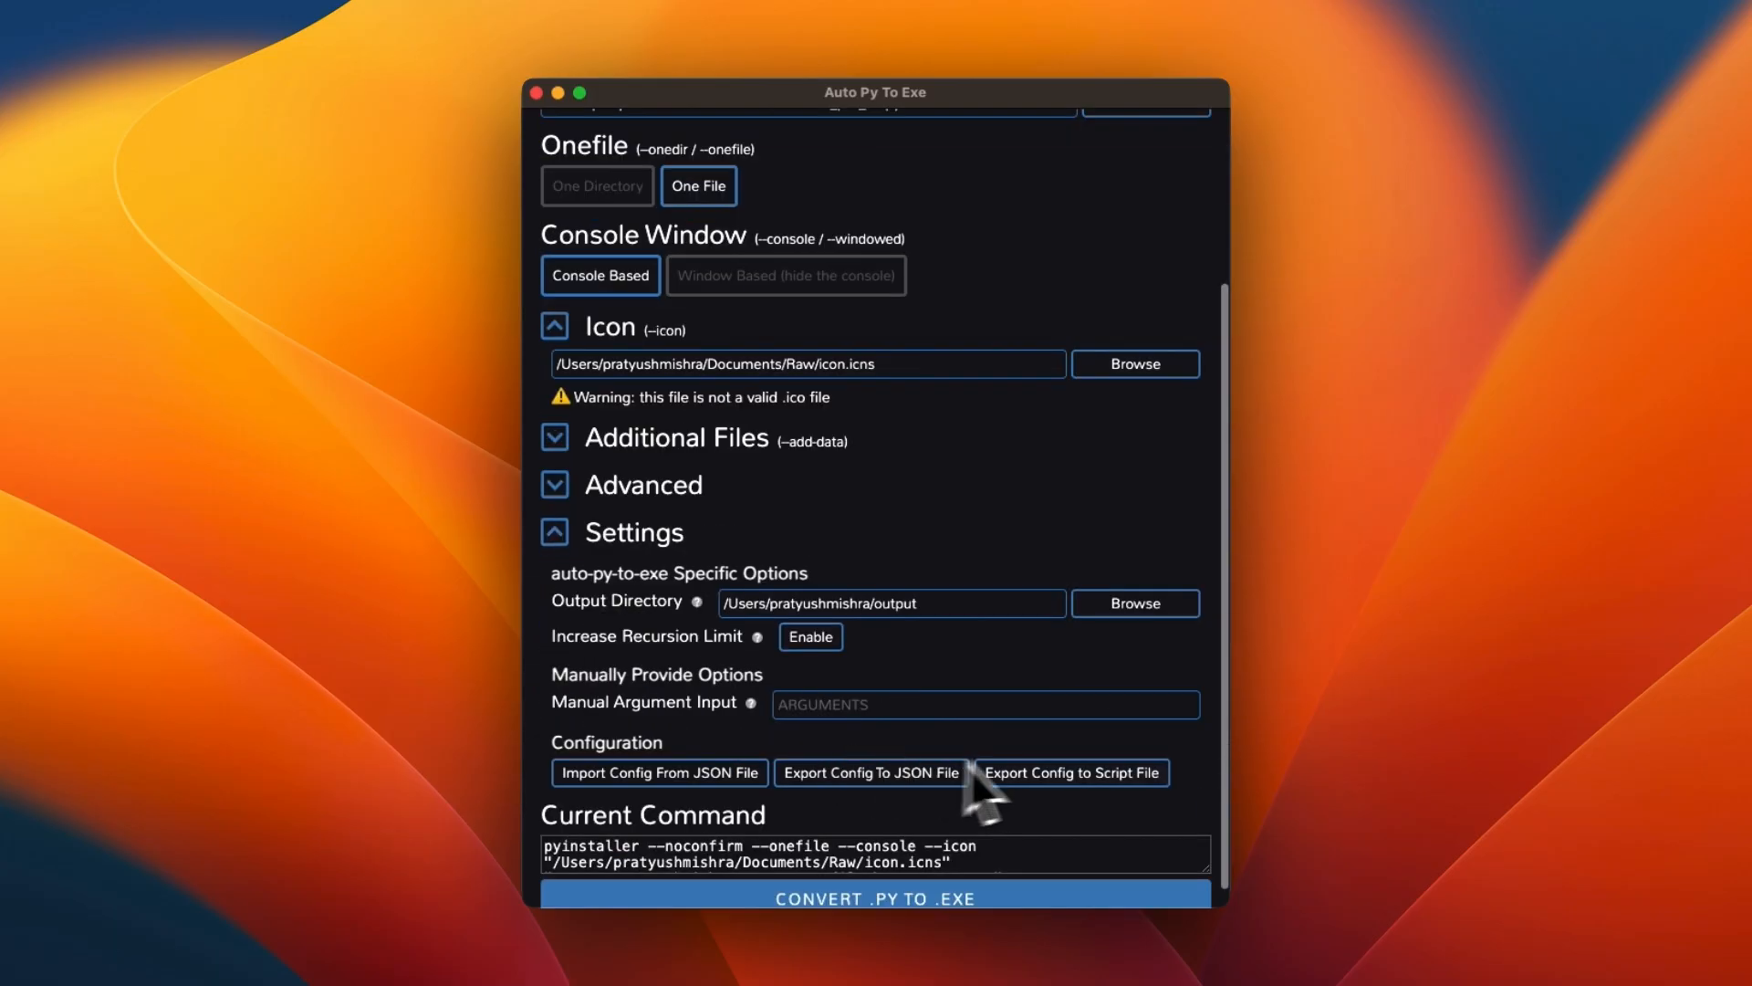
{"action": "left_click", "coordinate": [1077, 605]}
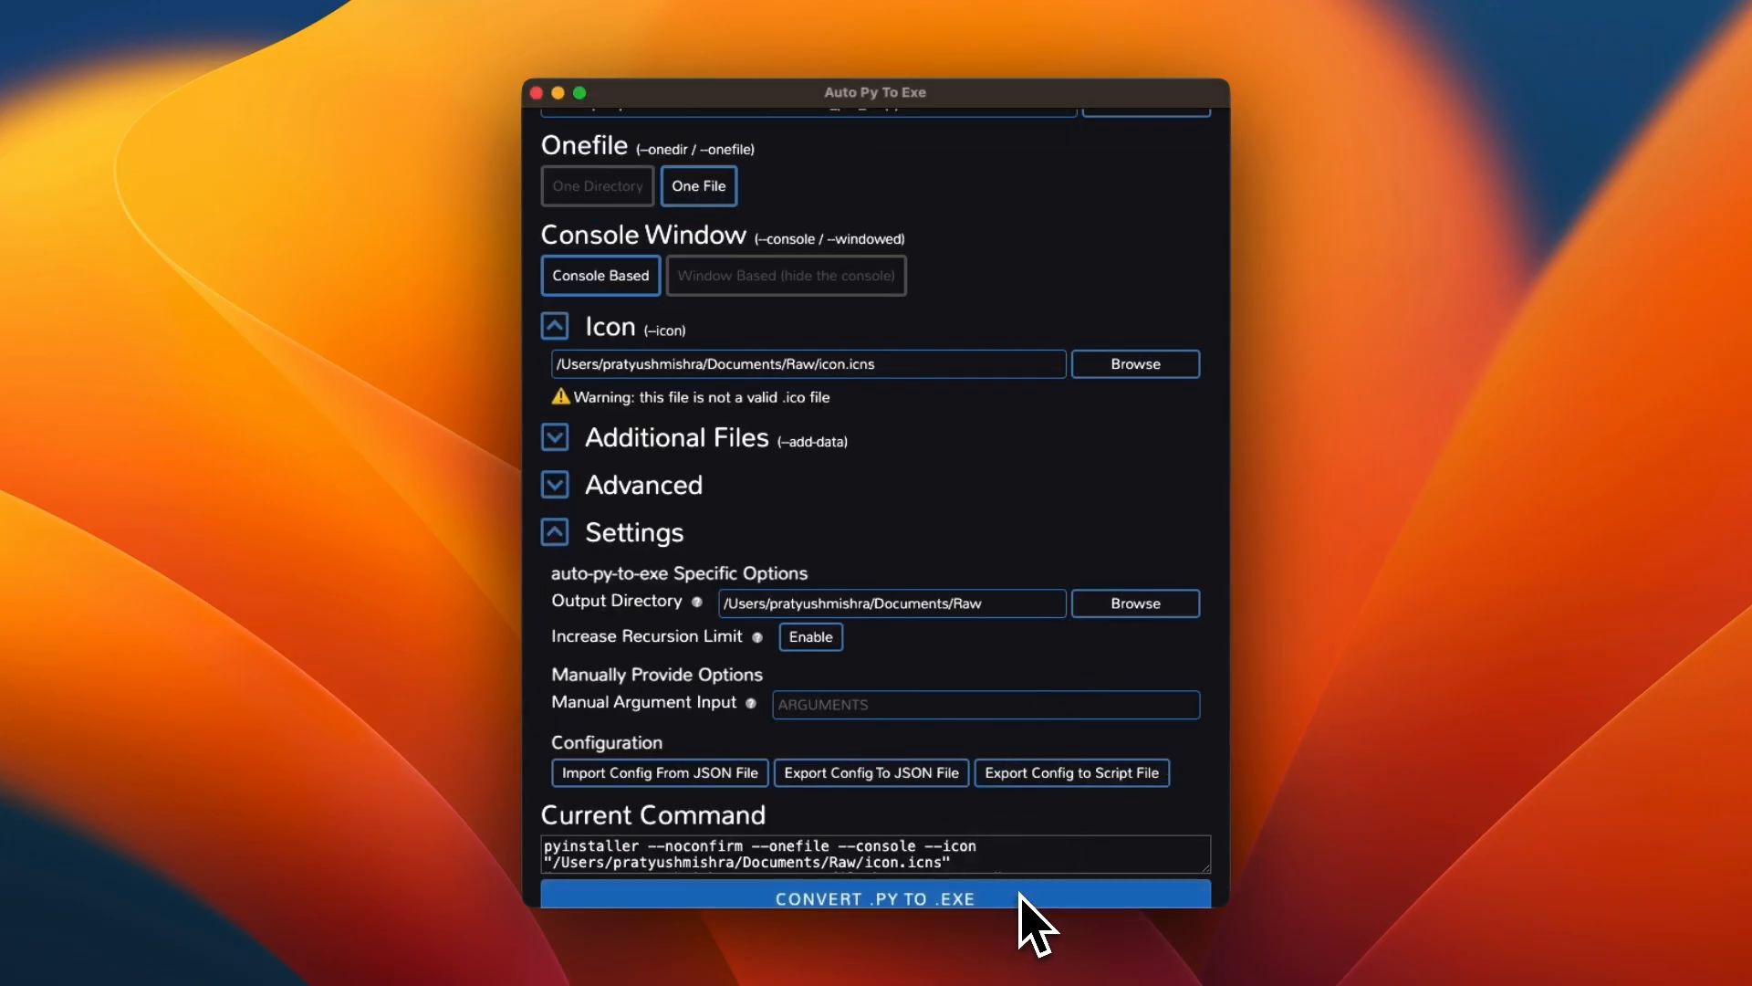
{"action": "scroll", "coordinate": [1010, 893], "scroll_direction": "down", "scroll_amount": 1}
{"action": "left_click", "coordinate": [998, 878]}
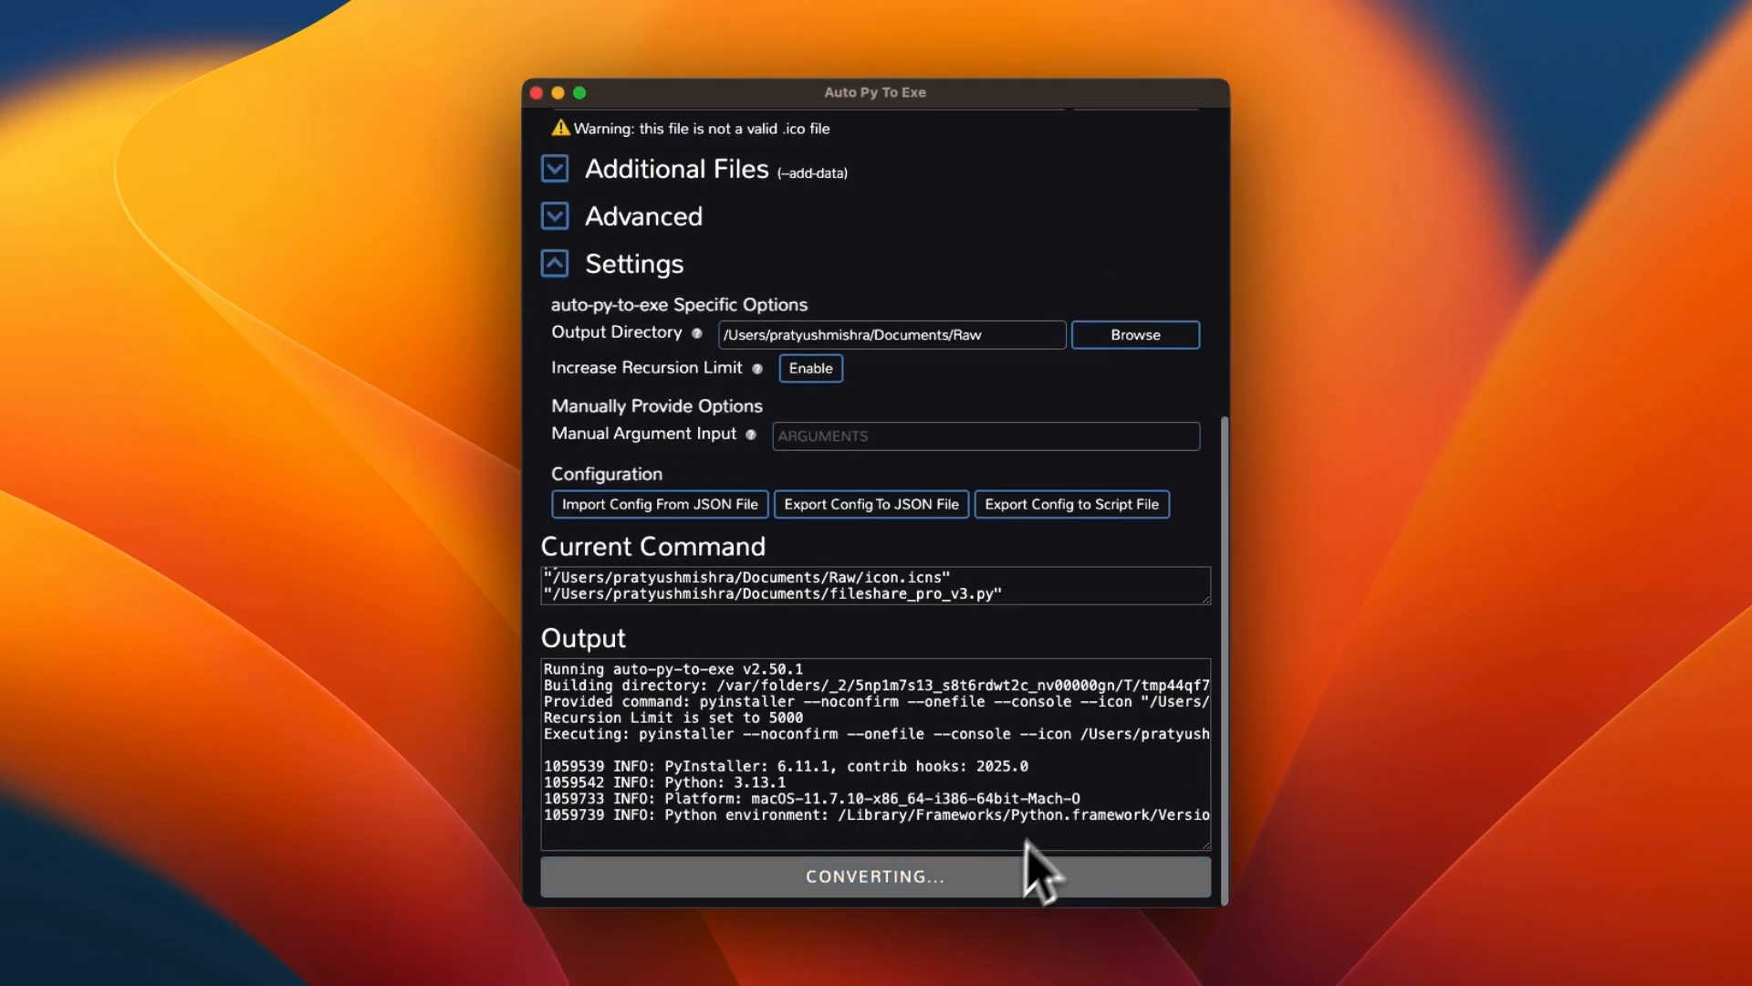